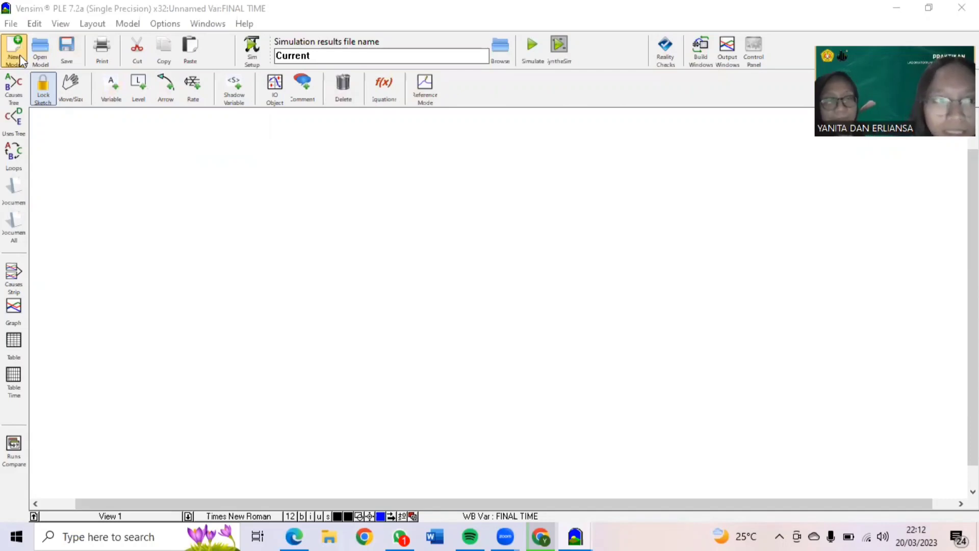
Create a new model with initial time 2023, final time 2028 and Year as the time unit.
{"action": "left_click", "coordinate": [18, 54]}
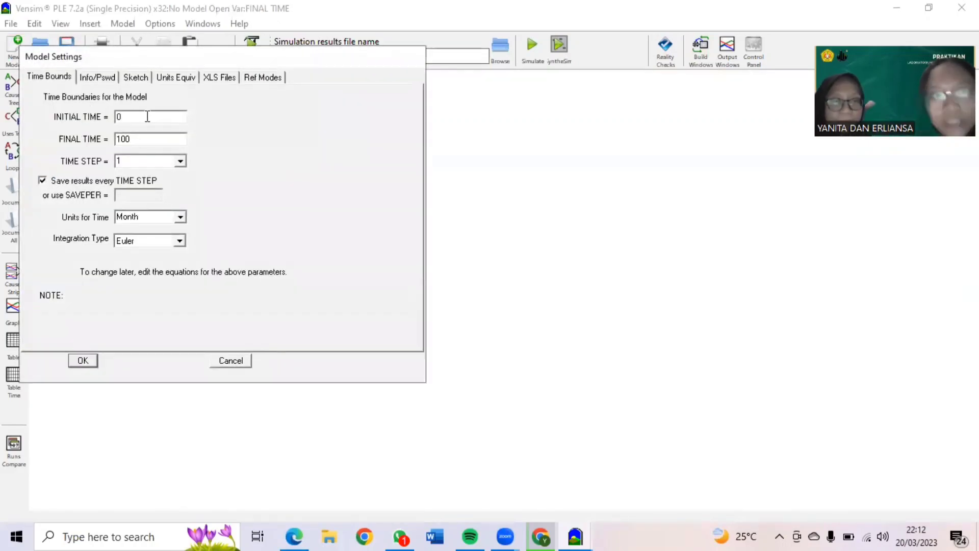
{"action": "type", "text": "2023"}
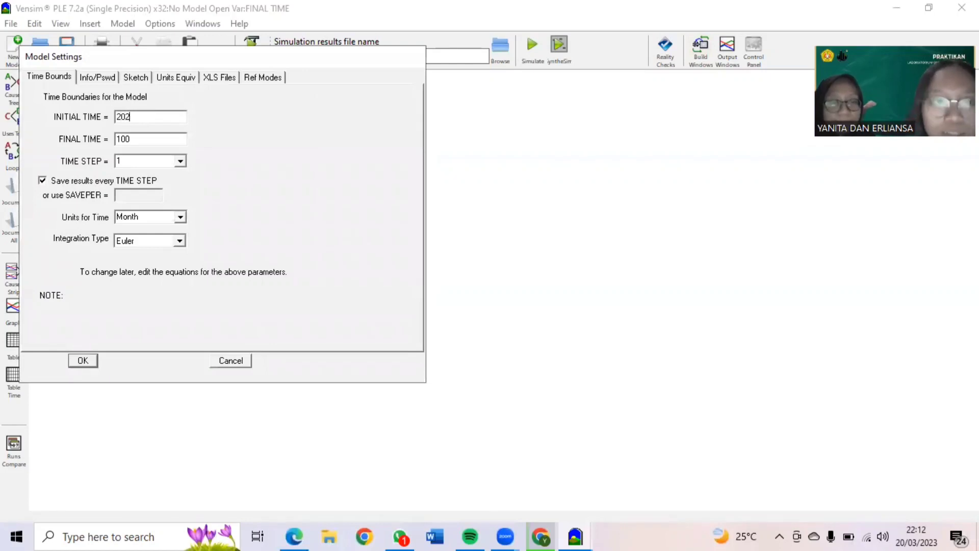
{"action": "double_click", "coordinate": [146, 140]}
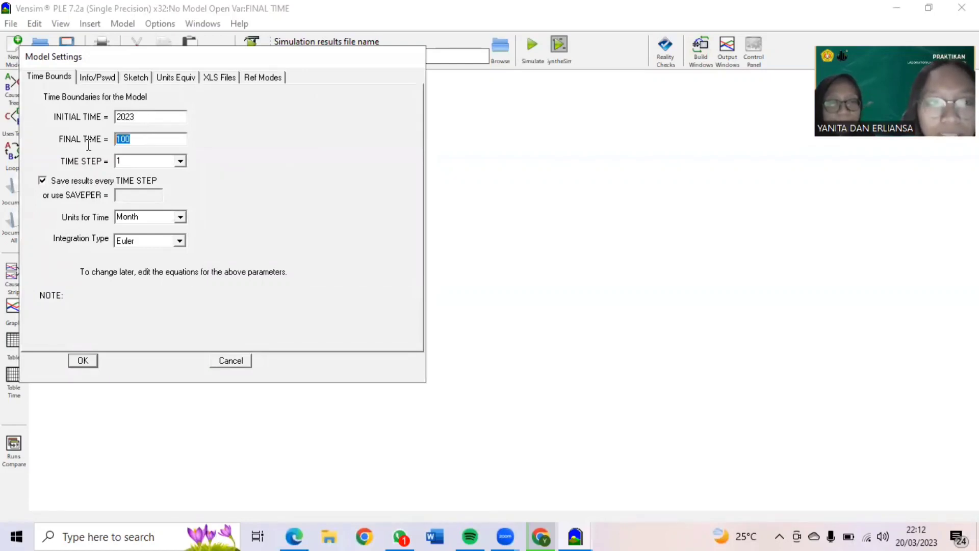
{"action": "type", "text": "2028"}
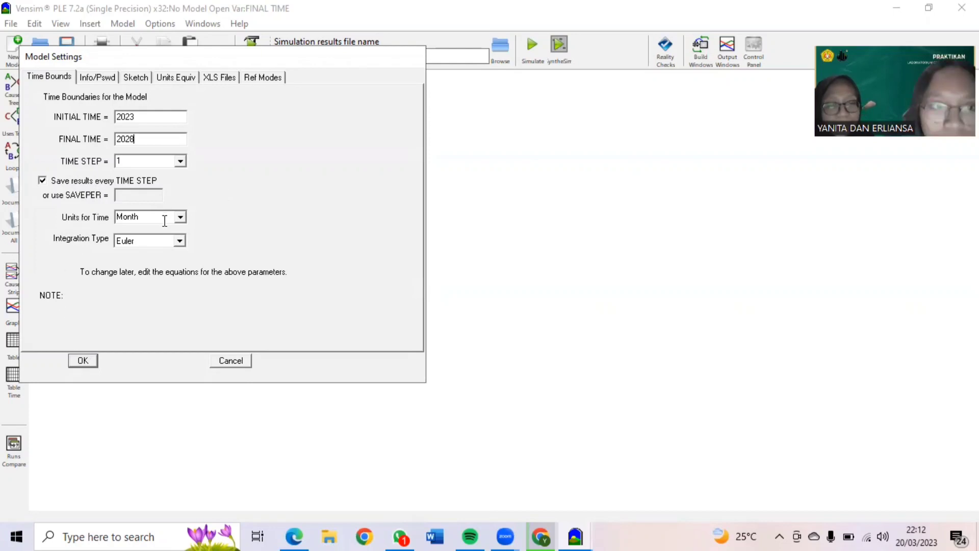
{"action": "left_click", "coordinate": [180, 217]}
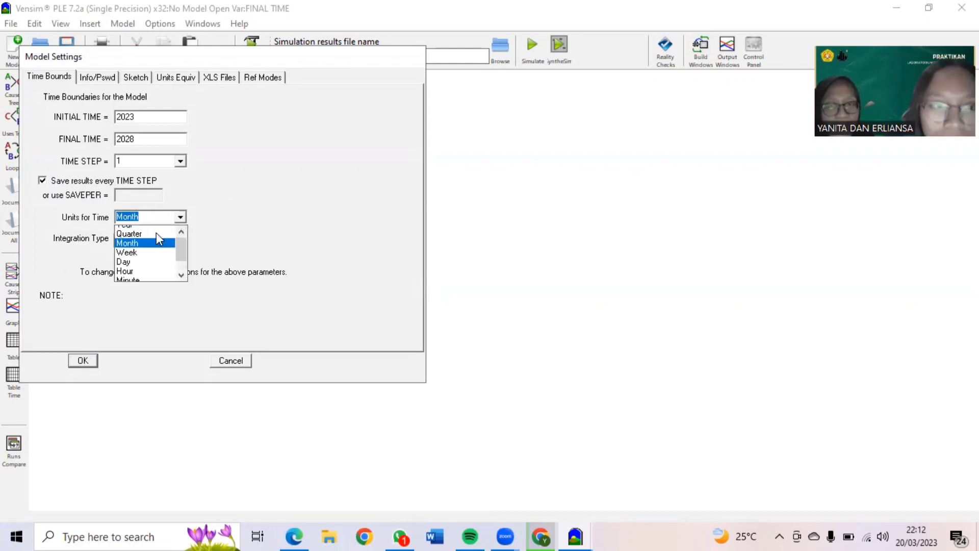
{"action": "left_click", "coordinate": [134, 230]}
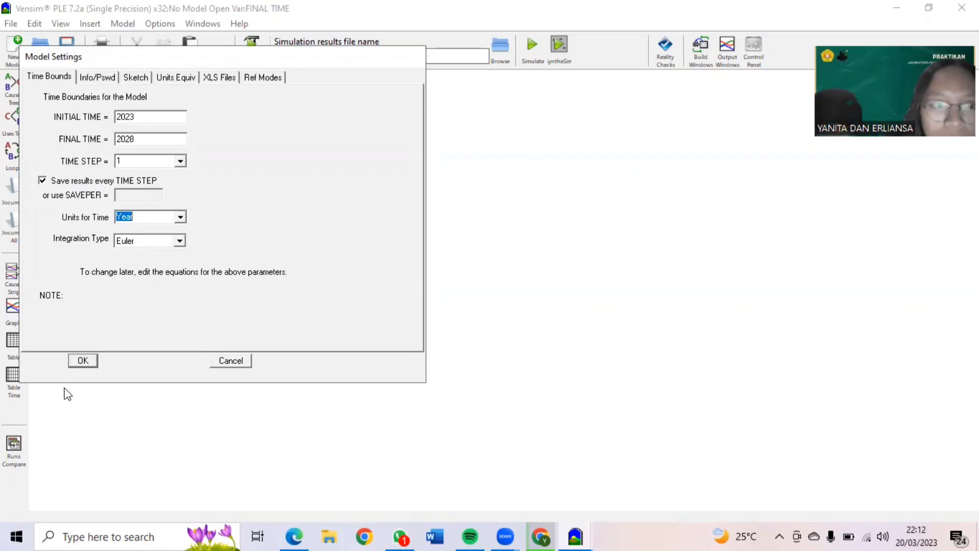
{"action": "left_click", "coordinate": [81, 362]}
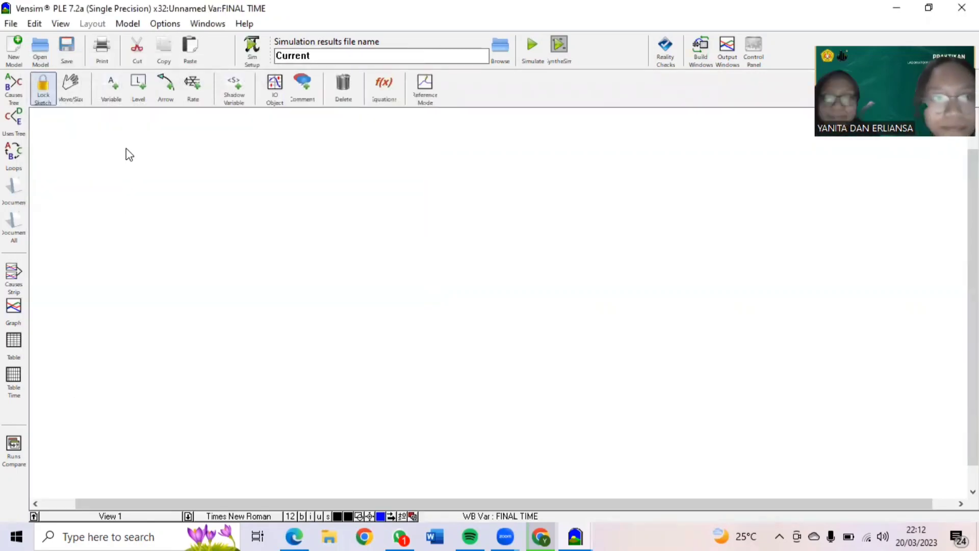
Add a variable named "Ketersediaan Bahan Baku Tempe" to the empty sketch.
{"action": "left_click", "coordinate": [109, 83]}
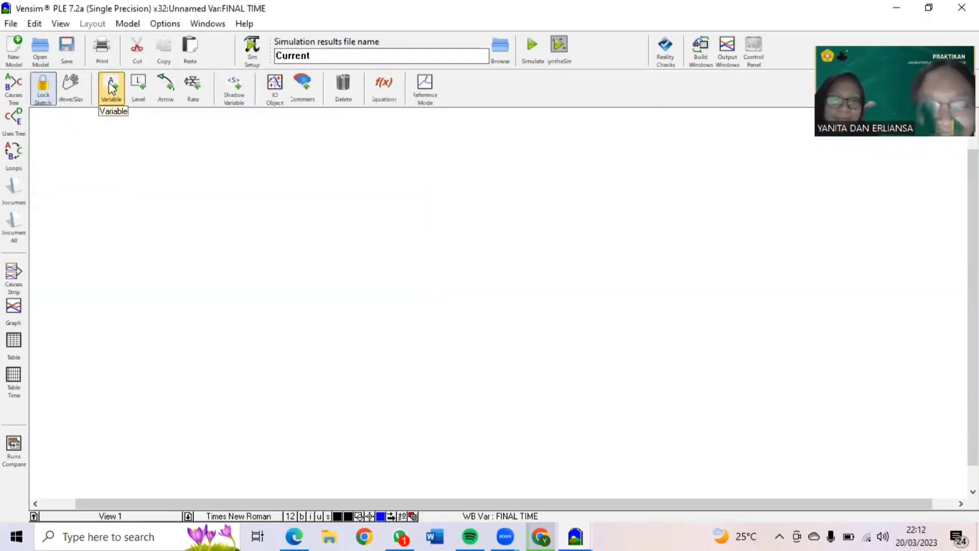
{"action": "left_click", "coordinate": [109, 90]}
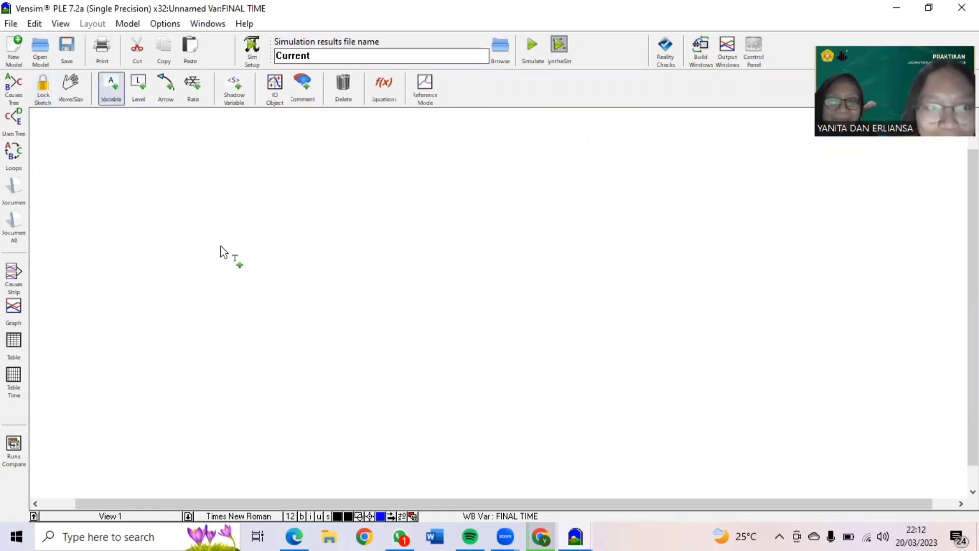
{"action": "left_click", "coordinate": [333, 268]}
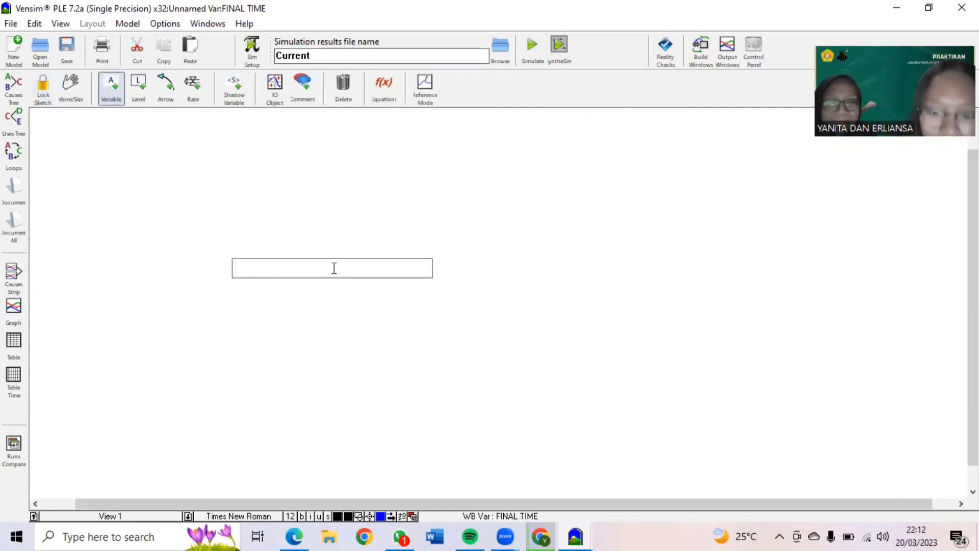
{"action": "key", "text": "Caps_Lock"}
{"action": "type", "text": "Ketersedia"}
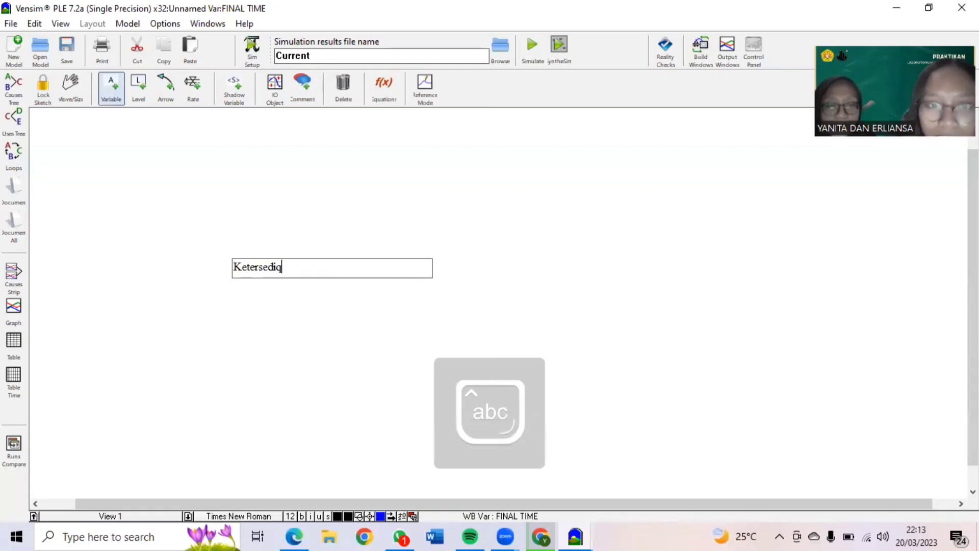
{"action": "type", "text": "an Bahan "}
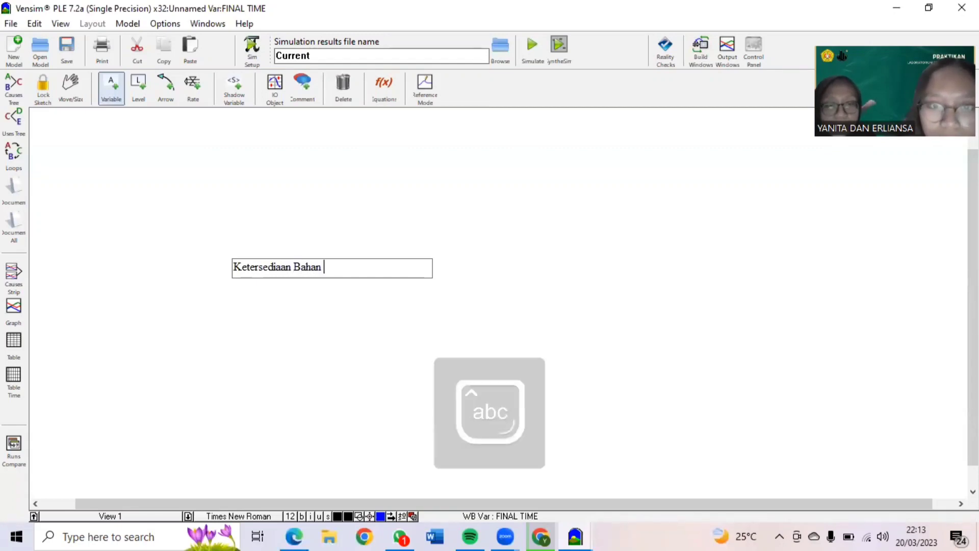
{"action": "type", "text": "Bk"}
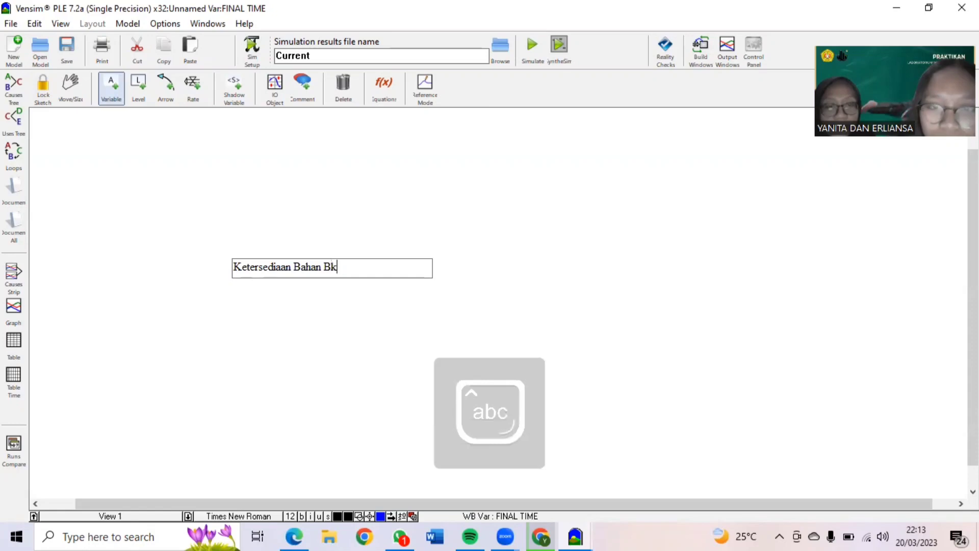
{"action": "key", "text": "BackSpace"}
{"action": "type", "text": "aku T"}
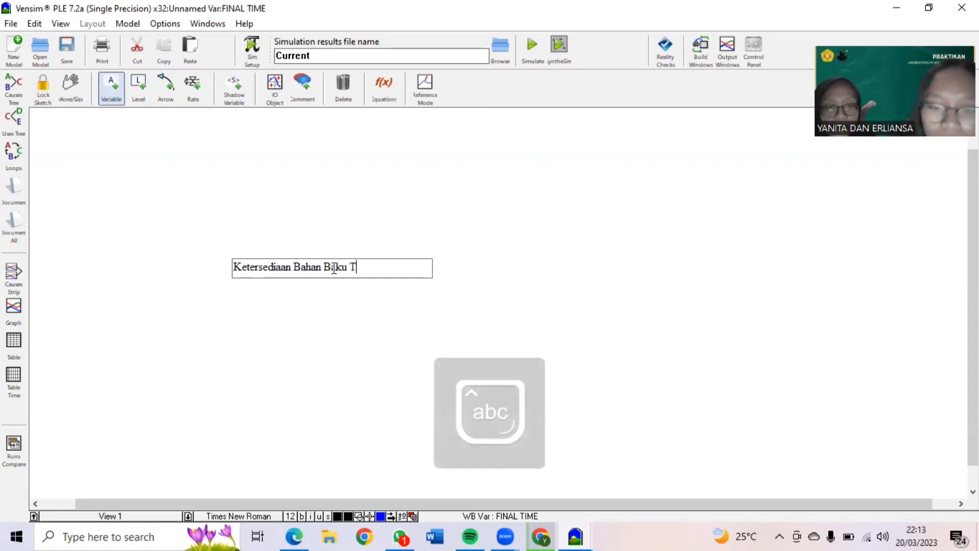
{"action": "type", "text": "empe"}
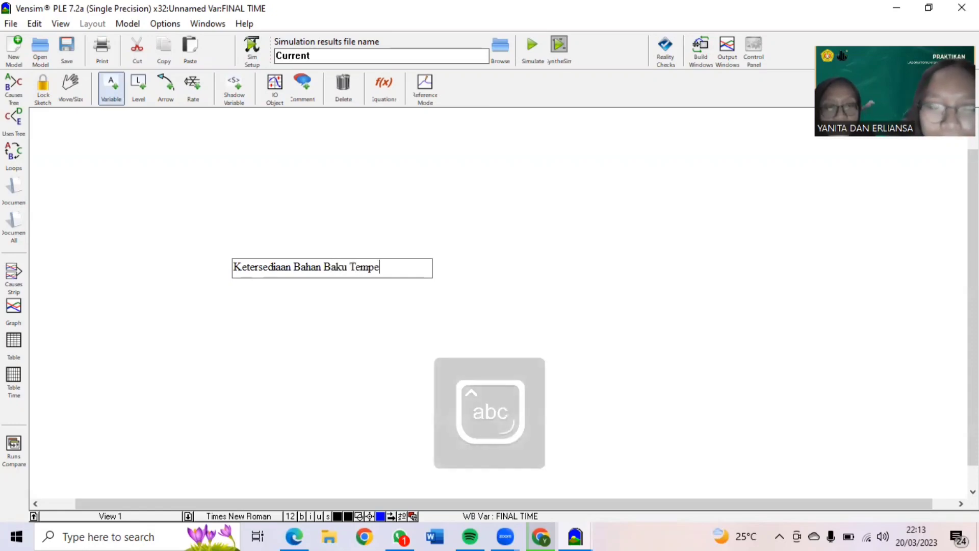
Add the variable "Hasil Panen" and position it above and to the left of Ketersediaan Bahan Baku Tempe.
{"action": "left_click", "coordinate": [188, 196]}
{"action": "key", "text": "Caps_Lock"}
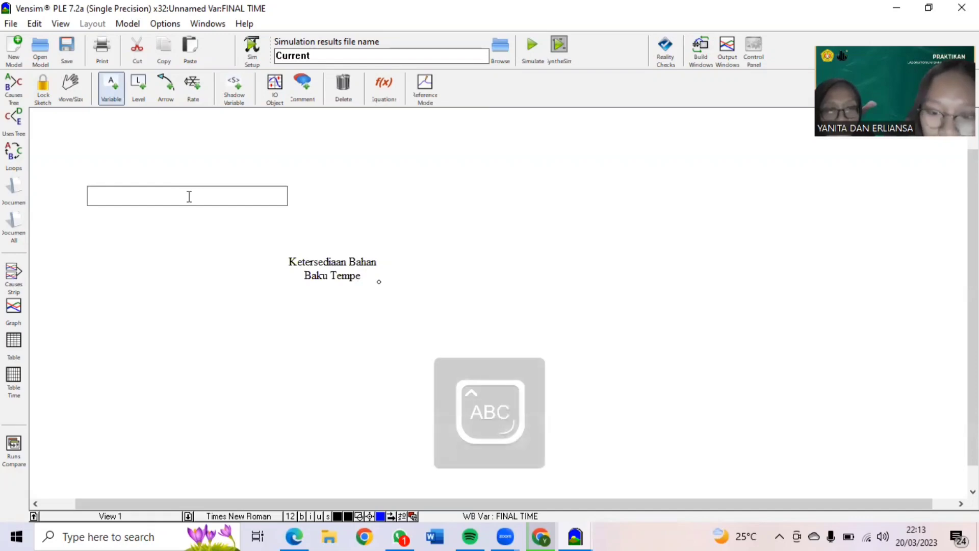
{"action": "type", "text": "H"}
{"action": "key", "text": "Caps_Lock"}
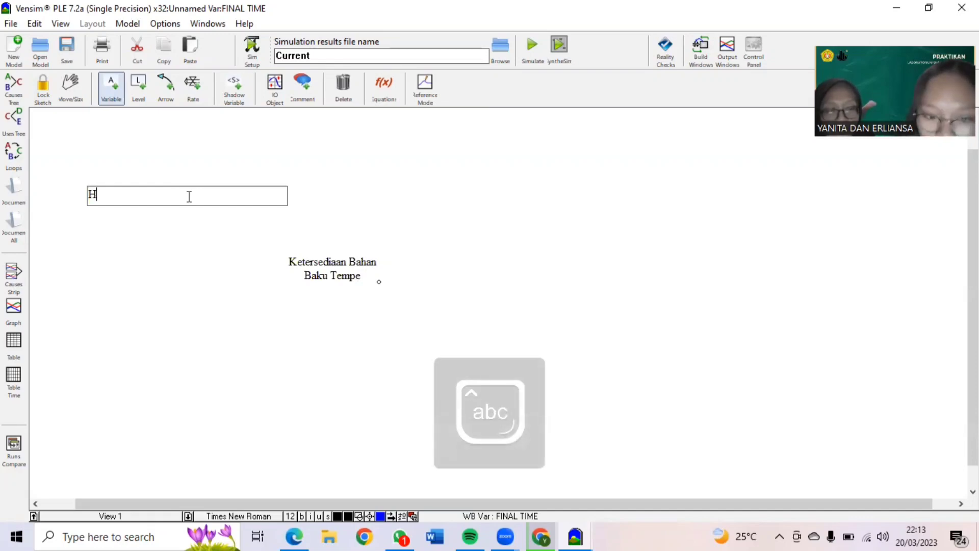
{"action": "type", "text": "asil Panen"}
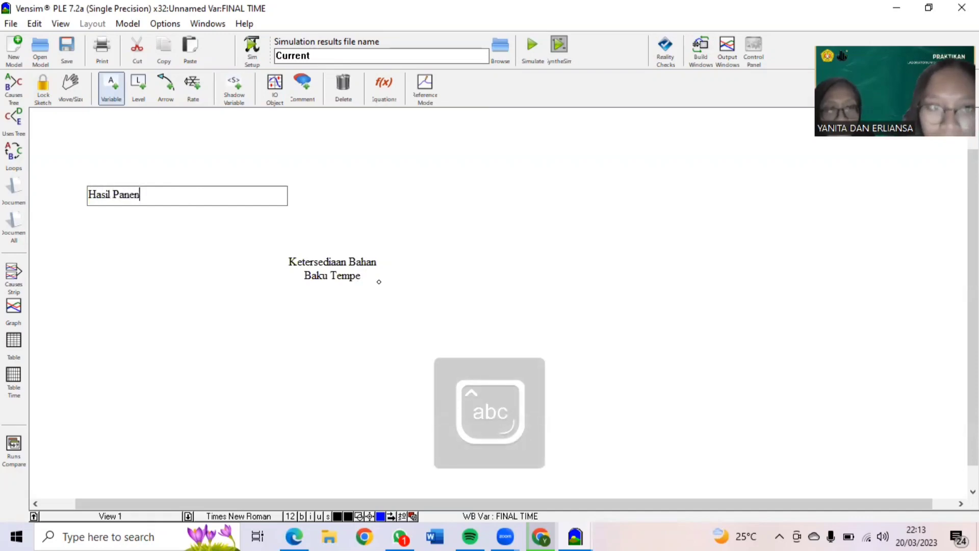
{"action": "key", "text": "Return"}
{"action": "left_click_drag", "start_coordinate": [185, 194], "coordinate": [241, 203]}
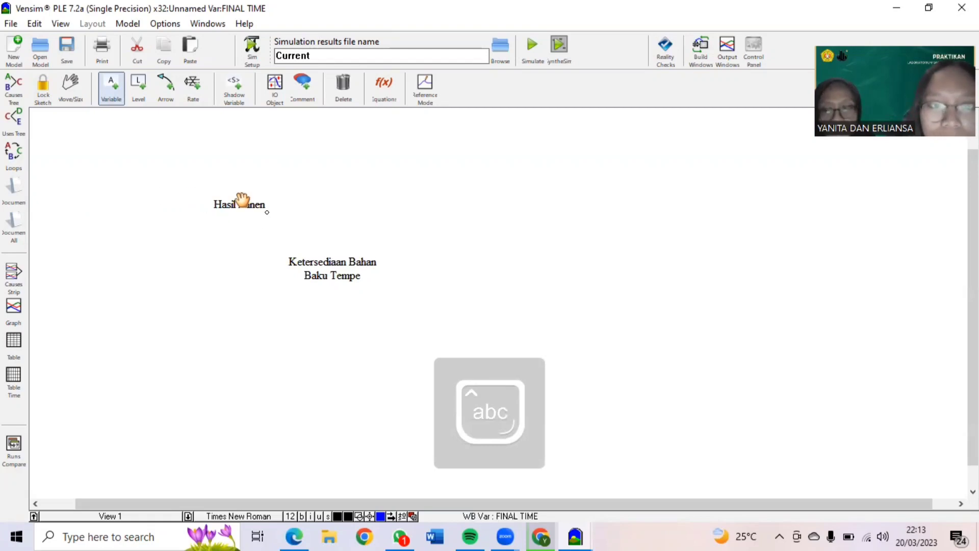
Add the variable "Luas Lahan Kacang Kedelai" just above Hasil Panen.
{"action": "left_click", "coordinate": [259, 150]}
{"action": "key", "text": "Caps_Lock"}
{"action": "type", "text": "L"}
{"action": "key", "text": "Caps_Lock"}
{"action": "type", "text": "ua"}
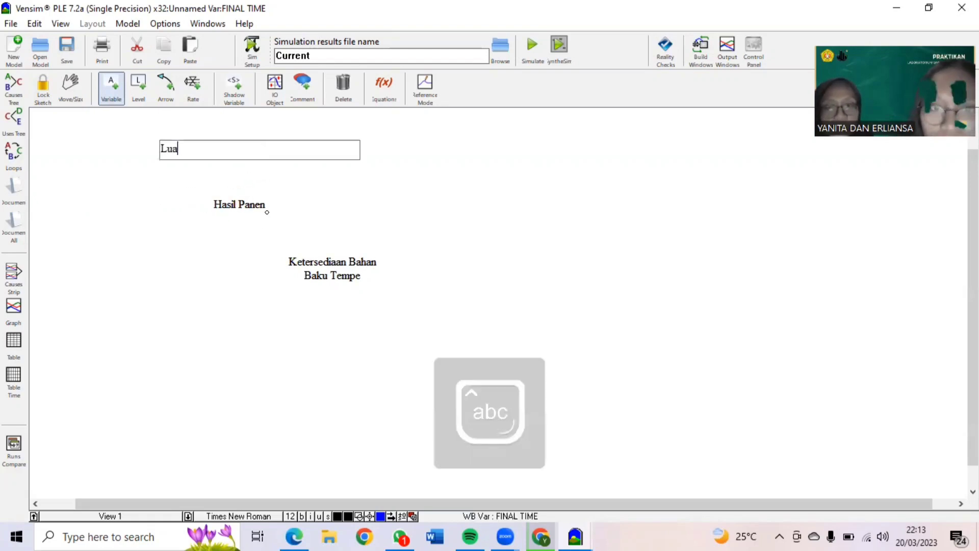
{"action": "type", "text": "s"}
{"action": "key", "text": "Caps_Lock"}
{"action": "type", "text": "L"}
{"action": "key", "text": "Caps_Lock"}
{"action": "type", "text": "ahan"}
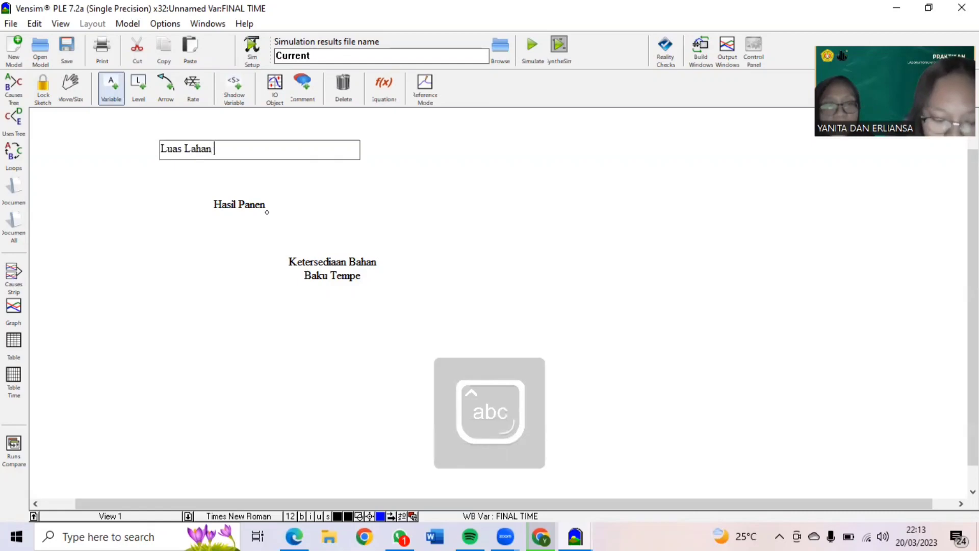
{"action": "key", "text": "Caps_Lock"}
{"action": "type", "text": "K"}
{"action": "key", "text": "Caps_Lock"}
{"action": "type", "text": "acang"}
{"action": "key", "text": "Caps_Lock"}
{"action": "type", "text": "K"}
{"action": "key", "text": "Caps_Lock"}
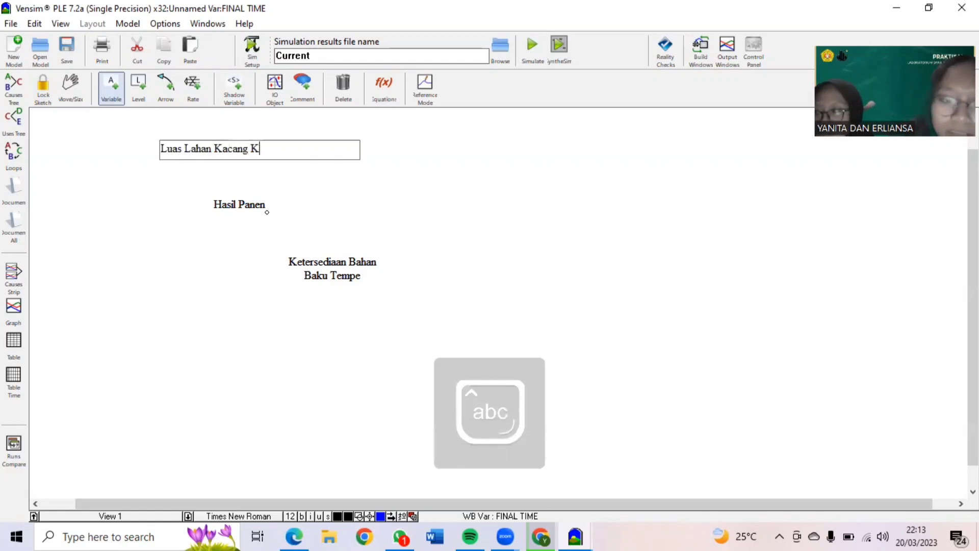
{"action": "type", "text": "edelai"}
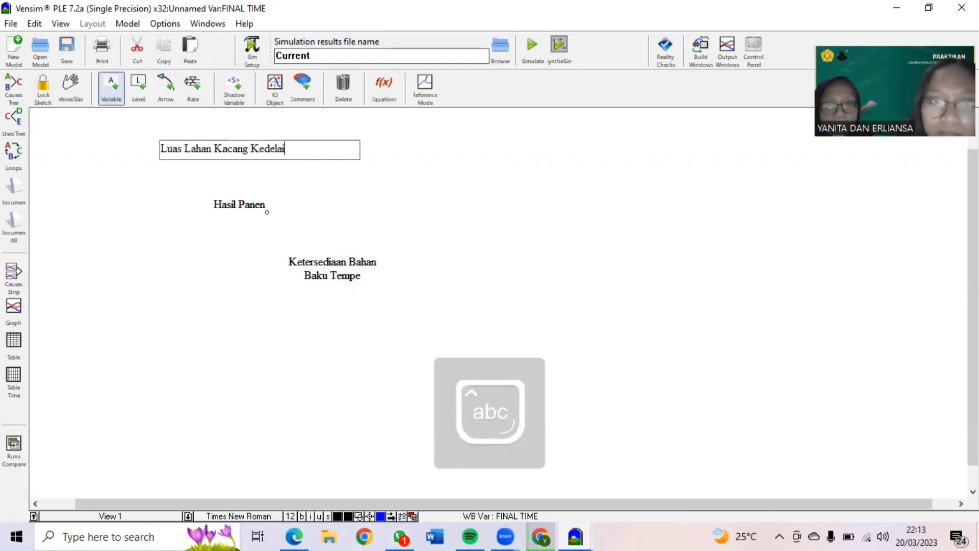
{"action": "key", "text": "Return"}
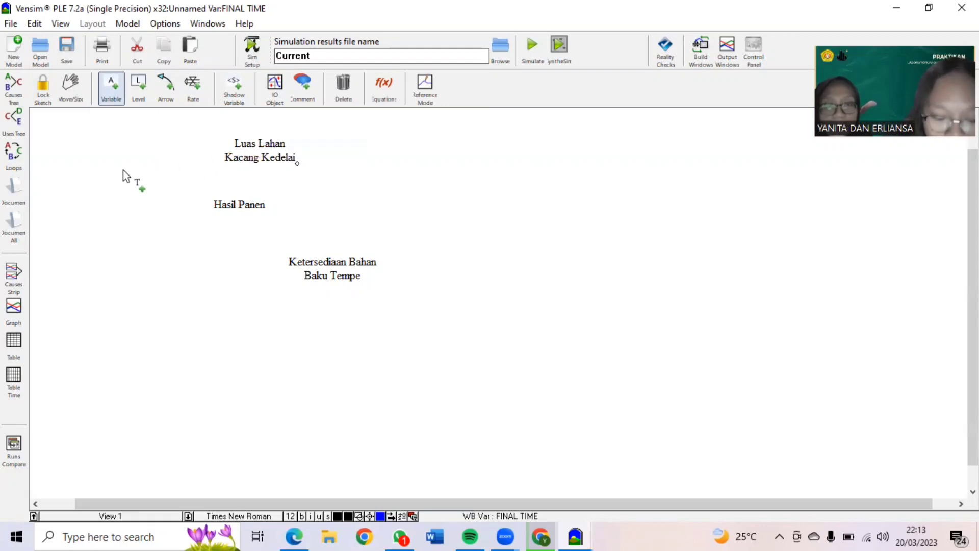
Add the variable "Pemberian Pupuk" to the upper left of Hasil Panen.
{"action": "left_click", "coordinate": [124, 170]}
{"action": "key", "text": "Caps_Lock"}
{"action": "type", "text": "P"}
{"action": "key", "text": "Caps_Lock"}
{"action": "type", "text": "ember"}
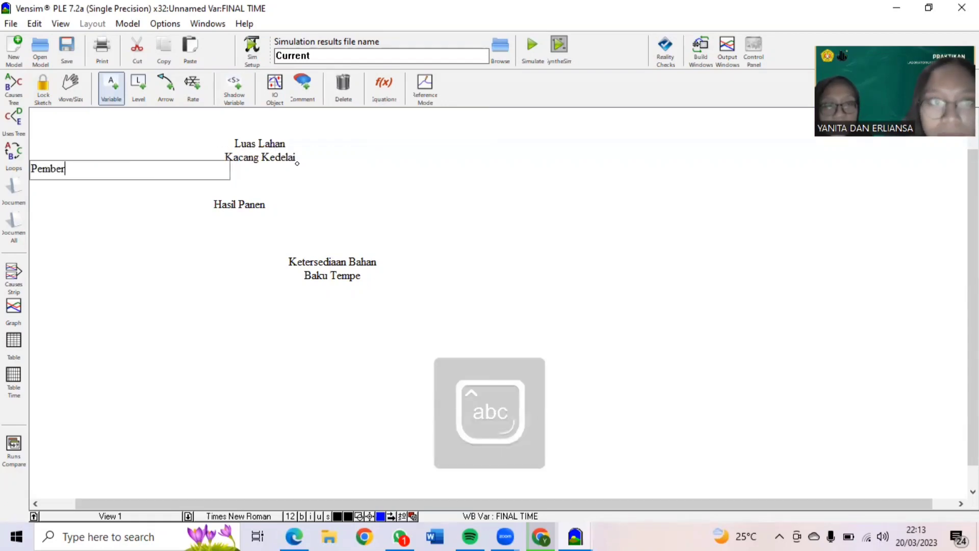
{"action": "type", "text": "ian"}
{"action": "key", "text": "Caps_Lock"}
{"action": "type", "text": "P"}
{"action": "key", "text": "Caps_Lock"}
{"action": "type", "text": "upuk"}
{"action": "key", "text": "Return"}
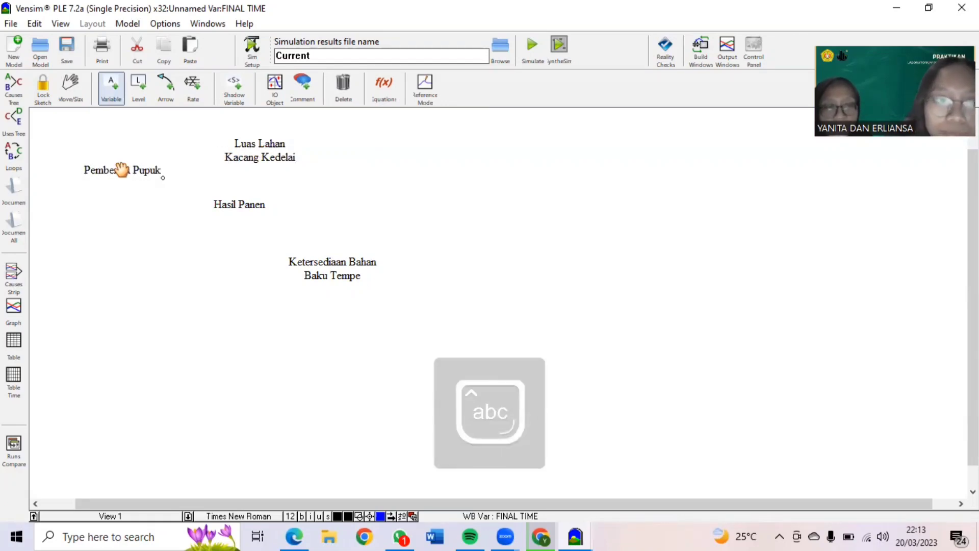
Add the variable "Penggunaan Teknologi Modern" below Pemberian Pupuk, left of Hasil Panen.
{"action": "left_click", "coordinate": [114, 215]}
{"action": "key", "text": "Caps_Lock"}
{"action": "type", "text": "P"}
{"action": "key", "text": "Caps_Lock"}
{"action": "type", "text": "enggu"}
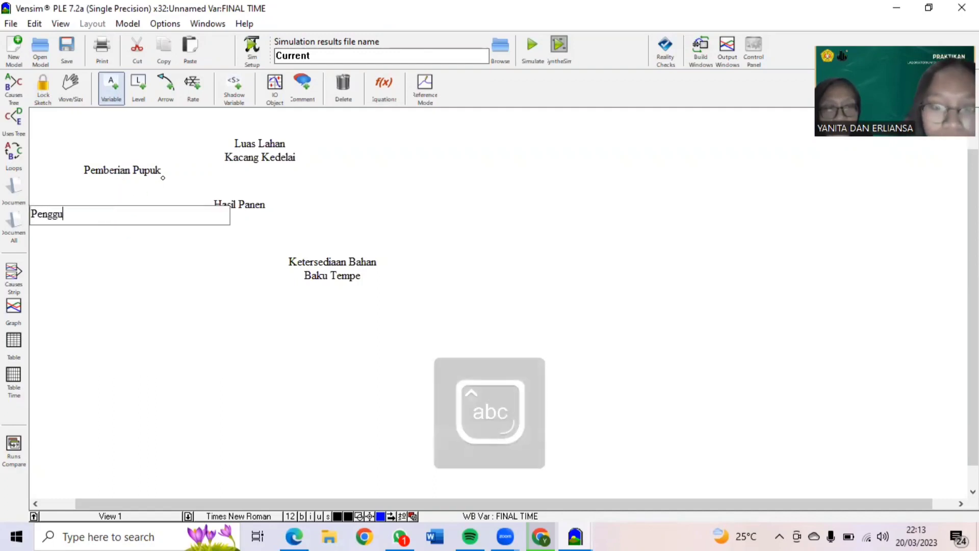
{"action": "type", "text": "naan"}
{"action": "key", "text": "Caps_Lock"}
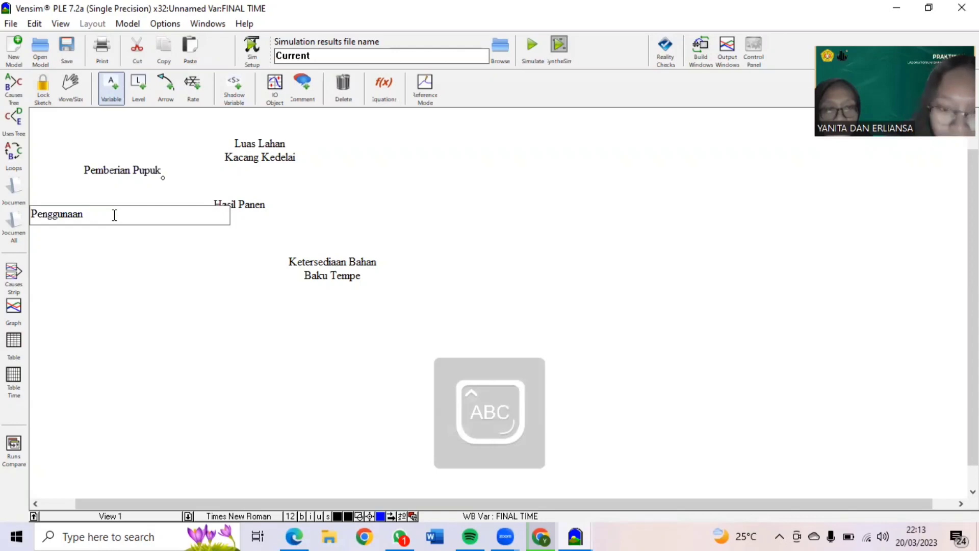
{"action": "type", "text": "T"}
{"action": "key", "text": "Caps_Lock"}
{"action": "type", "text": "eknolog"}
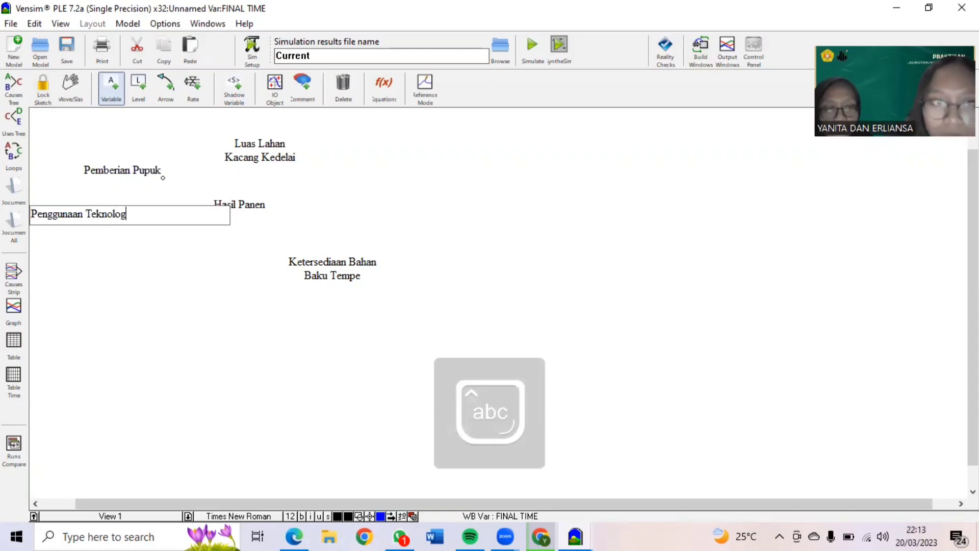
{"action": "type", "text": "i"}
{"action": "key", "text": "Caps_Lock"}
{"action": "type", "text": "M"}
{"action": "key", "text": "Caps_Lock"}
{"action": "type", "text": "odern"}
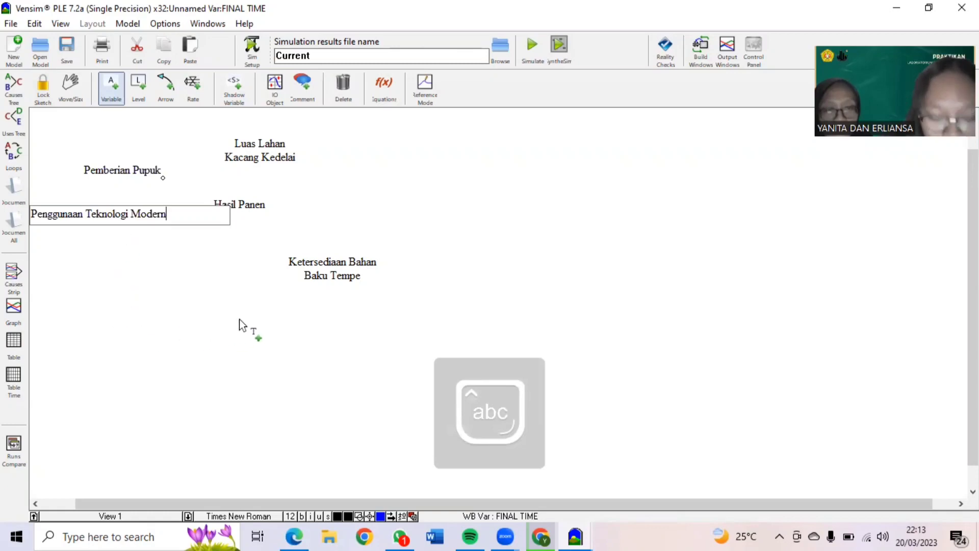
Add the variable "Jumlah Permintaan" below and to the left of Ketersediaan Bahan Baku Tempe.
{"action": "left_click", "coordinate": [226, 325]}
{"action": "key", "text": "Caps_Lock"}
{"action": "type", "text": "J"}
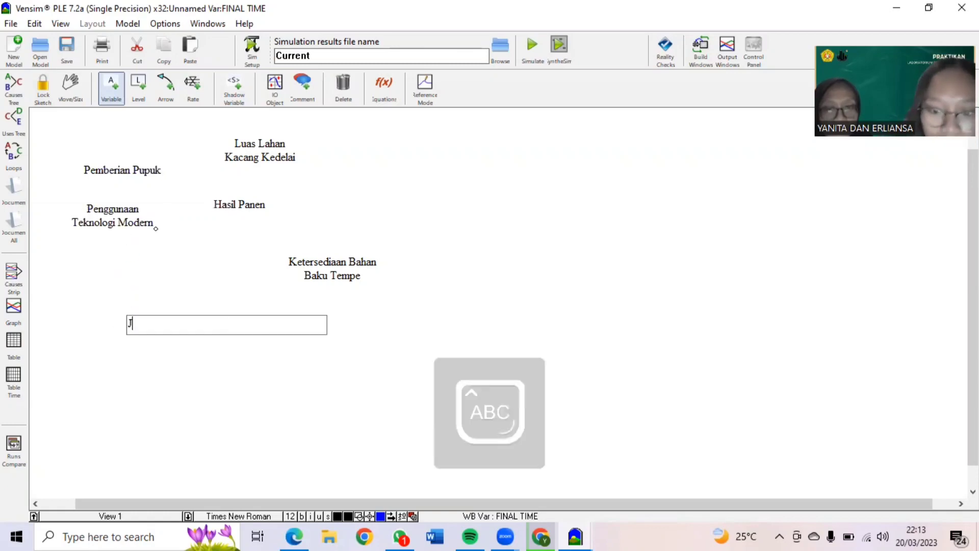
{"action": "type", "text": "U"}
{"action": "key", "text": "Caps_Lock"}
{"action": "type", "text": "mla"}
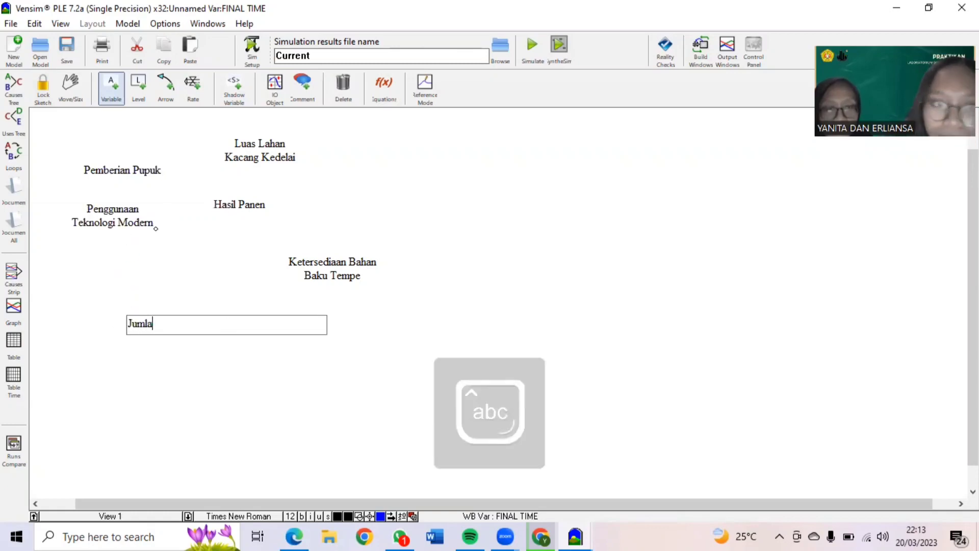
{"action": "type", "text": "h"}
{"action": "key", "text": "Caps_Lock"}
{"action": "type", "text": "P"}
{"action": "key", "text": "Caps_Lock"}
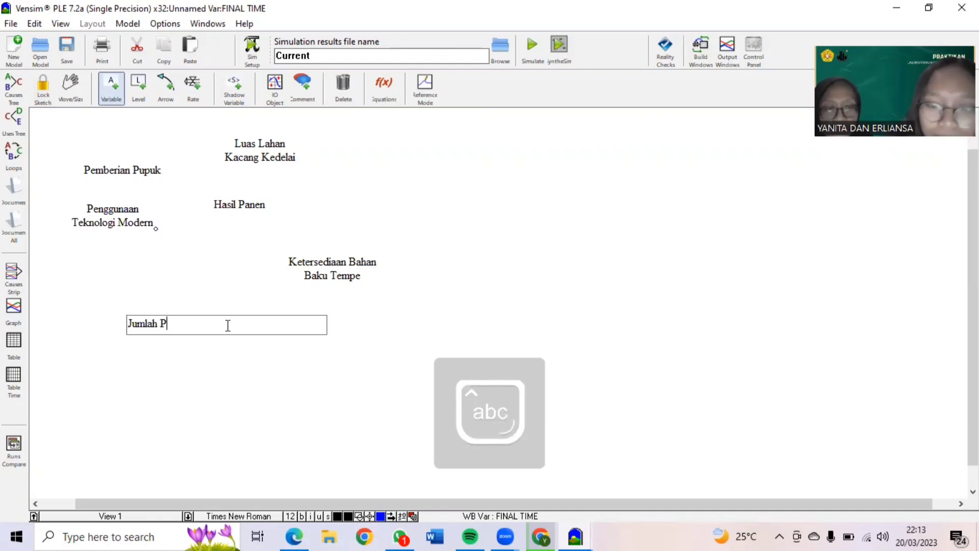
{"action": "type", "text": "ermintaan"}
{"action": "key", "text": "Return"}
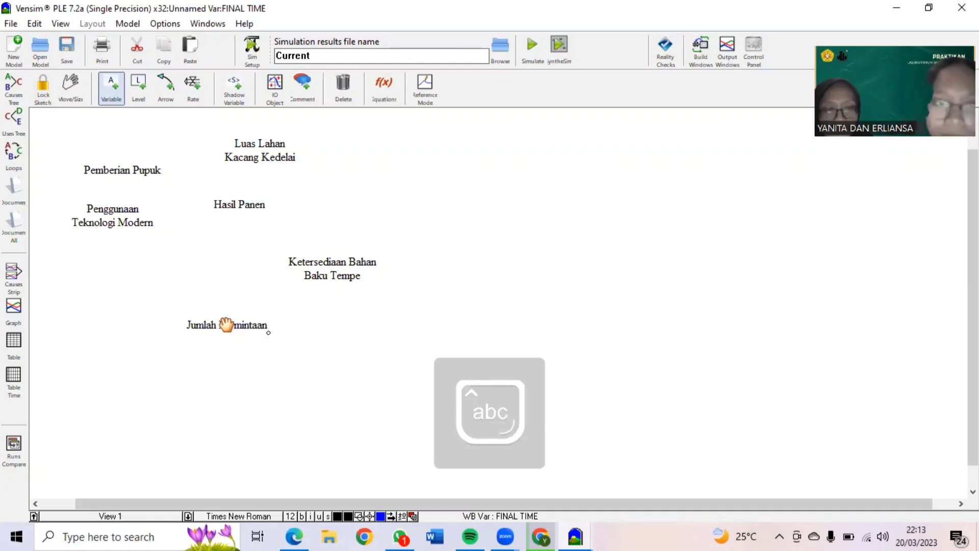
Add the variable "Presentase Peningkatan" to the upper left of Jumlah Permintaan.
{"action": "left_click", "coordinate": [157, 293]}
{"action": "key", "text": "Caps_Lock"}
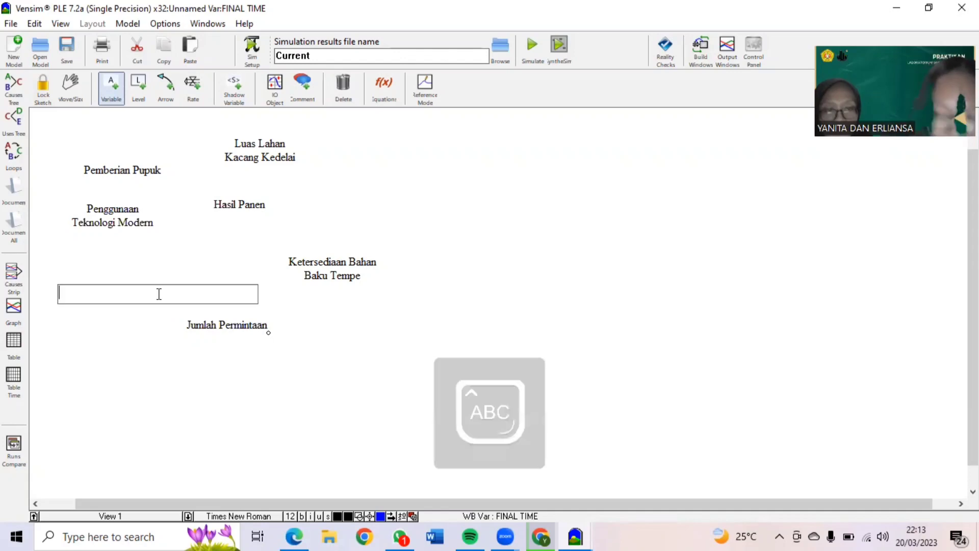
{"action": "type", "text": "P"}
{"action": "key", "text": "Caps_Lock"}
{"action": "type", "text": "resentase"}
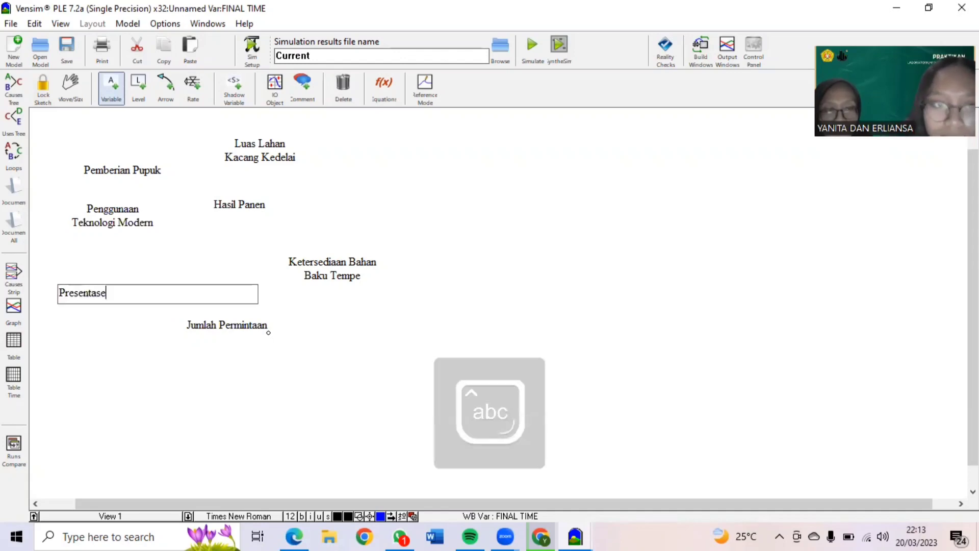
{"action": "key", "text": "Caps_Lock"}
{"action": "type", "text": "P"}
{"action": "key", "text": "Caps_Lock"}
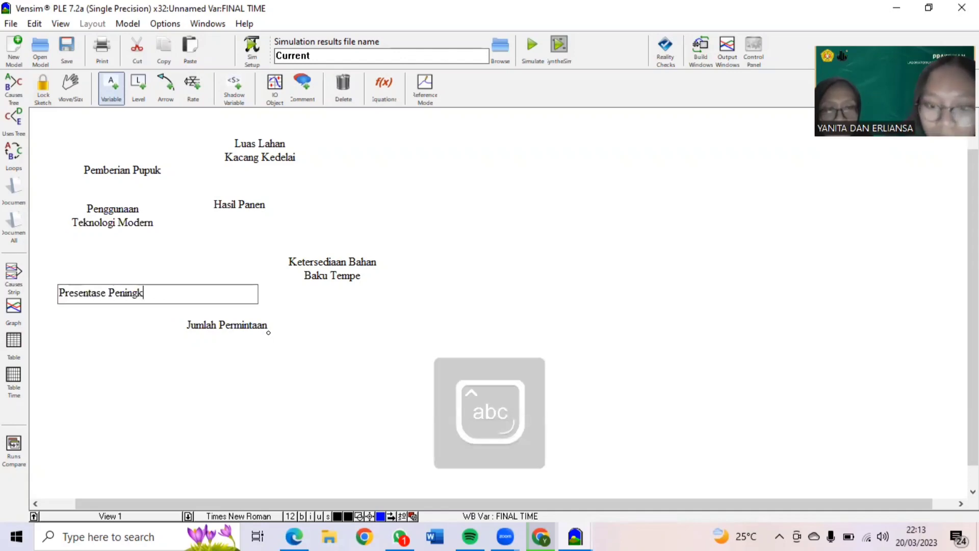
{"action": "type", "text": "eningkatan"}
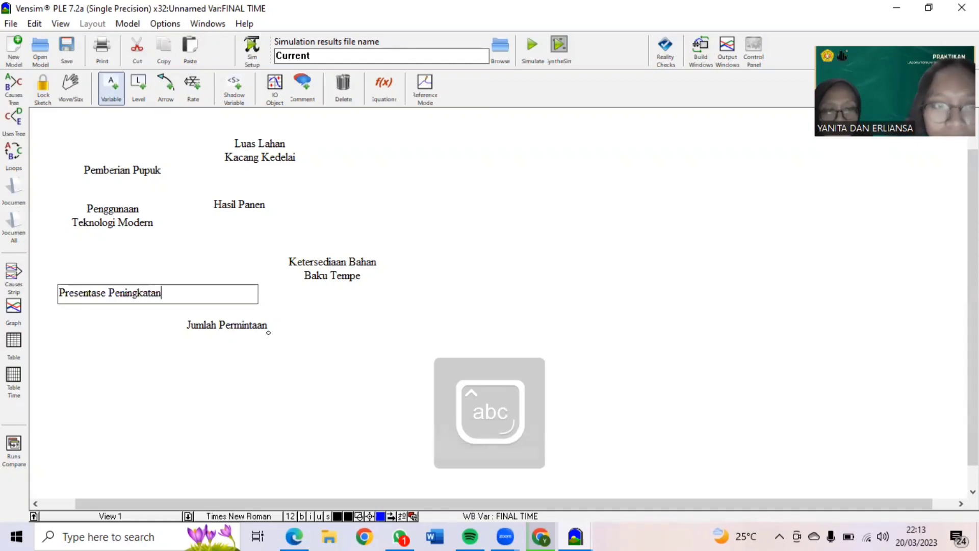
{"action": "key", "text": "Return"}
Add the variable "Presentase Penurunan" to the lower right of Jumlah Permintaan.
{"action": "left_click", "coordinate": [311, 361]}
{"action": "key", "text": "Caps_Lock"}
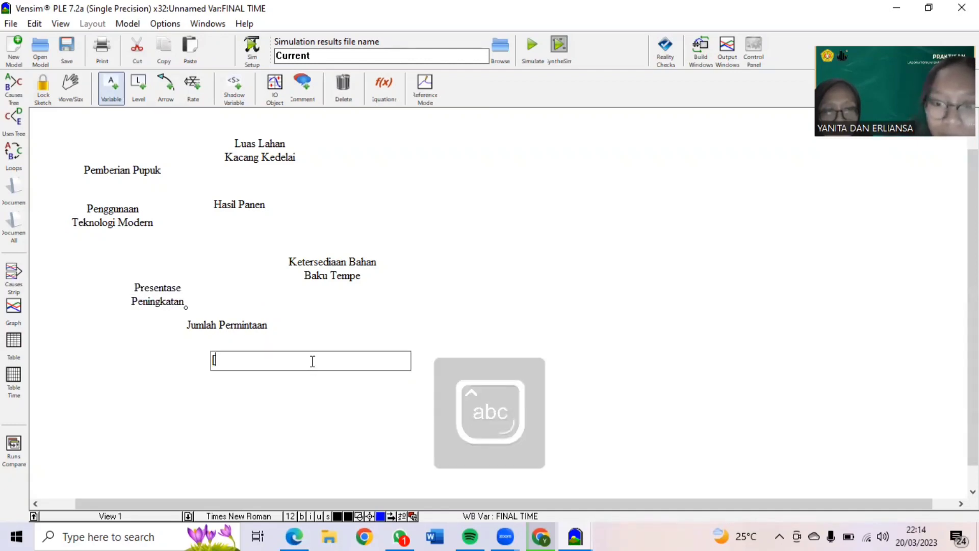
{"action": "type", "text": "Pre"}
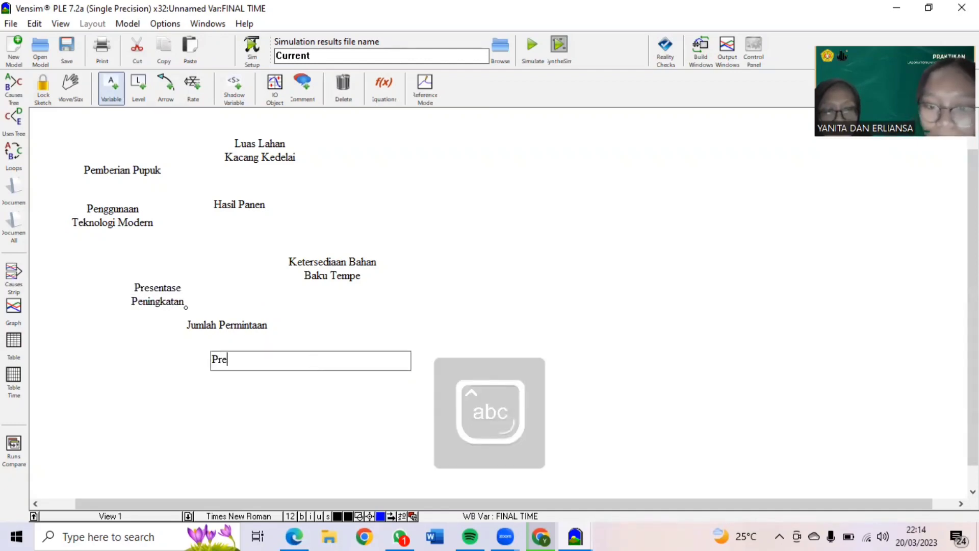
{"action": "type", "text": "sentase"}
{"action": "key", "text": "Caps_Lock"}
{"action": "type", "text": "P"}
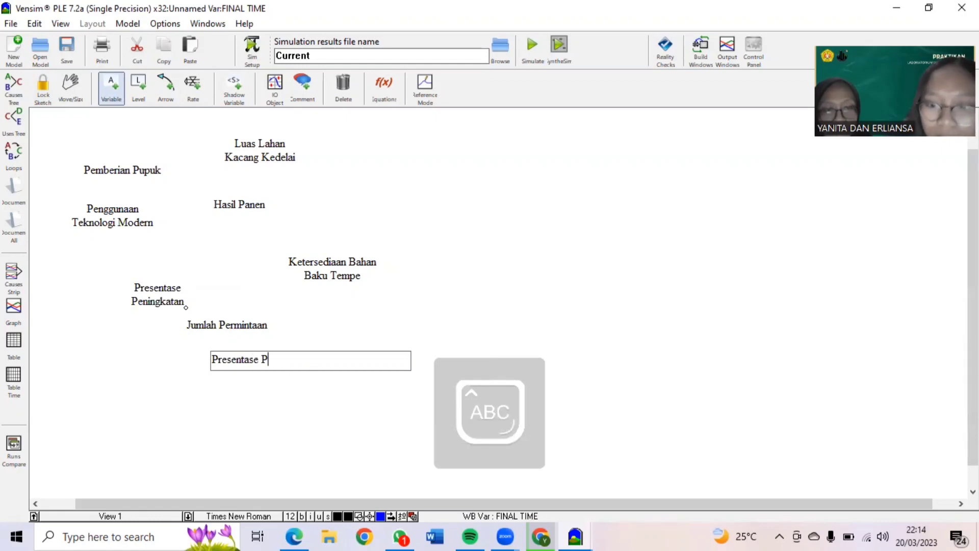
{"action": "key", "text": "Caps_Lock"}
{"action": "type", "text": "enurunan"}
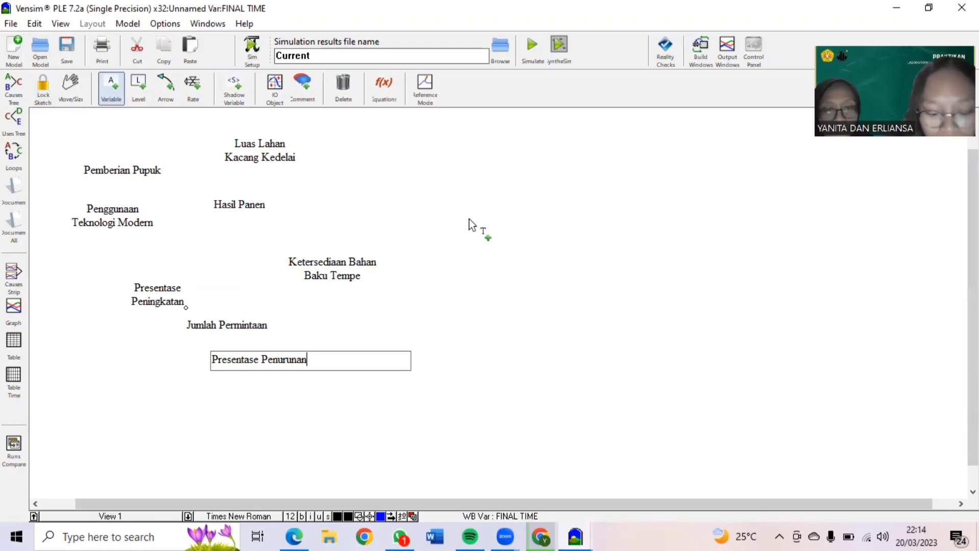
Add the variable "Gagal Panen" to the upper right of Ketersediaan Bahan Baku Tempe, well apart from the existing variables.
{"action": "left_click", "coordinate": [508, 234]}
{"action": "key", "text": "Caps_Lock"}
{"action": "type", "text": "G"}
{"action": "key", "text": "Caps_Lock"}
{"action": "type", "text": "agal"}
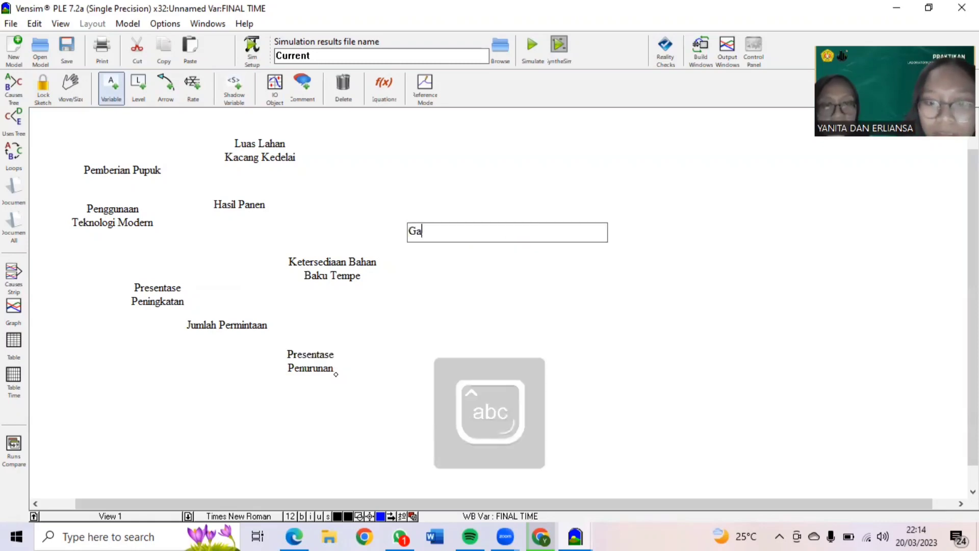
{"action": "key", "text": "Caps_Lock"}
{"action": "type", "text": "P"}
{"action": "key", "text": "Caps_Lock"}
{"action": "type", "text": "anen"}
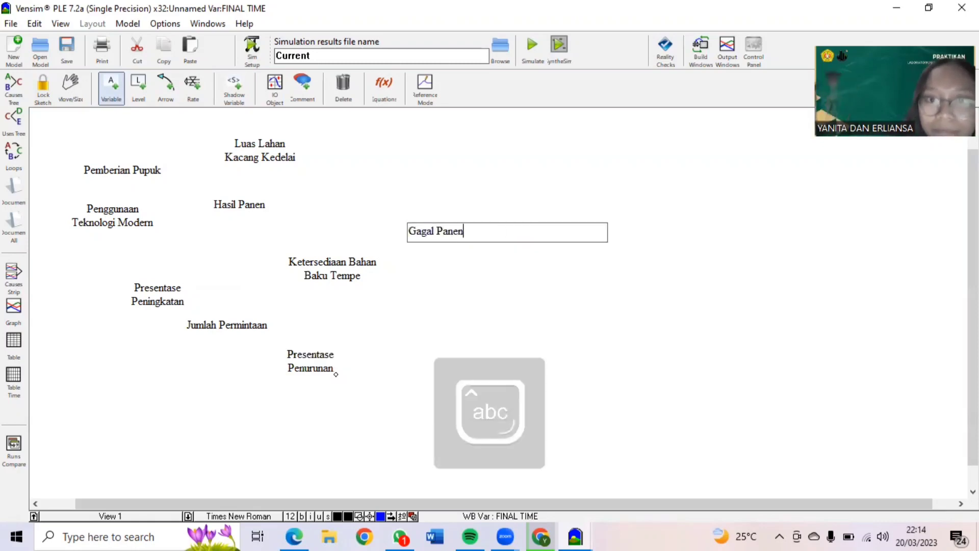
Add the variable "Kekurangan Air" just above Gagal Panen.
{"action": "left_click", "coordinate": [531, 189]}
{"action": "key", "text": "Caps_Lock"}
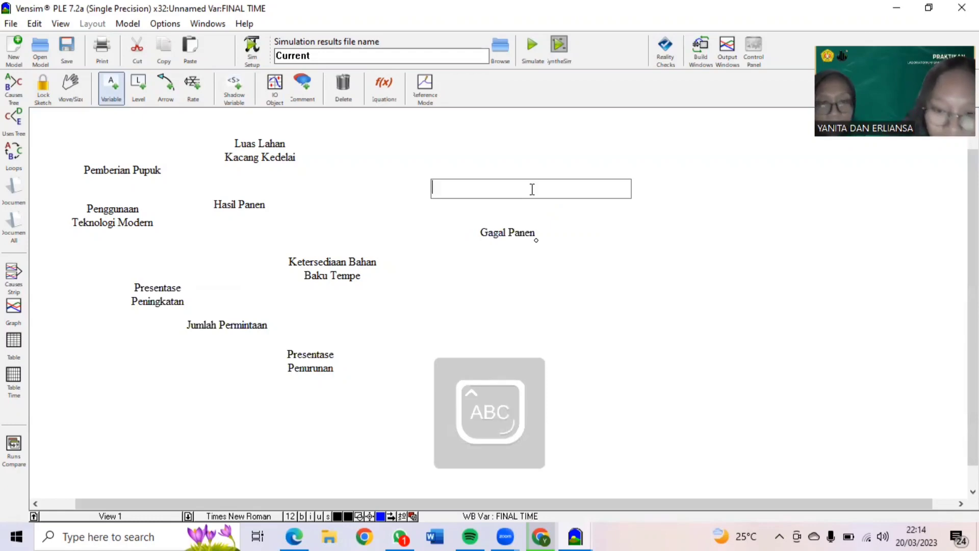
{"action": "type", "text": "K"}
{"action": "key", "text": "Caps_Lock"}
{"action": "type", "text": "ekurangan"}
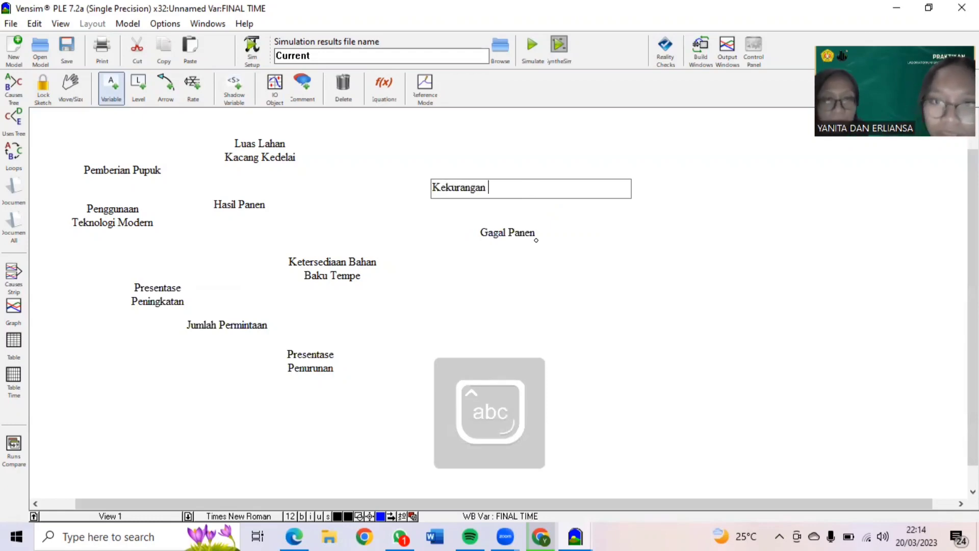
{"action": "key", "text": "Caps_Lock"}
{"action": "type", "text": "A"}
{"action": "key", "text": "Caps_Lock"}
{"action": "type", "text": "ir"}
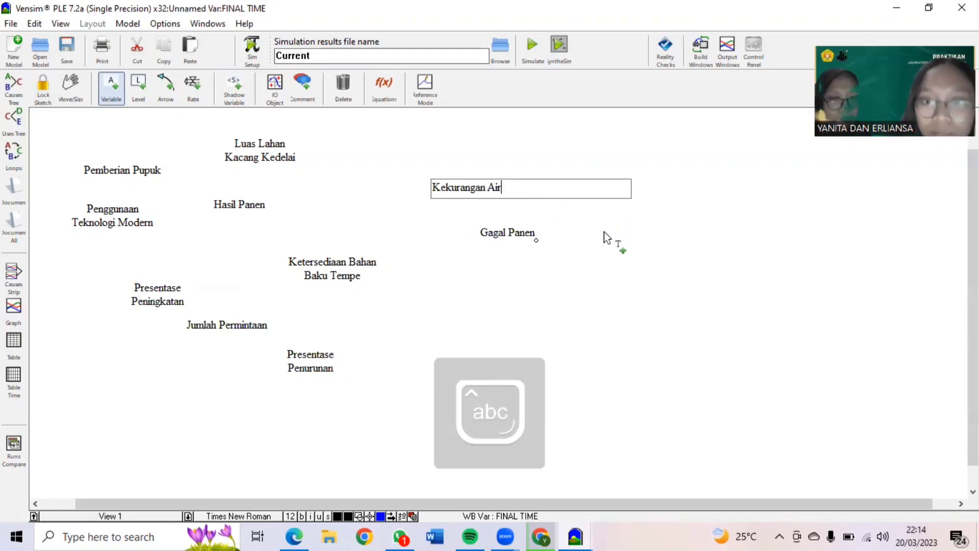
Add the variable "Hama" to the right of Gagal Panen, level with it.
{"action": "left_click", "coordinate": [604, 232]}
{"action": "key", "text": "Caps_Lock"}
{"action": "type", "text": "H"}
{"action": "key", "text": "Caps_Lock"}
{"action": "type", "text": "ama"}
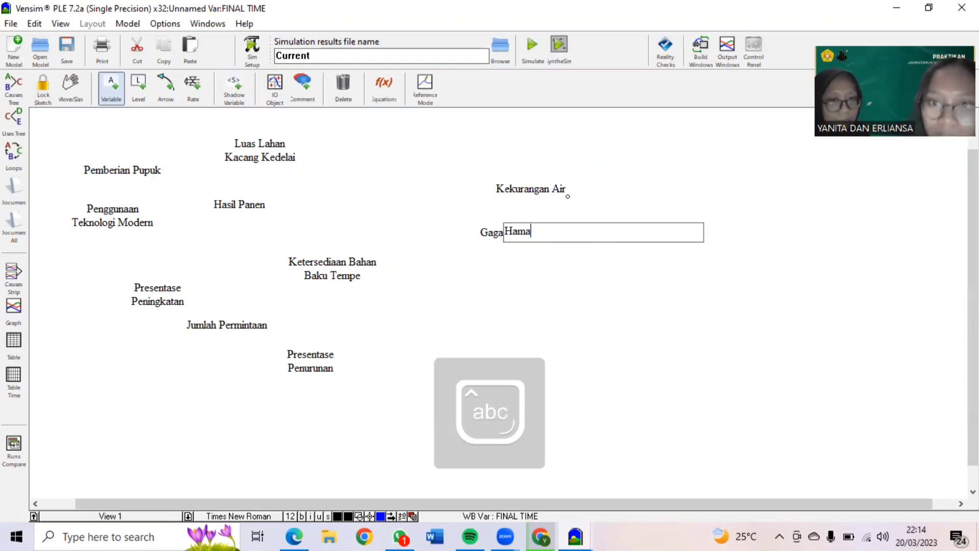
{"action": "key", "text": "Return"}
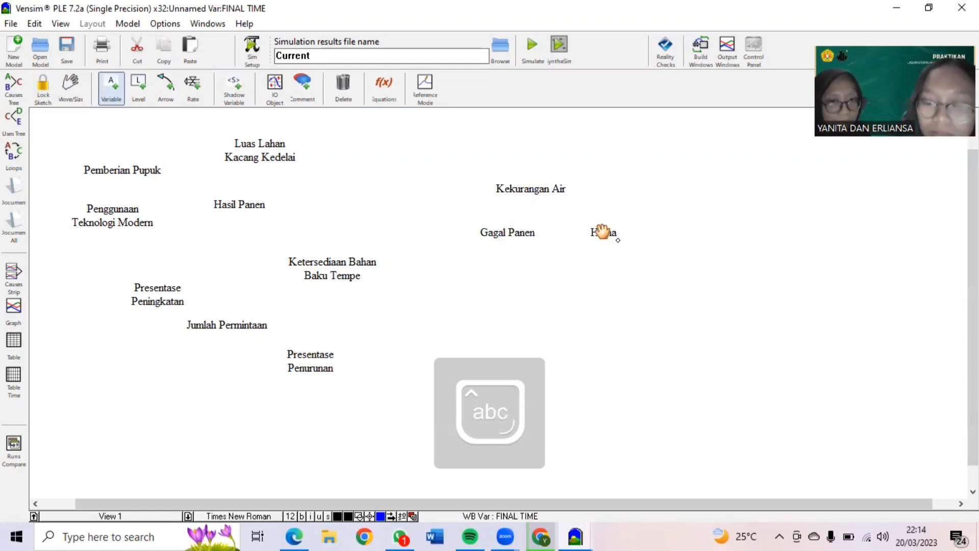
Add the variable "Suhu dan Iklim" below Gagal Panen, slightly to its right.
{"action": "key", "text": "Caps_Lock"}
{"action": "left_click", "coordinate": [553, 274]}
{"action": "type", "text": "S"}
{"action": "key", "text": "Caps_Lock"}
{"action": "type", "text": "uhu da"}
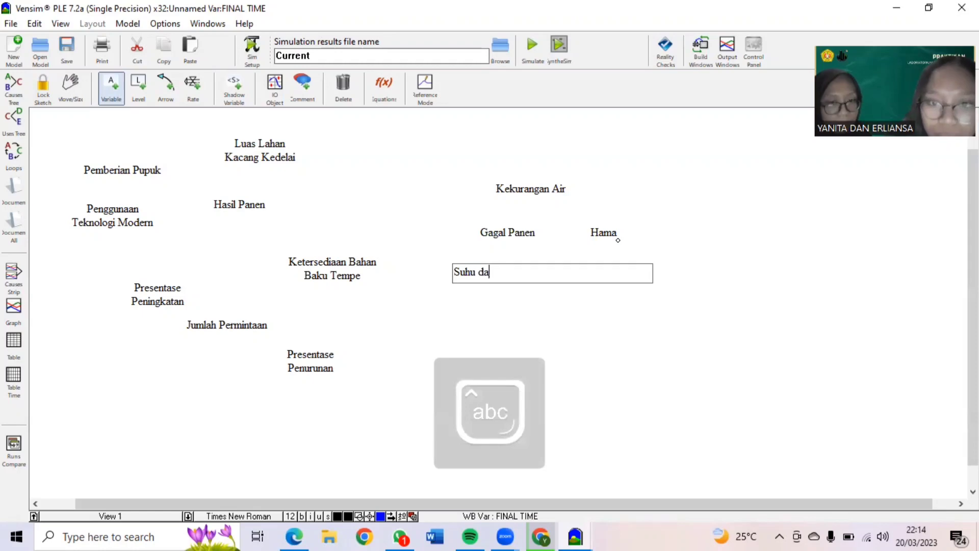
{"action": "type", "text": "n"}
{"action": "key", "text": "Caps_Lock"}
{"action": "type", "text": "I"}
{"action": "key", "text": "Caps_Lock"}
{"action": "type", "text": "kli,"}
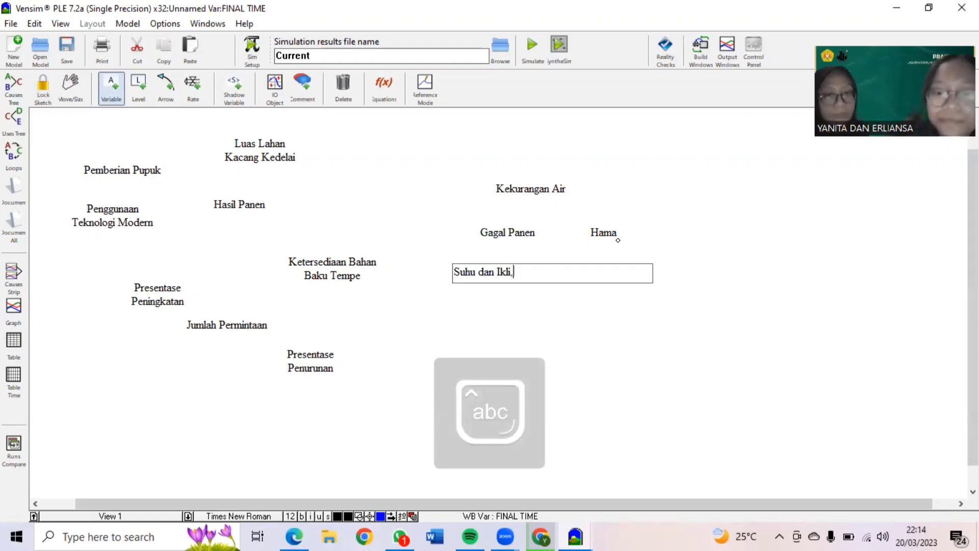
{"action": "type", "text": "m"}
{"action": "key", "text": "Return"}
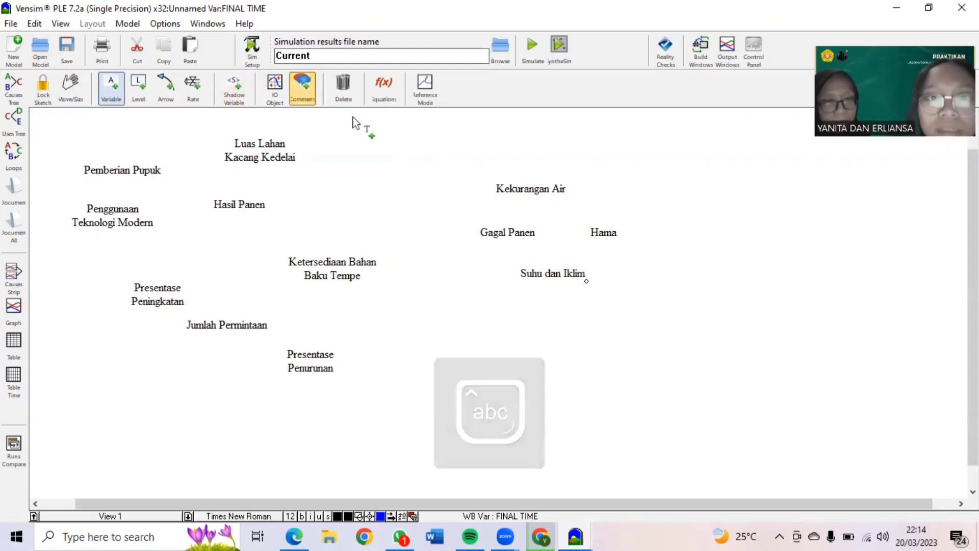
Draw causal arrows to Hasil Panen from Luas Lahan Kacang Kedelai, Pemberian Pupuk and Penggunaan Teknologi Modern.
{"action": "left_click", "coordinate": [170, 87]}
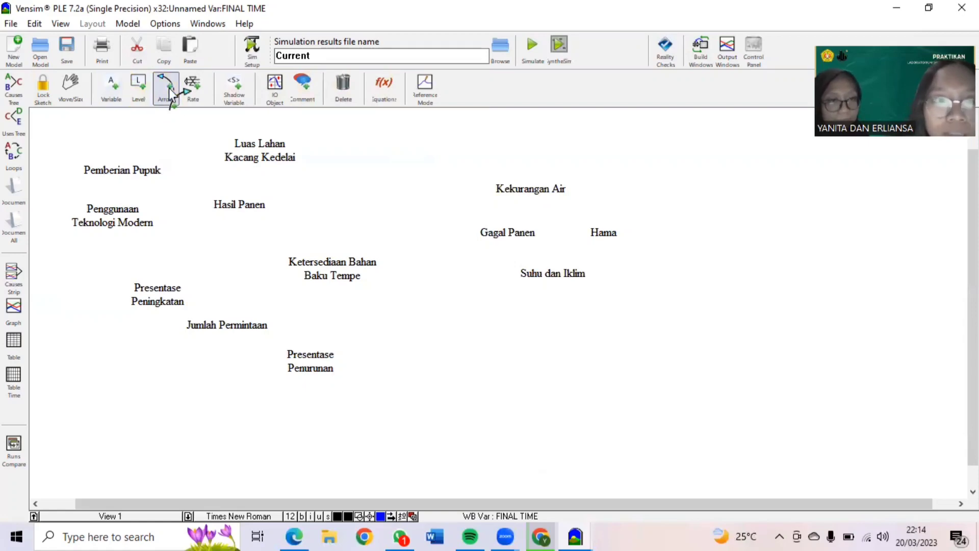
{"action": "left_click", "coordinate": [261, 162]}
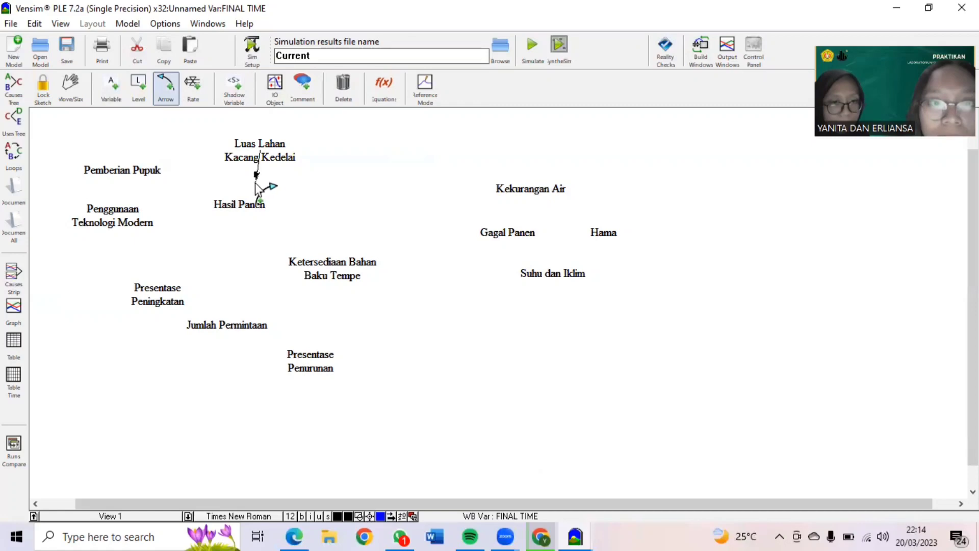
{"action": "left_click", "coordinate": [238, 204]}
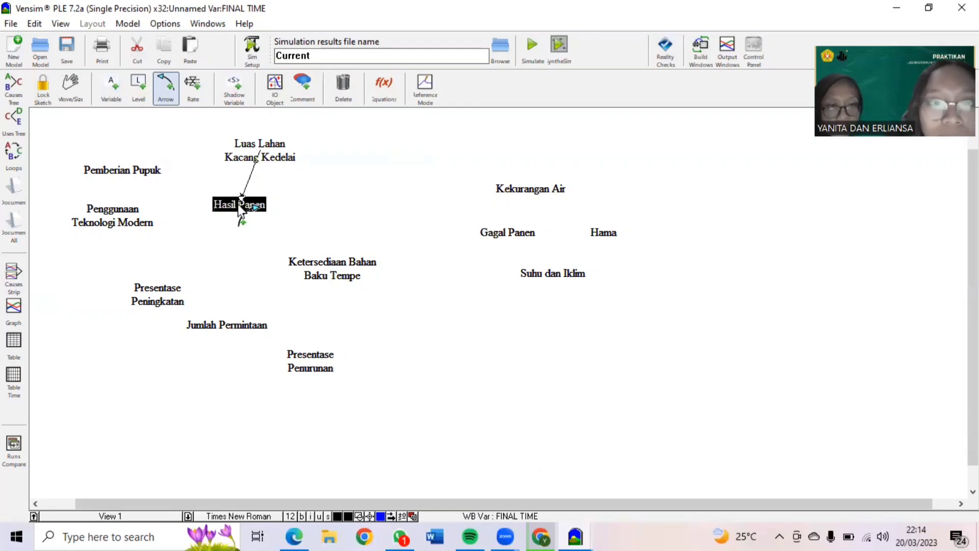
{"action": "left_click", "coordinate": [132, 167]}
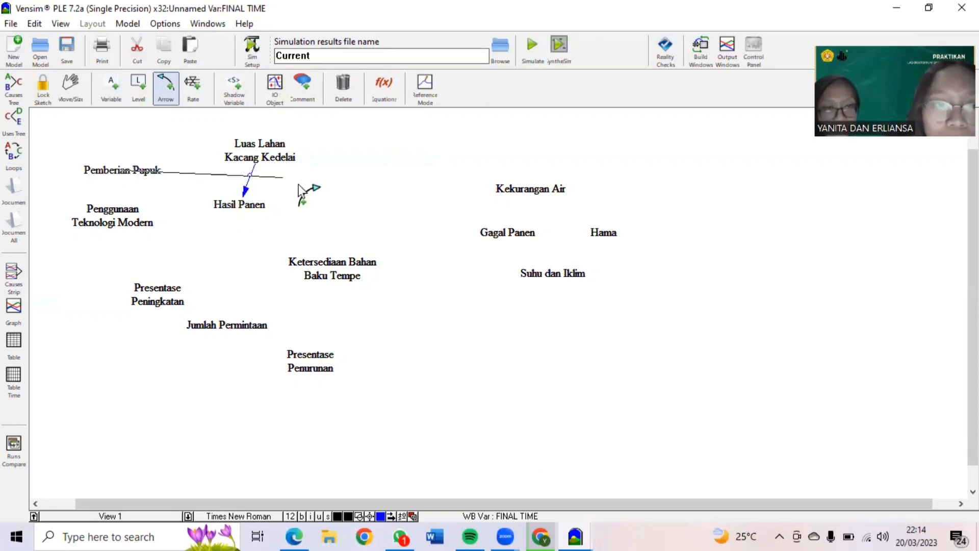
{"action": "left_click", "coordinate": [240, 203]}
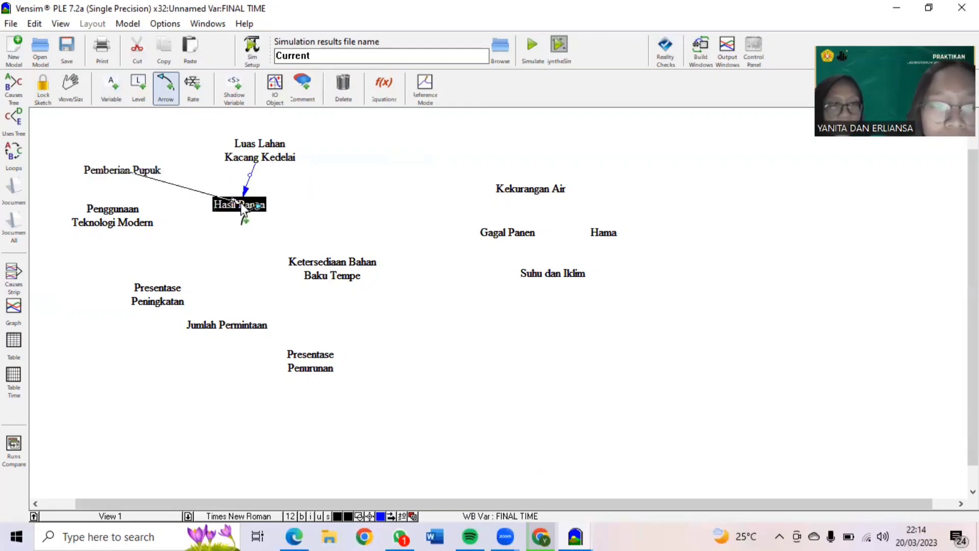
{"action": "left_click", "coordinate": [107, 212]}
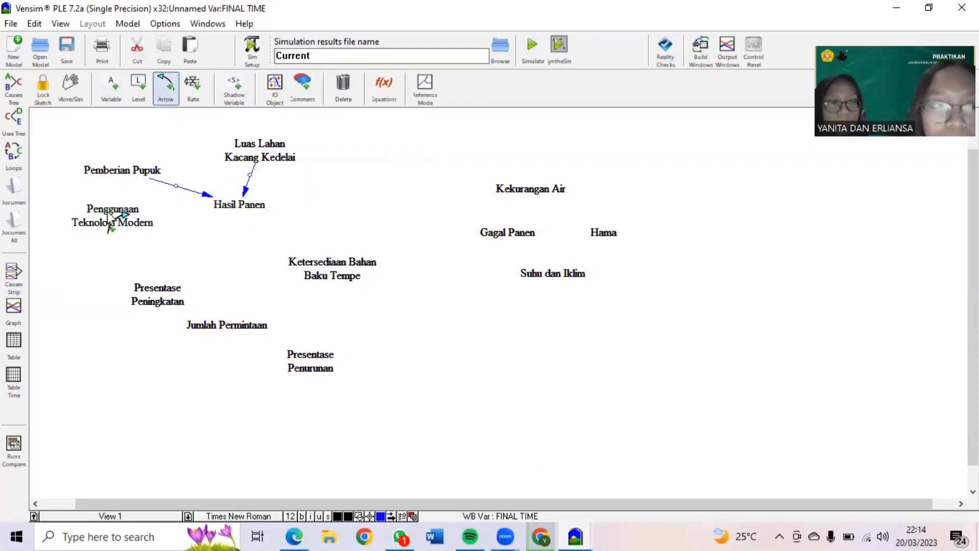
{"action": "left_click", "coordinate": [241, 203]}
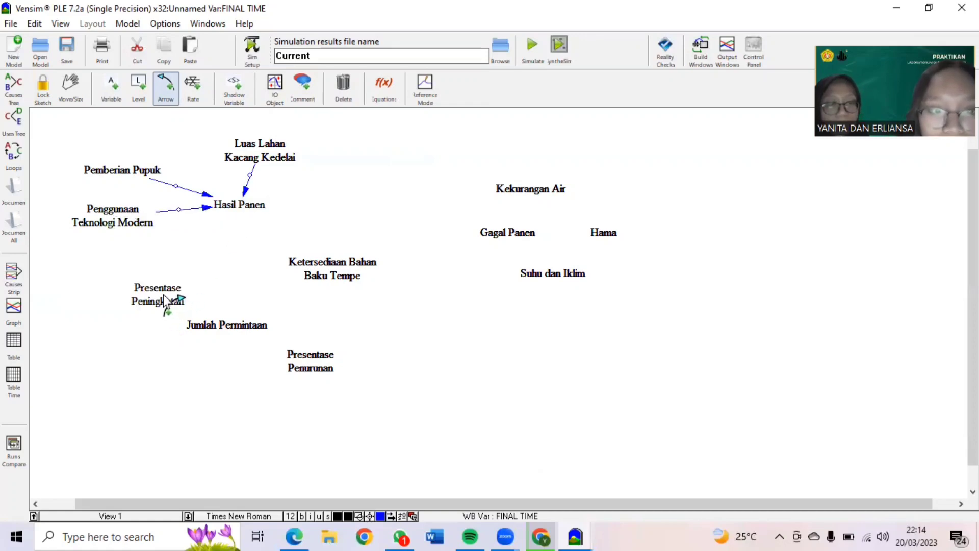
Draw causal arrows from Presentase Peningkatan and Presentase Penurunan to Jumlah Permintaan.
{"action": "left_click", "coordinate": [163, 295]}
{"action": "left_click", "coordinate": [233, 325]}
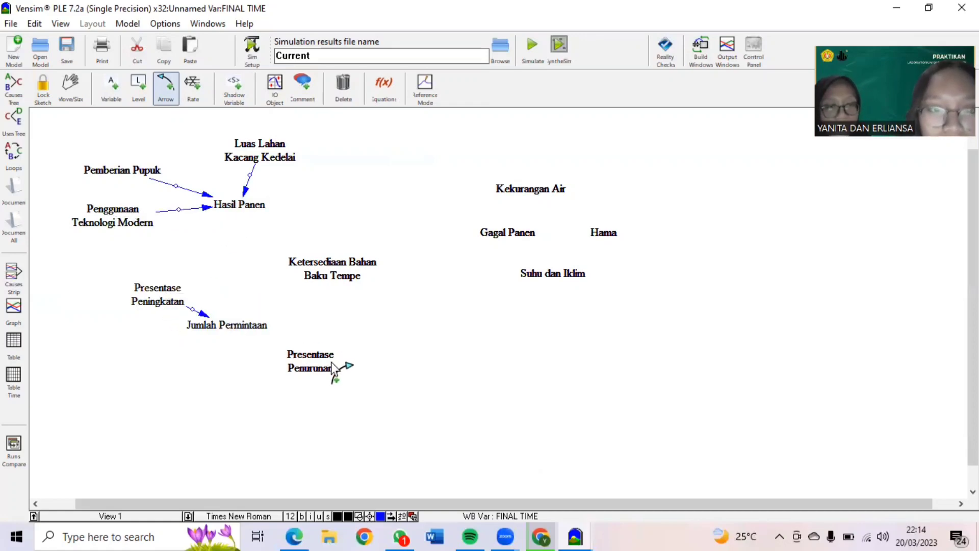
{"action": "left_click", "coordinate": [313, 357]}
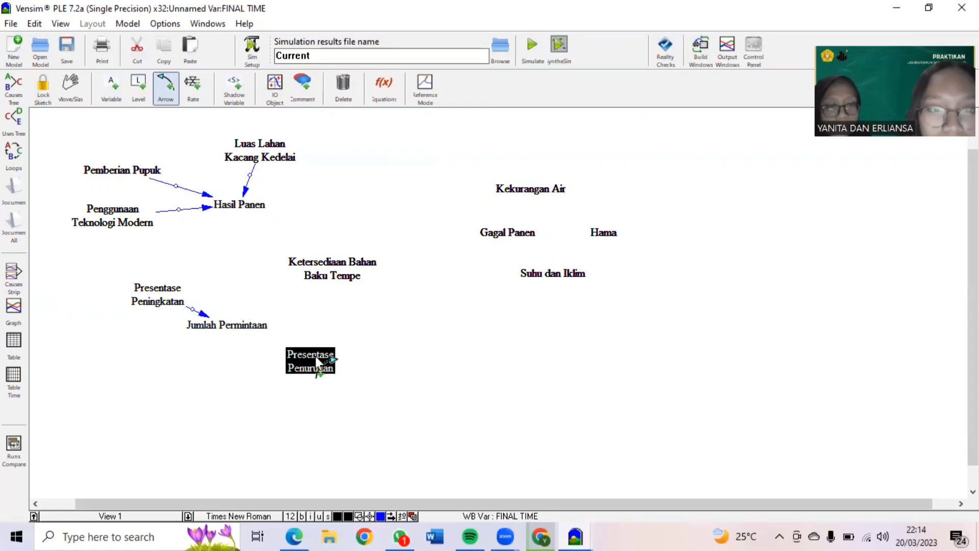
{"action": "left_click", "coordinate": [238, 326]}
Connect Hasil Panen and Jumlah Permintaan to Ketersediaan Bahan Baku Tempe with one causal arrow each.
{"action": "left_click", "coordinate": [241, 205]}
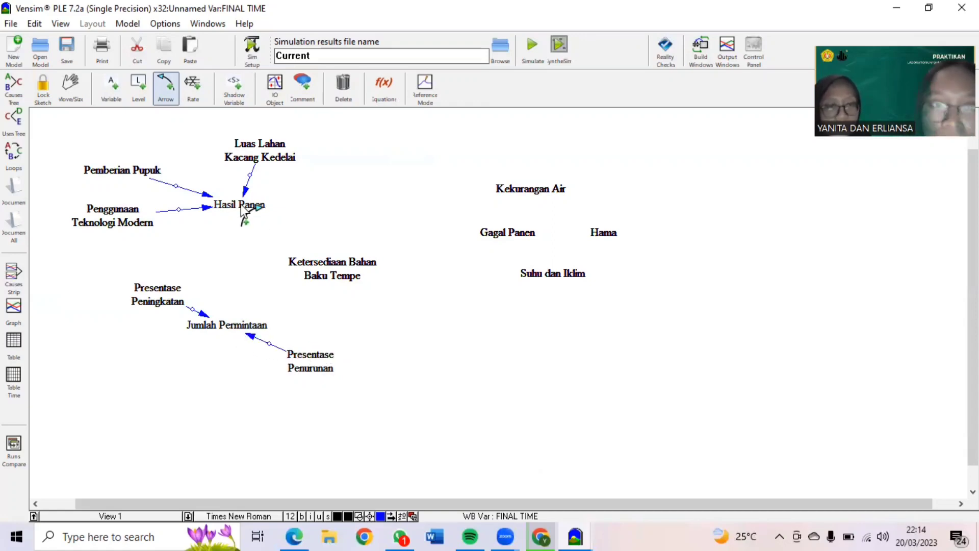
{"action": "left_click", "coordinate": [323, 266]}
{"action": "left_click", "coordinate": [224, 331]}
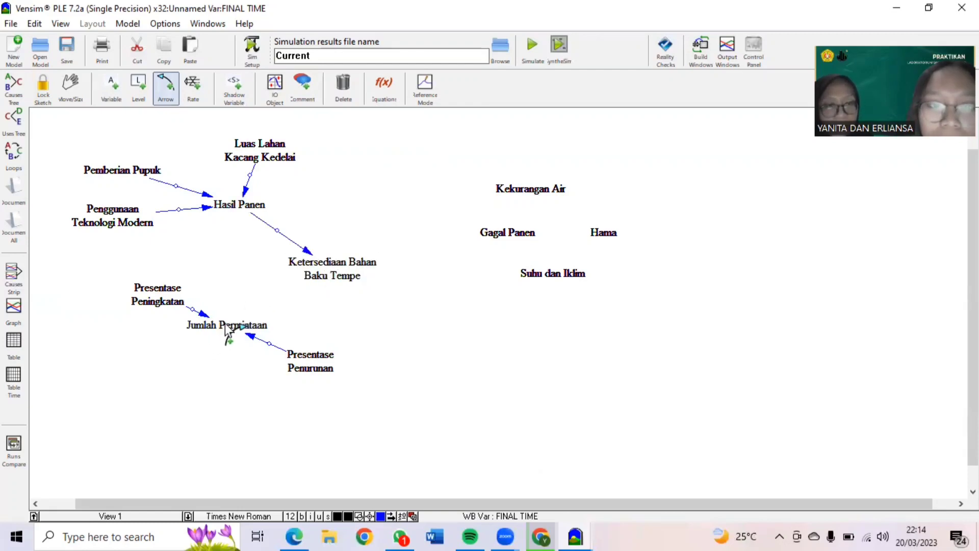
{"action": "left_click", "coordinate": [335, 264]}
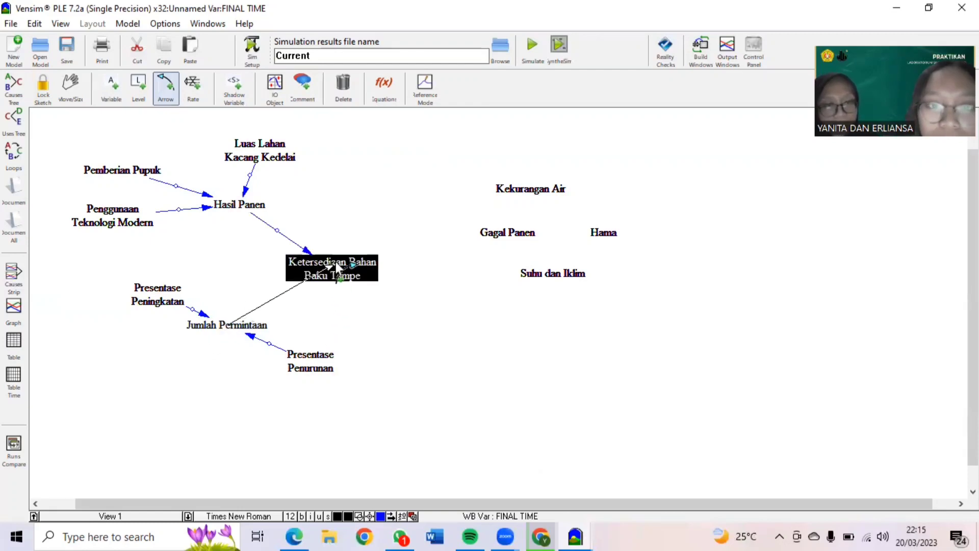
Draw causal arrows from Kekurangan Air, Hama and Suhu dan Iklim to Gagal Panen.
{"action": "left_click", "coordinate": [530, 192]}
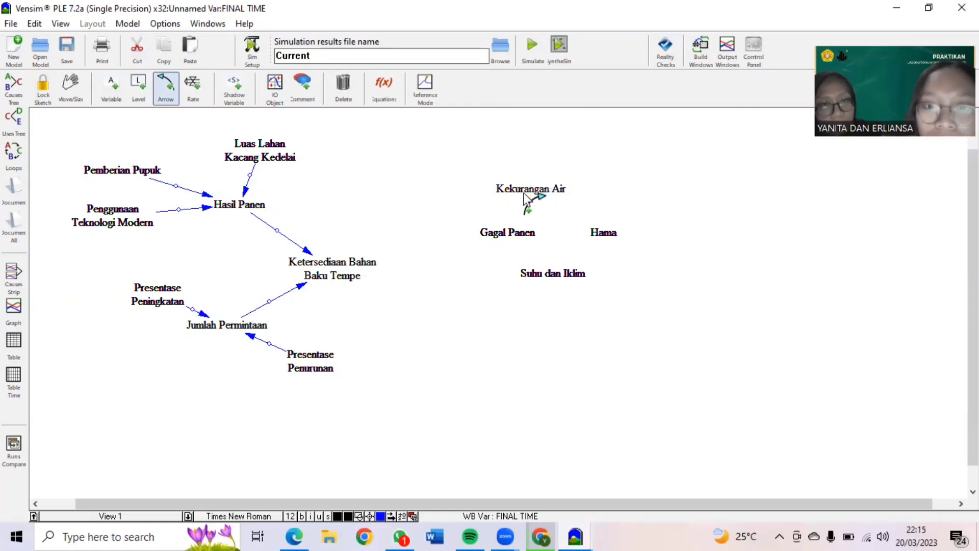
{"action": "left_click", "coordinate": [506, 235]}
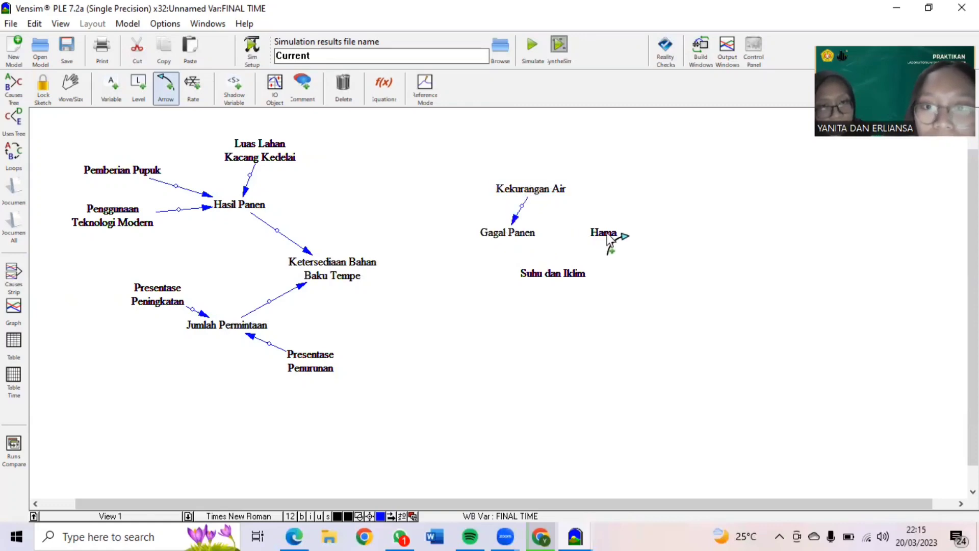
{"action": "left_click", "coordinate": [609, 239]}
{"action": "left_click", "coordinate": [525, 232]}
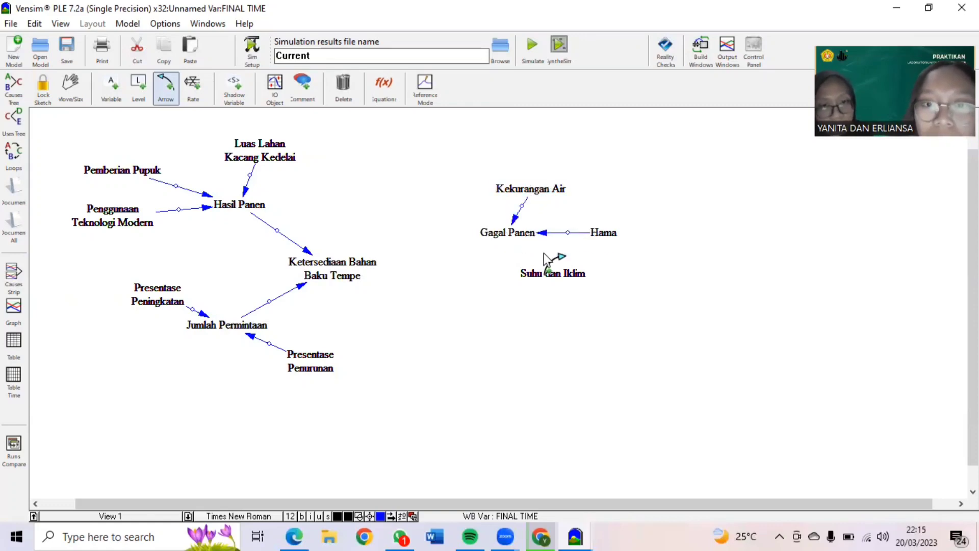
{"action": "left_click", "coordinate": [561, 280]}
{"action": "left_click", "coordinate": [506, 235]}
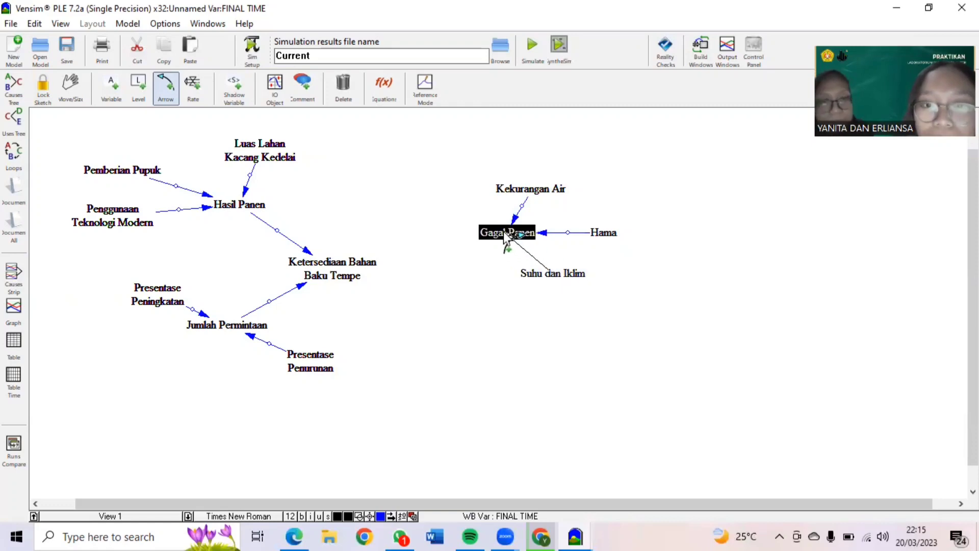
Draw a causal arrow from Gagal Panen to Hasil Panen and give the Luas Lahan Kacang Kedelai arrow a + polarity.
{"action": "left_click", "coordinate": [497, 237]}
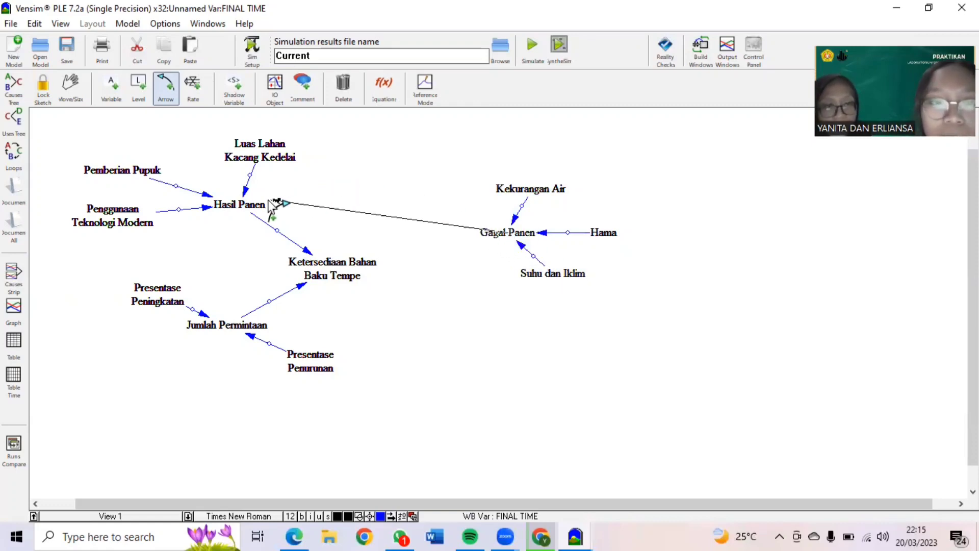
{"action": "left_click", "coordinate": [256, 211]}
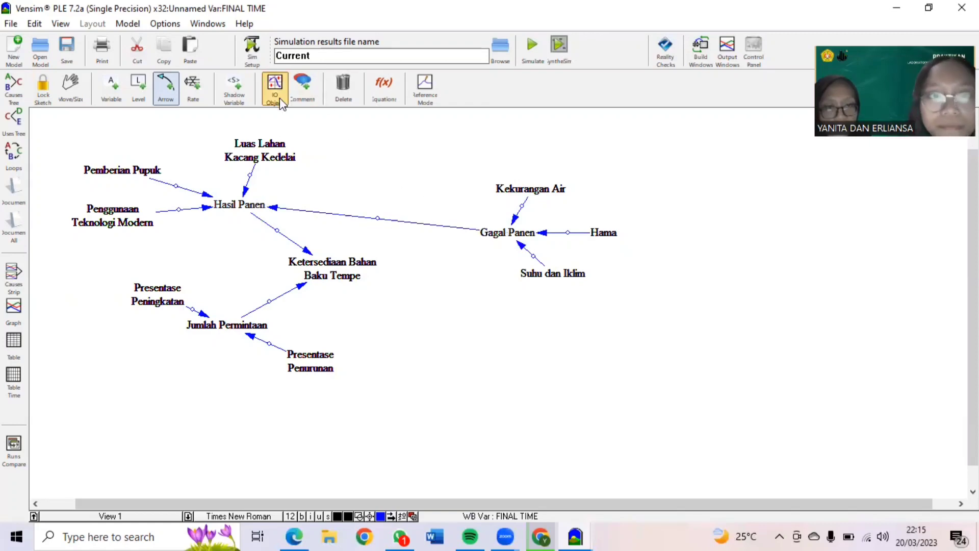
{"action": "right_click", "coordinate": [250, 174]}
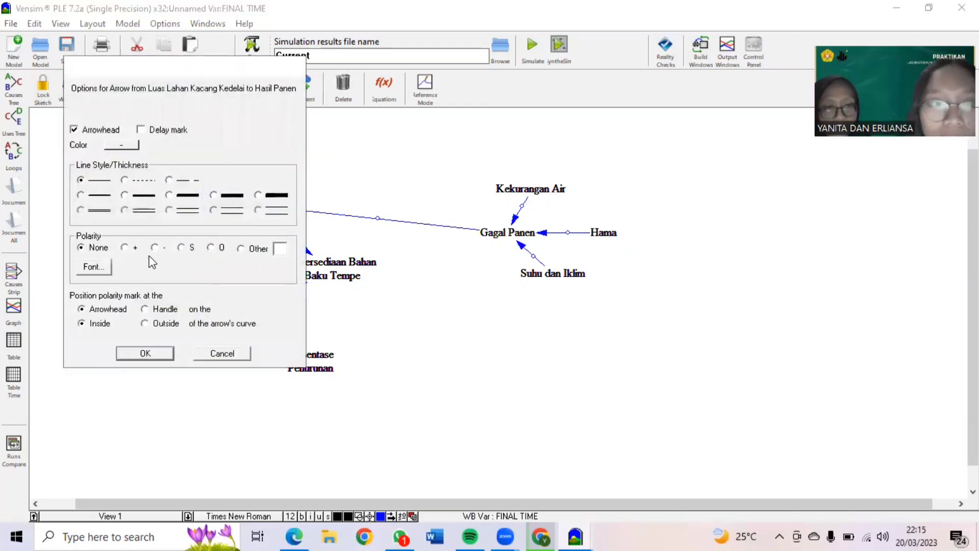
{"action": "left_click", "coordinate": [131, 250]}
{"action": "left_click", "coordinate": [146, 353]}
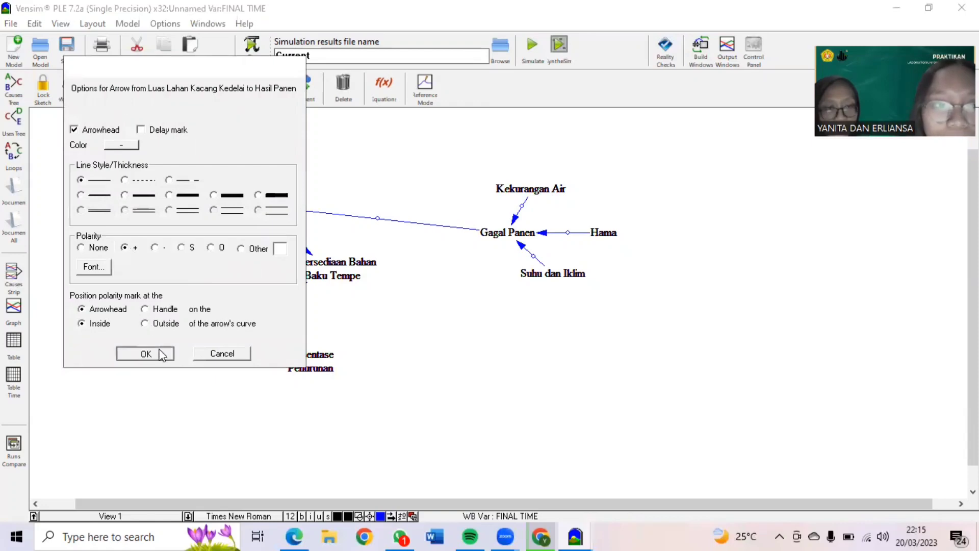
Set + polarity on the Pemberian Pupuk and Penggunaan Teknologi Modern arrows to Hasil Panen, and - polarity on the Gagal Panen arrow.
{"action": "right_click", "coordinate": [179, 193]}
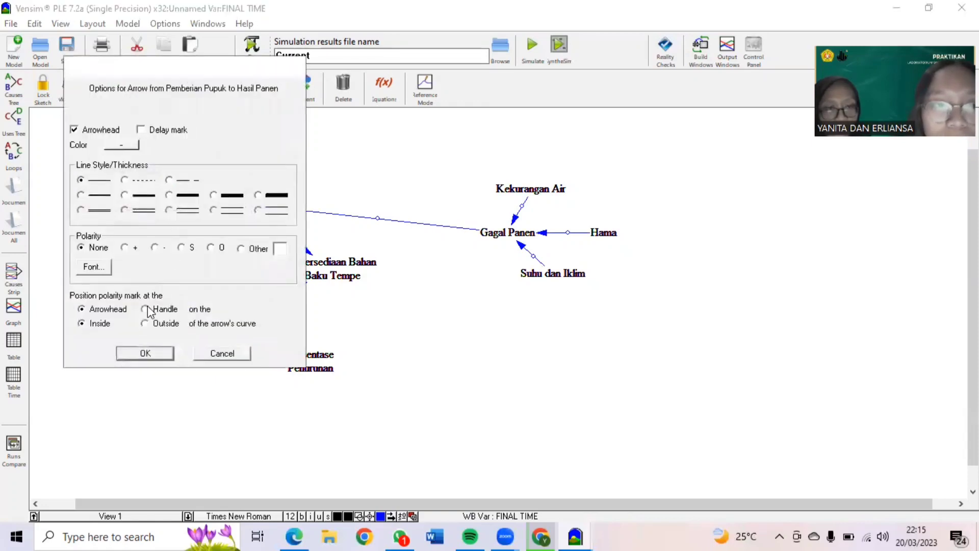
{"action": "left_click", "coordinate": [126, 248]}
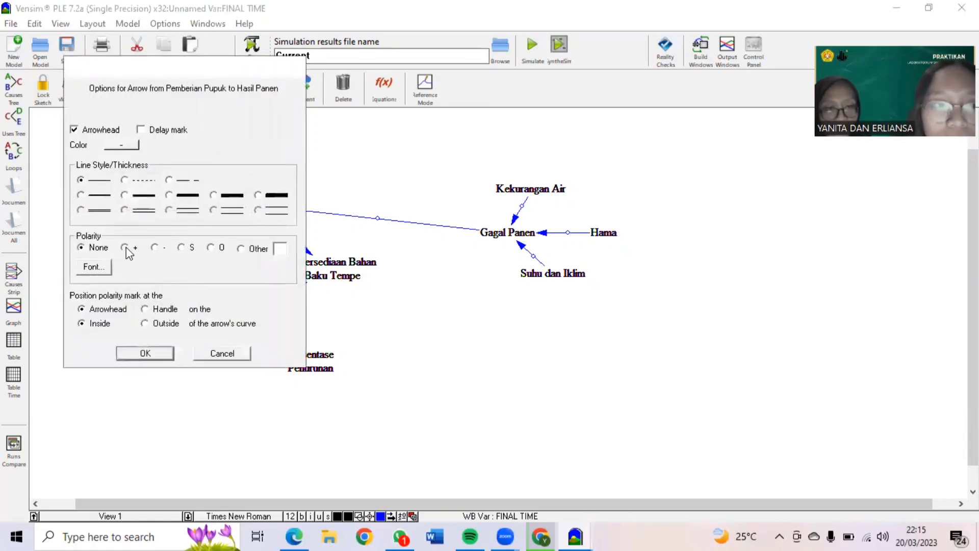
{"action": "left_click", "coordinate": [146, 353]}
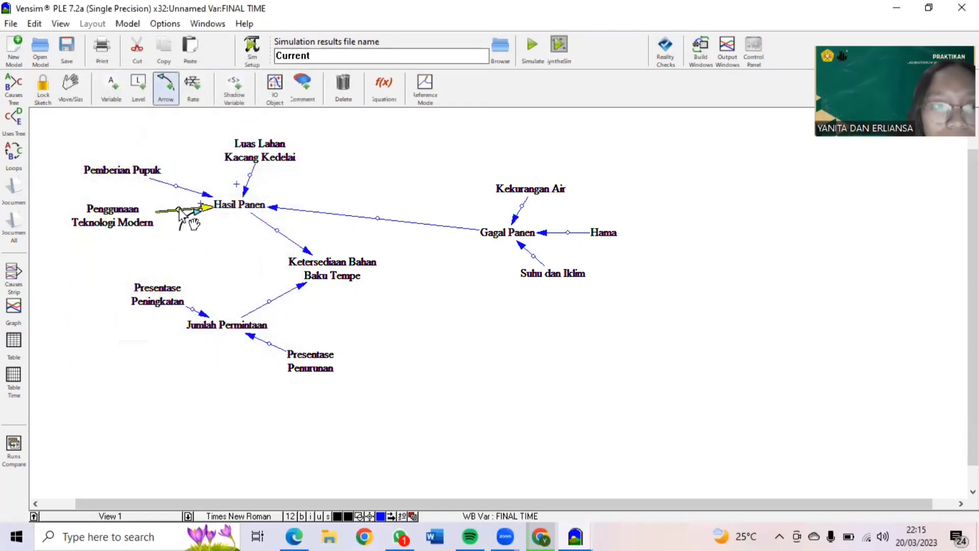
{"action": "right_click", "coordinate": [179, 209]}
{"action": "left_click", "coordinate": [125, 248]}
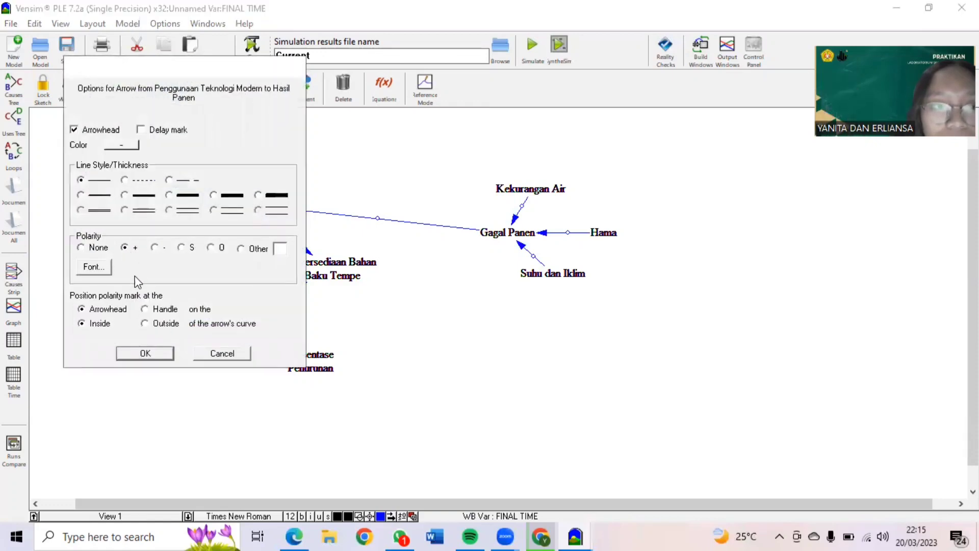
{"action": "left_click", "coordinate": [146, 353]}
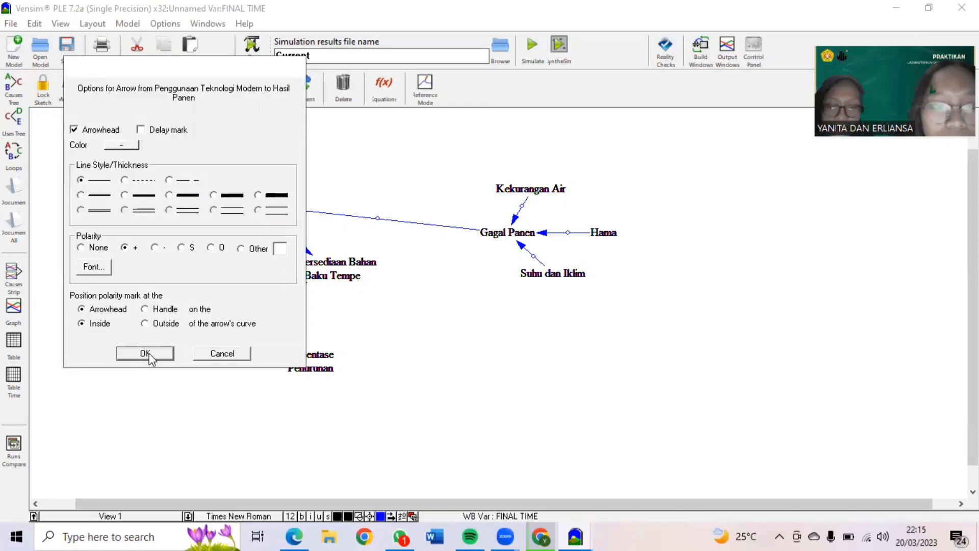
{"action": "right_click", "coordinate": [378, 219]}
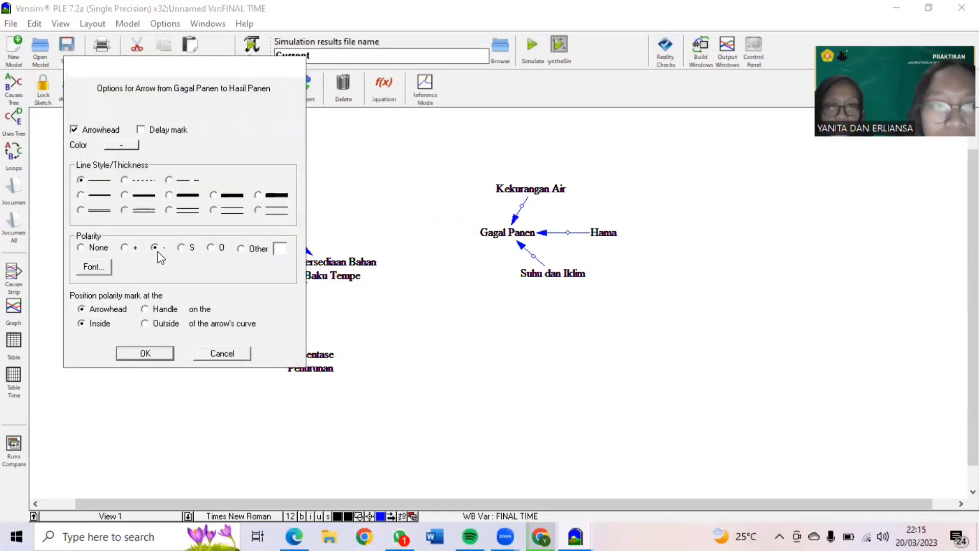
{"action": "left_click", "coordinate": [146, 352]}
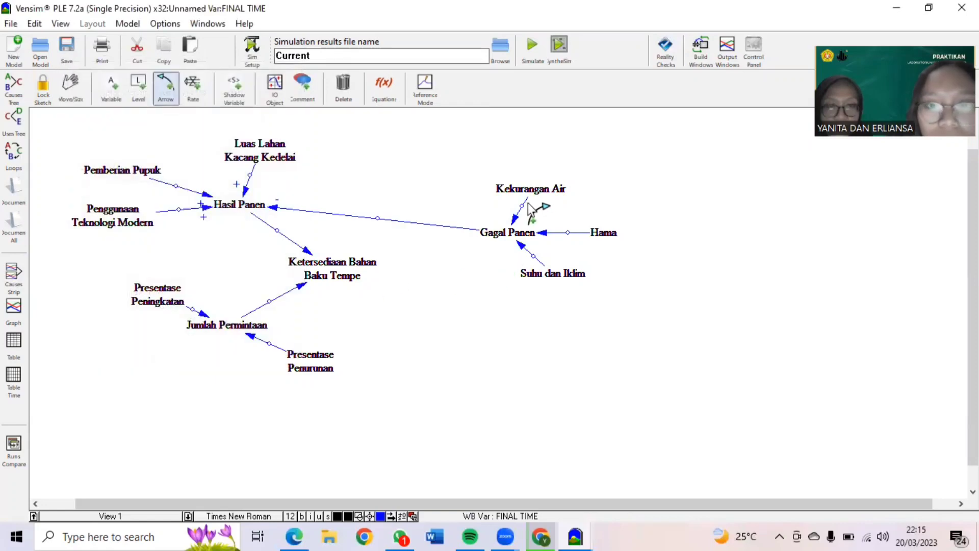
Set + polarity on the arrows from Kekurangan Air, Hama and Suhu dan Iklim to Gagal Panen.
{"action": "right_click", "coordinate": [521, 204]}
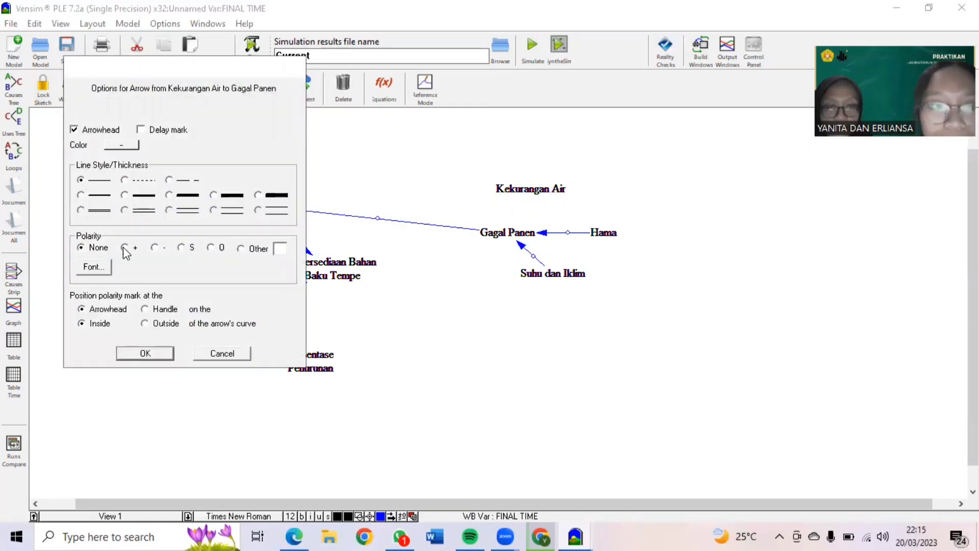
{"action": "left_click", "coordinate": [125, 247]}
{"action": "left_click", "coordinate": [145, 353]}
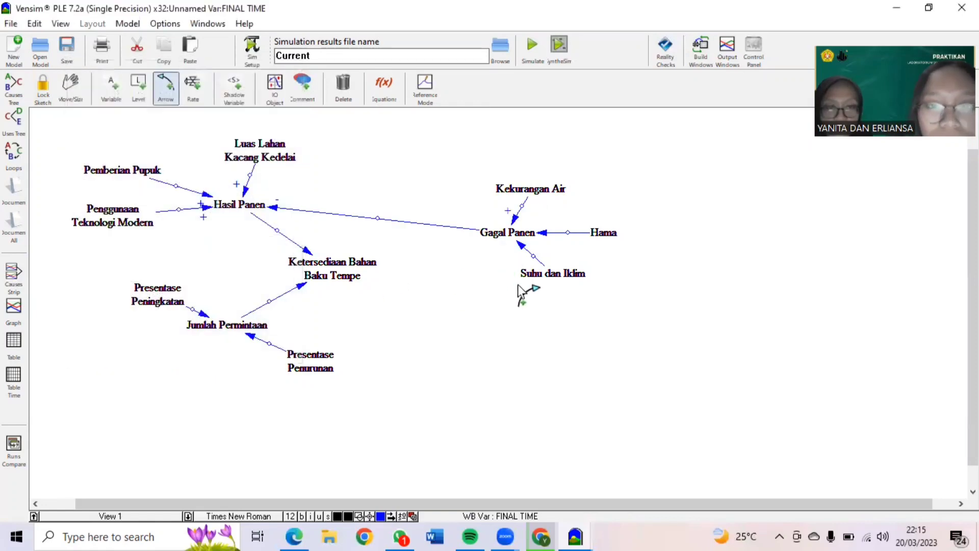
{"action": "right_click", "coordinate": [571, 234]}
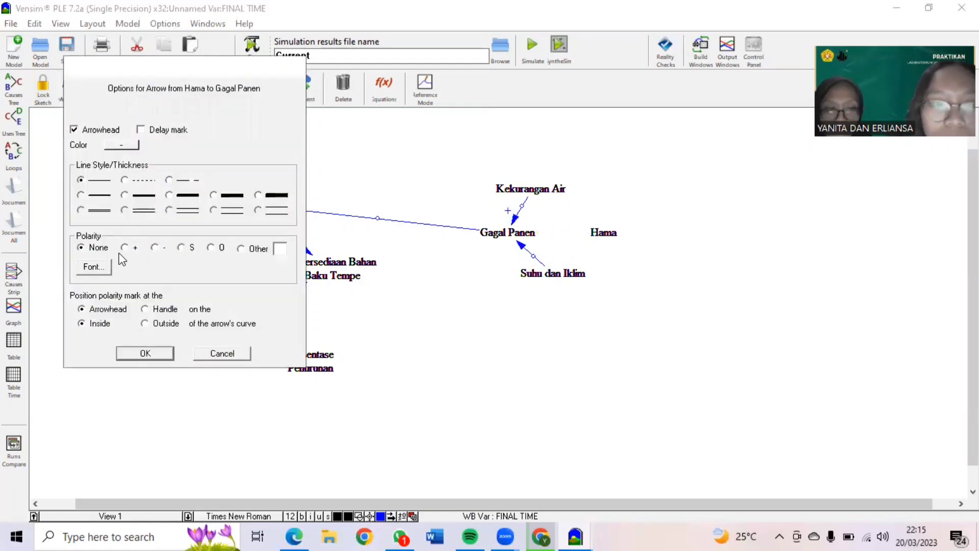
{"action": "left_click", "coordinate": [128, 248]}
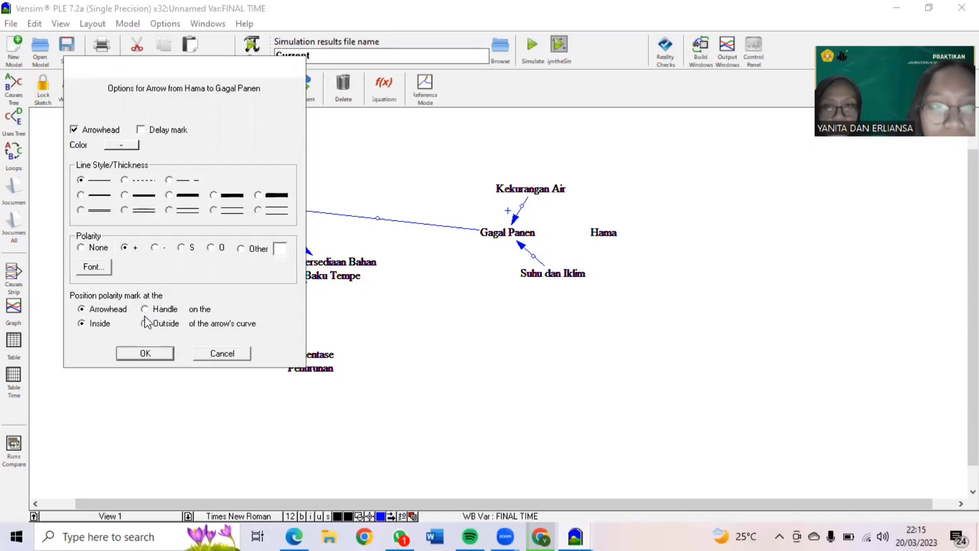
{"action": "left_click", "coordinate": [146, 353]}
{"action": "right_click", "coordinate": [553, 273]}
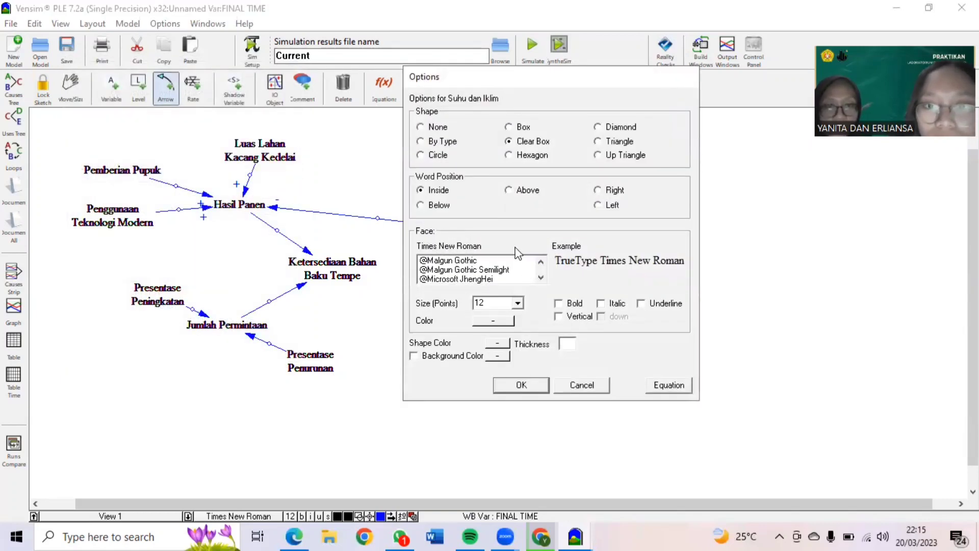
{"action": "left_click", "coordinate": [581, 385]}
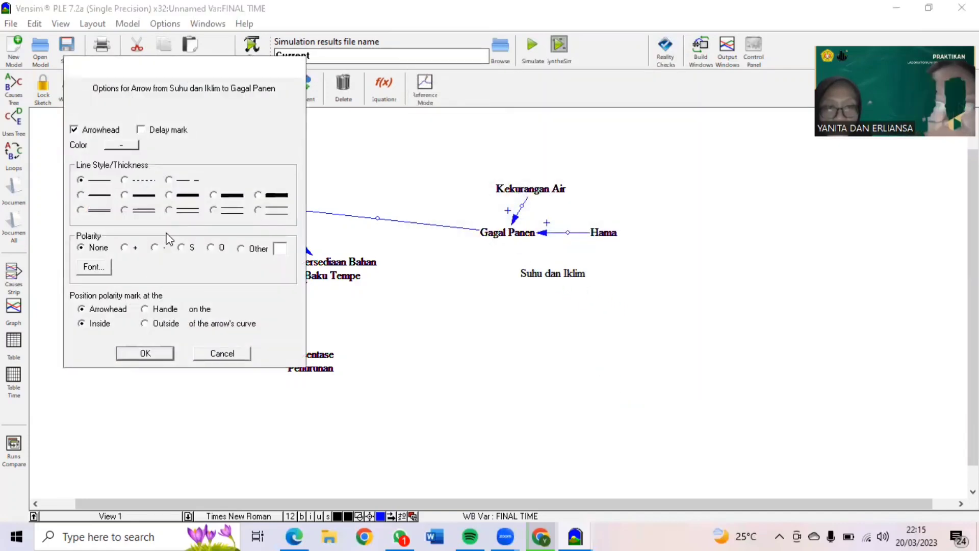
{"action": "left_click", "coordinate": [128, 246]}
{"action": "left_click", "coordinate": [146, 353]}
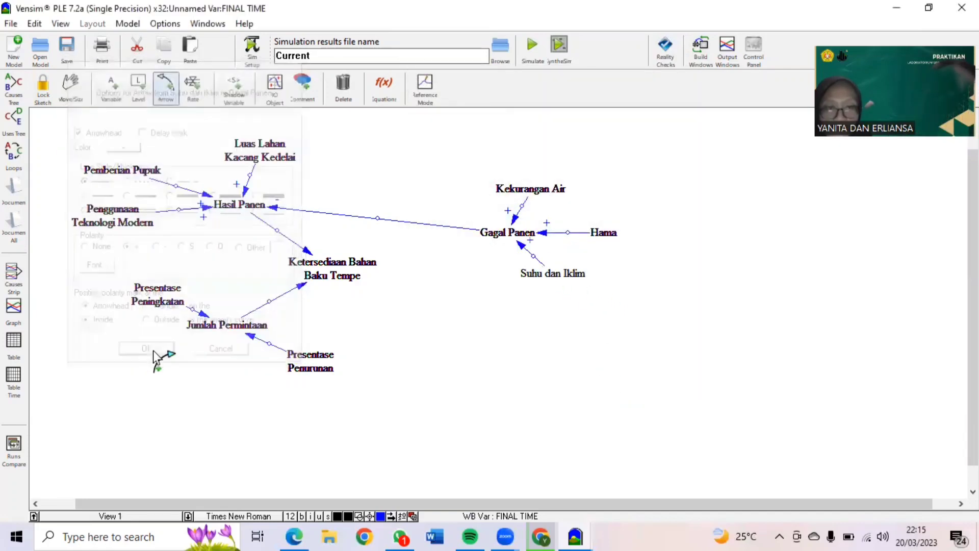
{"action": "left_click", "coordinate": [268, 300]}
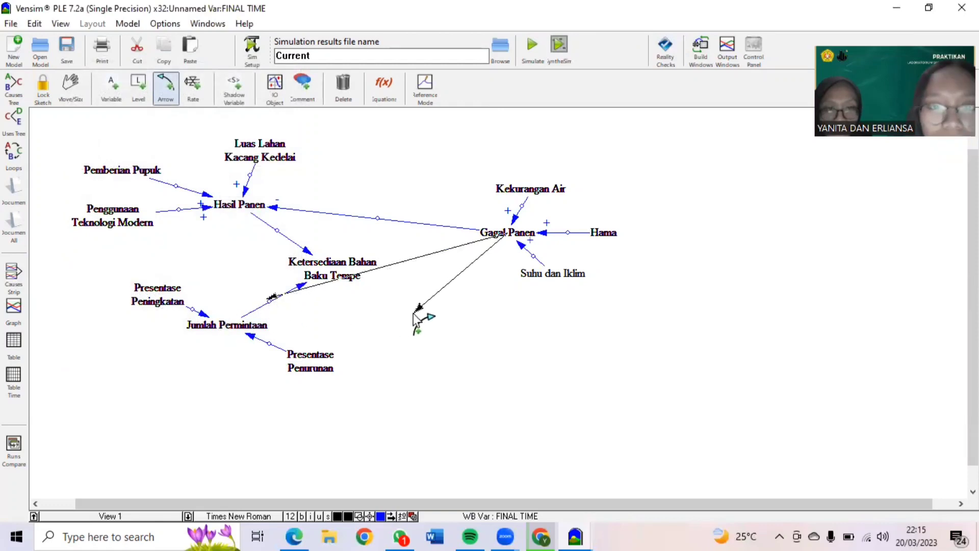
{"action": "key", "text": "Escape"}
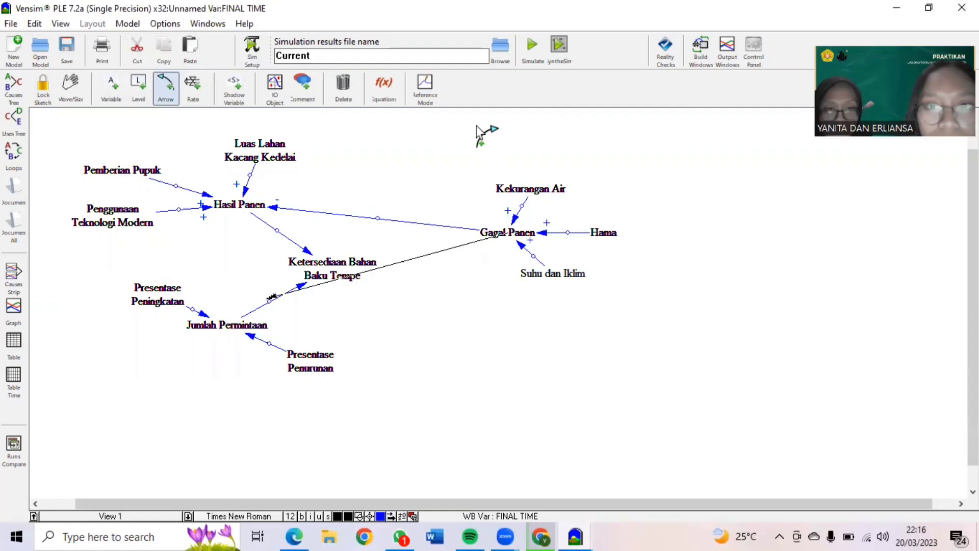
{"action": "left_click", "coordinate": [342, 92]}
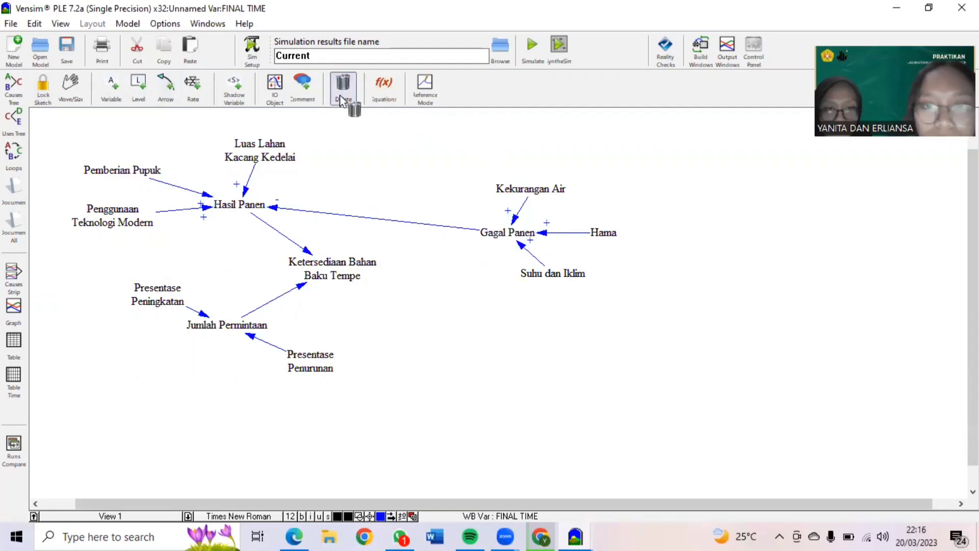
{"action": "left_click", "coordinate": [165, 89]}
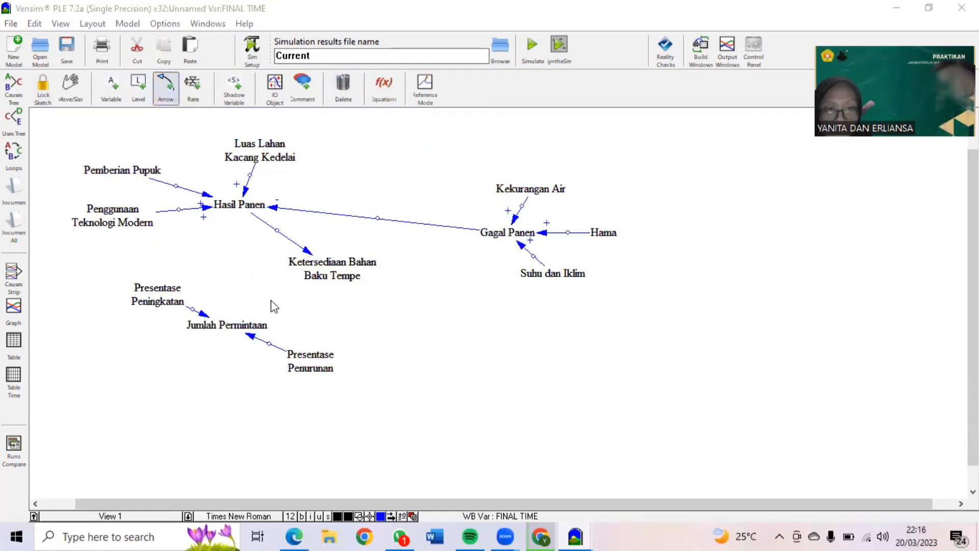
Set + polarity on the arrows from Jumlah Permintaan and Hasil Panen to Ketersediaan Bahan Baku Tempe.
{"action": "right_click", "coordinate": [271, 301]}
{"action": "left_click", "coordinate": [134, 249]}
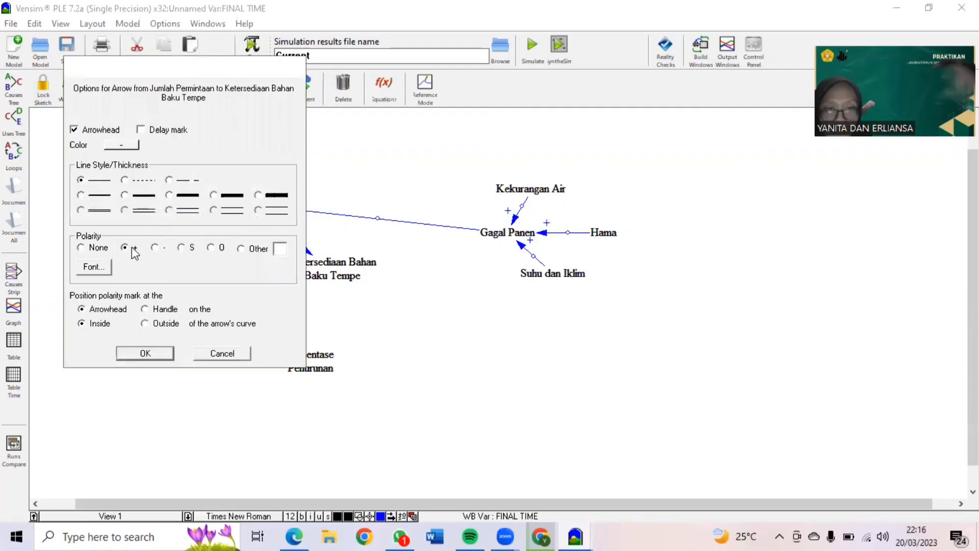
{"action": "left_click", "coordinate": [145, 354]}
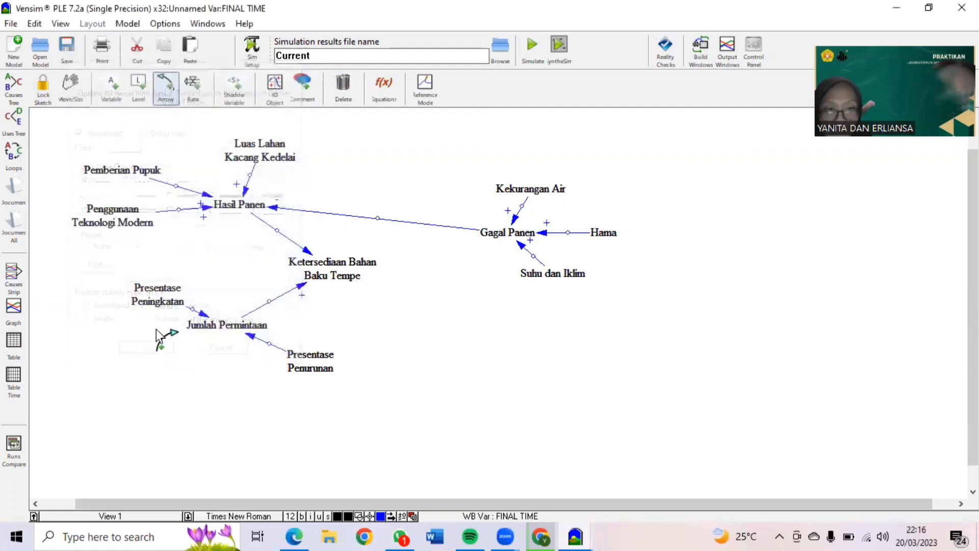
{"action": "right_click", "coordinate": [276, 233]}
{"action": "left_click", "coordinate": [126, 249]}
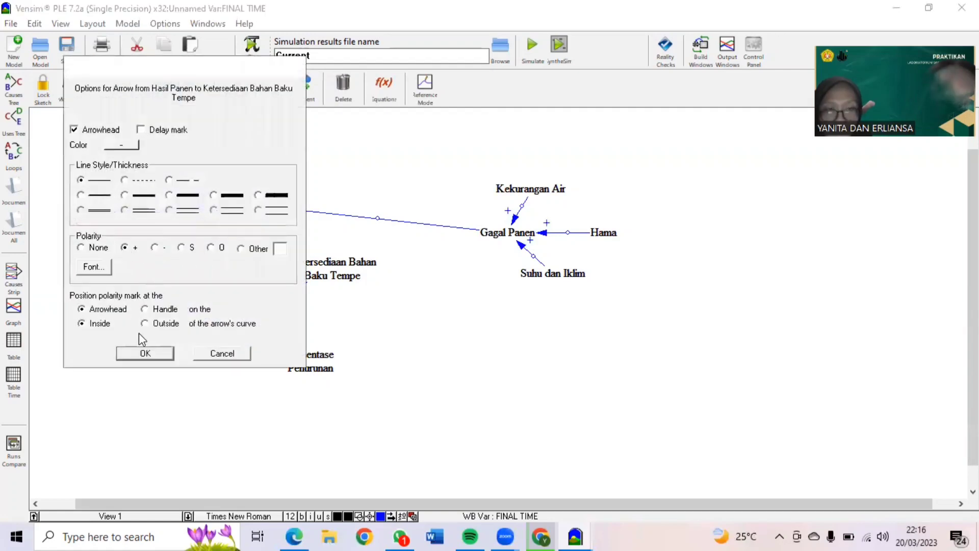
{"action": "left_click", "coordinate": [146, 353]}
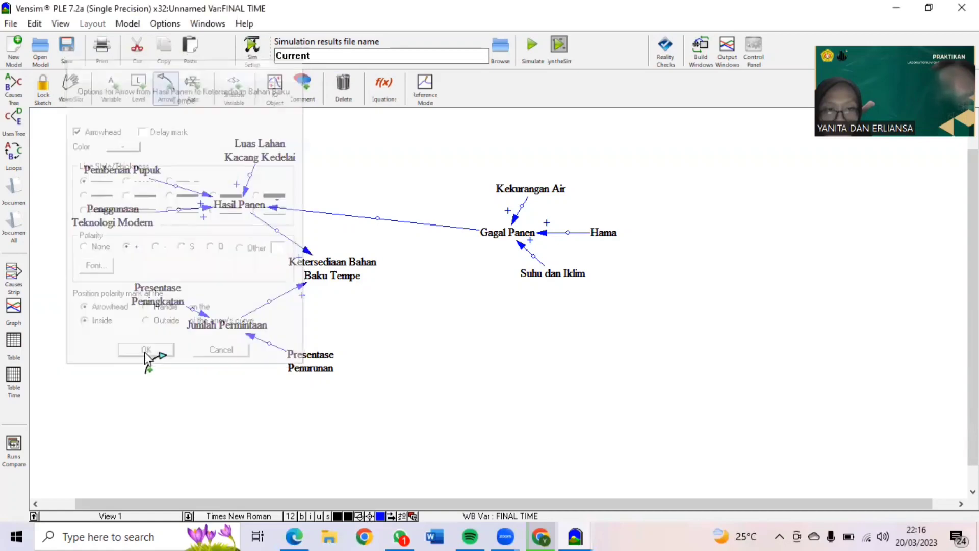
Set - polarity on the arrow from Presentase Penurunan to Jumlah Permintaan.
{"action": "right_click", "coordinate": [270, 343]}
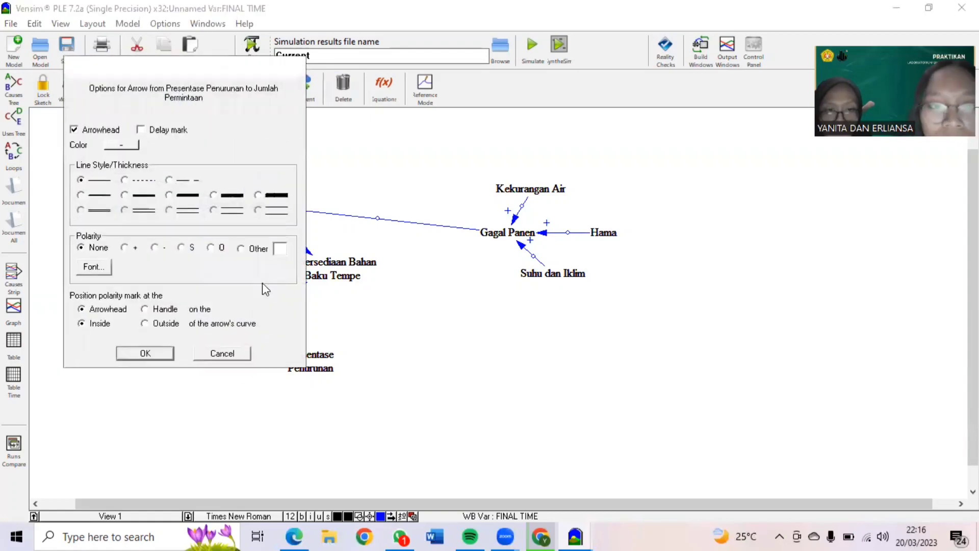
{"action": "left_click", "coordinate": [160, 248]}
{"action": "left_click", "coordinate": [146, 353]}
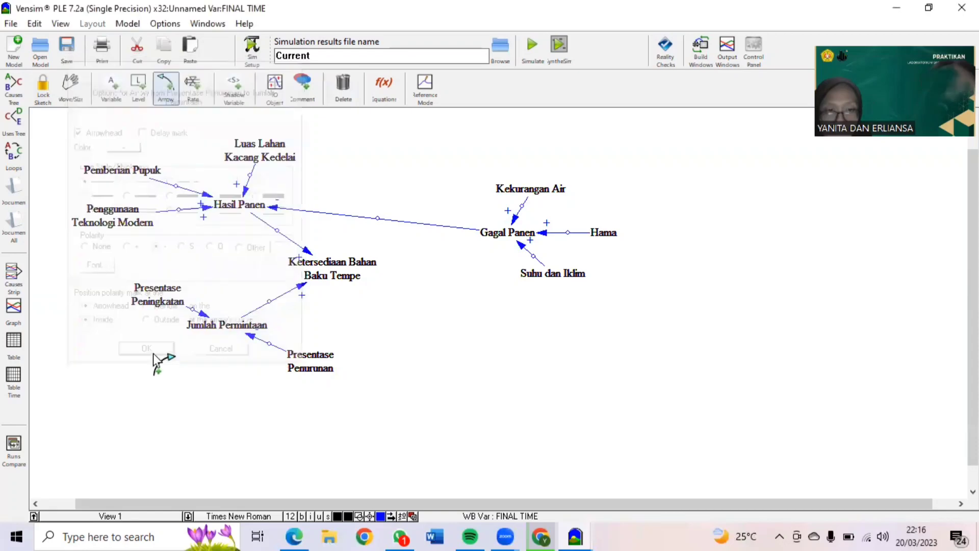
{"action": "left_click", "coordinate": [192, 308]}
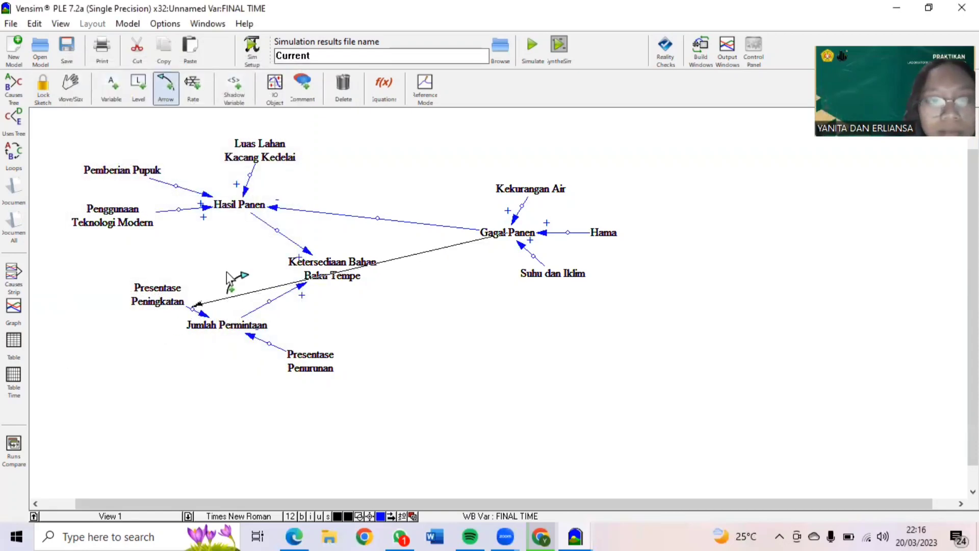
{"action": "left_click", "coordinate": [349, 84]}
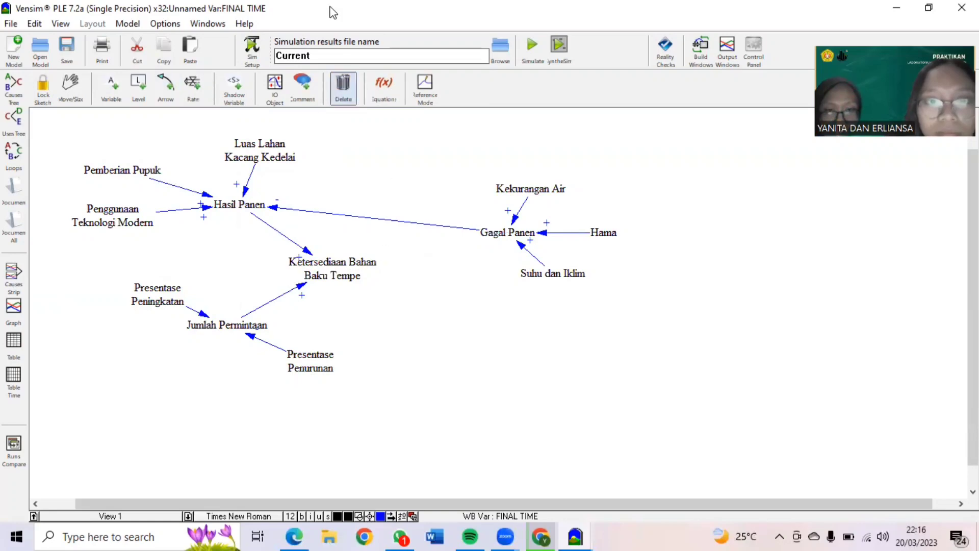
{"action": "left_click", "coordinate": [166, 86]}
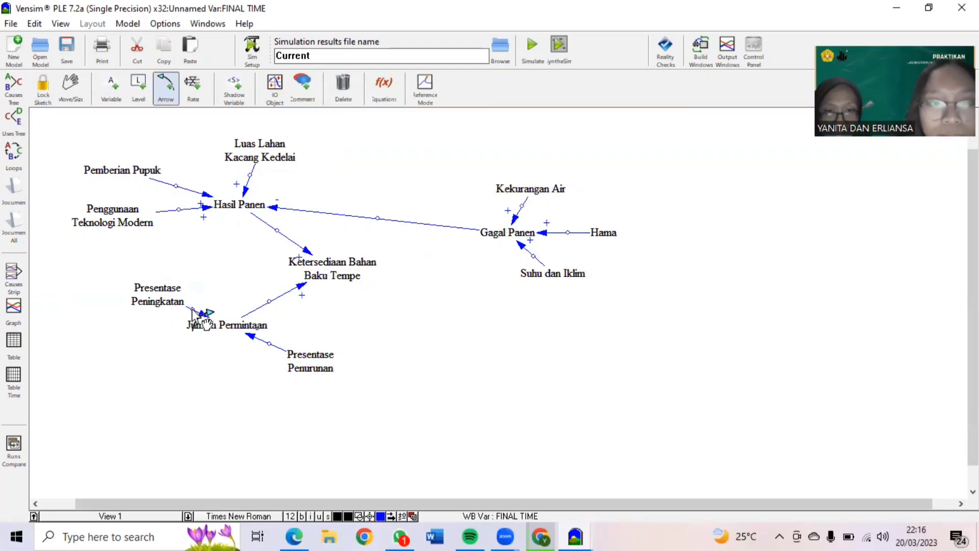
Set + polarity on the arrow from Presentase Peningkatan to Jumlah Permintaan.
{"action": "right_click", "coordinate": [194, 311]}
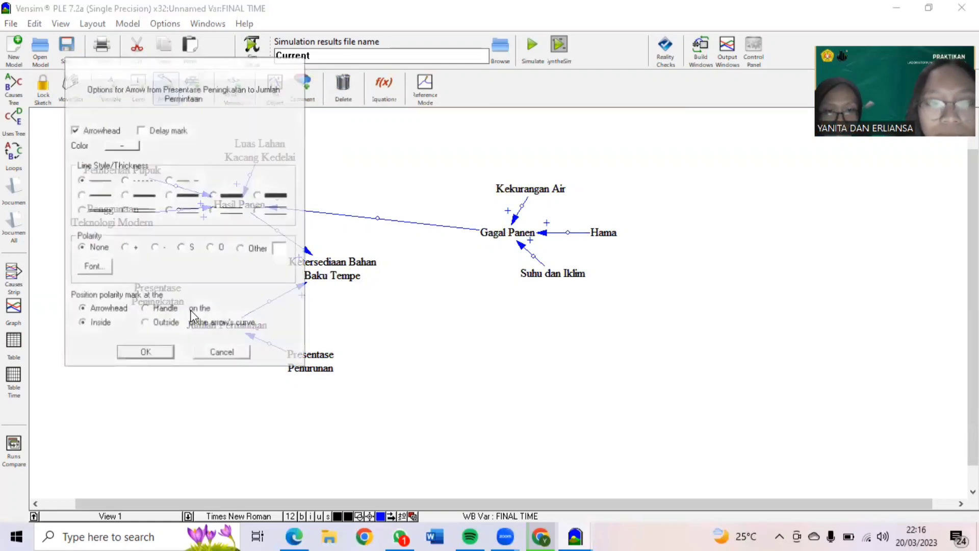
{"action": "left_click", "coordinate": [124, 247]}
{"action": "left_click", "coordinate": [156, 355]}
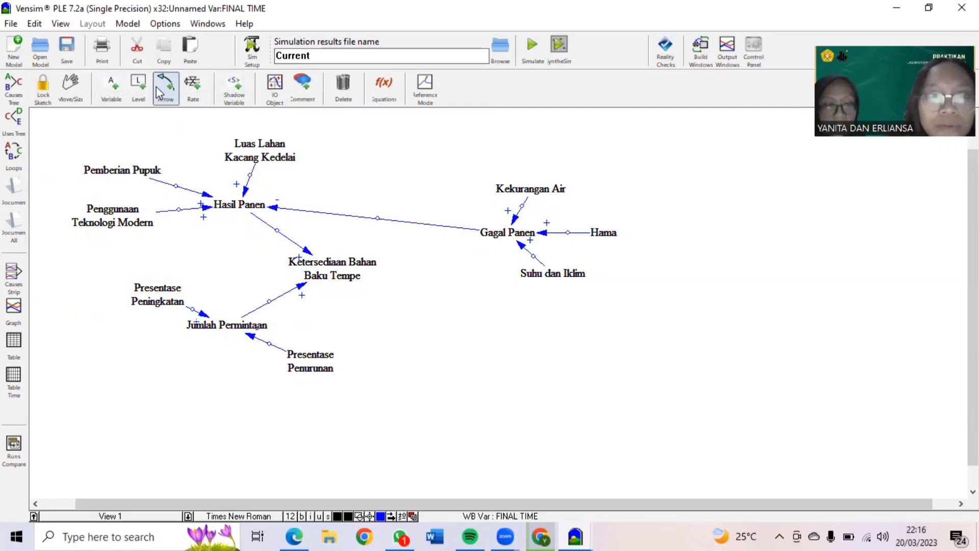
Move the Presentase Peningkatan variable slightly farther away from Jumlah Permintaan.
{"action": "left_click", "coordinate": [71, 86]}
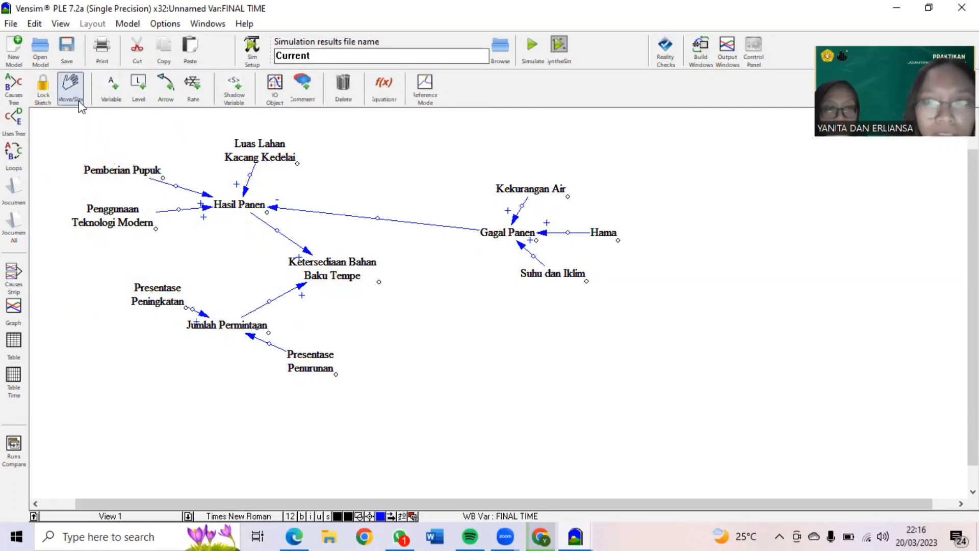
{"action": "left_click_drag", "start_coordinate": [147, 286], "coordinate": [140, 266]}
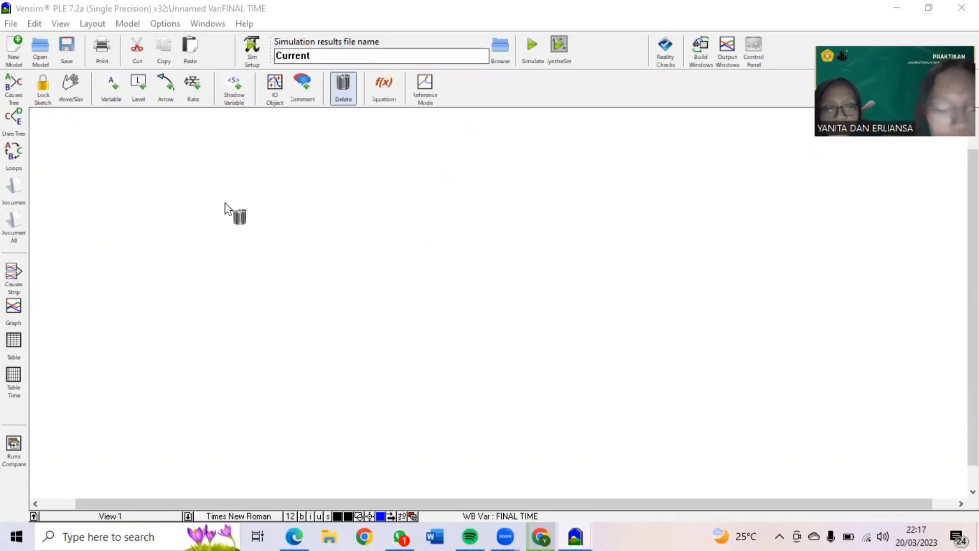
Add a level named Jumlah Permintaan in the upper middle of the empty sketch.
{"action": "left_click", "coordinate": [146, 99]}
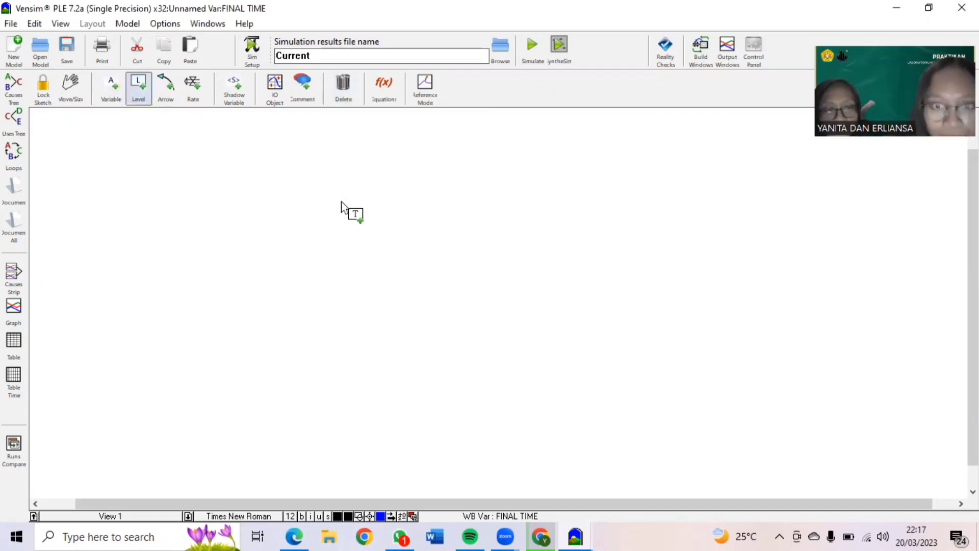
{"action": "left_click", "coordinate": [375, 218]}
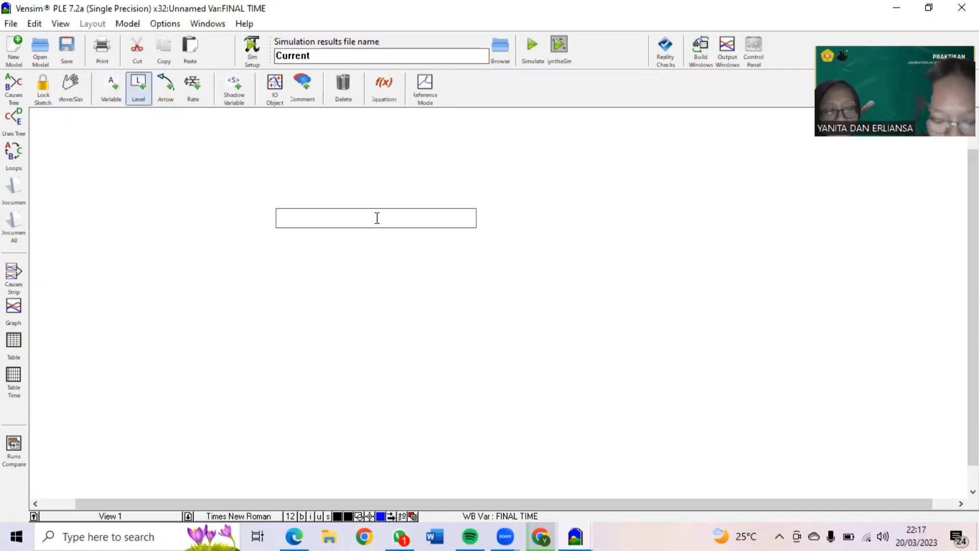
{"action": "key", "text": "Caps_Lock"}
{"action": "type", "text": "J"}
{"action": "key", "text": "Caps_Lock"}
{"action": "type", "text": "um"}
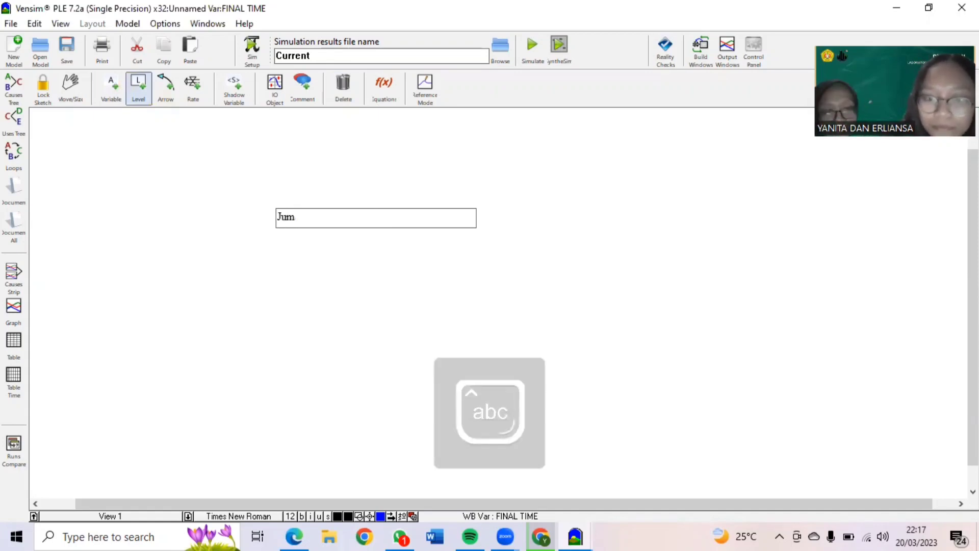
{"action": "type", "text": "lah"}
{"action": "key", "text": "Caps_Lock"}
{"action": "type", "text": "P"}
{"action": "key", "text": "Caps_Lock"}
{"action": "type", "text": "ermi"}
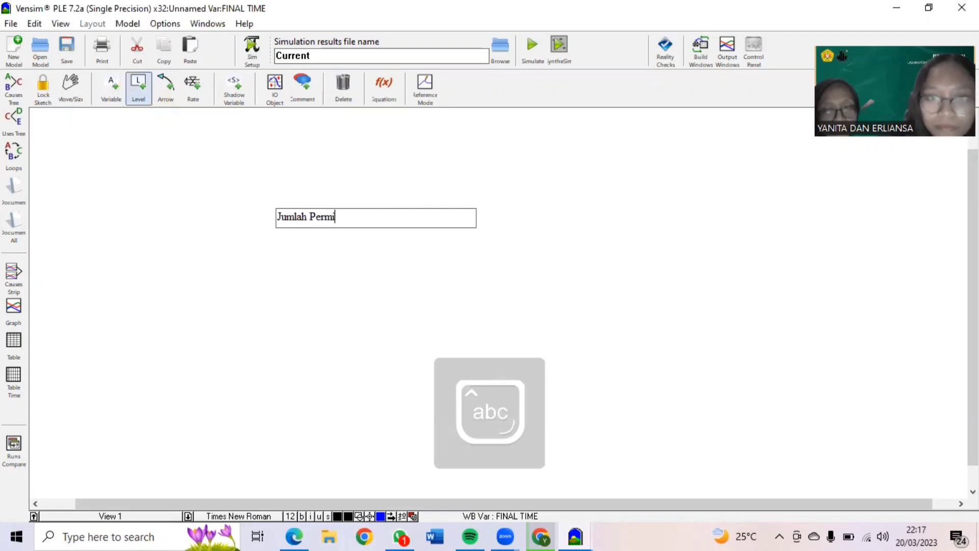
{"action": "type", "text": "nta"}
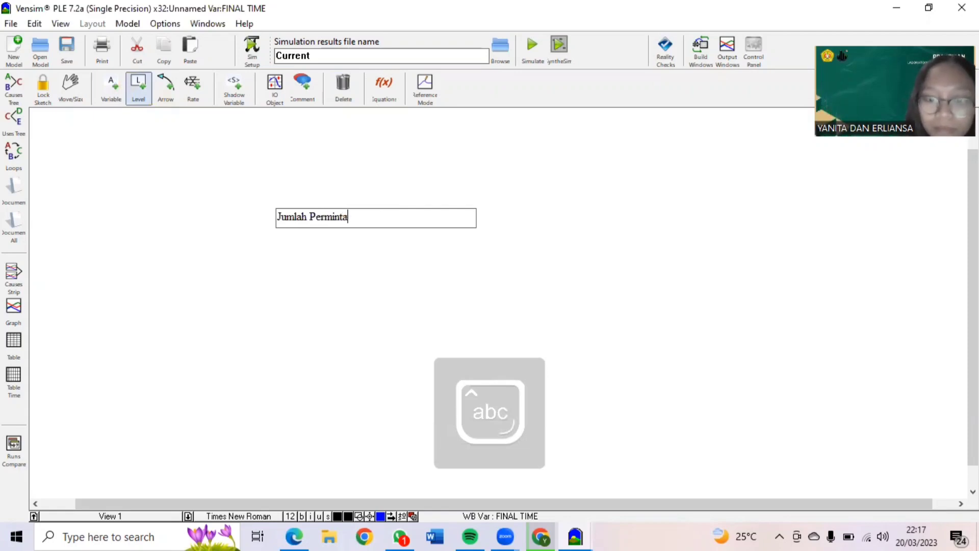
{"action": "type", "text": "an"}
{"action": "key", "text": "Return"}
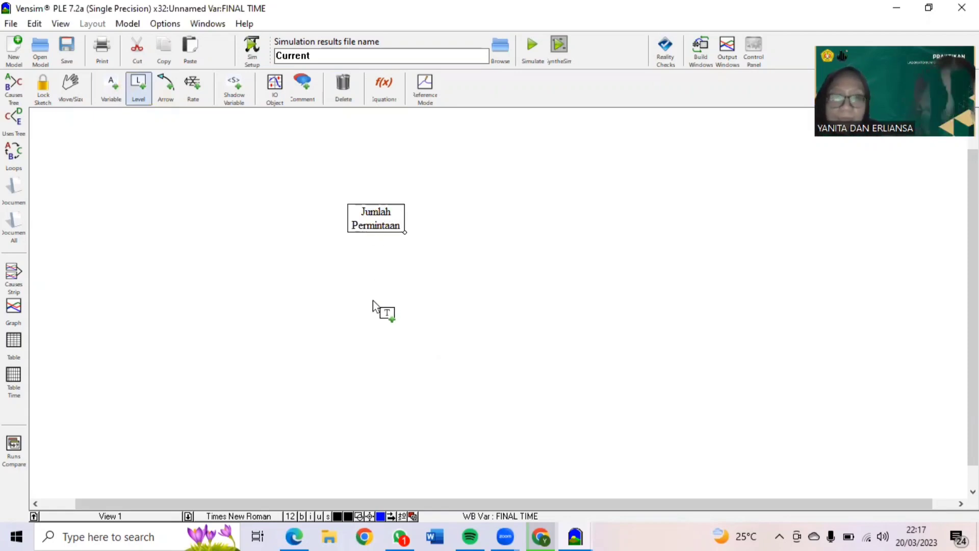
Add a level named Ketersediaan Bahan Baku Tempe below Jumlah Permintaan and widen its box to fit the name on one line.
{"action": "left_click", "coordinate": [372, 301]}
{"action": "key", "text": "Caps_Lock"}
{"action": "type", "text": "K"}
{"action": "key", "text": "Caps_Lock"}
{"action": "type", "text": "eter"}
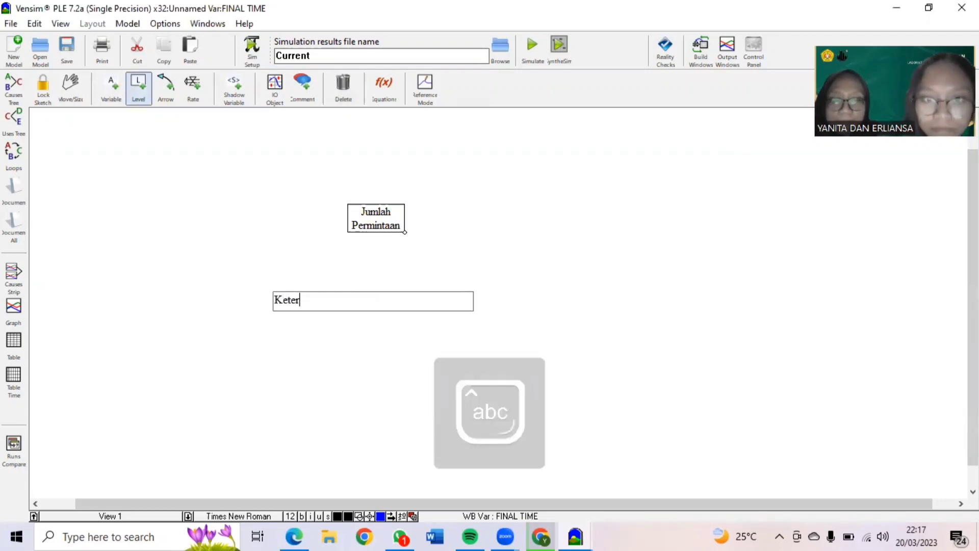
{"action": "type", "text": "sediaan"}
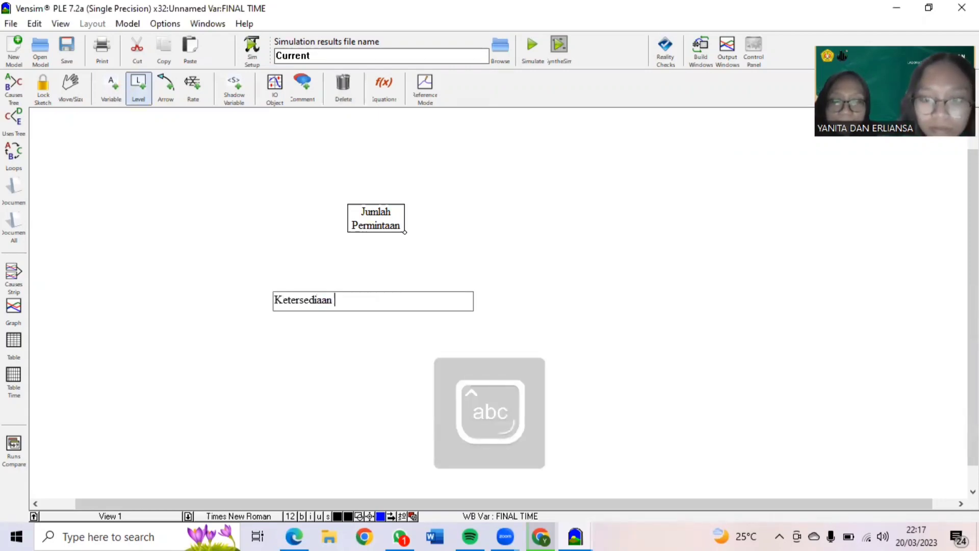
{"action": "key", "text": "Caps_Lock"}
{"action": "type", "text": "B"}
{"action": "key", "text": "Caps_Lock"}
{"action": "type", "text": "ahan"}
{"action": "key", "text": "Caps_Lock"}
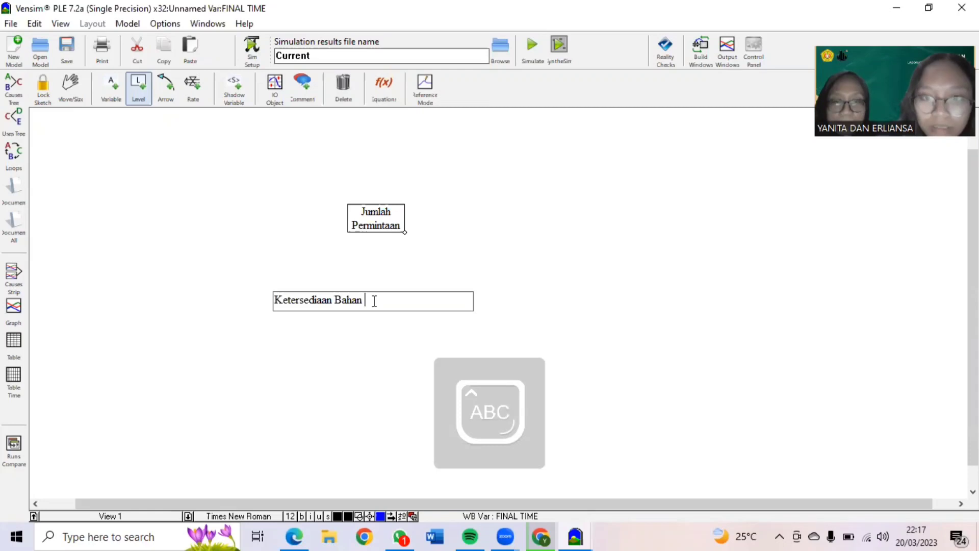
{"action": "type", "text": "B"}
{"action": "key", "text": "Caps_Lock"}
{"action": "type", "text": "aku"}
{"action": "key", "text": "Caps_Lock"}
{"action": "type", "text": "T"}
{"action": "key", "text": "Caps_Lock"}
{"action": "type", "text": "empe"}
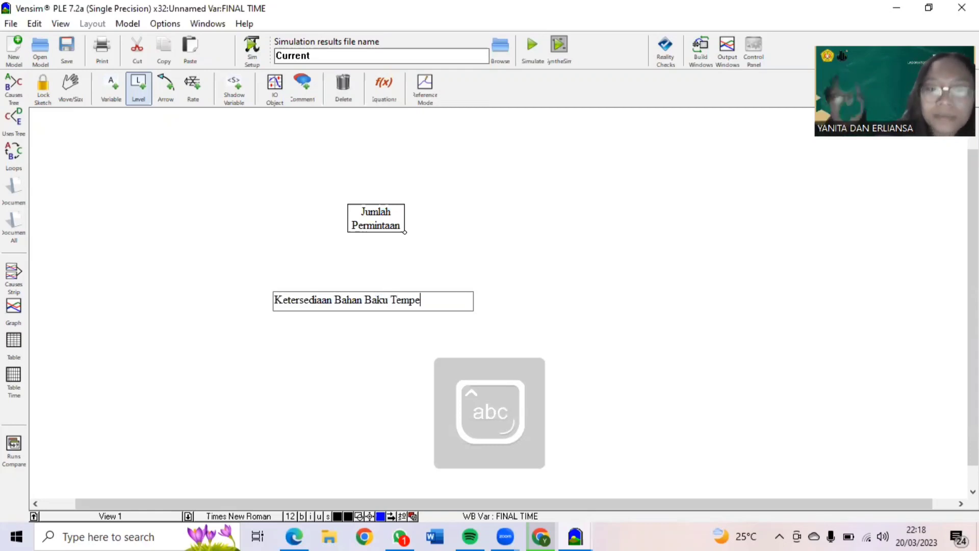
{"action": "key", "text": "Return"}
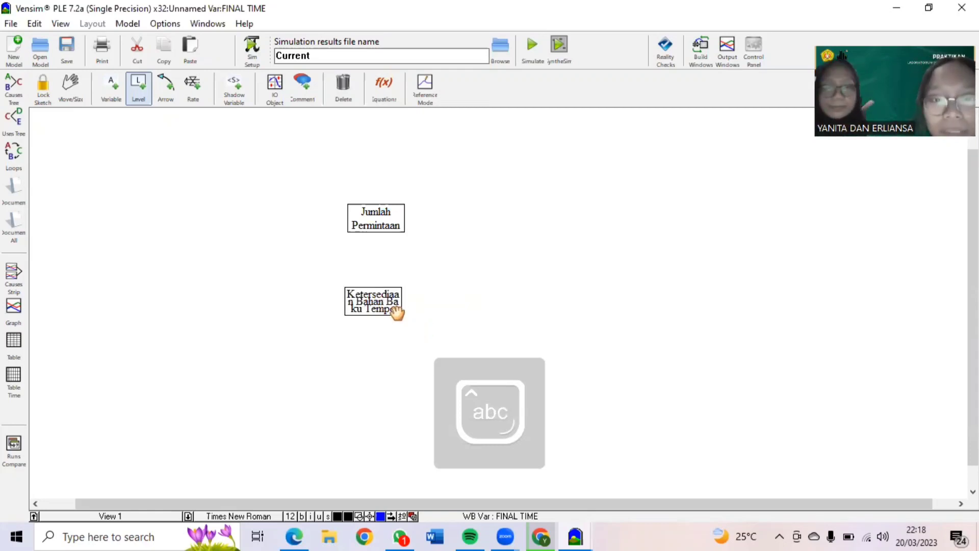
{"action": "left_click_drag", "start_coordinate": [403, 316], "coordinate": [429, 323]}
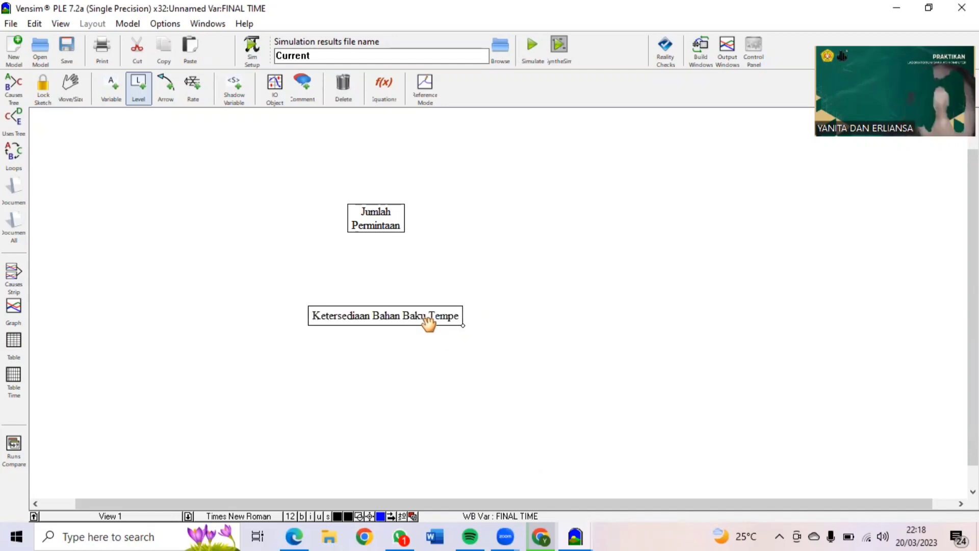
Draw a rate named Peningkatan Permintaan flowing from a cloud into the Jumlah Permintaan level.
{"action": "left_click", "coordinate": [185, 90]}
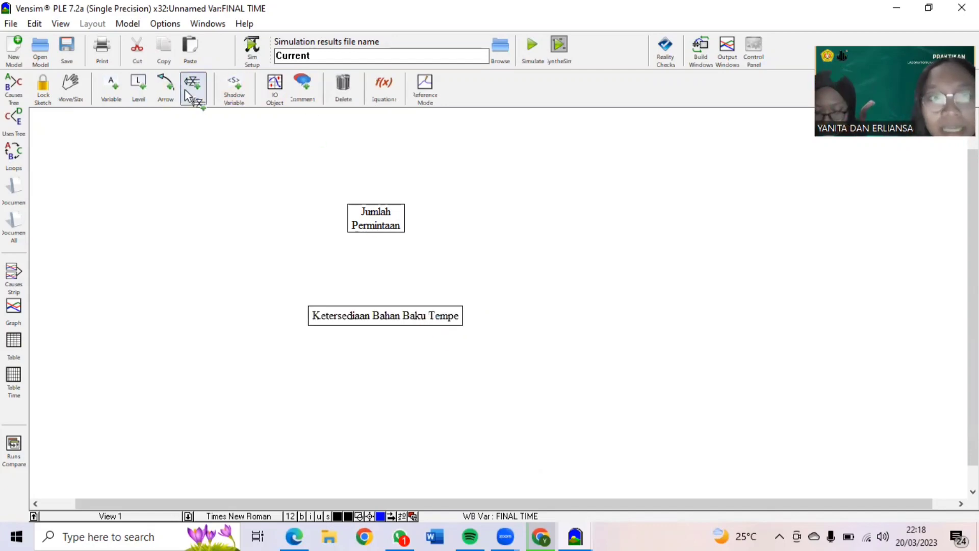
{"action": "left_click", "coordinate": [241, 215]}
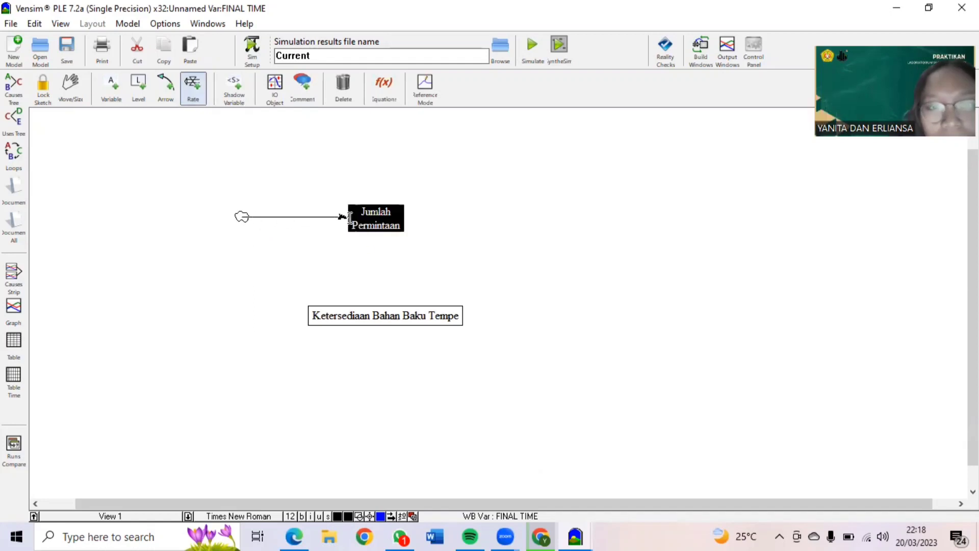
{"action": "left_click", "coordinate": [350, 218]}
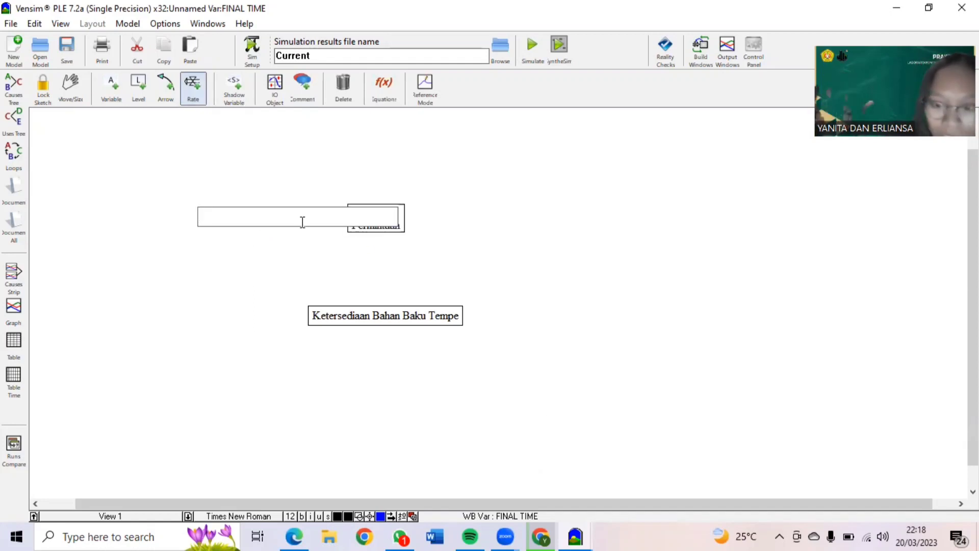
{"action": "key", "text": "Caps_Lock"}
{"action": "type", "text": "Peningk"}
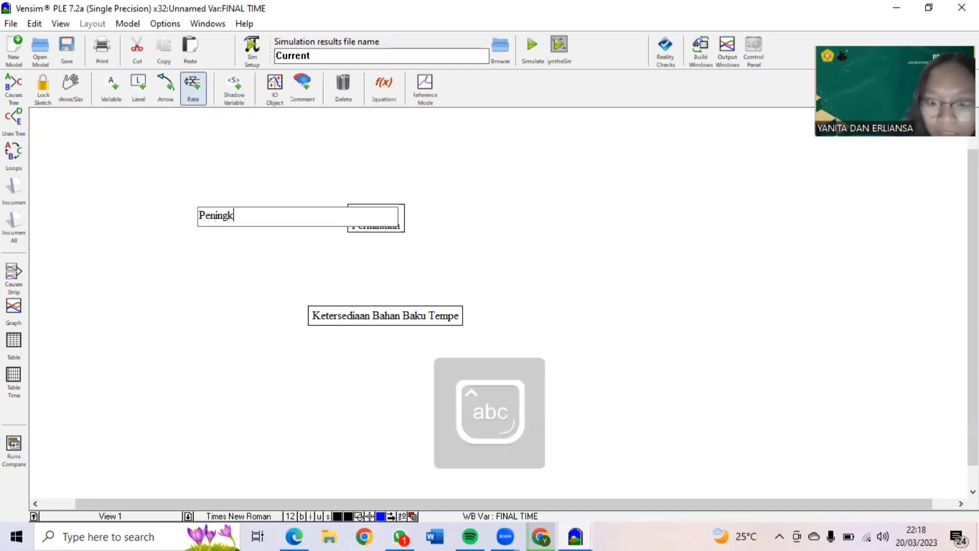
{"action": "type", "text": "ata"}
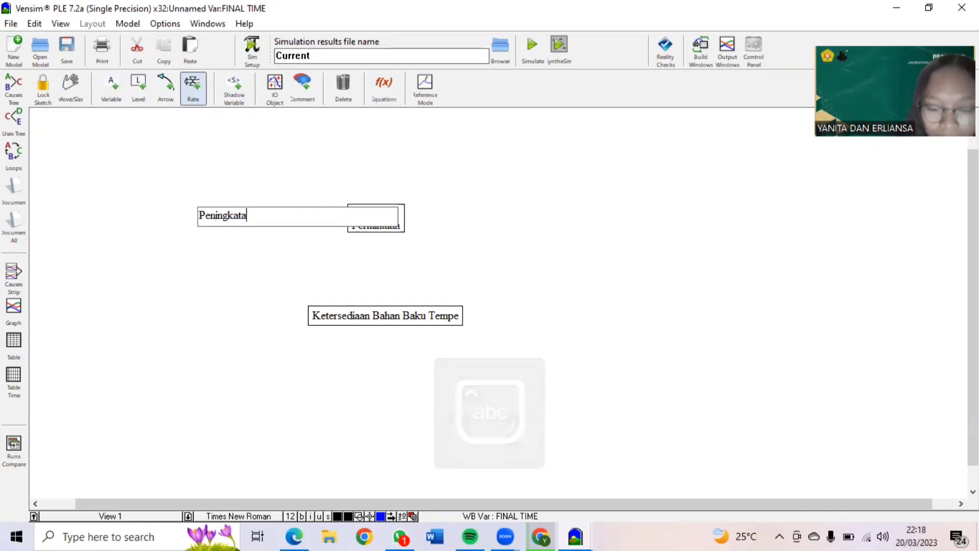
{"action": "type", "text": "n"}
{"action": "key", "text": "Caps_Lock"}
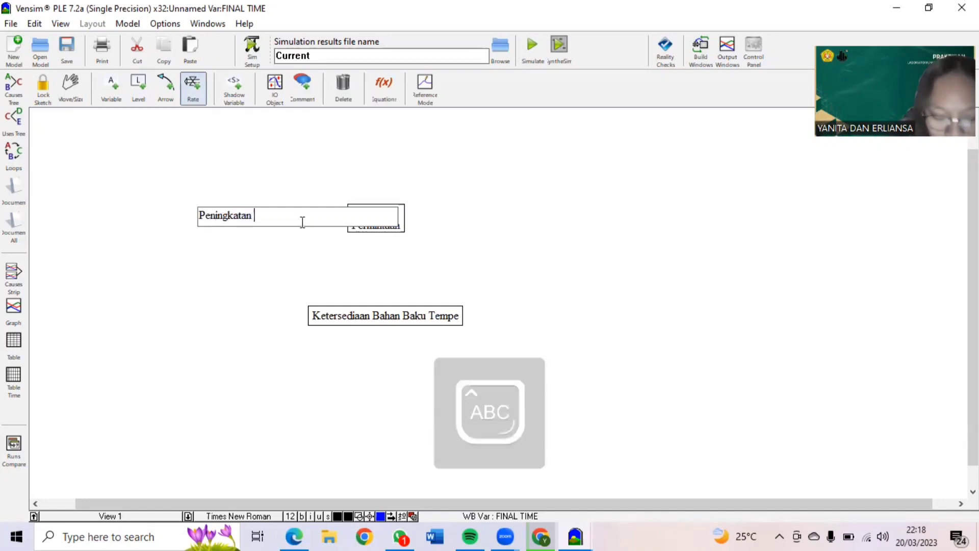
{"action": "type", "text": "P"}
{"action": "key", "text": "Caps_Lock"}
{"action": "type", "text": "erminta"}
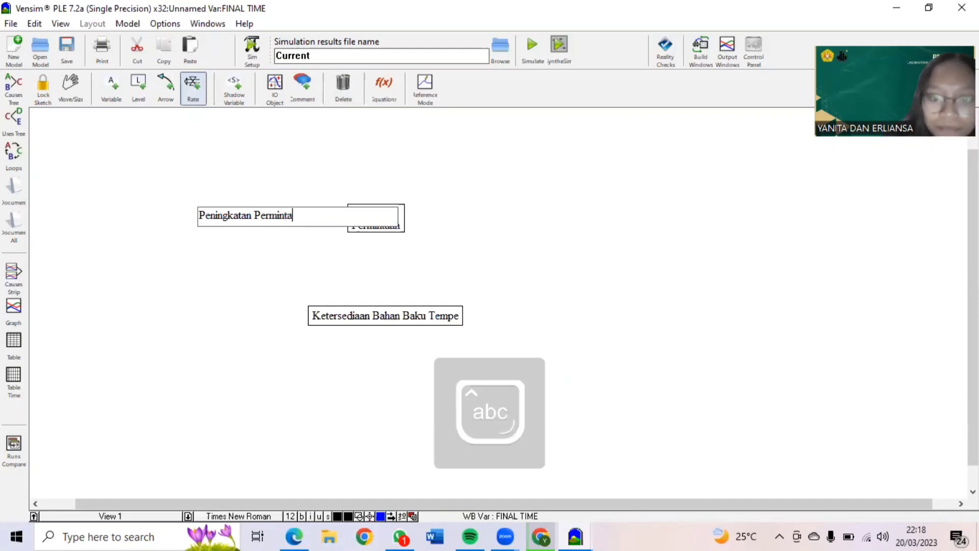
{"action": "type", "text": "an"}
{"action": "key", "text": "Return"}
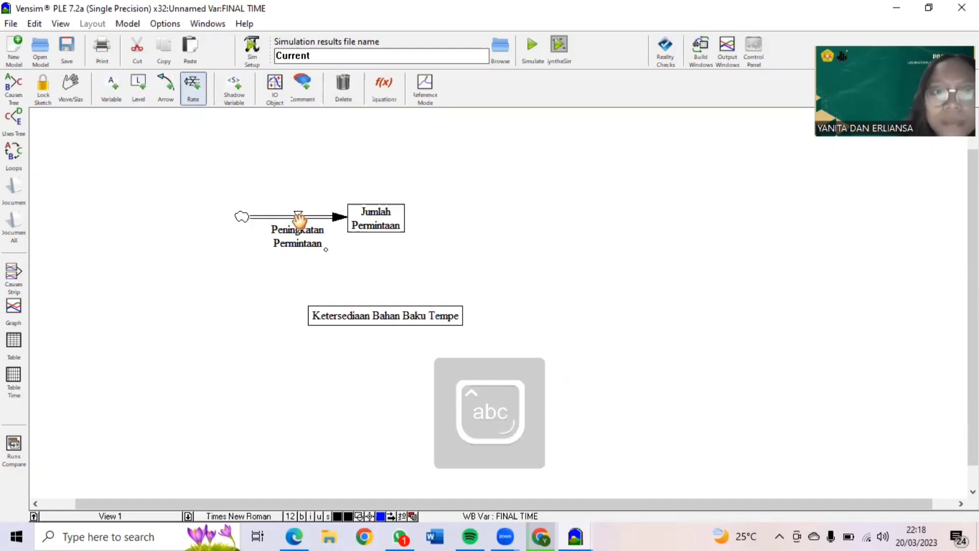
Draw a rate named Penurunan Permintaan flowing out of the Jumlah Permintaan level to a cloud.
{"action": "left_click", "coordinate": [401, 213]}
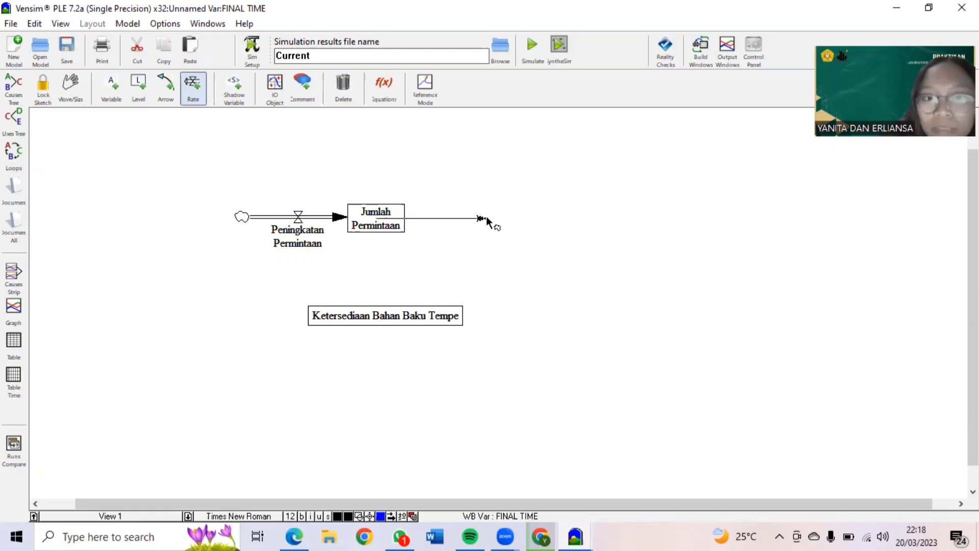
{"action": "left_click", "coordinate": [487, 219]}
{"action": "key", "text": "Caps_Lock"}
{"action": "type", "text": "P"}
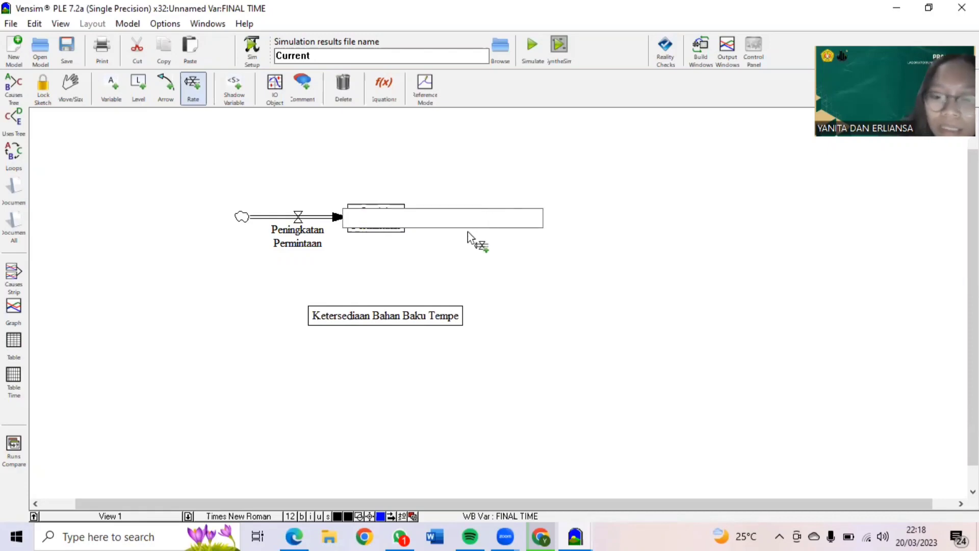
{"action": "key", "text": "Caps_Lock"}
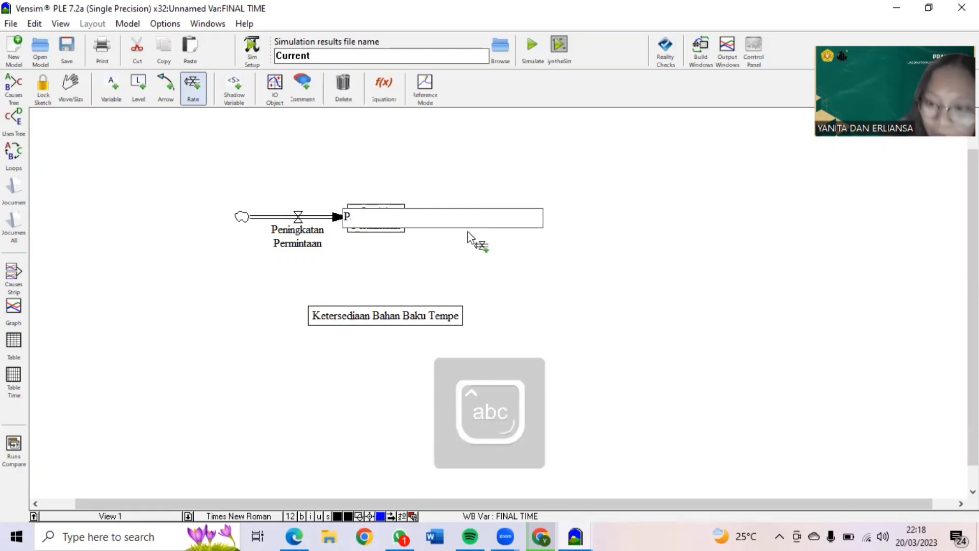
{"action": "type", "text": "enutu"}
{"action": "key", "text": "BackSpace"}
{"action": "key", "text": "BackSpace"}
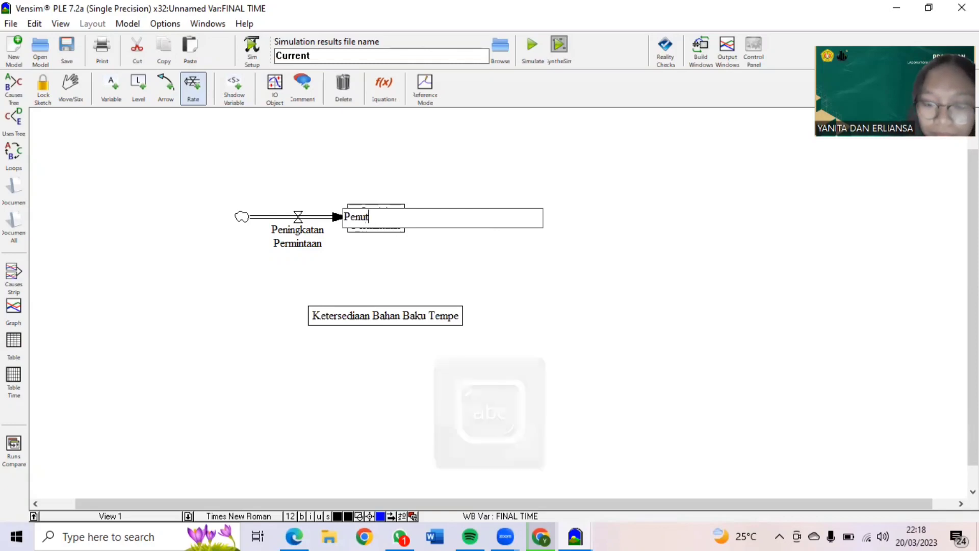
{"action": "type", "text": "runan"}
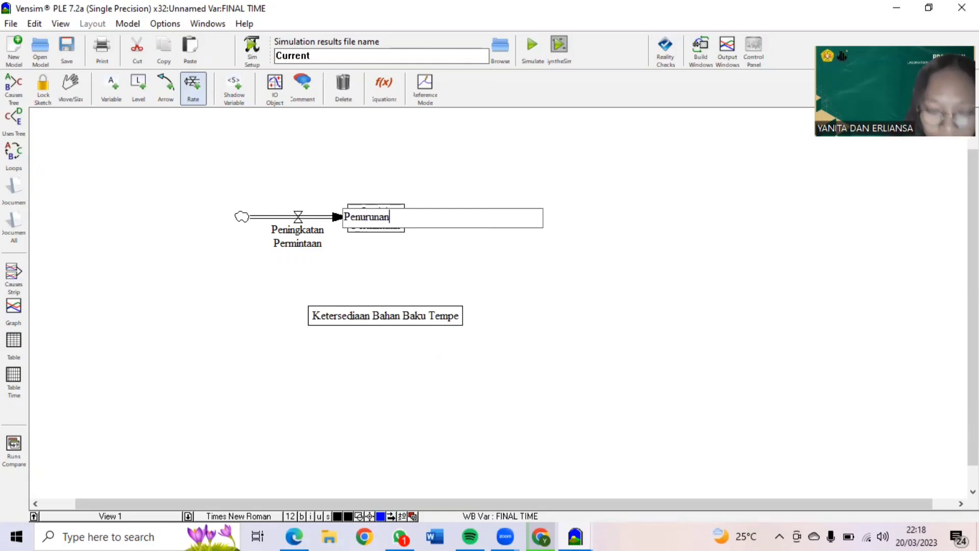
{"action": "key", "text": "Caps_Lock"}
{"action": "type", "text": "P"}
{"action": "key", "text": "Caps_Lock"}
{"action": "type", "text": "ermint"}
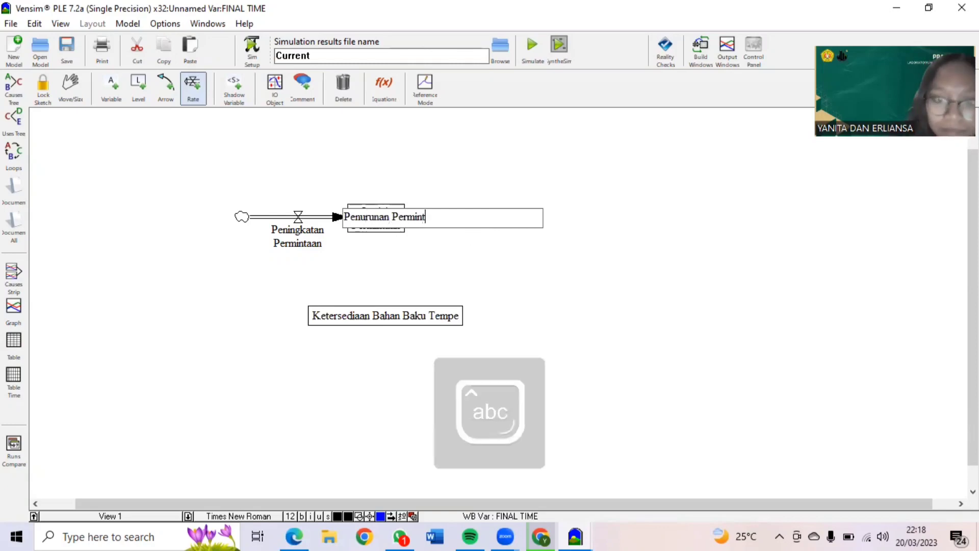
{"action": "type", "text": "aam"}
{"action": "left_click", "coordinate": [465, 231]}
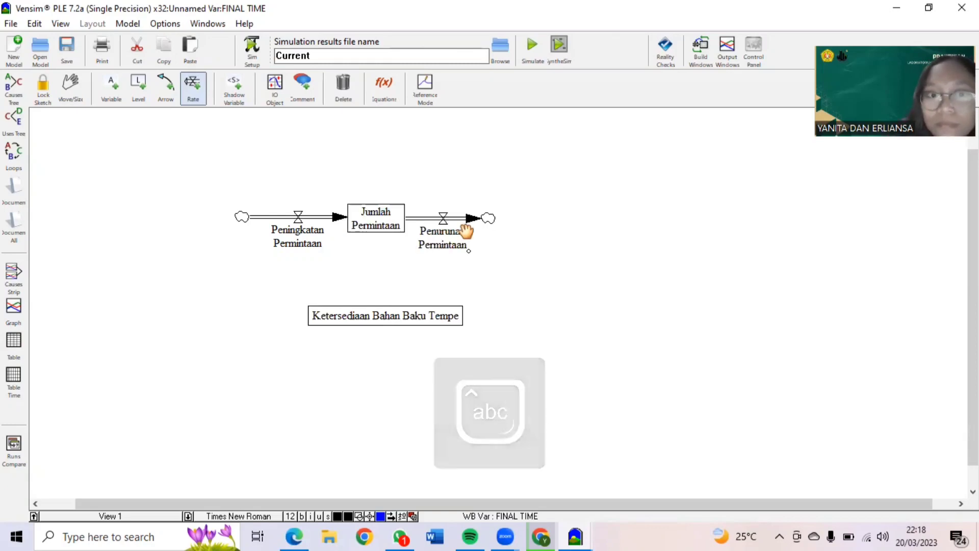
Try to draw a rate named Hasil Panen from a cloud into the Ketersediaan Bahan Baku Tempe level.
{"action": "left_click", "coordinate": [207, 311]}
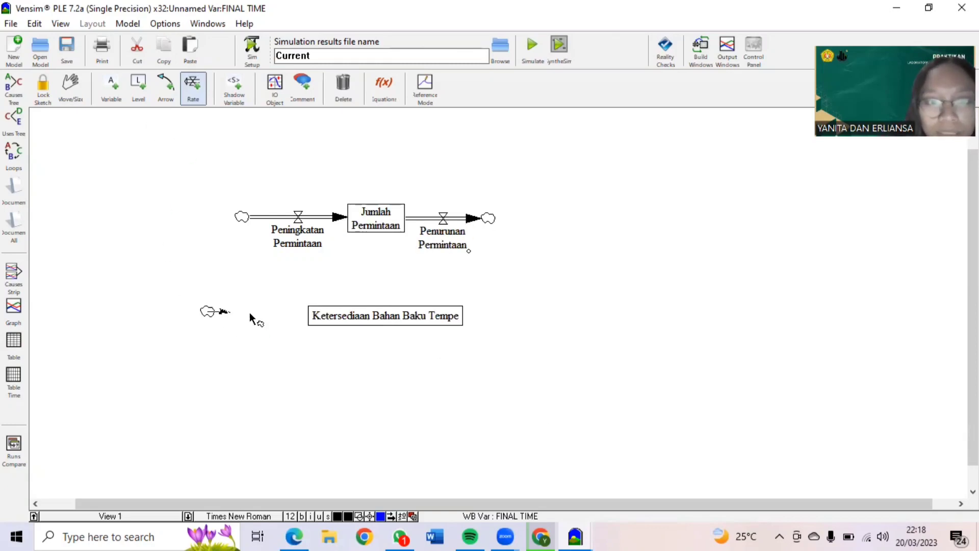
{"action": "left_click", "coordinate": [305, 312]}
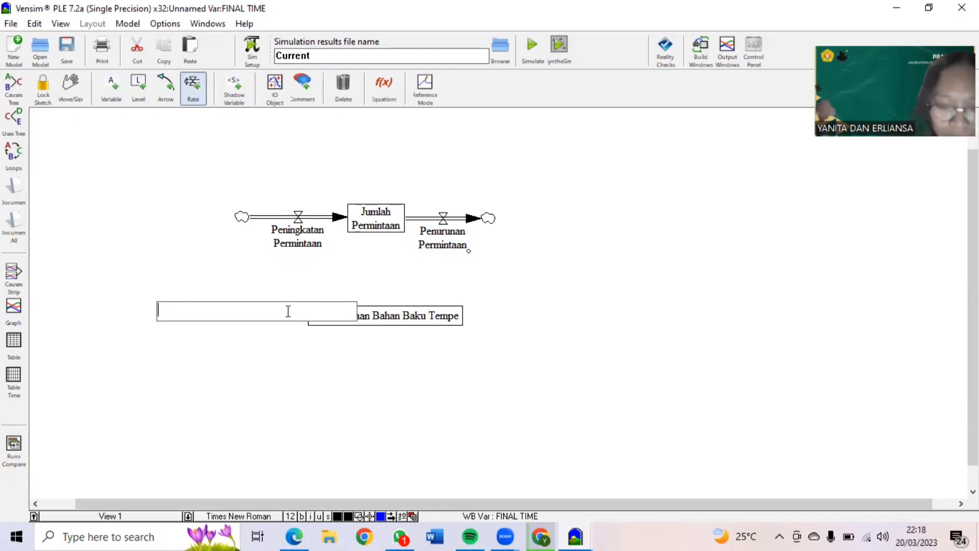
{"action": "type", "text": "Hasil Panen"}
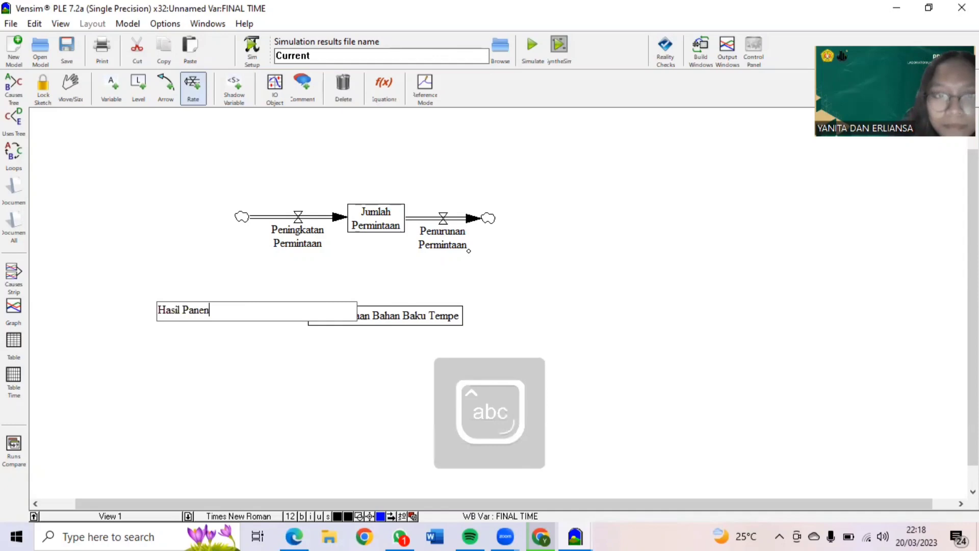
{"action": "key", "text": "Return"}
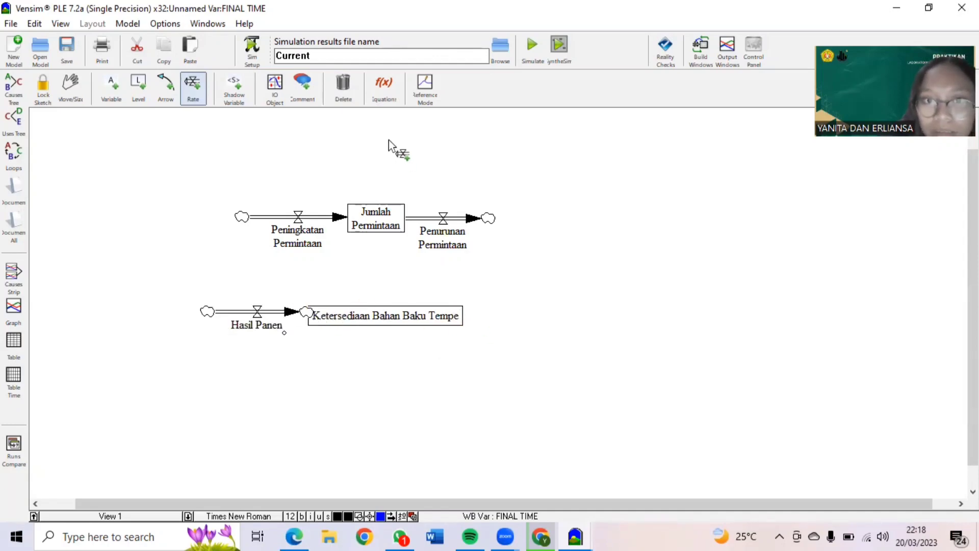
Delete the Hasil Panen rate together with the clouds at both of its ends.
{"action": "left_click", "coordinate": [354, 102]}
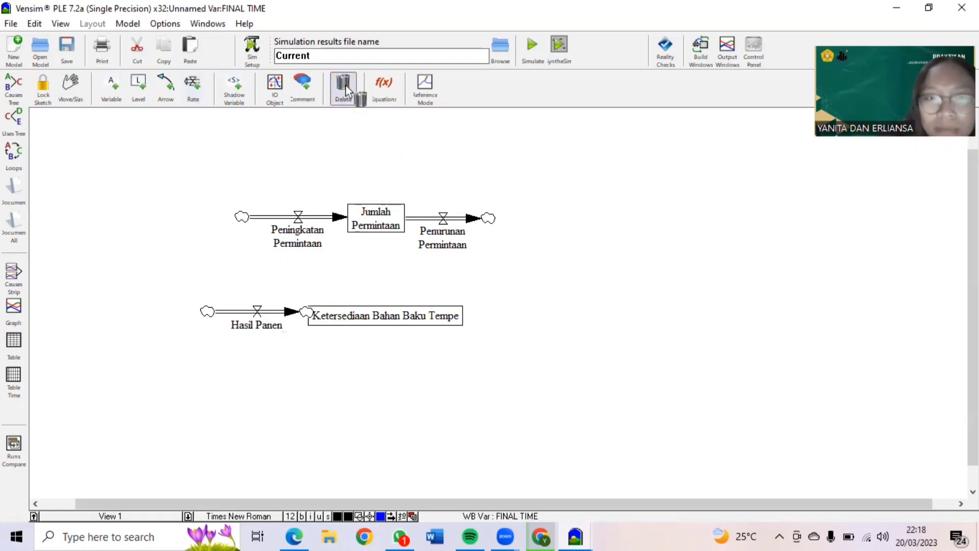
{"action": "left_click", "coordinate": [257, 311]}
{"action": "left_click", "coordinate": [209, 310]}
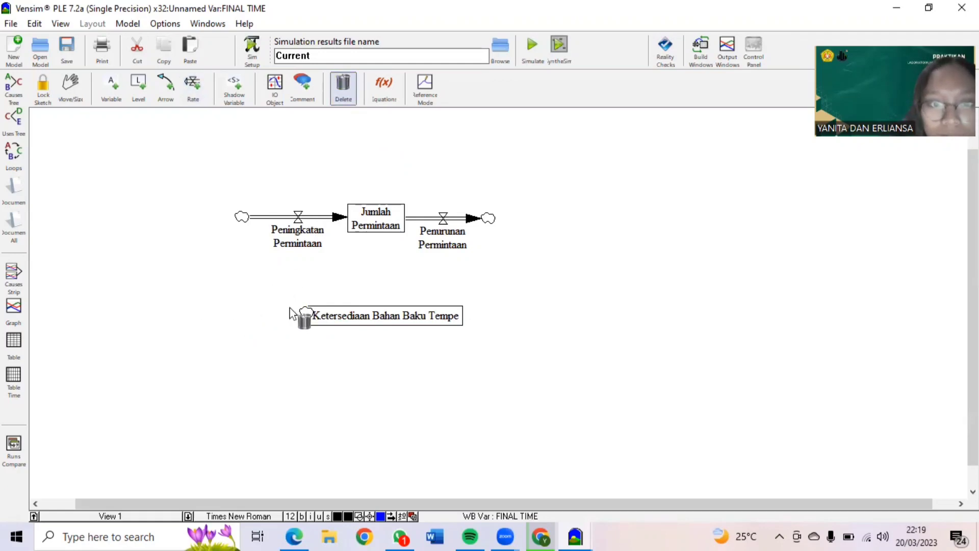
{"action": "left_click", "coordinate": [303, 311]}
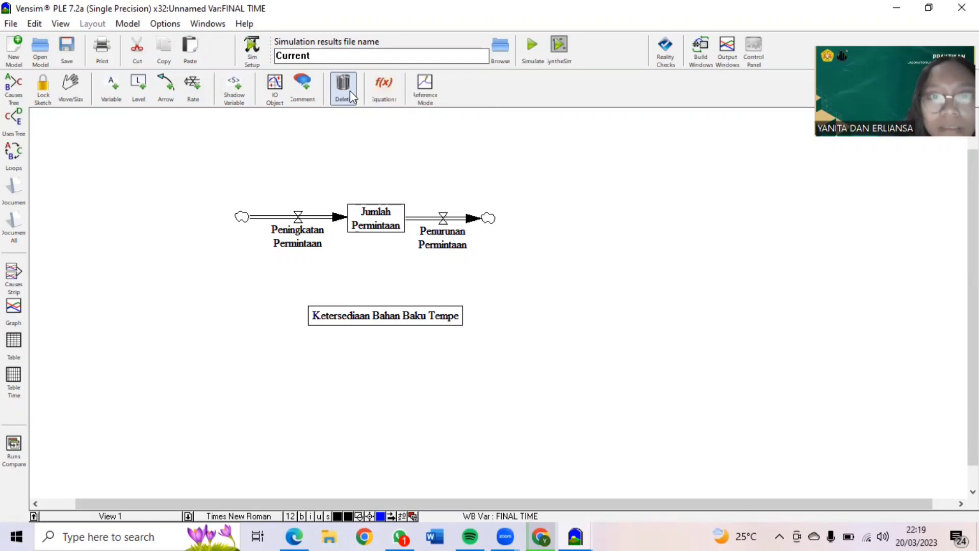
Draw a rate named Hasil panen flowing from a cloud into the Ketersediaan Bahan Baku Tempe level.
{"action": "left_click", "coordinate": [193, 88]}
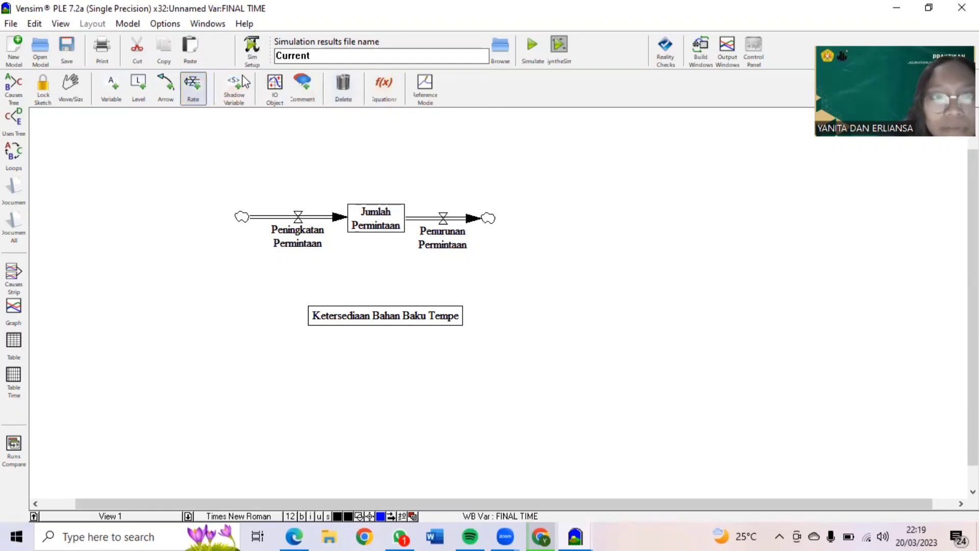
{"action": "left_click", "coordinate": [228, 314]}
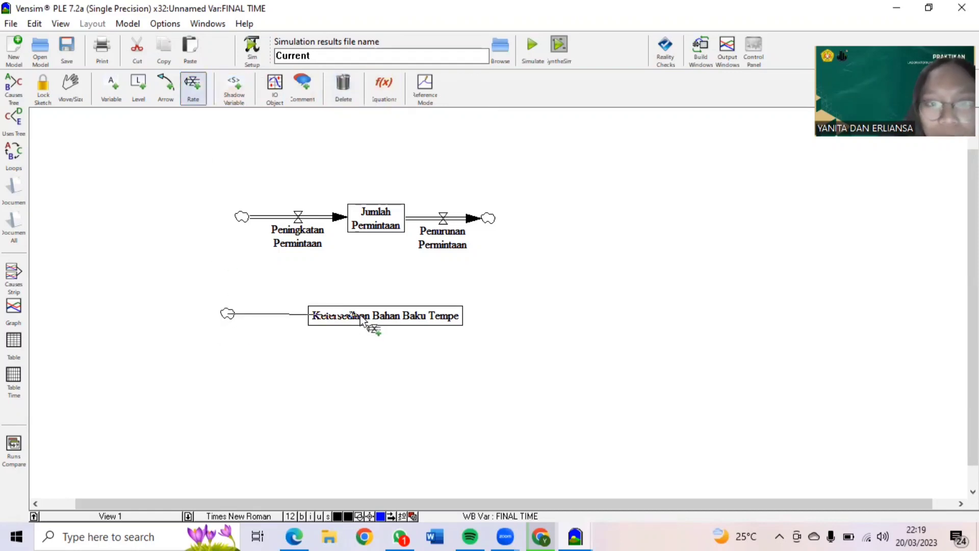
{"action": "left_click", "coordinate": [361, 317]}
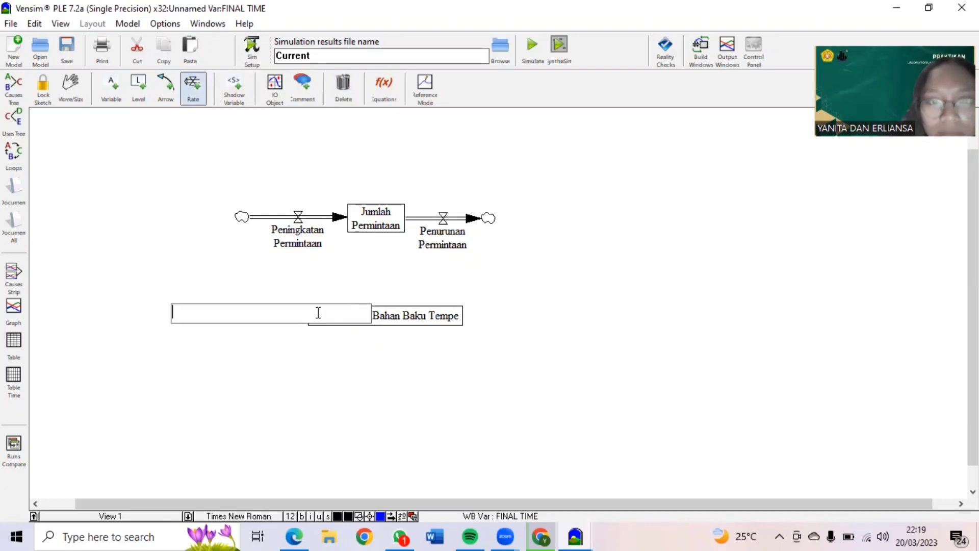
{"action": "key", "text": "Caps_Lock"}
{"action": "type", "text": "H"}
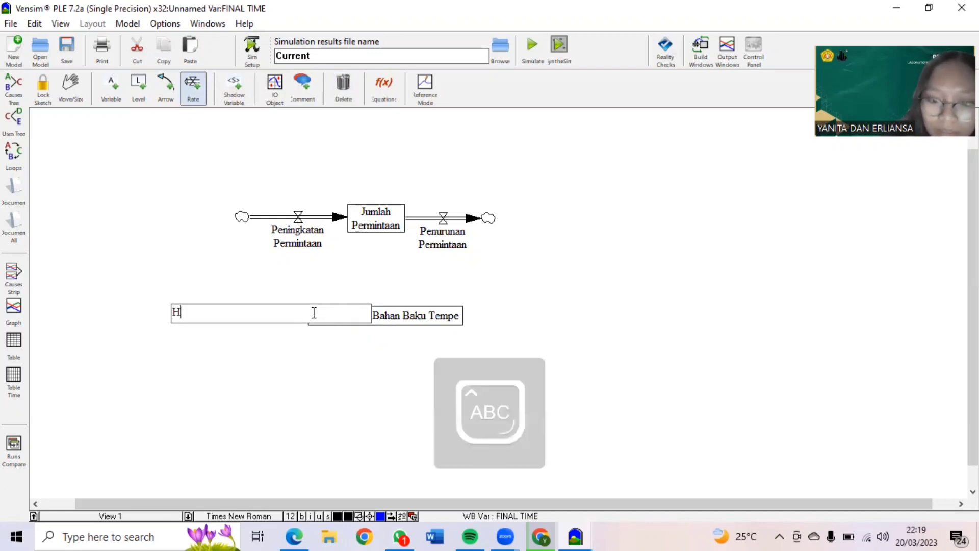
{"action": "key", "text": "Caps_Lock"}
{"action": "type", "text": "asil panen"}
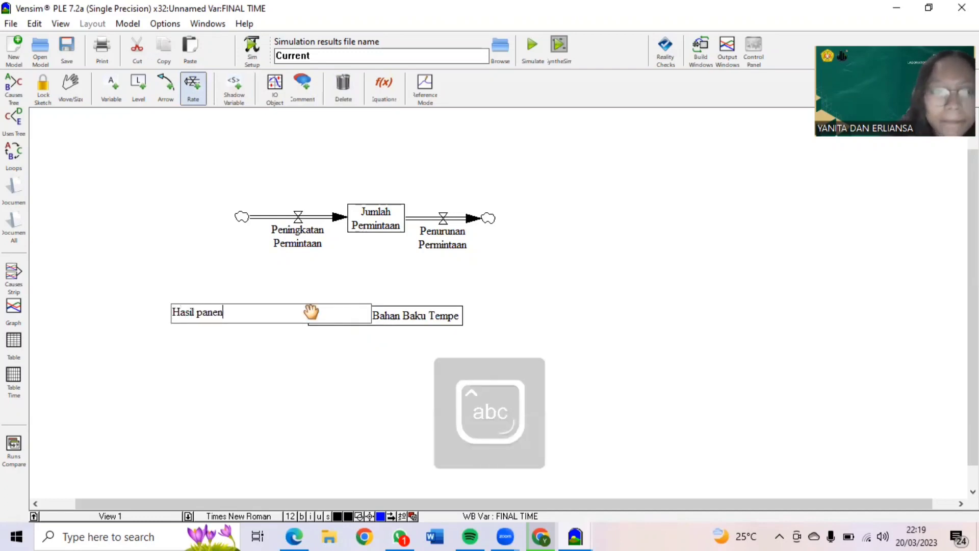
{"action": "key", "text": "Return"}
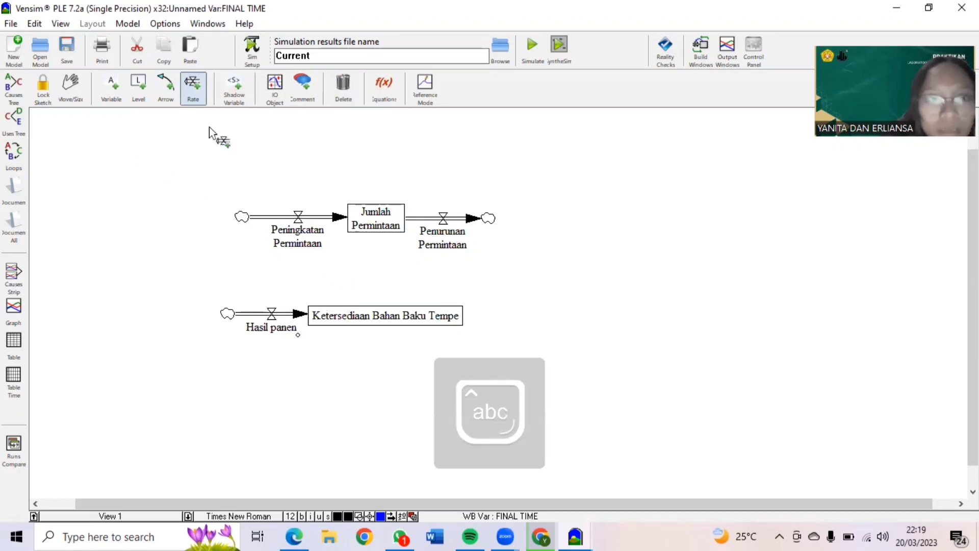
Draw a rate named Gagal panen flowing out of the Ketersediaan Bahan Baku Tempe level to a cloud.
{"action": "left_click", "coordinate": [457, 316]}
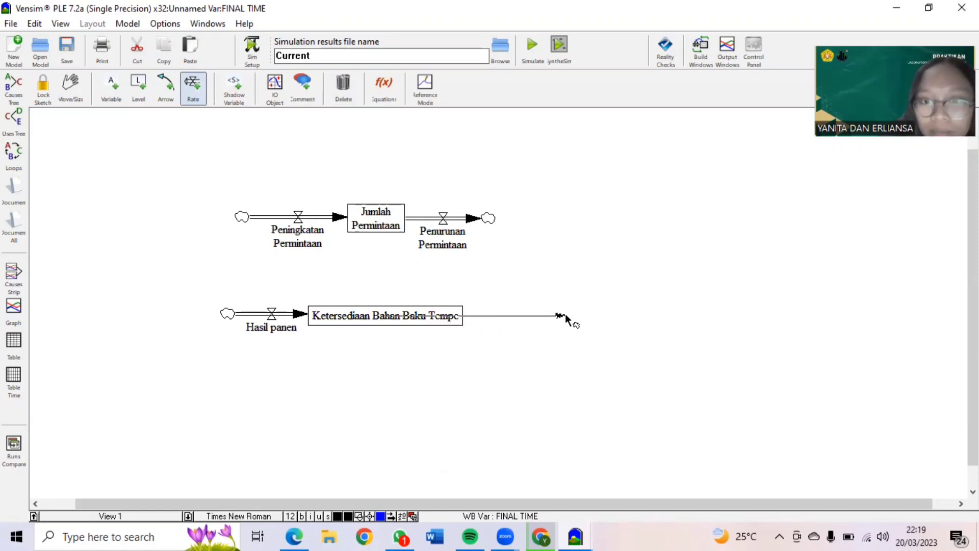
{"action": "left_click", "coordinate": [567, 314]}
{"action": "key", "text": "Caps_Lock"}
{"action": "type", "text": "G"}
{"action": "key", "text": "Caps_Lock"}
{"action": "type", "text": "ag"}
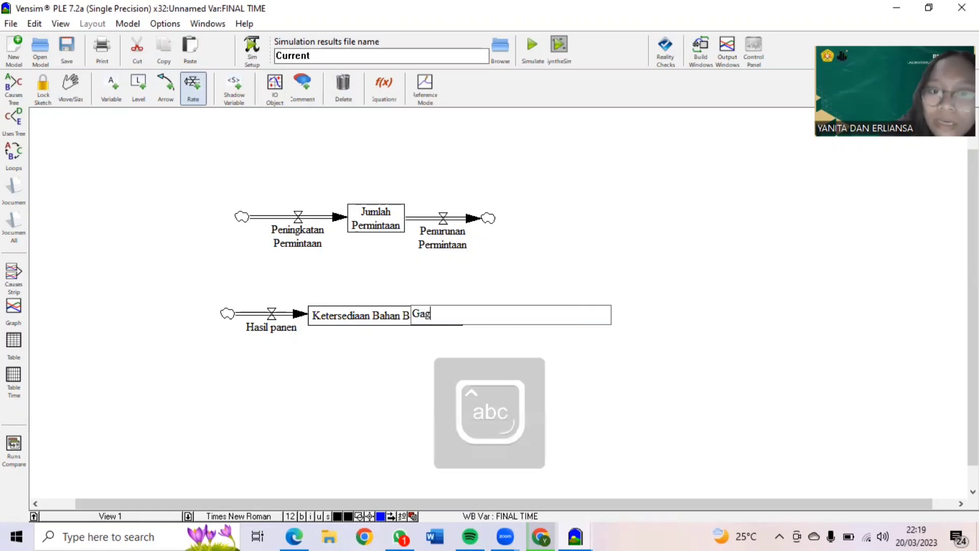
{"action": "type", "text": "al panen"}
{"action": "key", "text": "Return"}
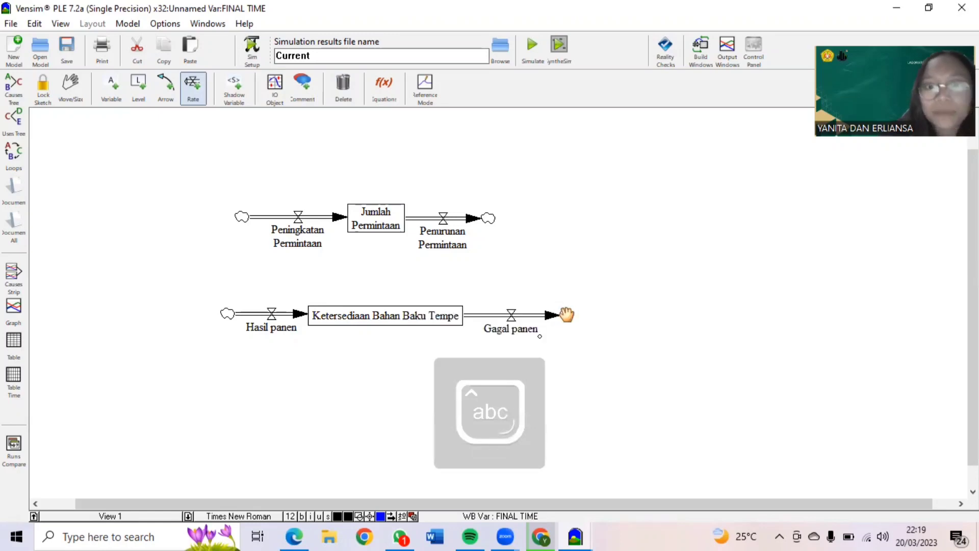
Add a variable named presentase peningkatan above the Peningkatan Permintaan rate.
{"action": "left_click", "coordinate": [117, 84]}
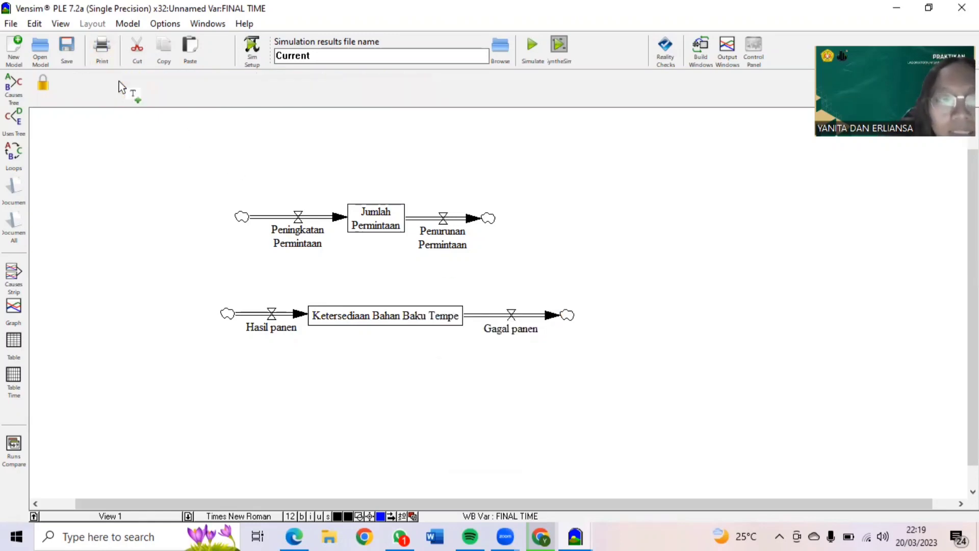
{"action": "left_click", "coordinate": [271, 150]}
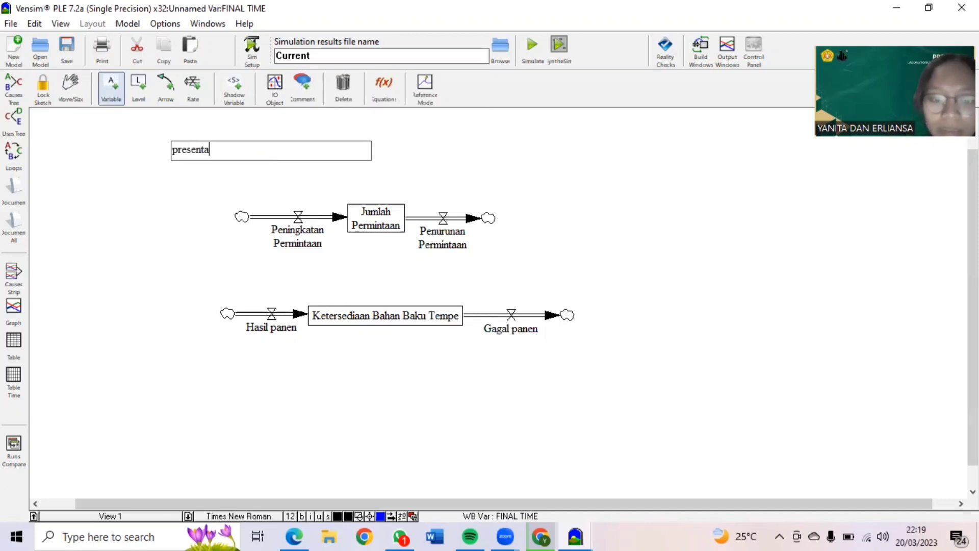
{"action": "type", "text": "presentase penining"}
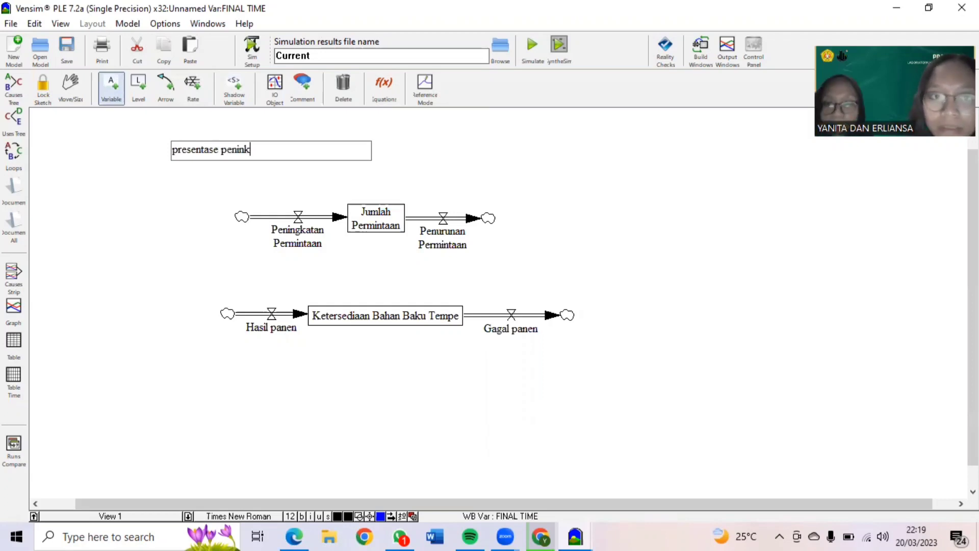
{"action": "key", "text": "BackSpace"}
{"action": "key", "text": "BackSpace"}
{"action": "key", "text": "BackSpace"}
{"action": "key", "text": "BackSpace"}
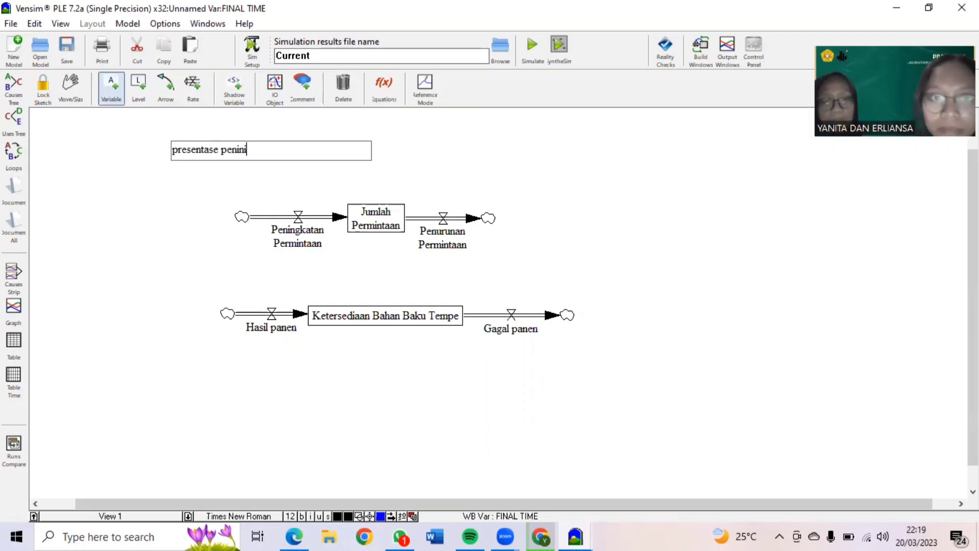
{"action": "type", "text": "ngkatan"}
{"action": "key", "text": "Return"}
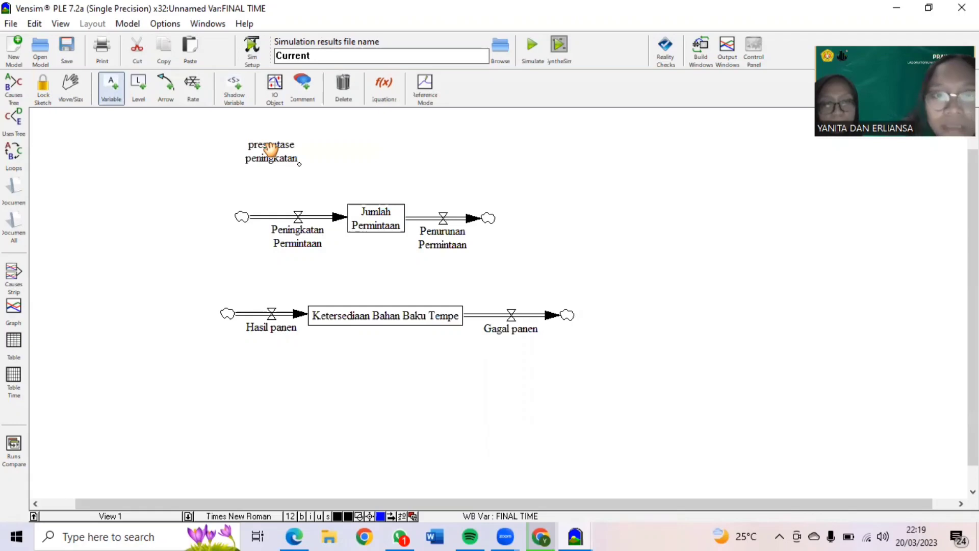
Add a variable named presentase penurunan above the Penurunan Permintaan rate.
{"action": "left_click", "coordinate": [441, 154]}
{"action": "type", "text": "pre"}
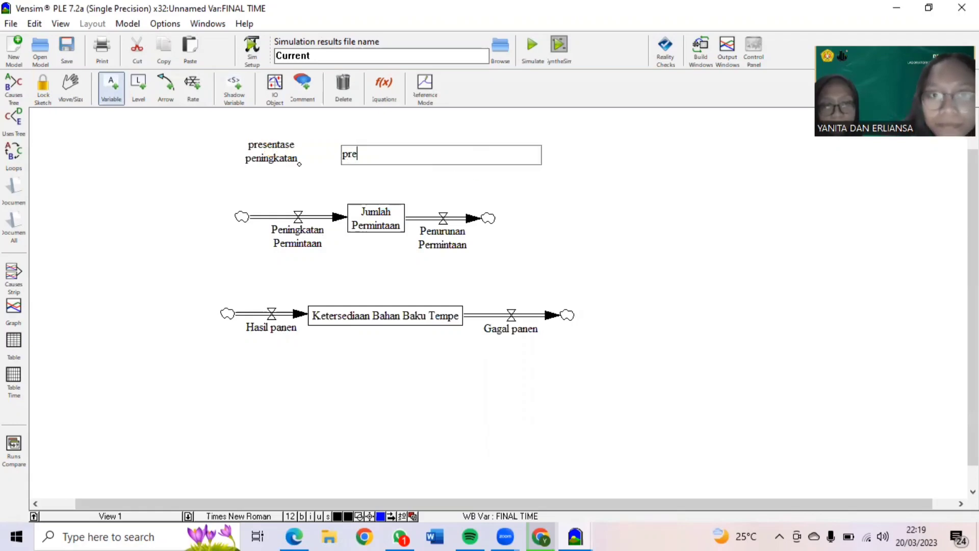
{"action": "type", "text": "sentase "}
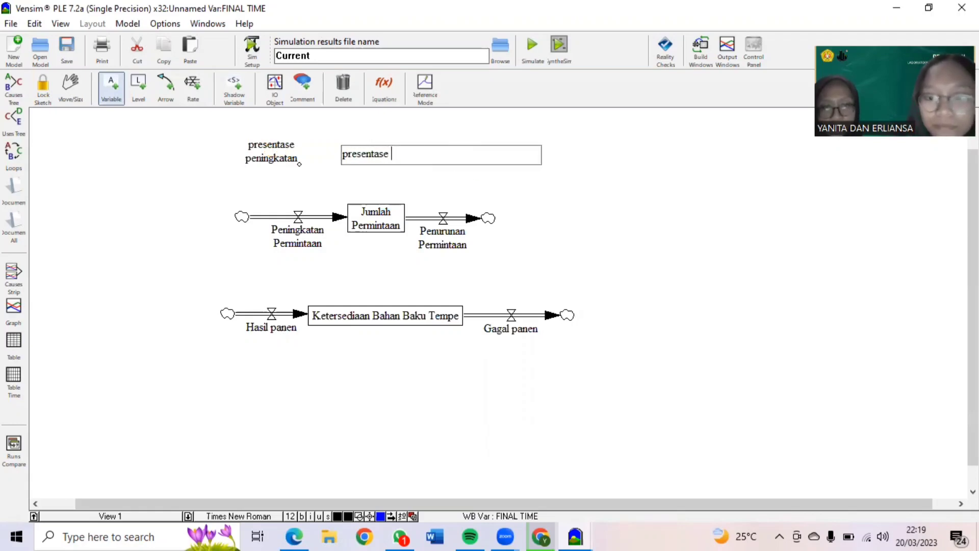
{"action": "type", "text": "penurunan"}
{"action": "key", "text": "Return"}
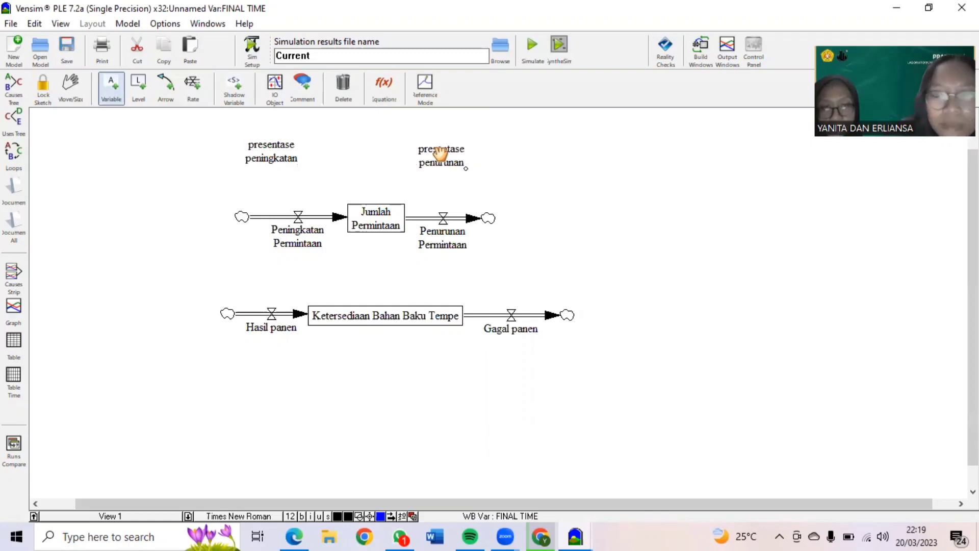
Add a variable named luas lahan kacang kedelai to the upper left of the Hasil panen rate.
{"action": "left_click", "coordinate": [177, 275]}
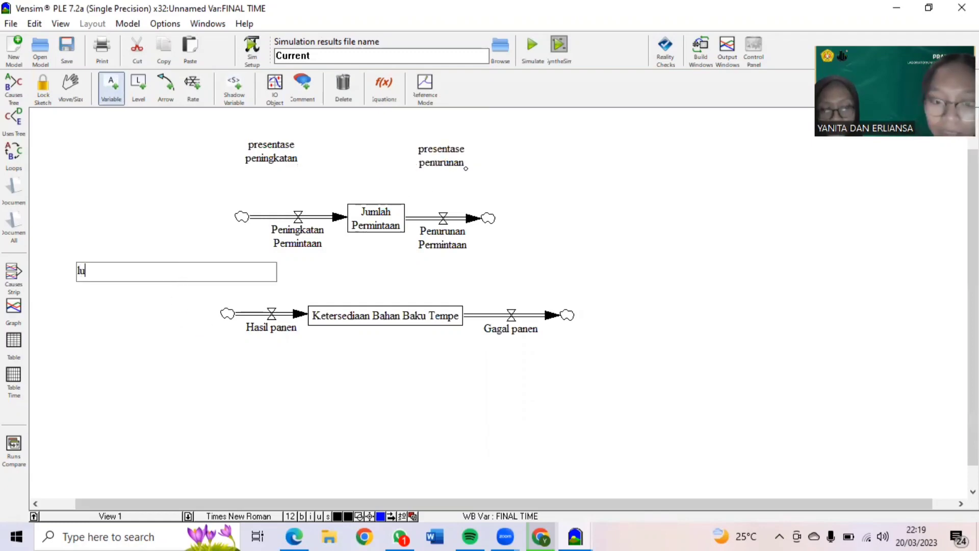
{"action": "type", "text": "luas lahan "}
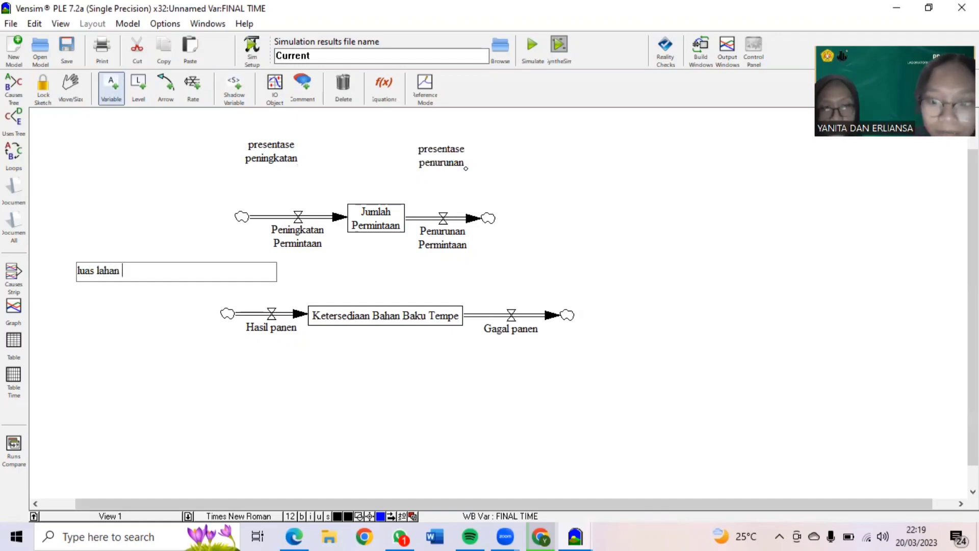
{"action": "type", "text": "kacang je"}
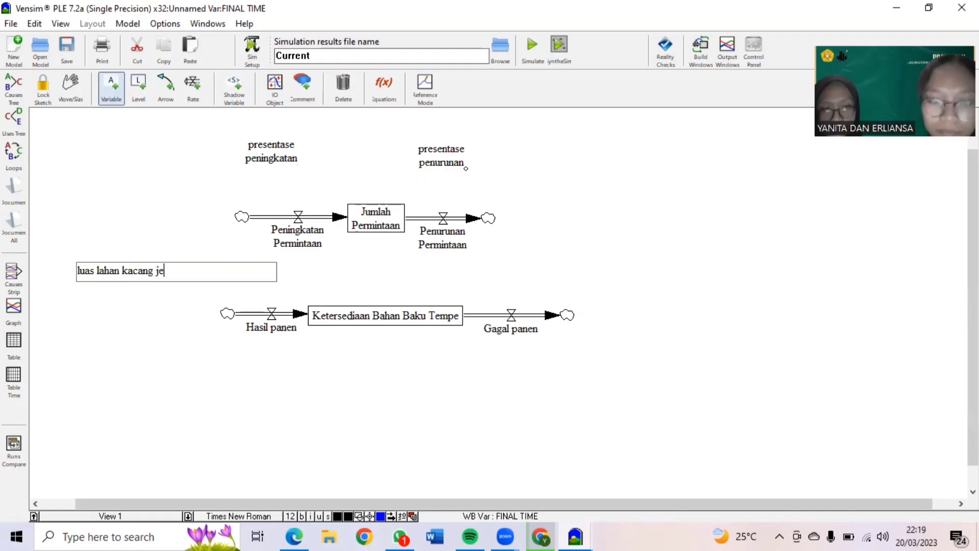
{"action": "type", "text": "kedelai"}
{"action": "key", "text": "Return"}
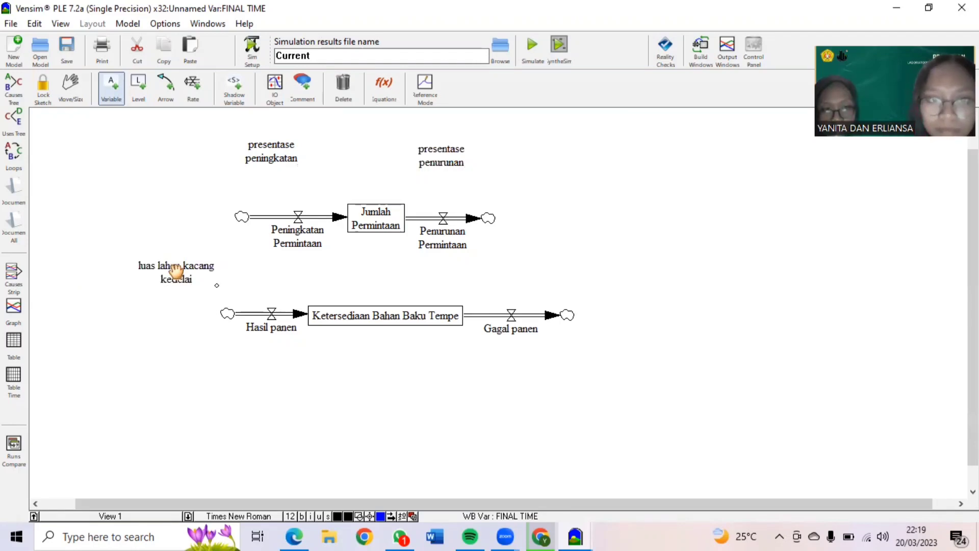
Add a variable named pemberian pupuk to the left of the cloud feeding the Hasil panen rate.
{"action": "left_click", "coordinate": [137, 327]}
{"action": "type", "text": "pemberian"}
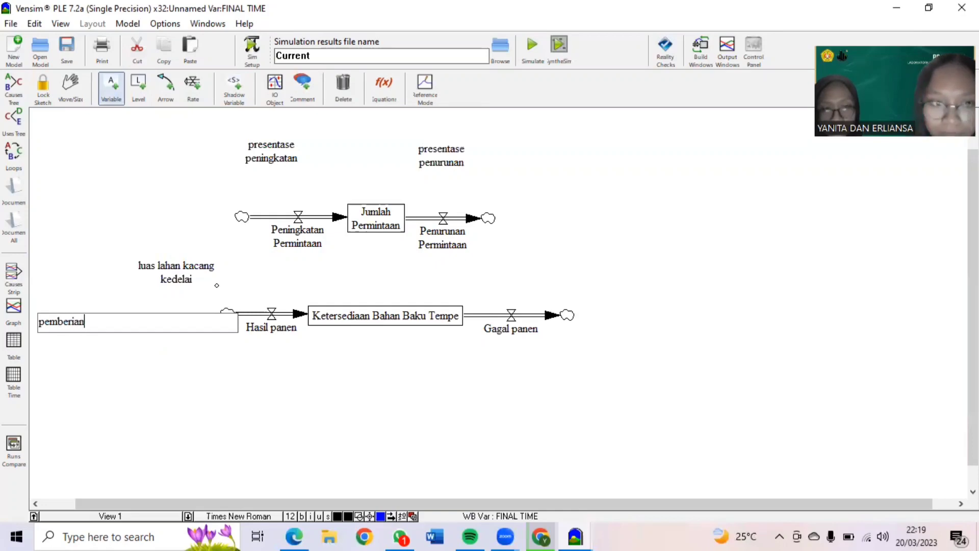
{"action": "type", "text": " pupu"}
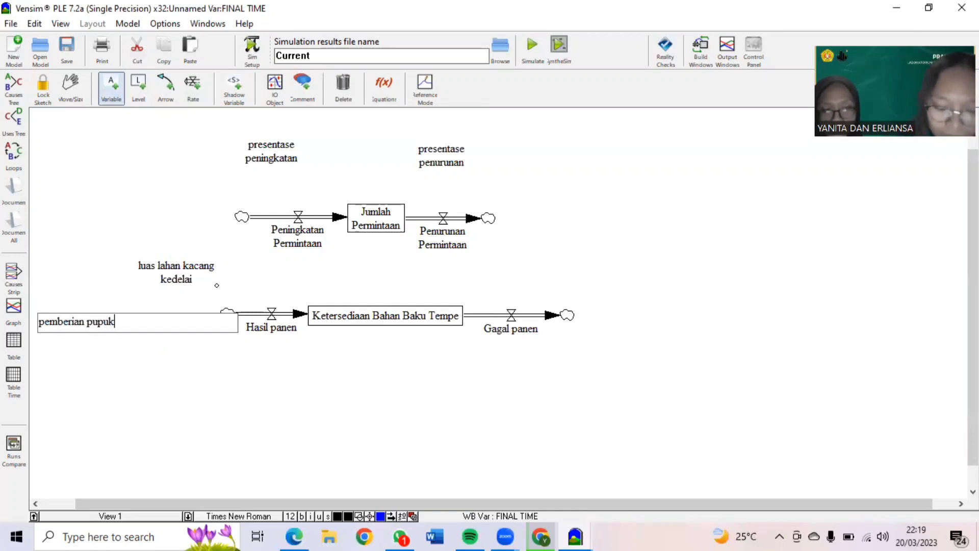
{"action": "type", "text": "k"}
{"action": "key", "text": "Return"}
Add a variable named penggunaan teknologi modern below the Hasil panen rate.
{"action": "left_click", "coordinate": [245, 371]}
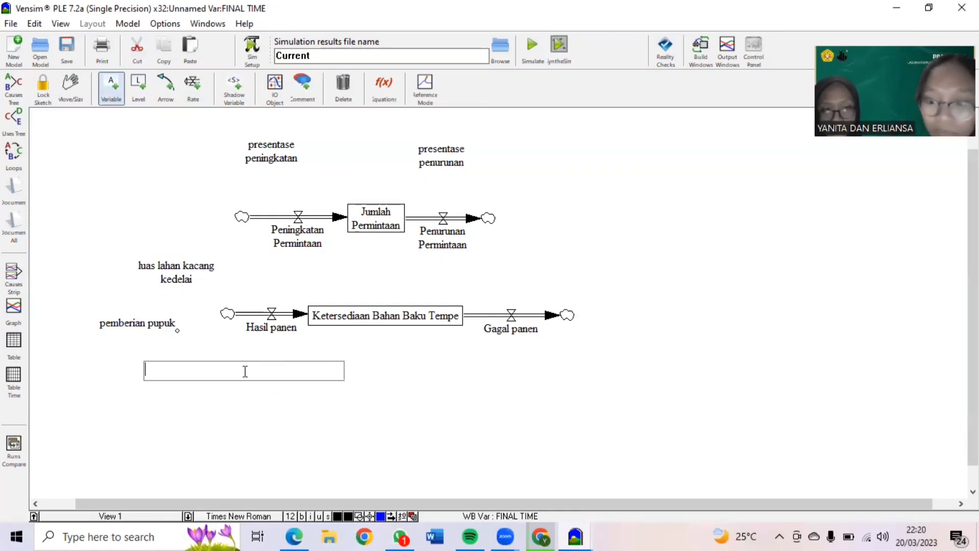
{"action": "type", "text": "penggunaan"}
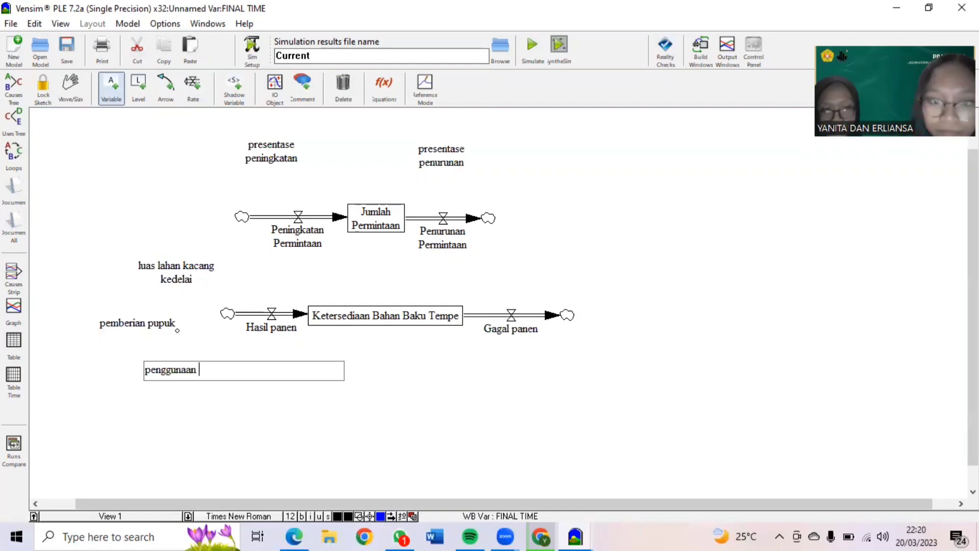
{"action": "type", "text": " teknologi m"}
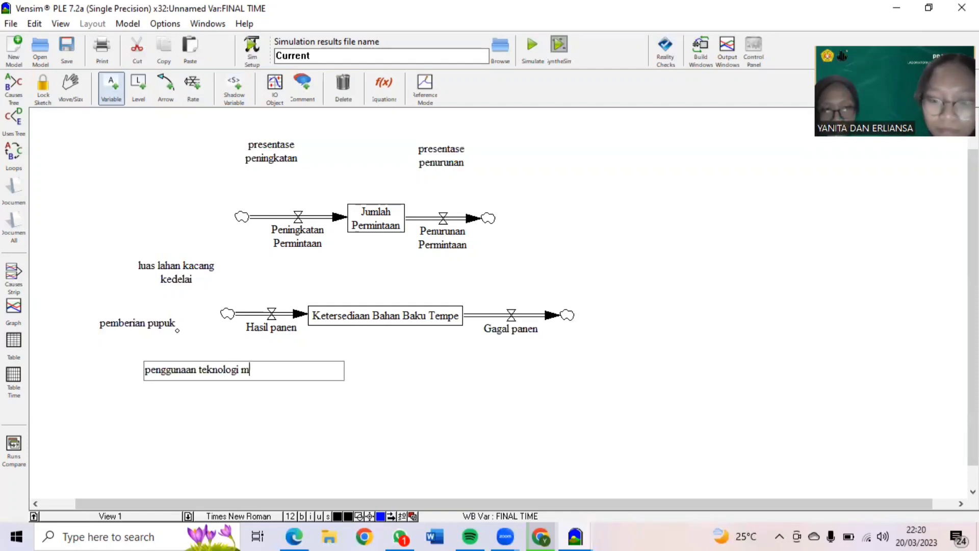
{"action": "type", "text": "odern"}
{"action": "key", "text": "Return"}
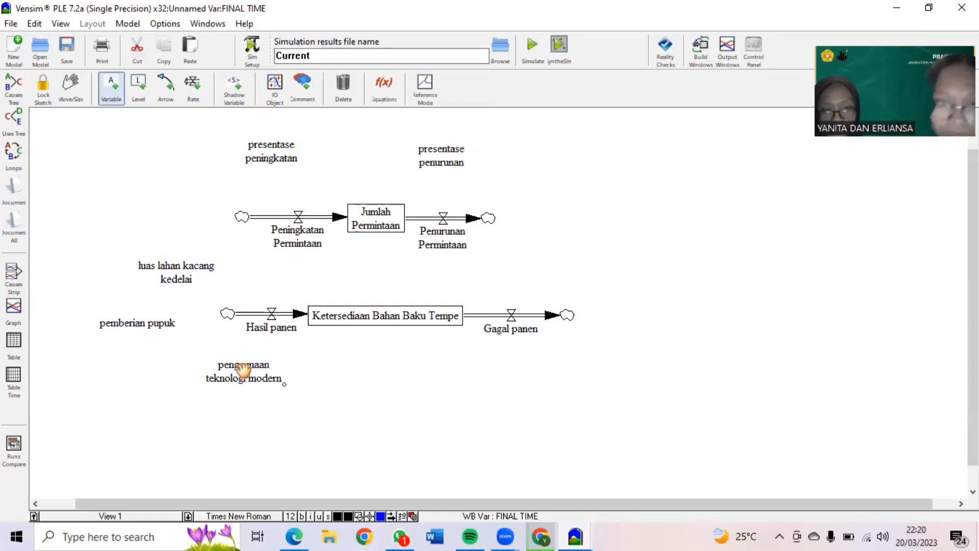
Add the variables hama above the Gagal panen rate and suhu dan iklim to the right of its cloud.
{"action": "left_click", "coordinate": [533, 275]}
{"action": "type", "text": "hama"}
{"action": "key", "text": "Return"}
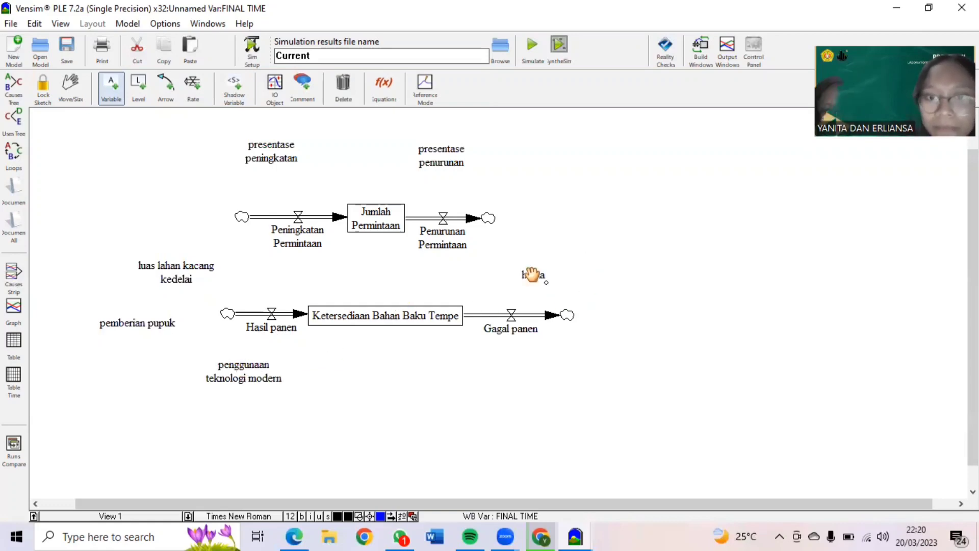
{"action": "left_click", "coordinate": [628, 304]}
{"action": "type", "text": "suhu d"}
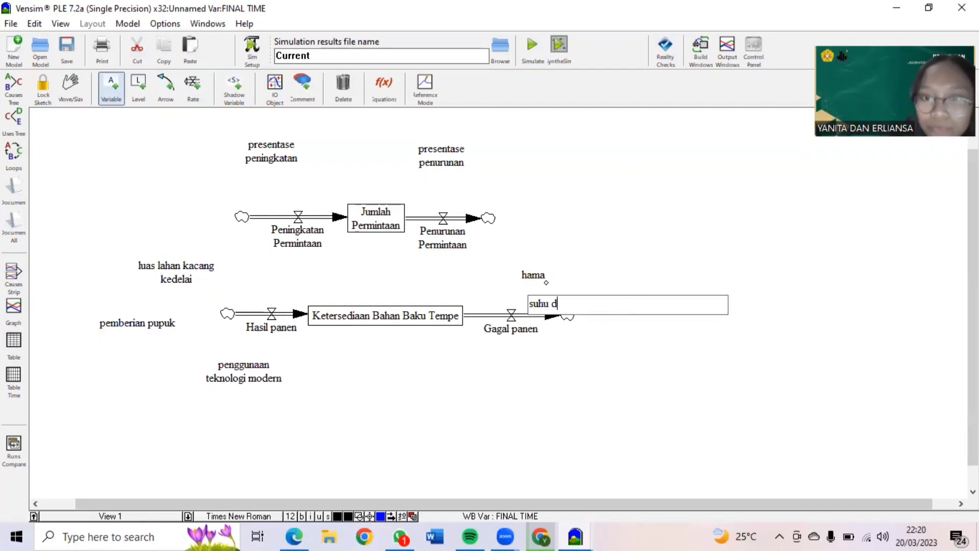
{"action": "type", "text": "an iklim"}
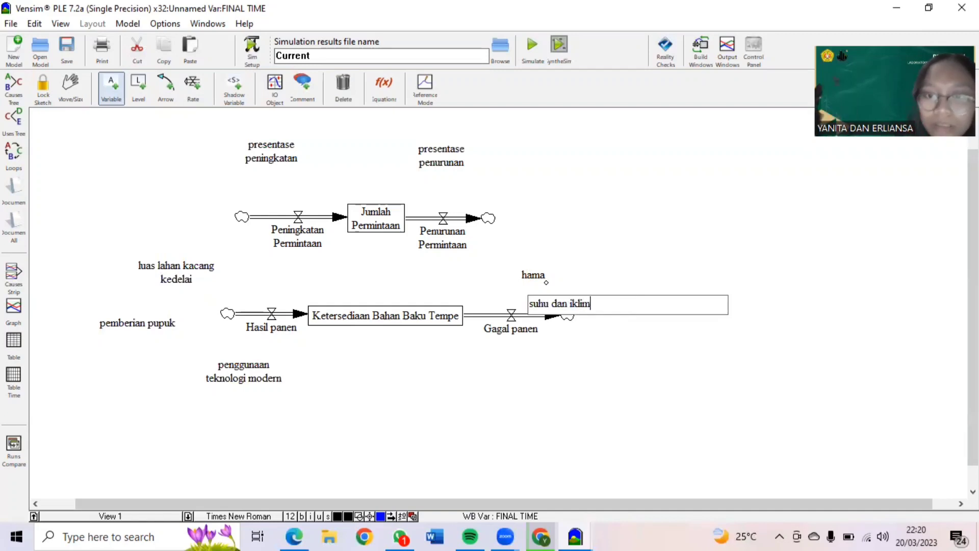
{"action": "key", "text": "Return"}
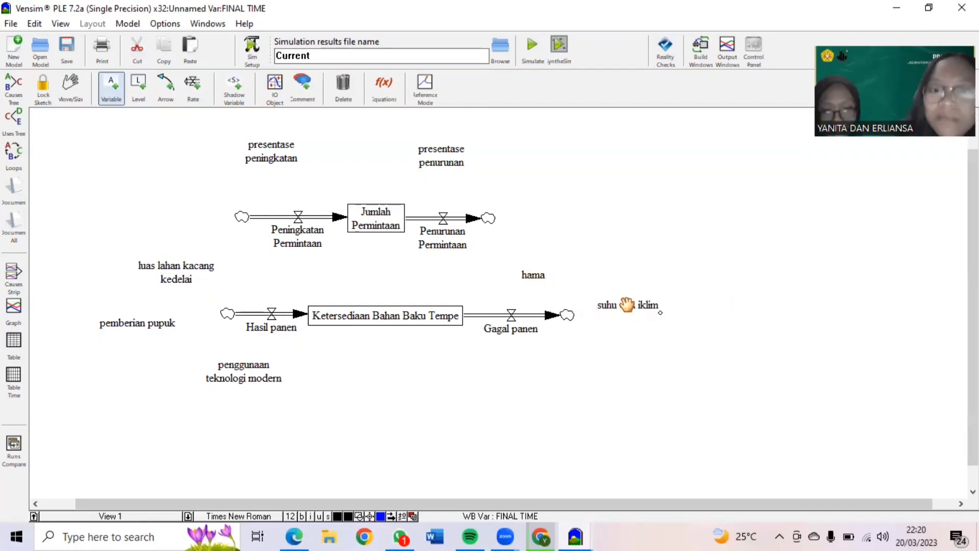
Add a variable named kekurangan air below the Gagal panen rate.
{"action": "left_click", "coordinate": [559, 369]}
{"action": "type", "text": "kekura"}
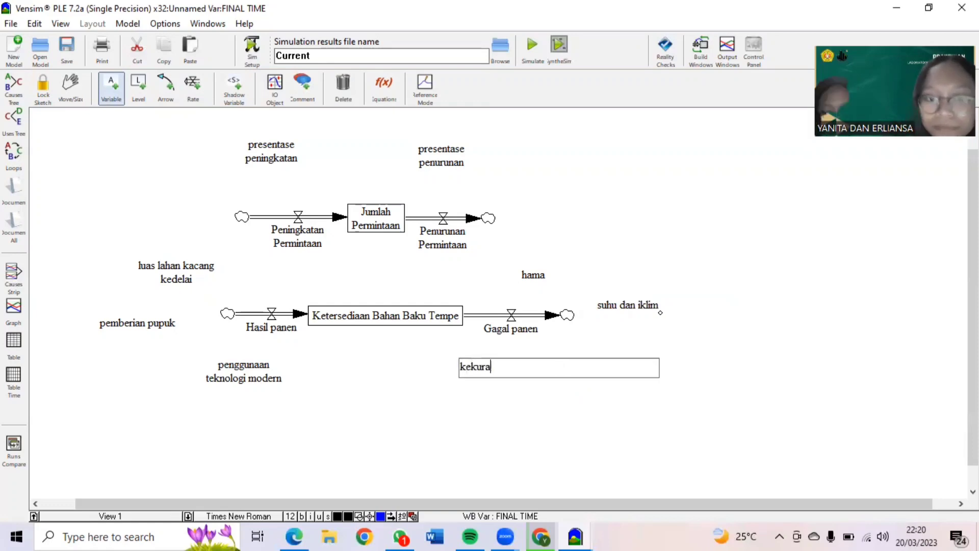
{"action": "type", "text": "ngan air"}
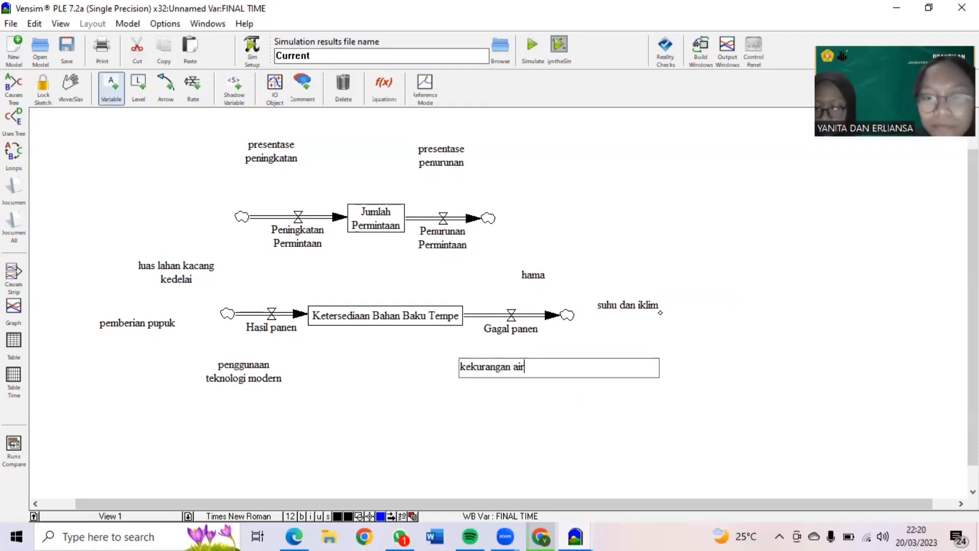
{"action": "key", "text": "Return"}
Connect presentase peningkatan to the Peningkatan Permintaan rate and presentase penurunan to the Penurunan Permintaan rate with arrows.
{"action": "key", "text": "5"}
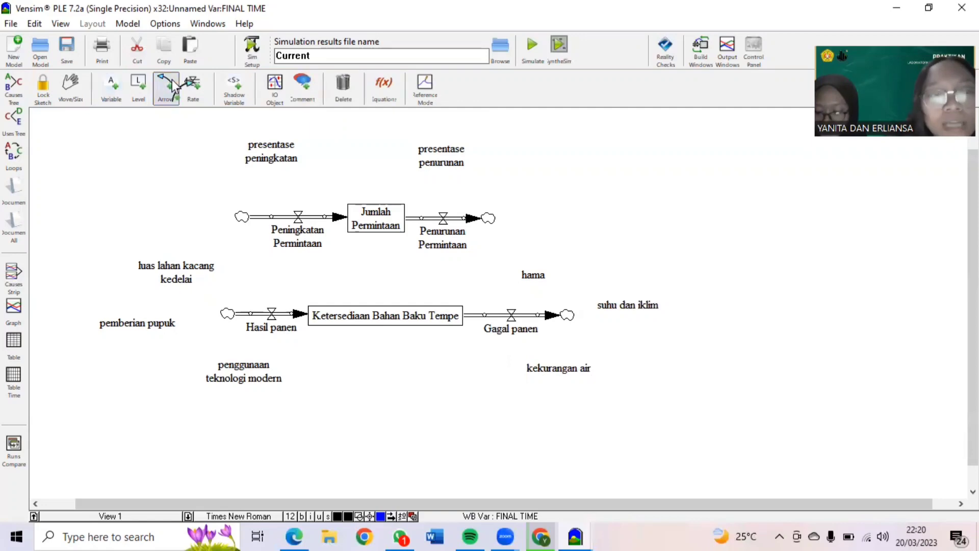
{"action": "left_click", "coordinate": [278, 158]}
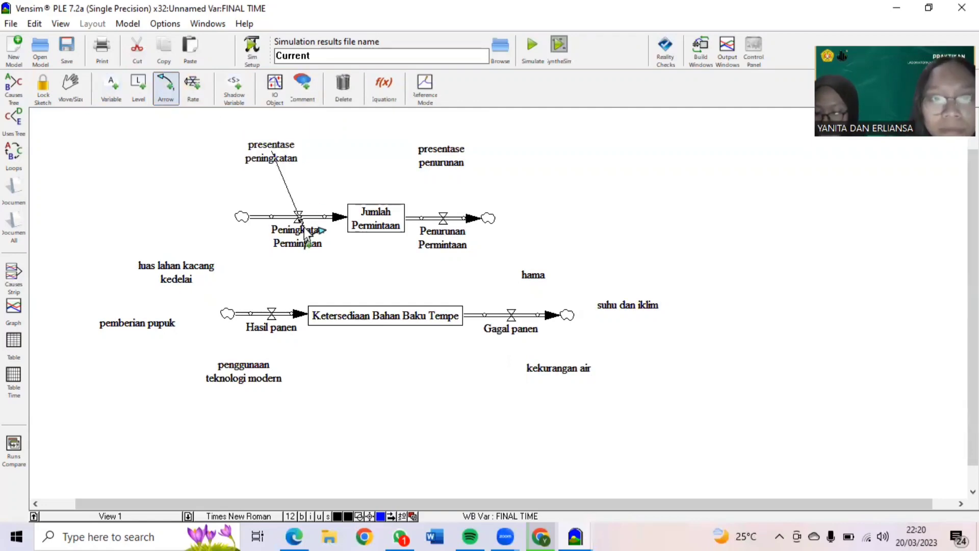
{"action": "left_click", "coordinate": [299, 215]}
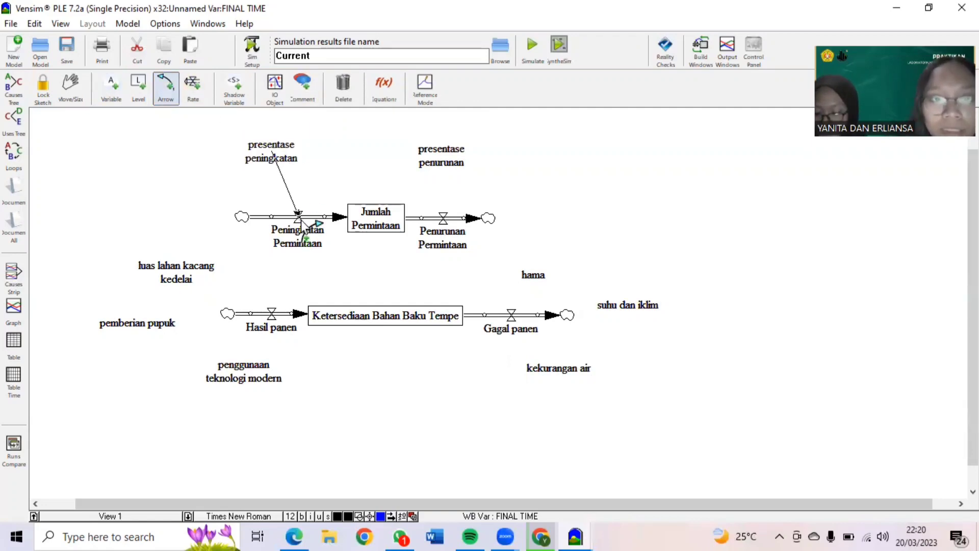
{"action": "left_click", "coordinate": [444, 156]}
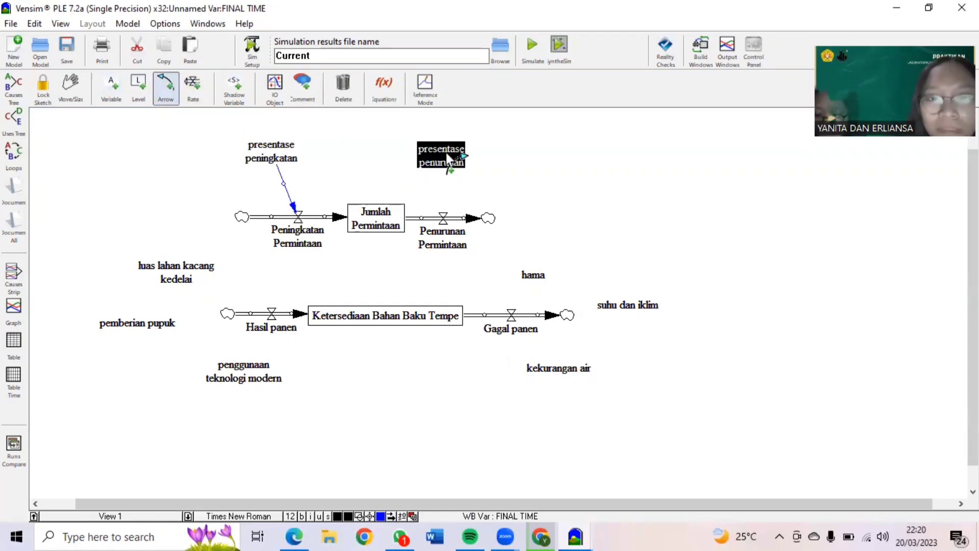
{"action": "left_click", "coordinate": [443, 218]}
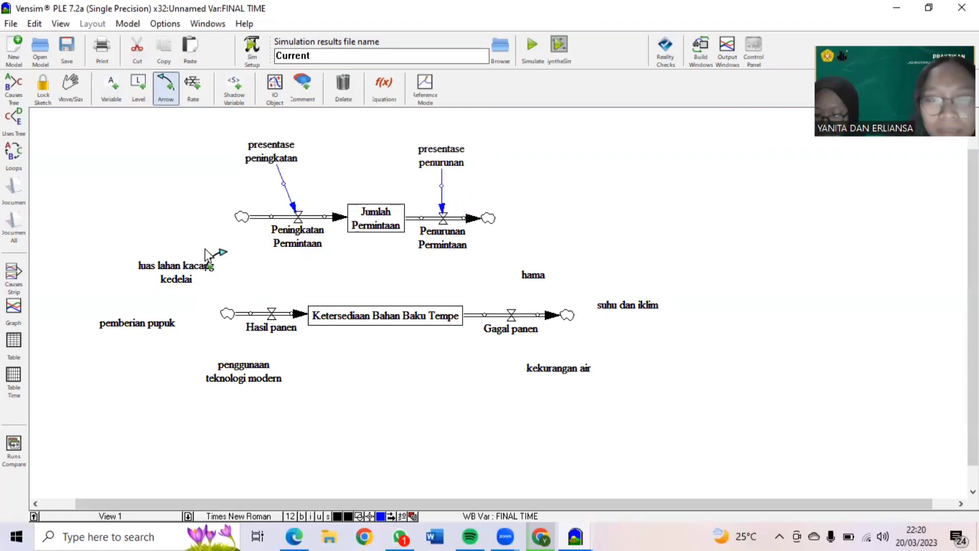
Draw arrows from luas lahan kacang kedelai, pemberian pupuk and penggunaan teknologi modern to the Hasil panen rate.
{"action": "left_click", "coordinate": [175, 268]}
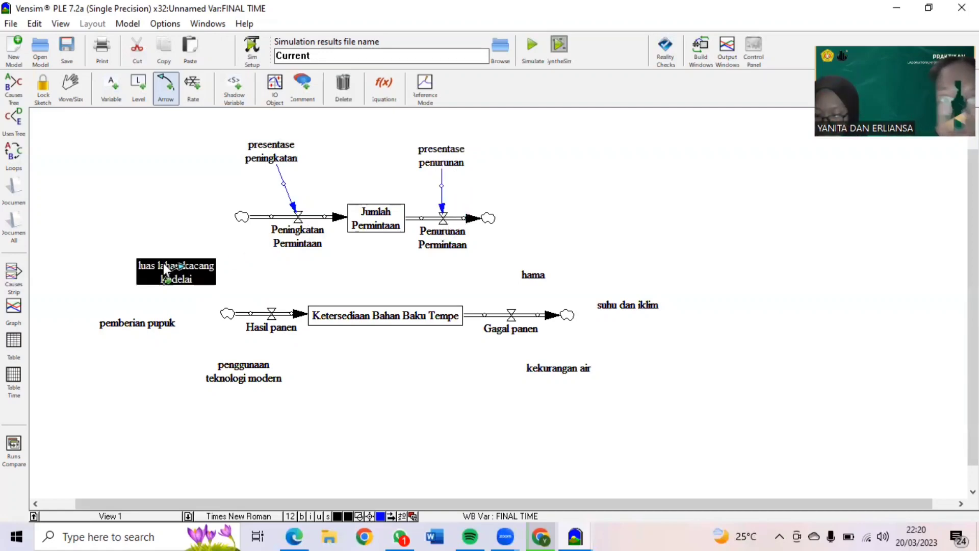
{"action": "left_click", "coordinate": [272, 313]}
{"action": "left_click", "coordinate": [144, 320]}
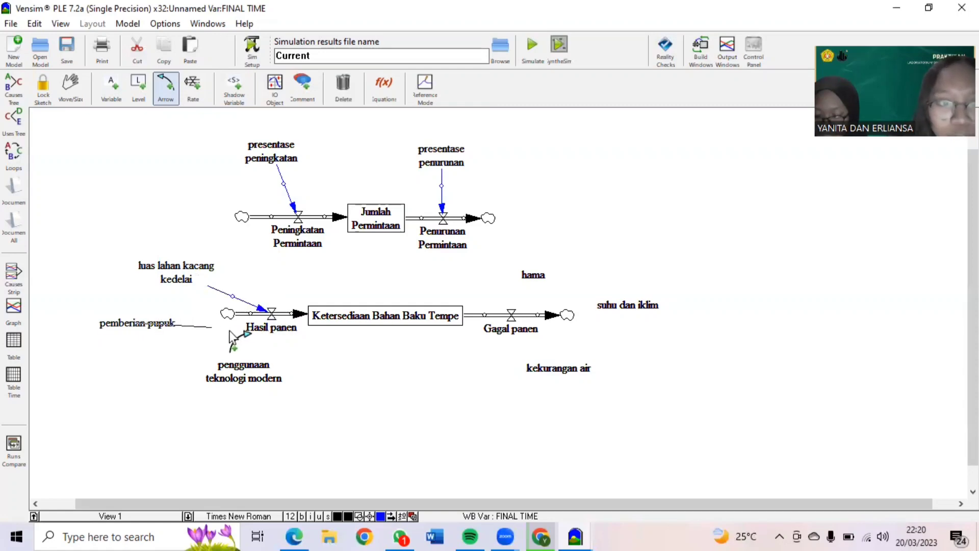
{"action": "left_click", "coordinate": [271, 315]}
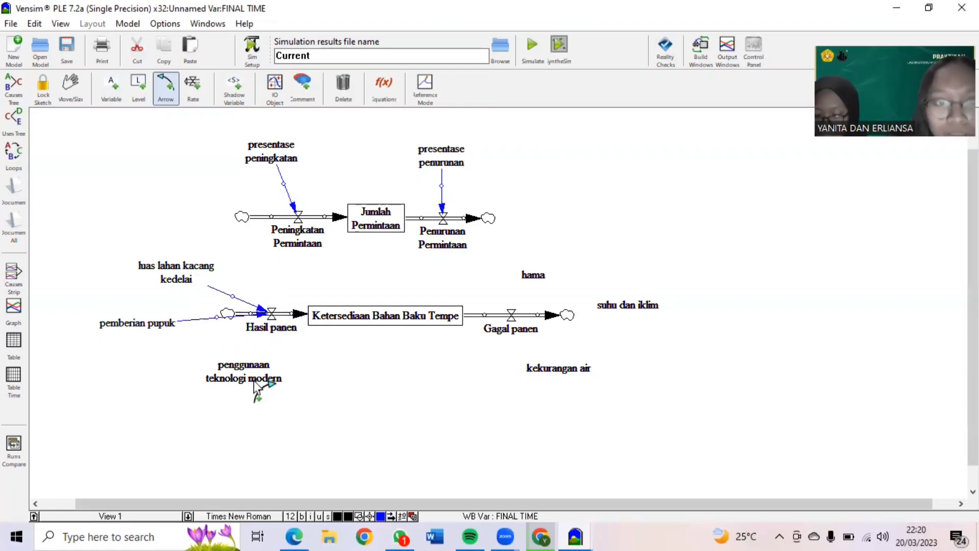
{"action": "left_click", "coordinate": [250, 364]}
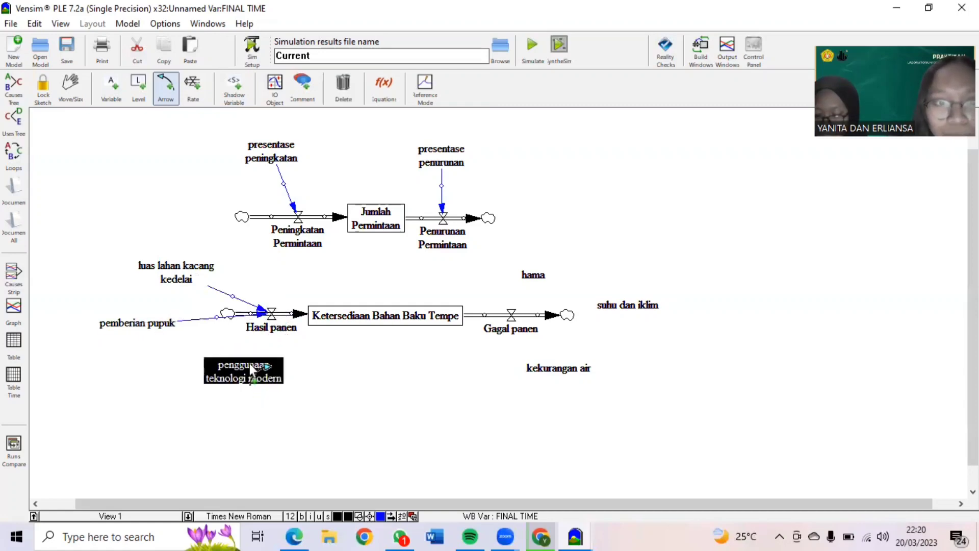
{"action": "left_click", "coordinate": [271, 314]}
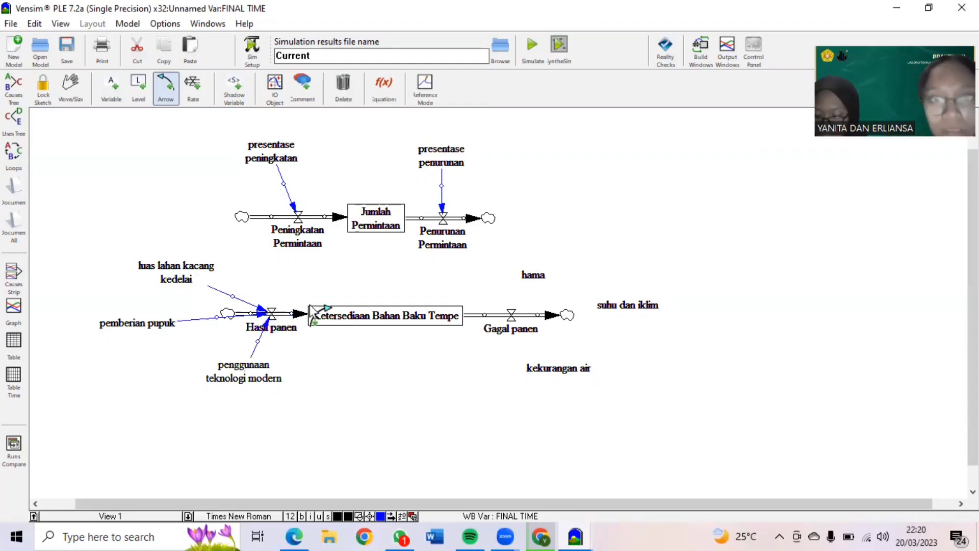
Draw arrows from hama, kekurangan air and suhu dan iklim to the Gagal panen rate.
{"action": "left_click", "coordinate": [533, 277]}
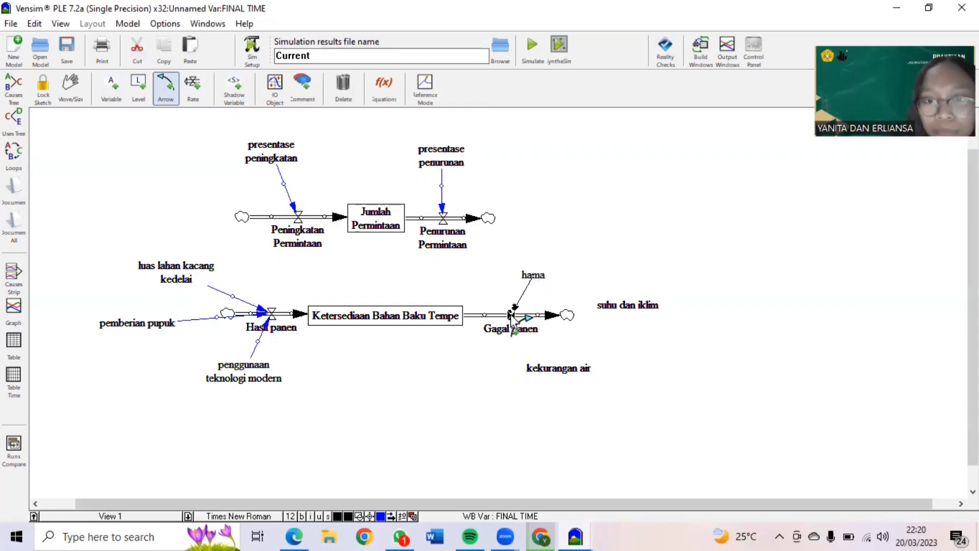
{"action": "left_click", "coordinate": [626, 305]}
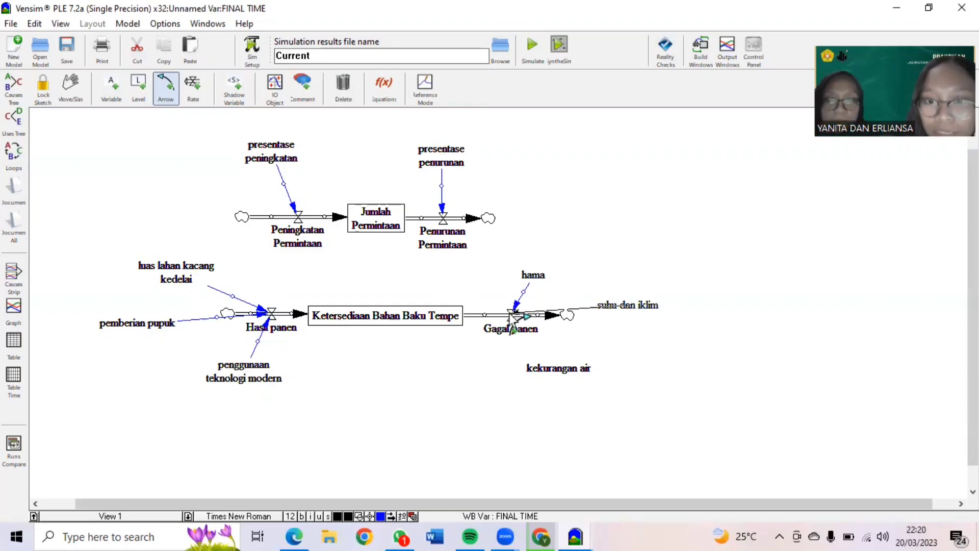
{"action": "left_click", "coordinate": [510, 313]}
{"action": "left_click", "coordinate": [557, 373]}
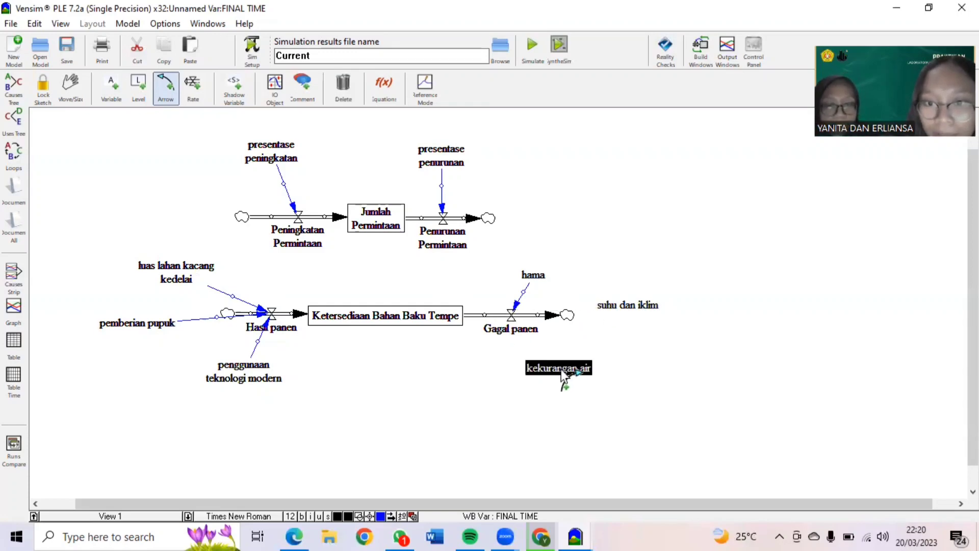
{"action": "left_click", "coordinate": [513, 313]}
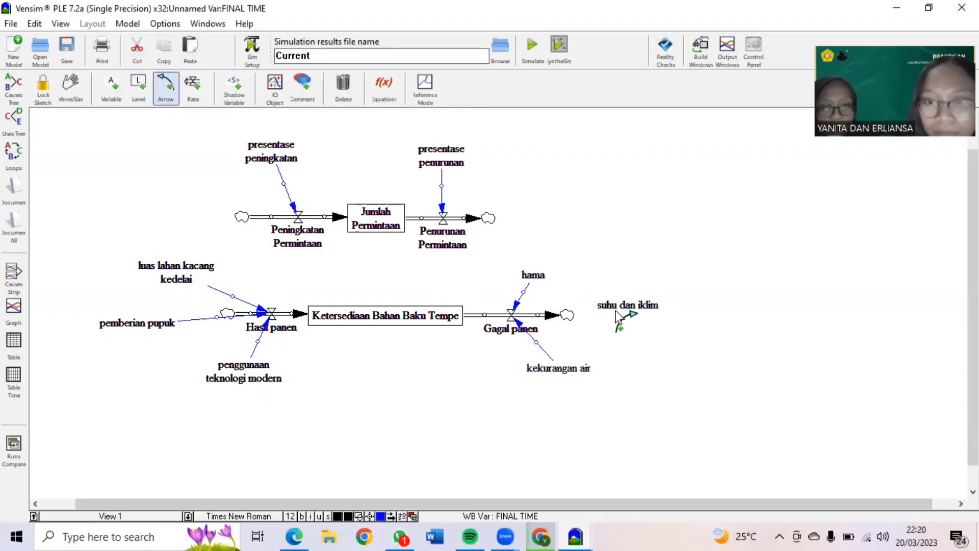
{"action": "left_click", "coordinate": [620, 313]}
{"action": "left_click", "coordinate": [510, 313]}
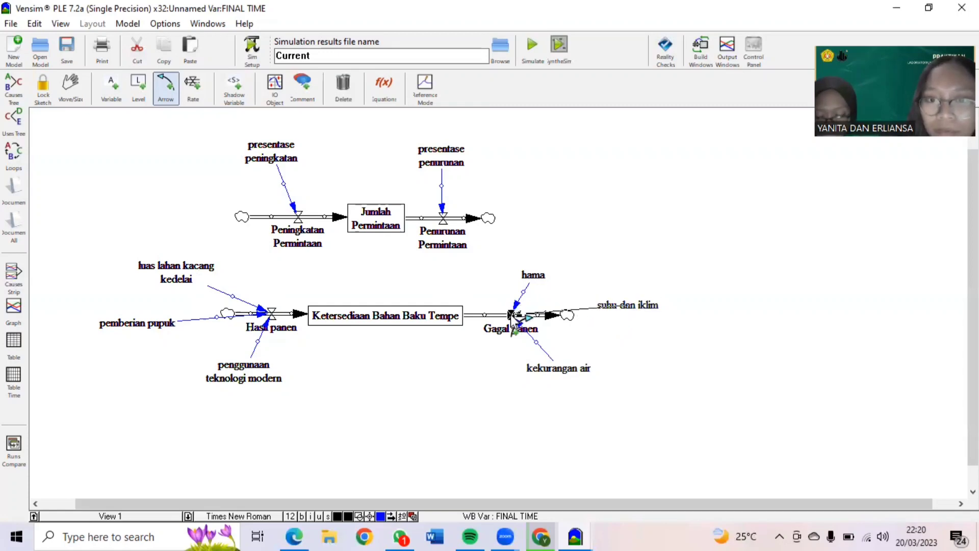
Connect the Jumlah Permintaan level to Ketersediaan Bahan Baku Tempe with a slightly curved arrow.
{"action": "left_click", "coordinate": [380, 217]}
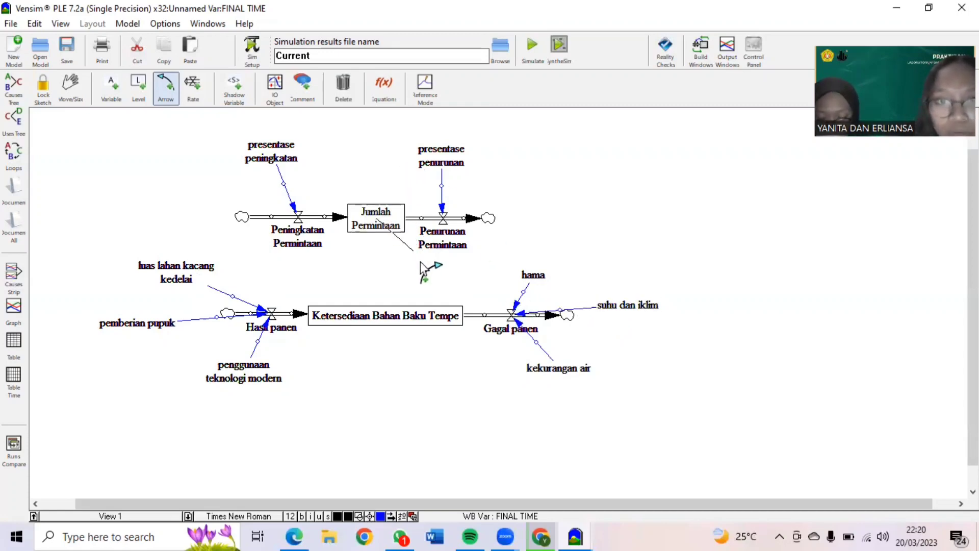
{"action": "left_click", "coordinate": [382, 315]}
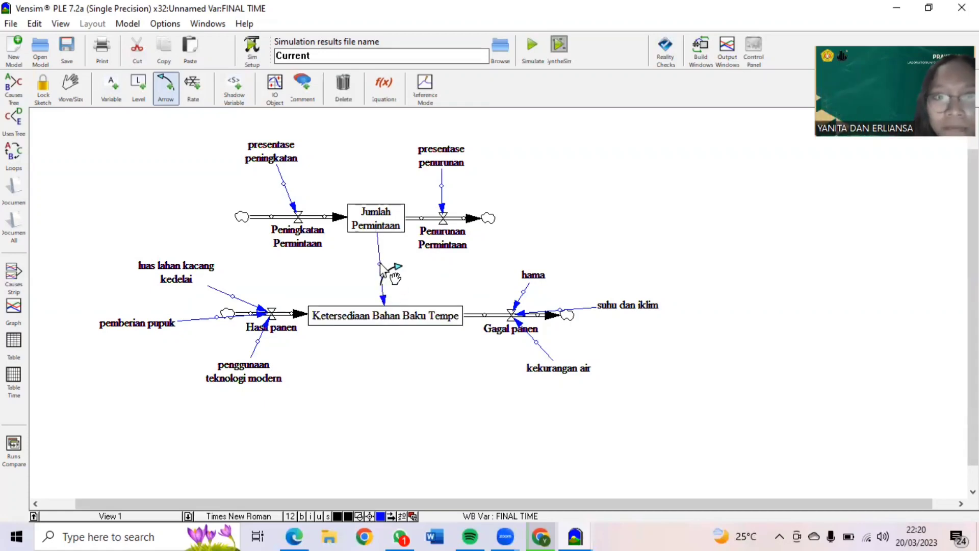
{"action": "left_click_drag", "start_coordinate": [381, 265], "coordinate": [386, 262]}
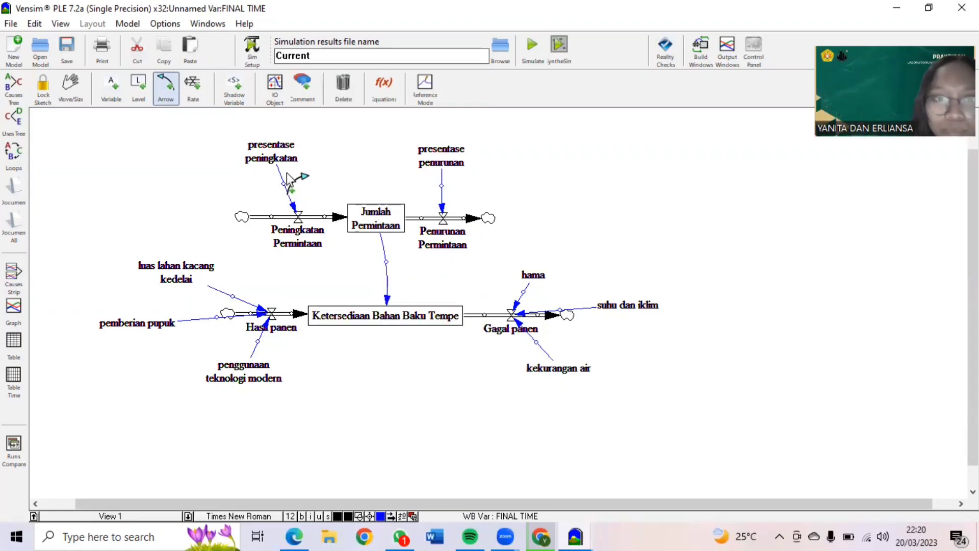
Curve the arrows from presentase peningkatan and presentase penurunan and the three arrows leading into the Hasil panen rate.
{"action": "left_click_drag", "start_coordinate": [284, 182], "coordinate": [292, 181]}
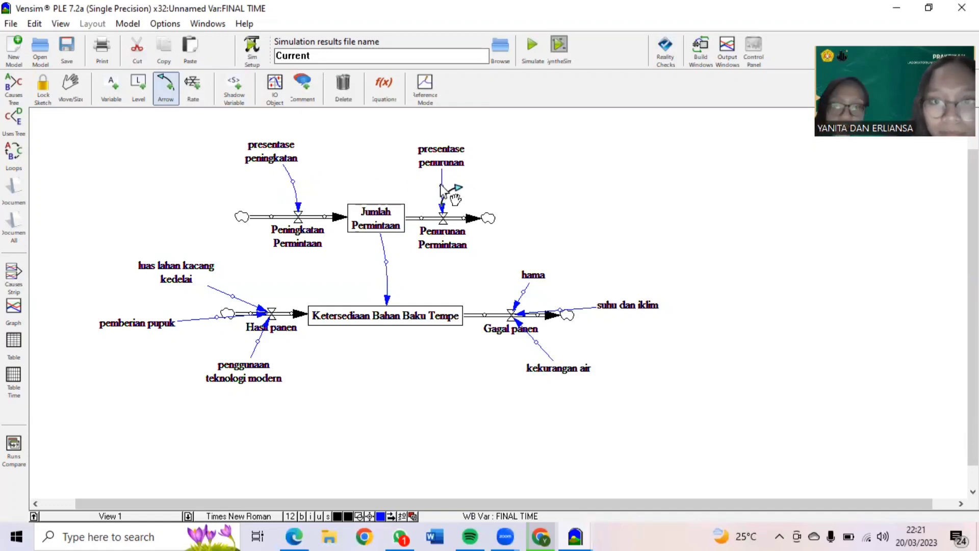
{"action": "left_click_drag", "start_coordinate": [442, 186], "coordinate": [448, 184]}
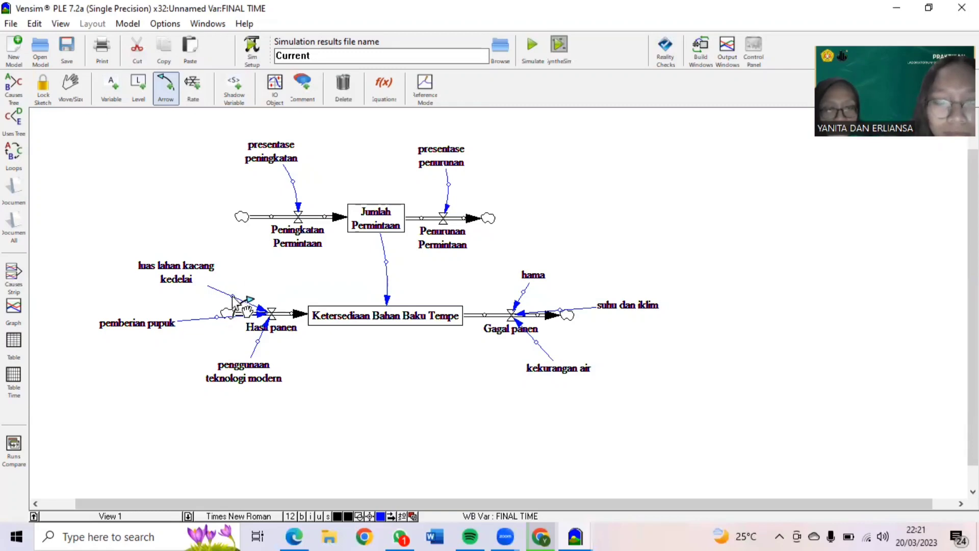
{"action": "left_click_drag", "start_coordinate": [233, 297], "coordinate": [243, 278]}
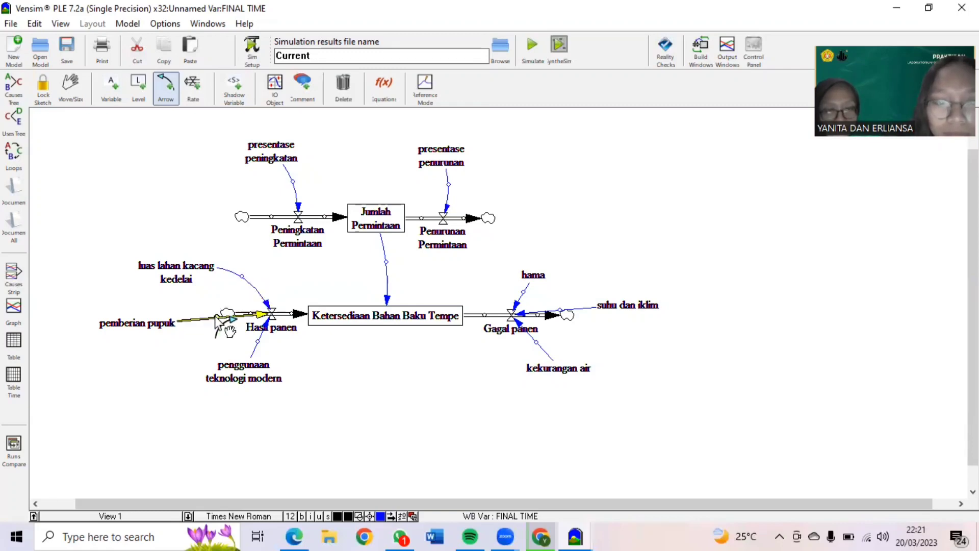
{"action": "left_click_drag", "start_coordinate": [218, 329], "coordinate": [274, 344]}
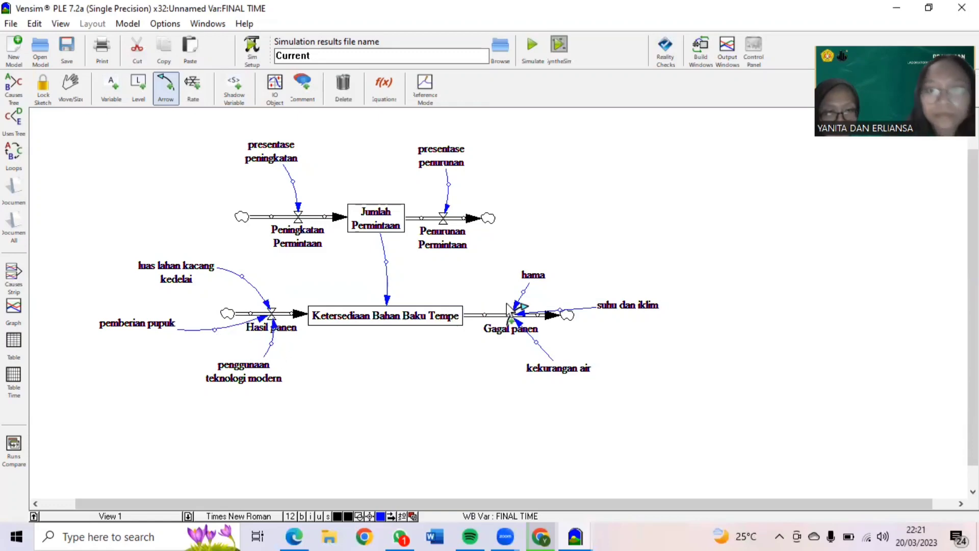
Curve the arrows from hama, suhu dan iklim and kekurangan air into the Gagal panen rate.
{"action": "left_click", "coordinate": [524, 293]}
{"action": "left_click_drag", "start_coordinate": [501, 272], "coordinate": [510, 281]}
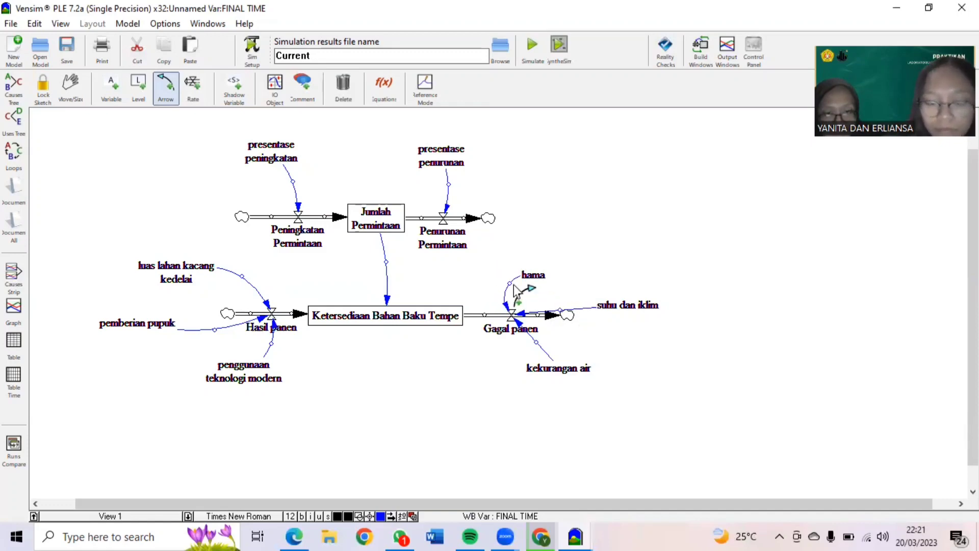
{"action": "left_click_drag", "start_coordinate": [563, 309], "coordinate": [510, 360]}
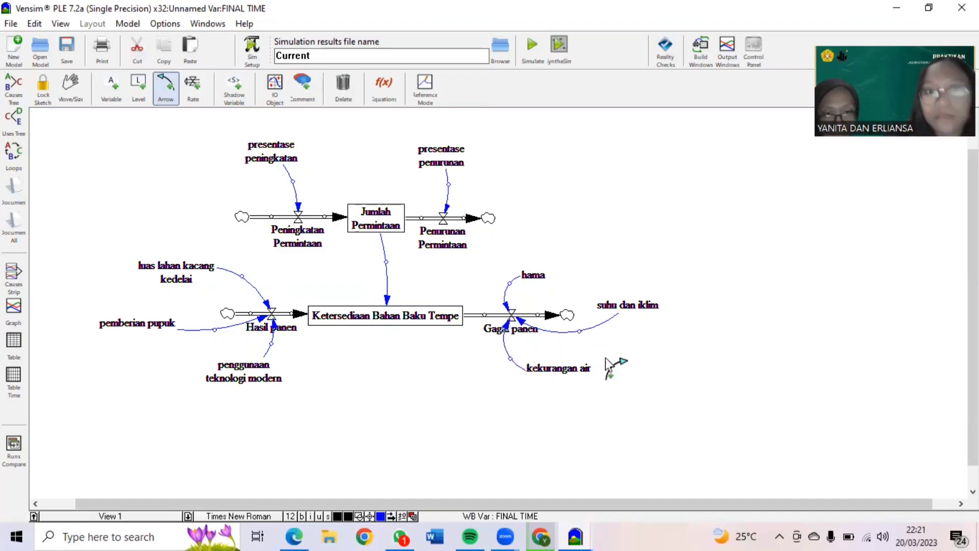
Set the equation of the variable luas lahan kacang kedelai to 0.5*2000.
{"action": "left_click", "coordinate": [386, 98]}
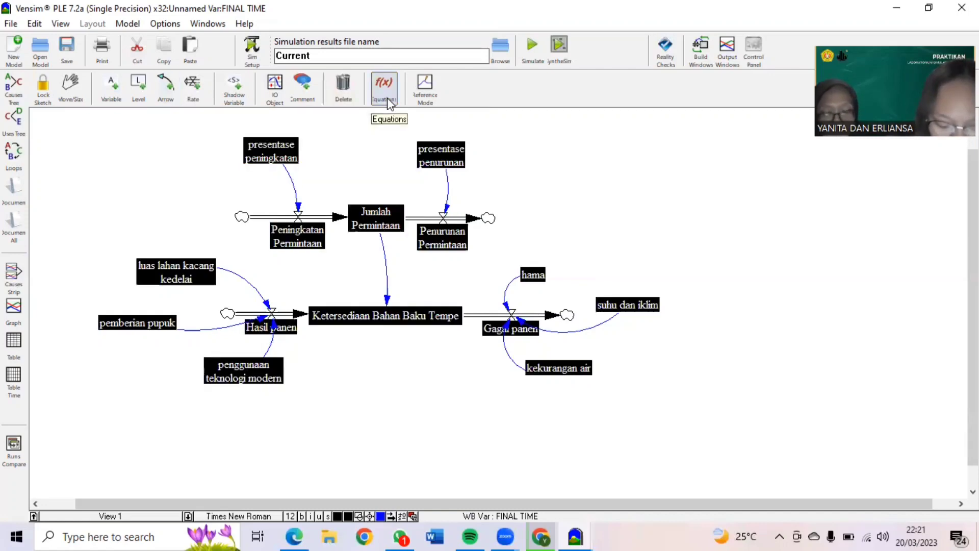
{"action": "left_click", "coordinate": [178, 266]}
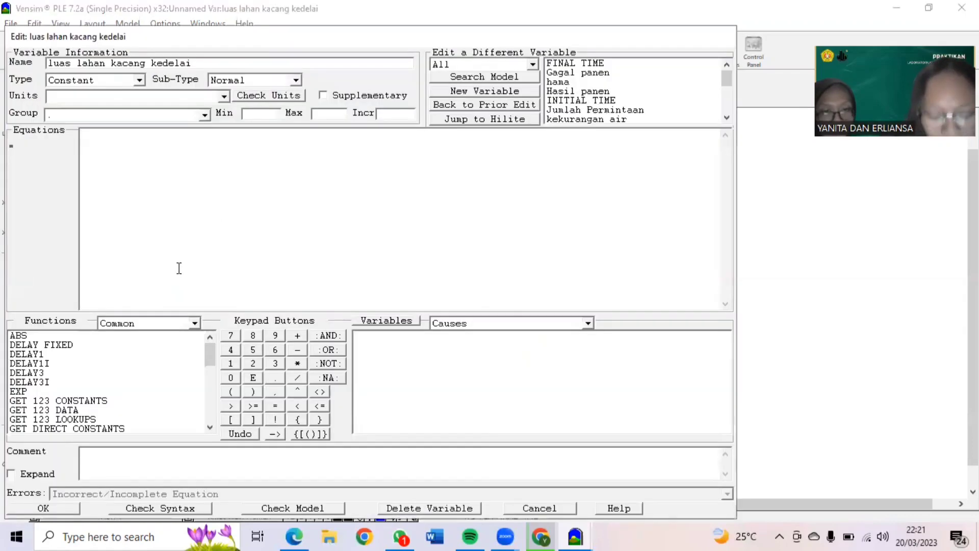
{"action": "type", "text": "0"}
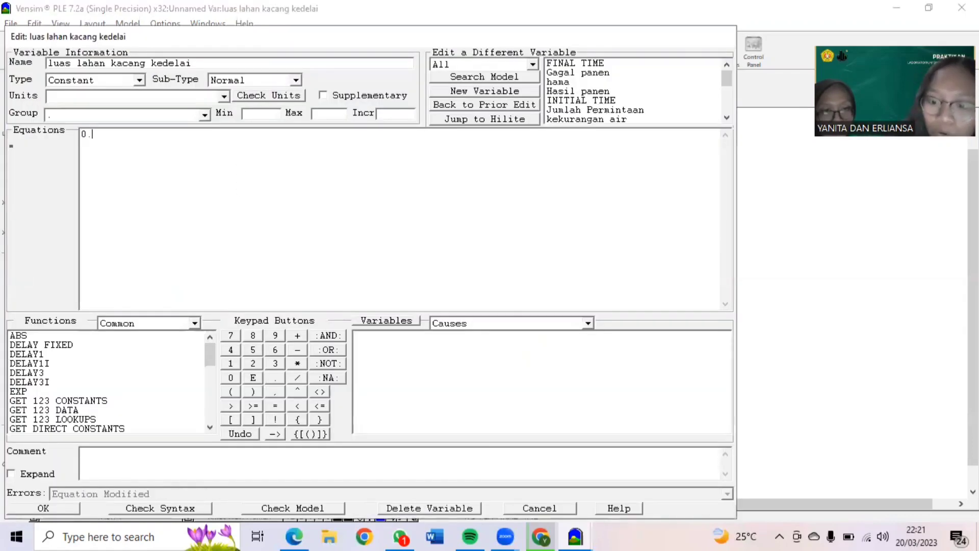
{"action": "type", "text": ".5"}
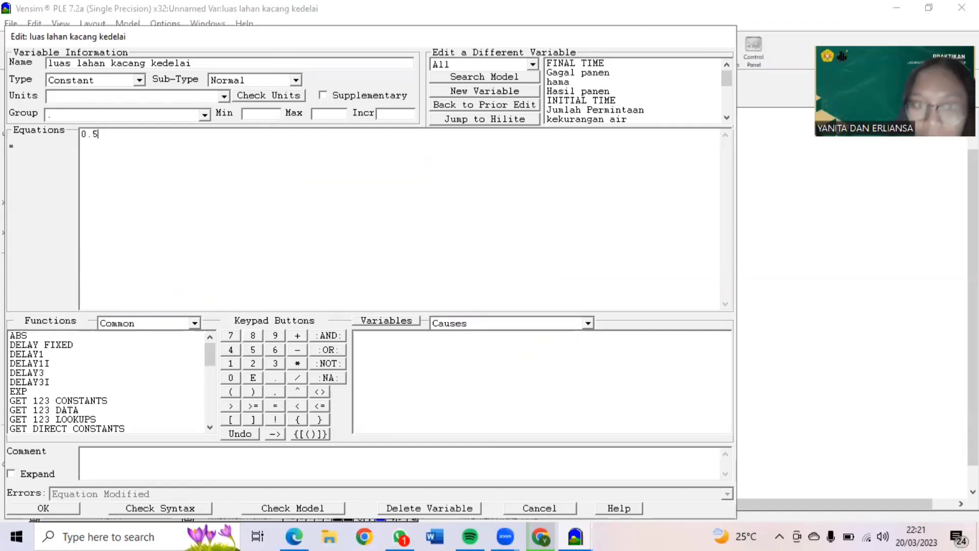
{"action": "type", "text": "*"}
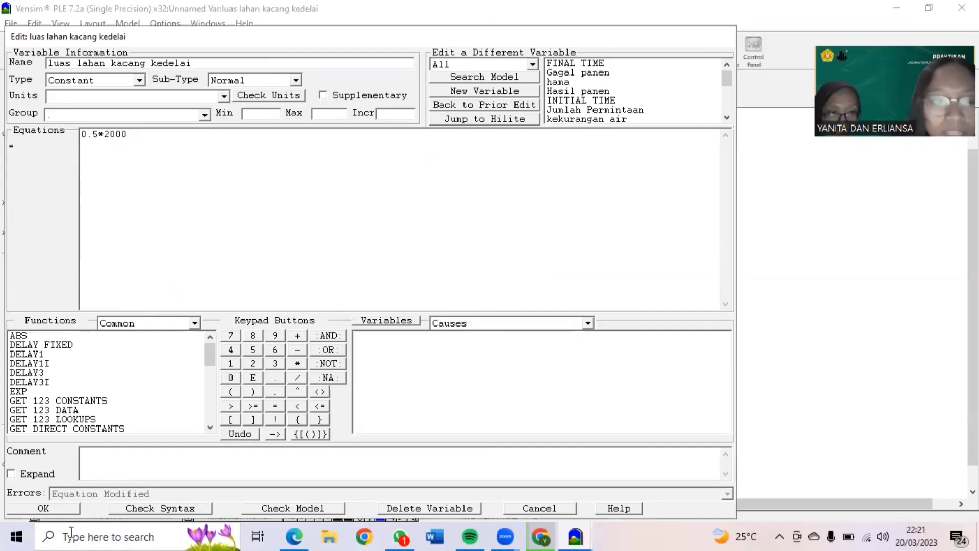
{"action": "left_click", "coordinate": [57, 510]}
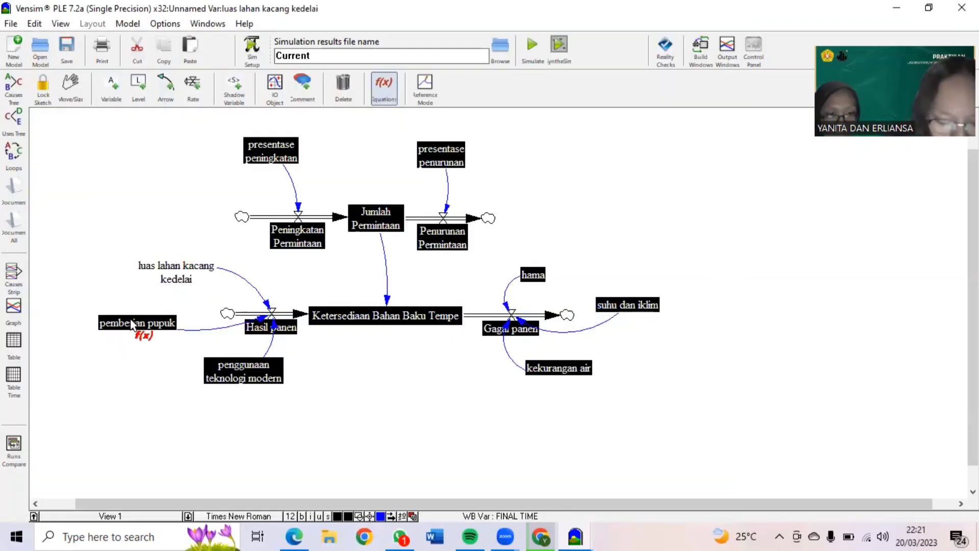
Set the equation of the variable pemberian pupuk to 0.3*1000.
{"action": "left_click", "coordinate": [132, 324]}
{"action": "type", "text": "0"}
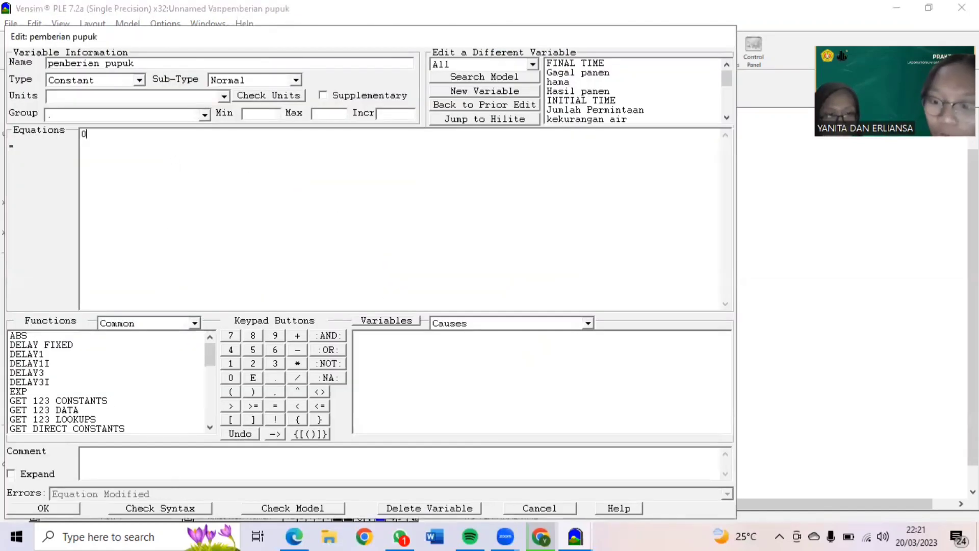
{"action": "type", "text": ".3"}
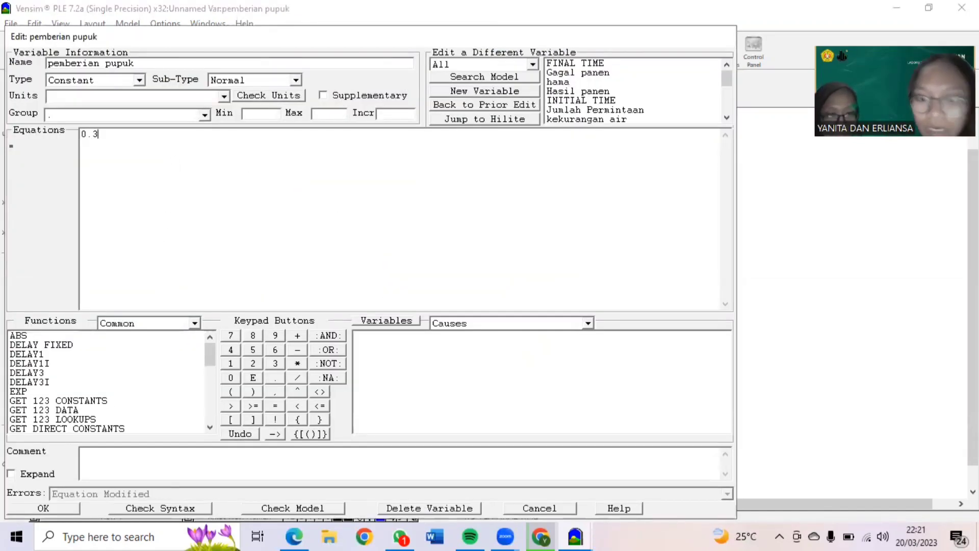
{"action": "type", "text": "*"}
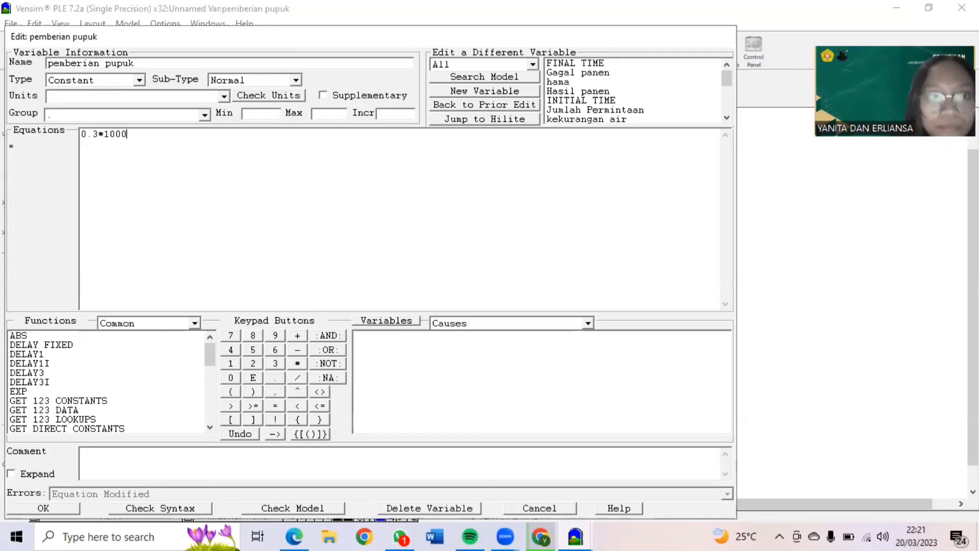
{"action": "left_click", "coordinate": [46, 505]}
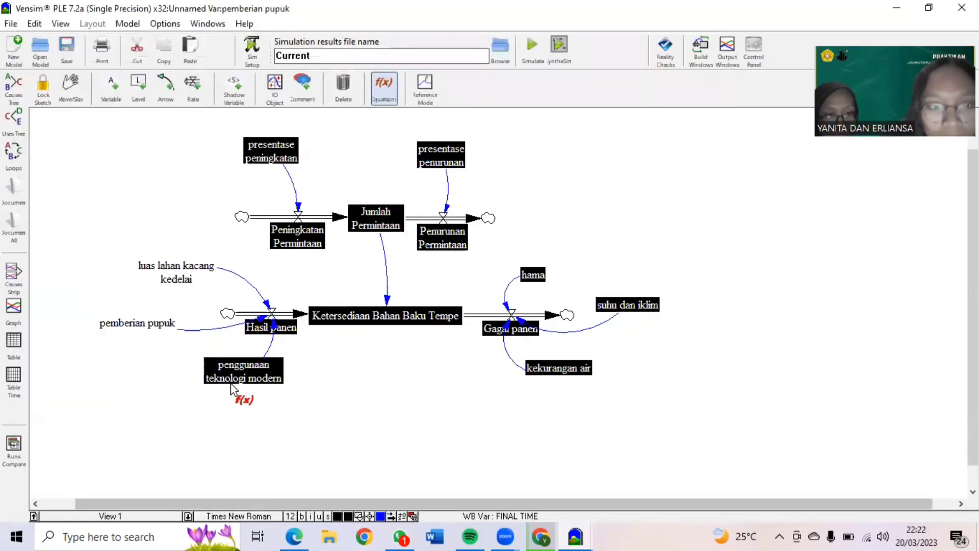
Set the equation of the variable penggunaan teknologi modern to 0.2*2000.
{"action": "left_click", "coordinate": [250, 372]}
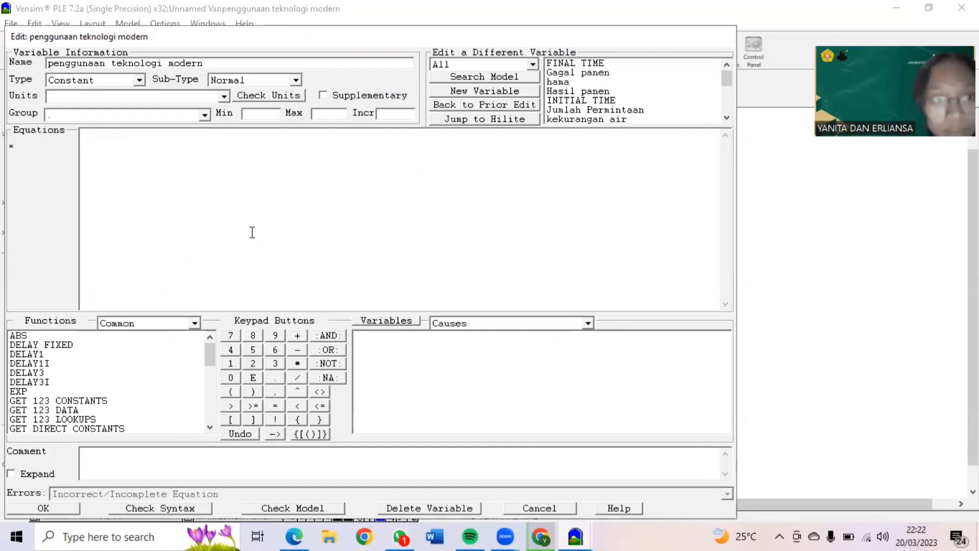
{"action": "type", "text": "0.2*2000"}
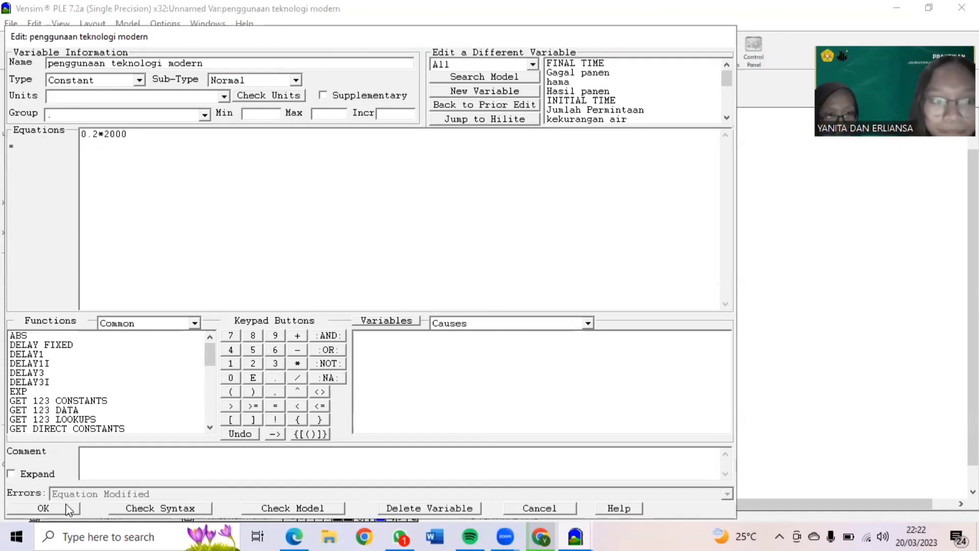
{"action": "left_click", "coordinate": [67, 508]}
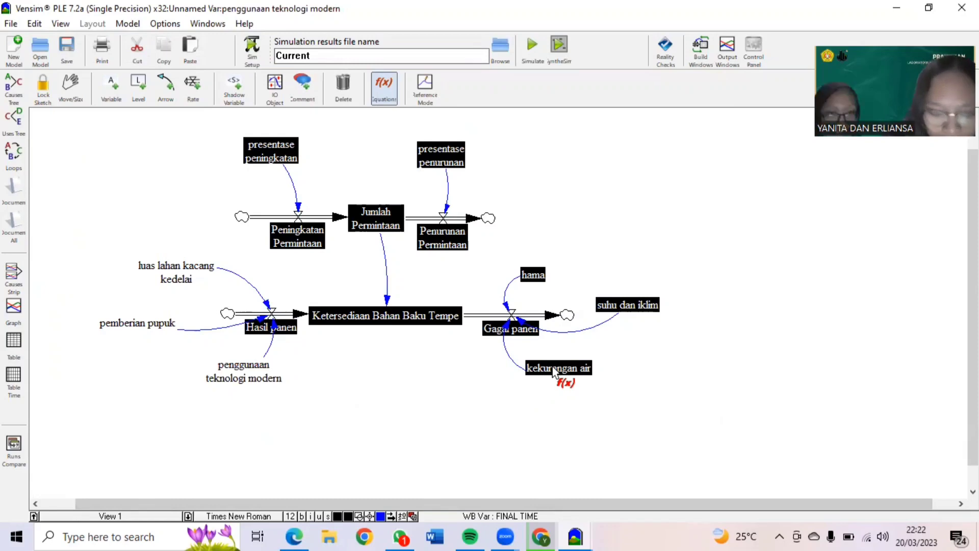
Set the equation of the variable hama to 0.4*200.
{"action": "left_click", "coordinate": [534, 276]}
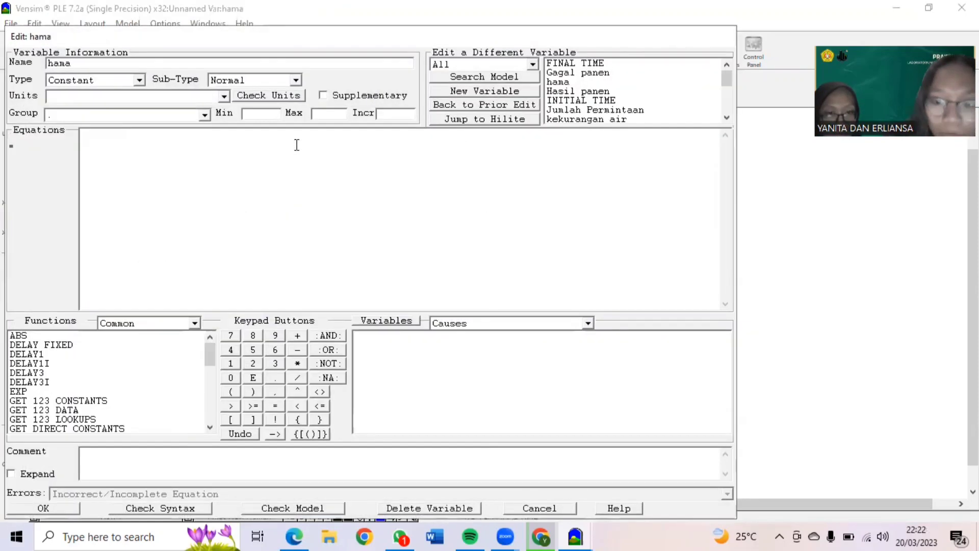
{"action": "type", "text": "0.4"}
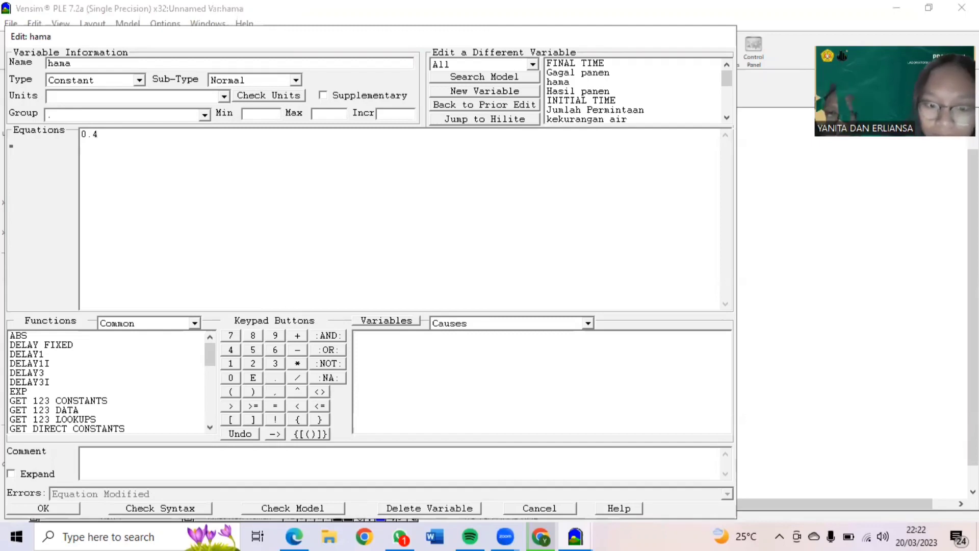
{"action": "type", "text": "*"}
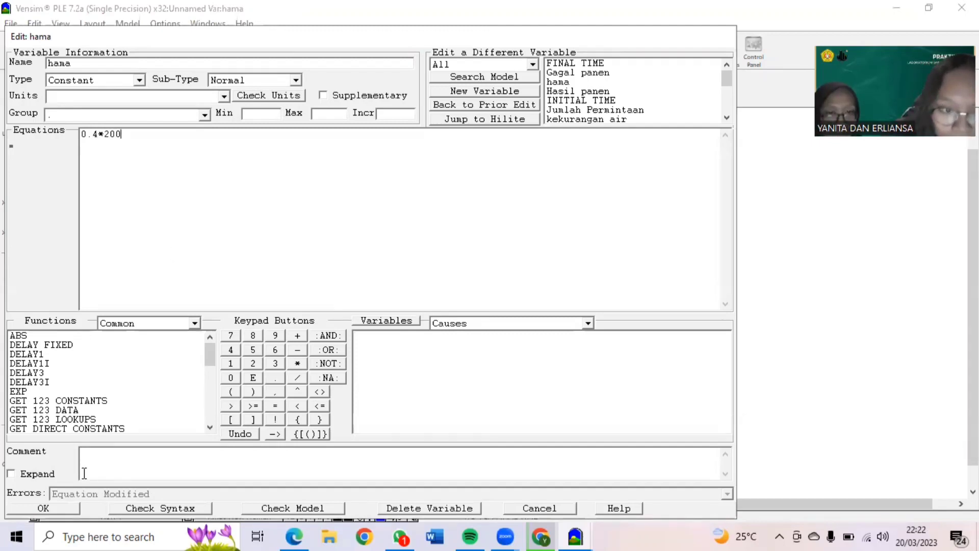
{"action": "left_click", "coordinate": [71, 508]}
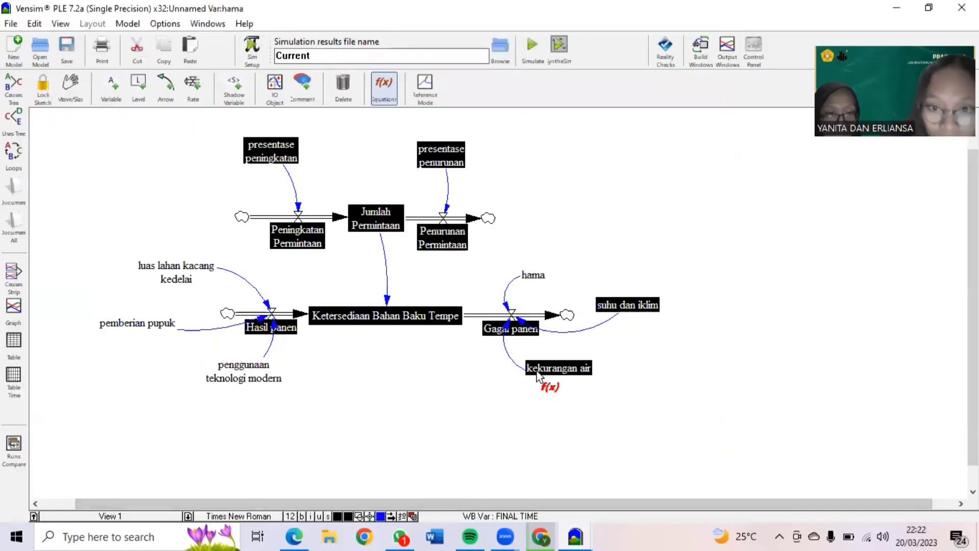
Open the equation of the variable kekurangan air for editing.
{"action": "left_click", "coordinate": [538, 368]}
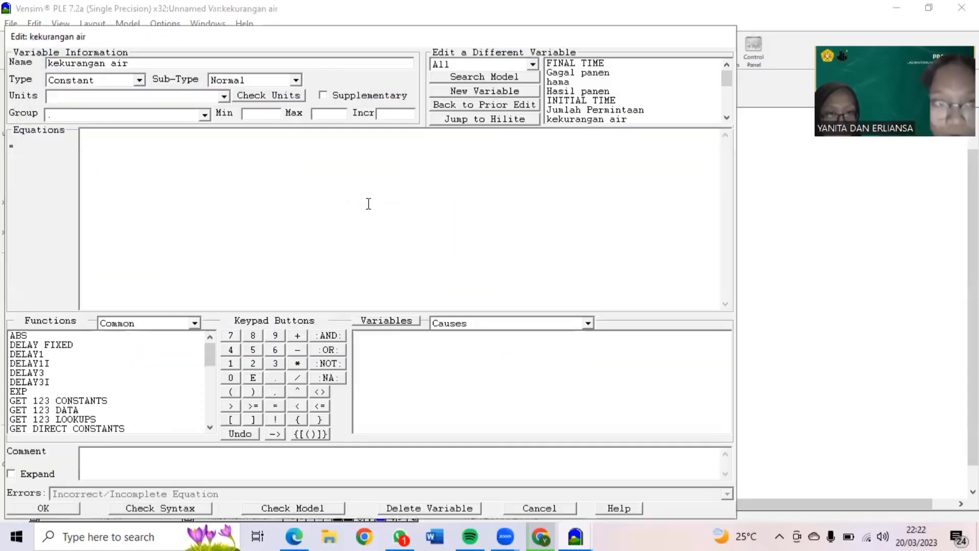
Set the kekurangan air constant's equation to 0.6*200 and decline saving the sketch for automated backup.
{"action": "type", "text": "0.6"}
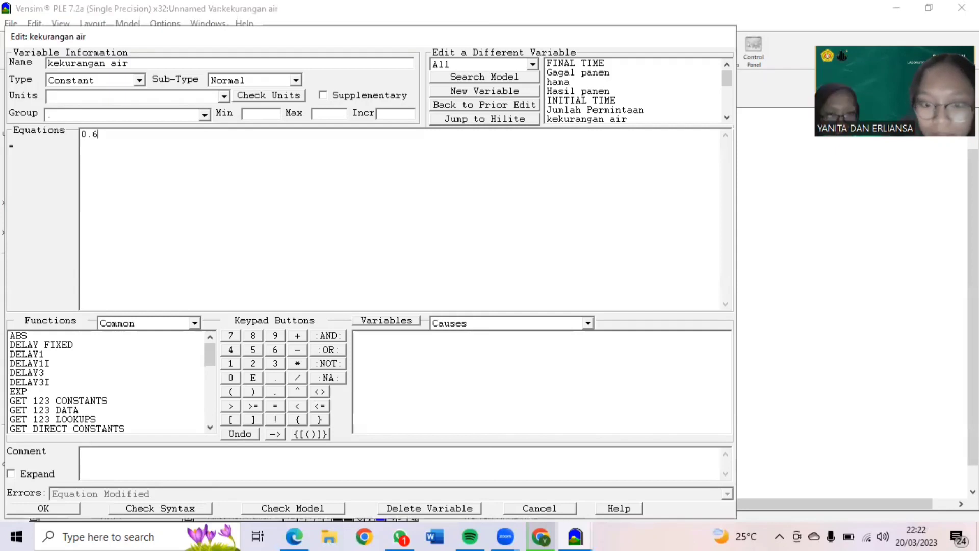
{"action": "type", "text": "*200"}
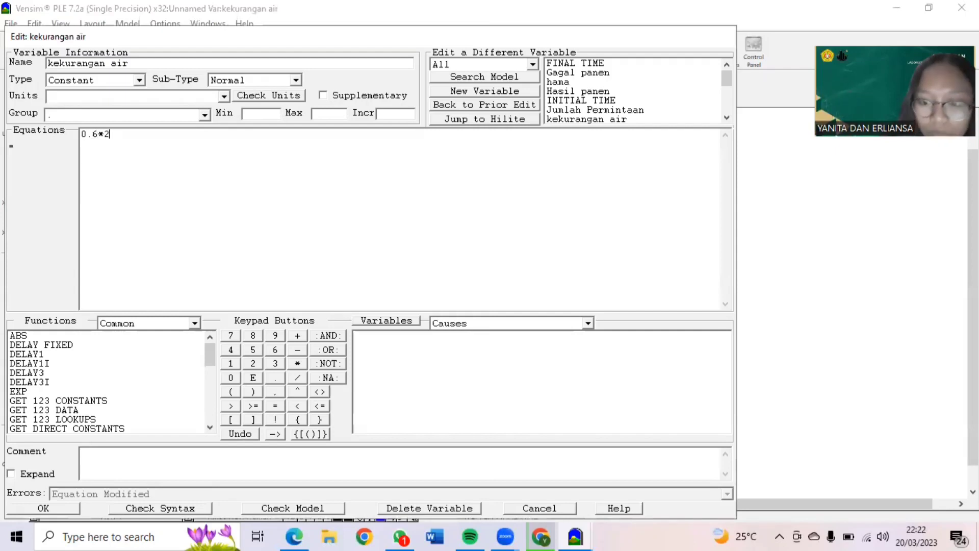
{"action": "left_click", "coordinate": [77, 508]}
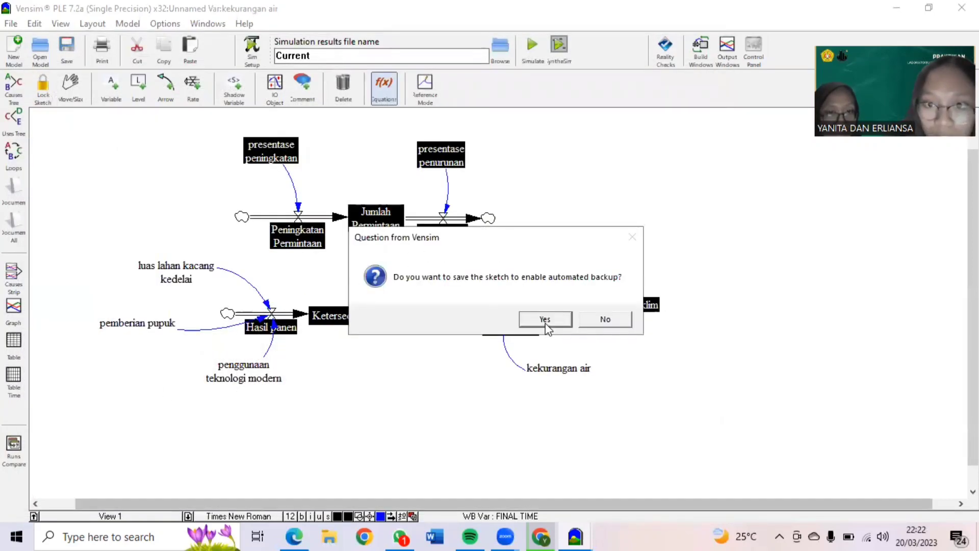
{"action": "left_click", "coordinate": [605, 320]}
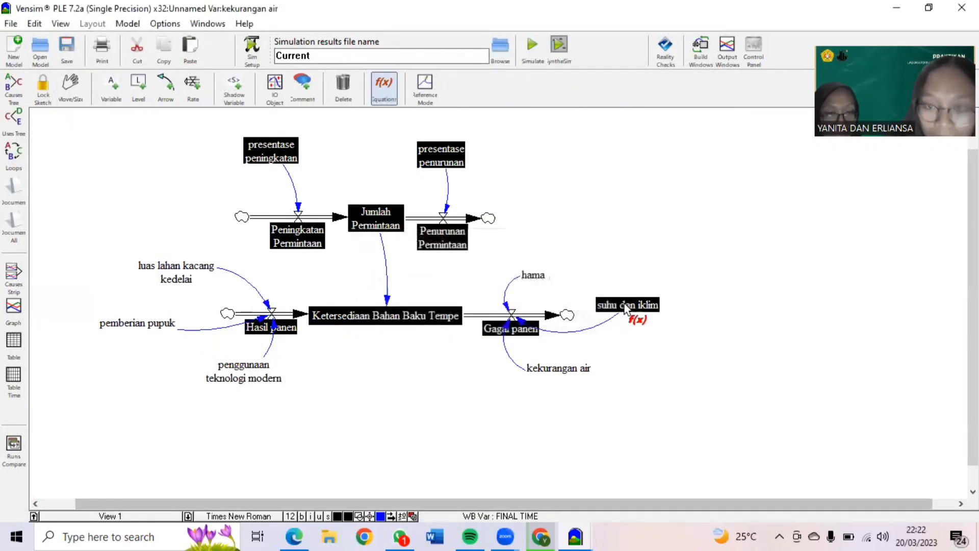
Define the suhu dan iklim constant with the equation 0.8*200.
{"action": "left_click", "coordinate": [627, 306]}
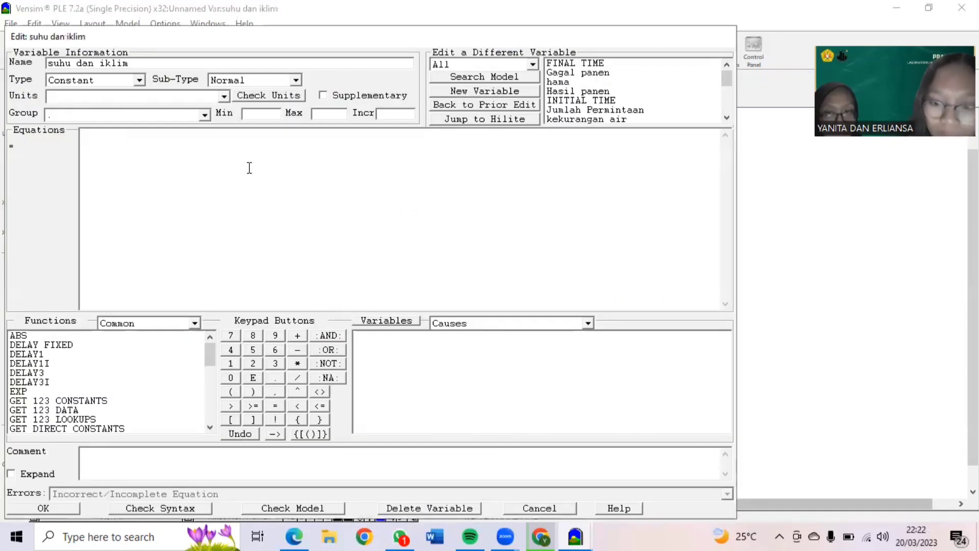
{"action": "type", "text": "0"}
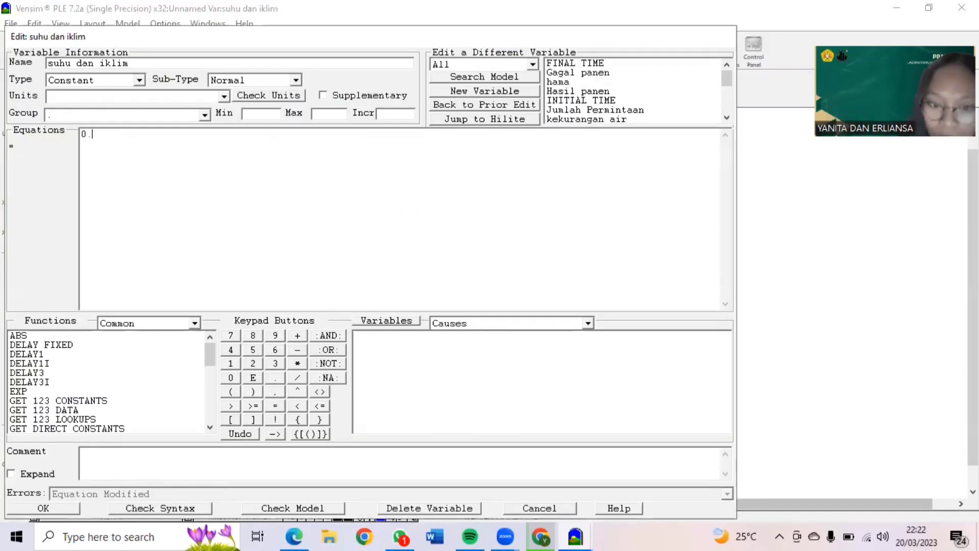
{"action": "type", "text": ".8"}
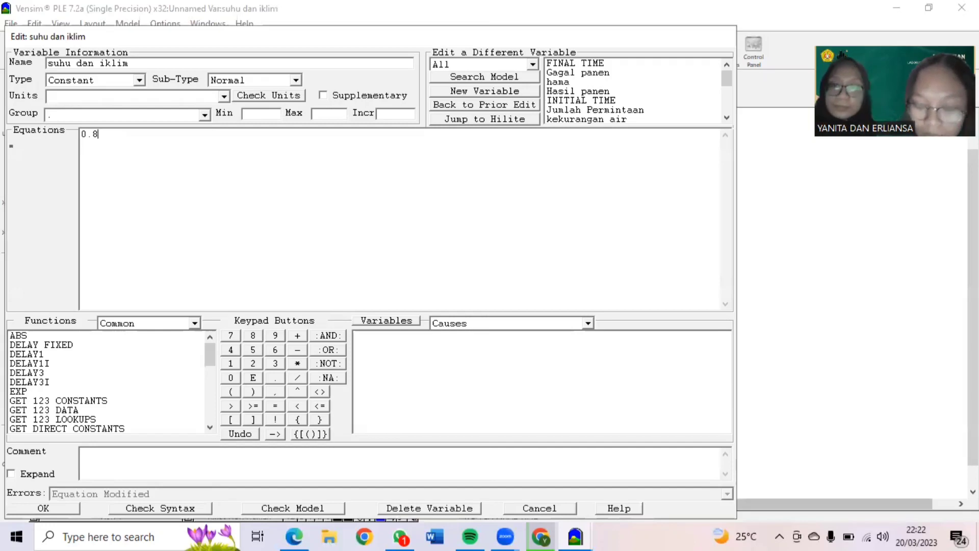
{"action": "type", "text": "*200"}
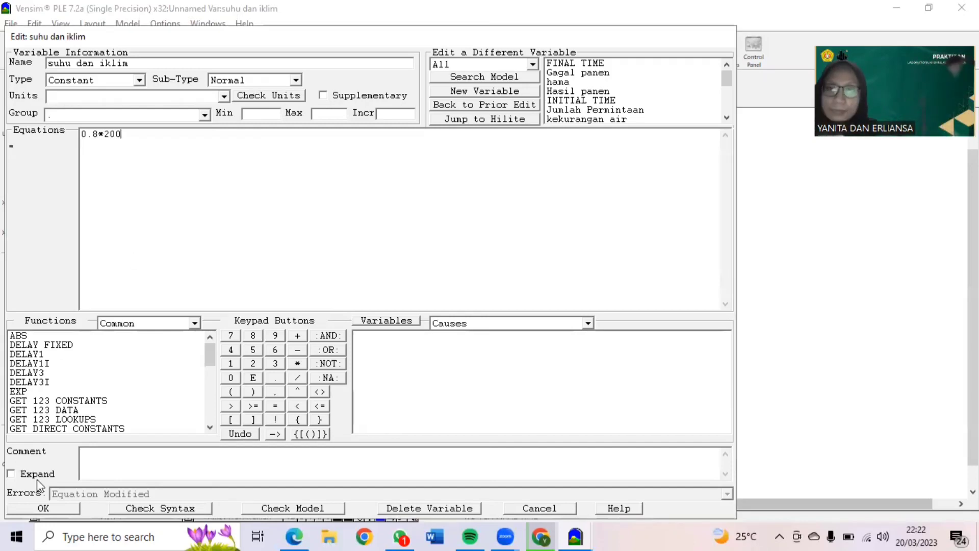
{"action": "left_click", "coordinate": [51, 504]}
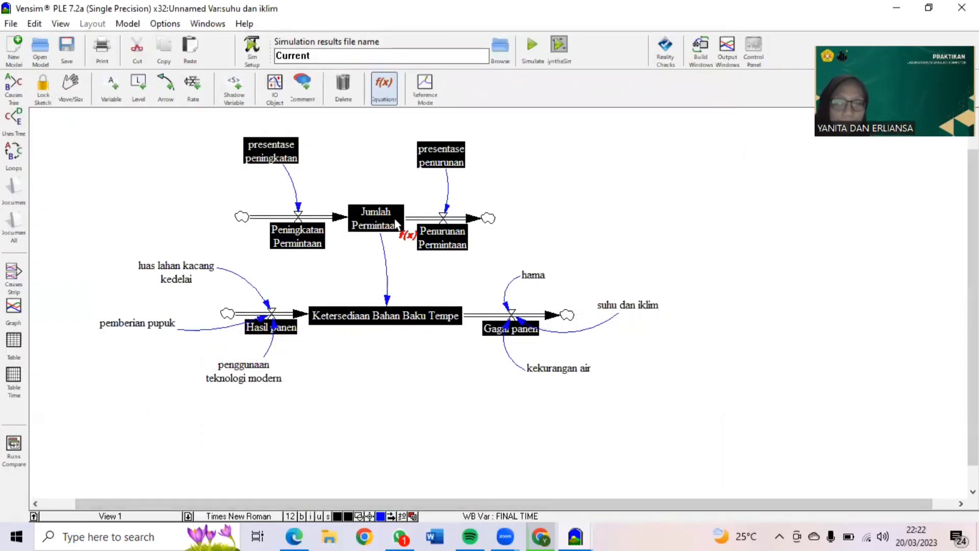
Set the constant presentase penurunan to 0.9 and the constant presentase peningkatan to 0.5.
{"action": "left_click", "coordinate": [441, 164]}
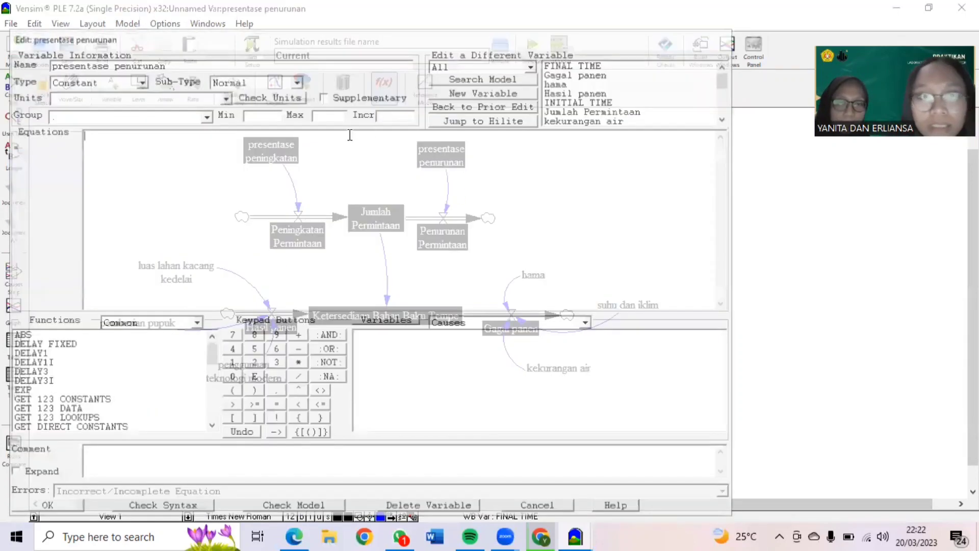
{"action": "type", "text": "0.9"}
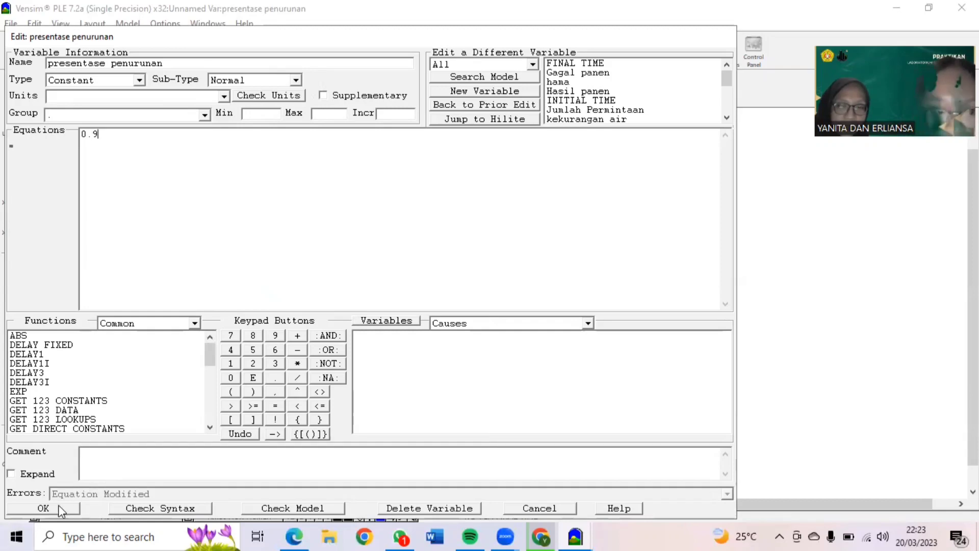
{"action": "left_click", "coordinate": [43, 508]}
{"action": "left_click", "coordinate": [267, 153]}
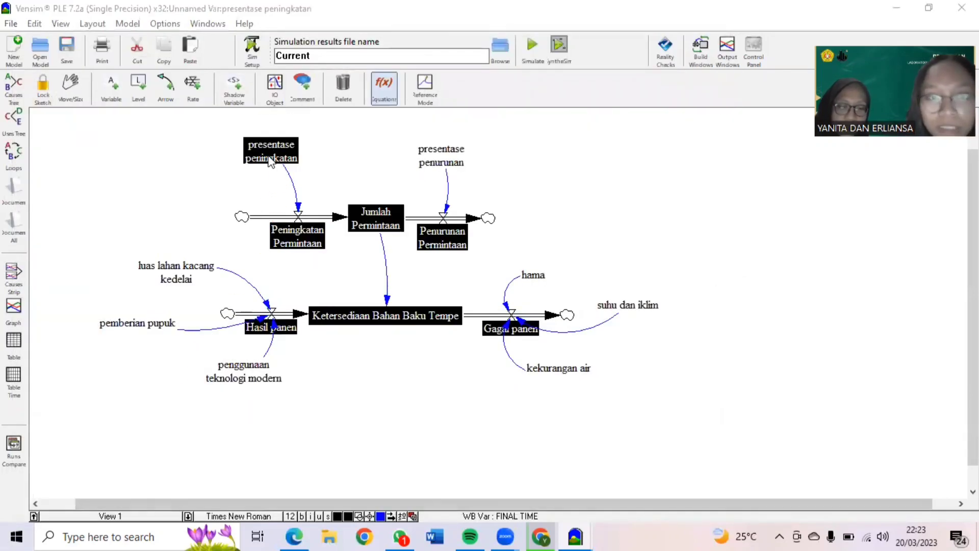
{"action": "type", "text": "0.5"}
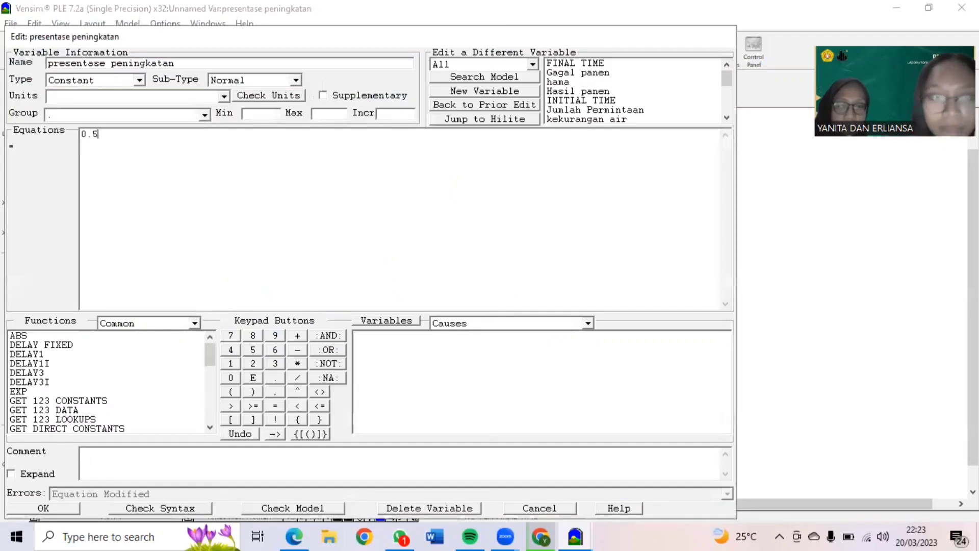
{"action": "left_click", "coordinate": [51, 512]}
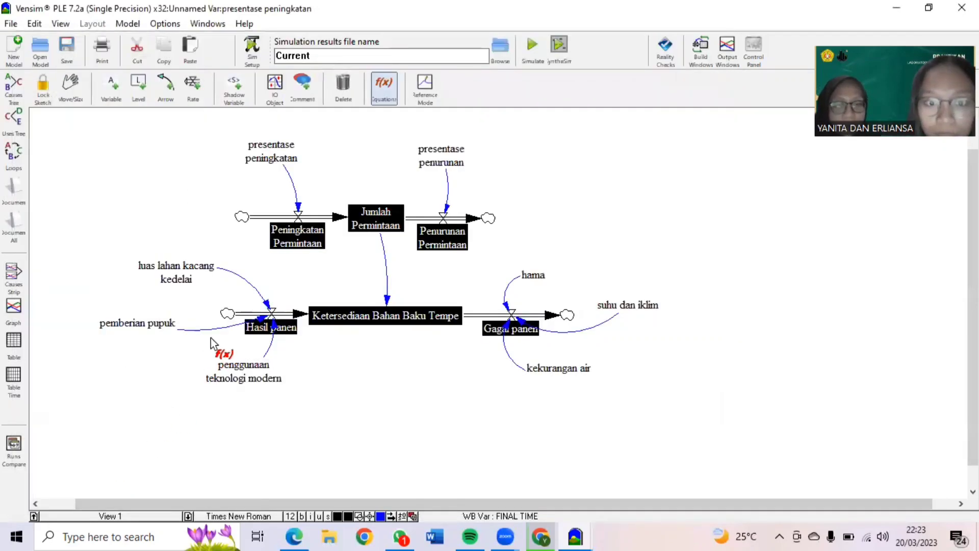
Define the Peningkatan Permintaan rate with the equation presentase peningkatan*1000.
{"action": "left_click", "coordinate": [306, 233]}
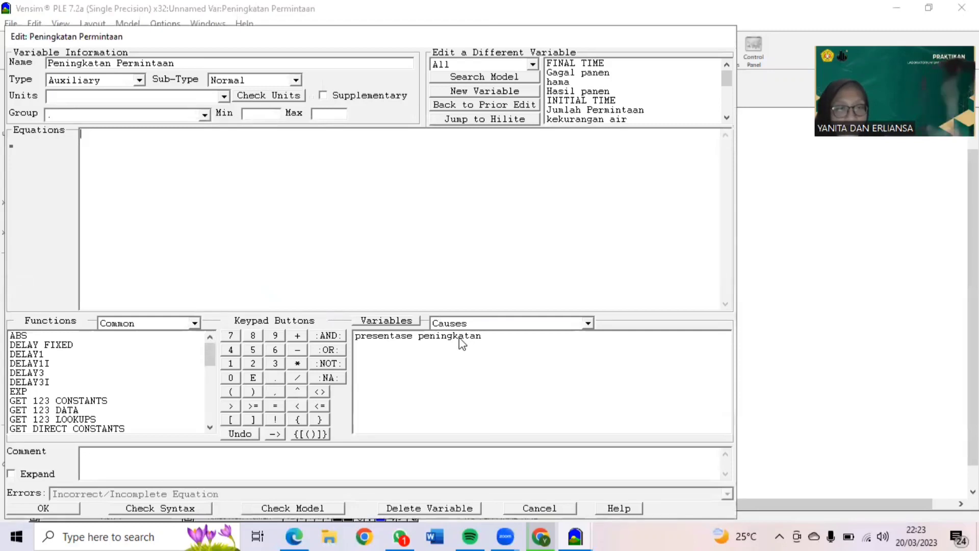
{"action": "left_click", "coordinate": [460, 338]}
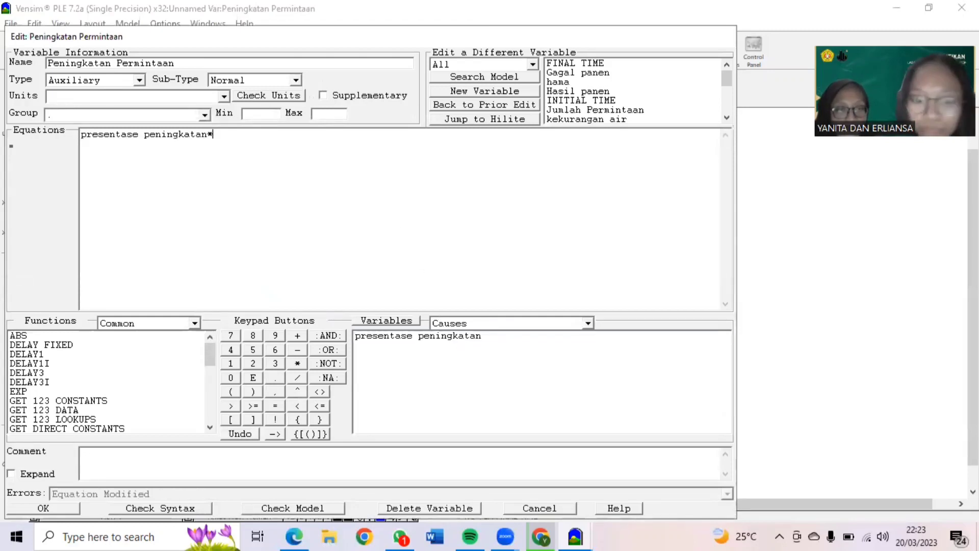
{"action": "type", "text": "*1000"}
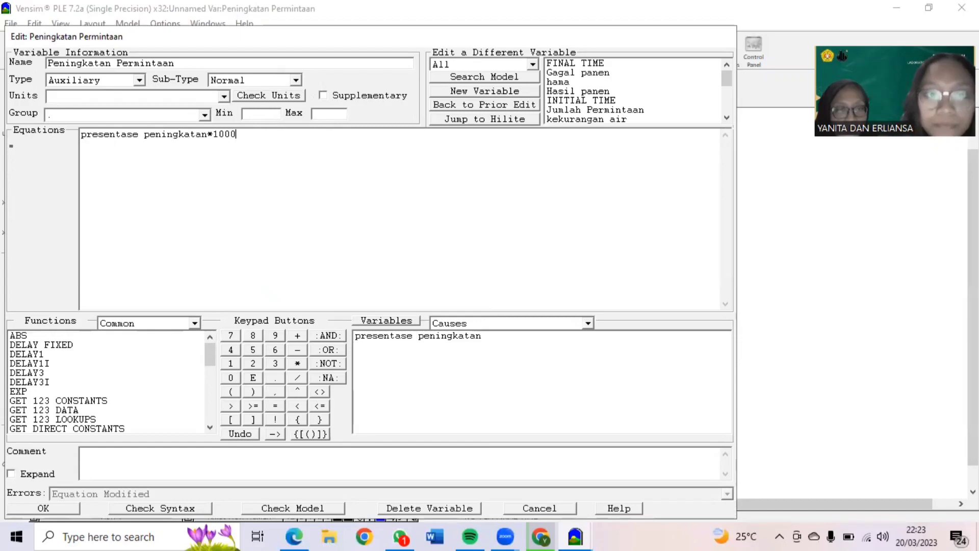
{"action": "left_click", "coordinate": [53, 513]}
Define the Penurunan Permintaan rate with the equation presentase penurunan*1000.
{"action": "left_click", "coordinate": [447, 245]}
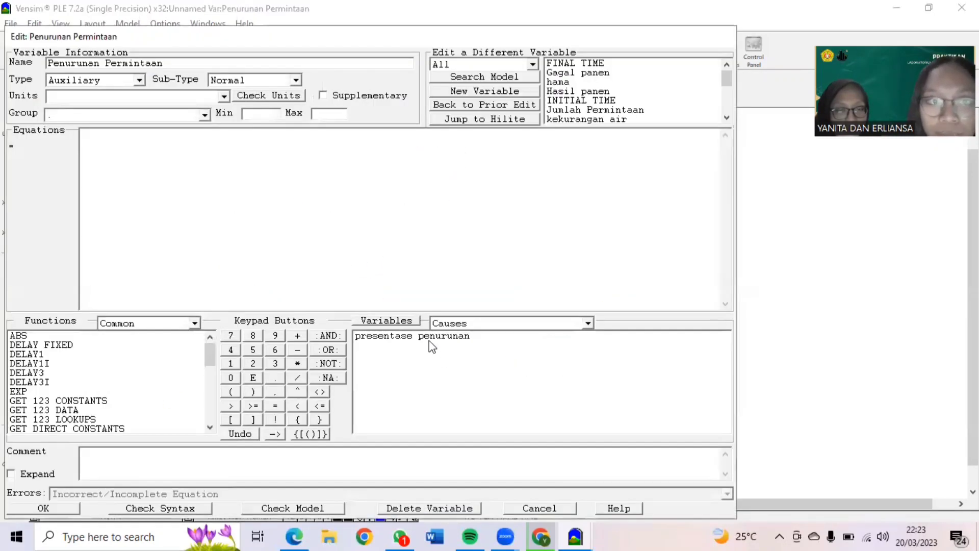
{"action": "left_click", "coordinate": [430, 337]}
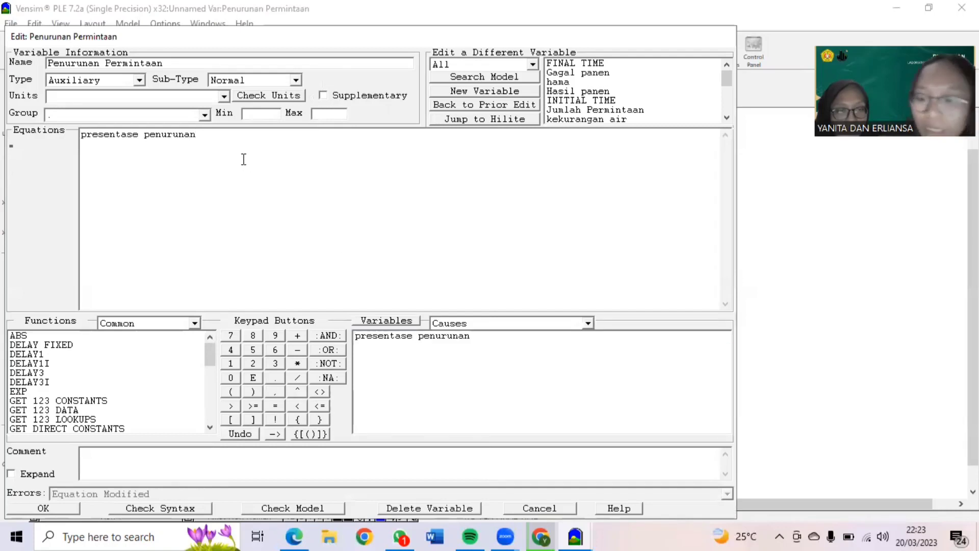
{"action": "type", "text": "*1000"}
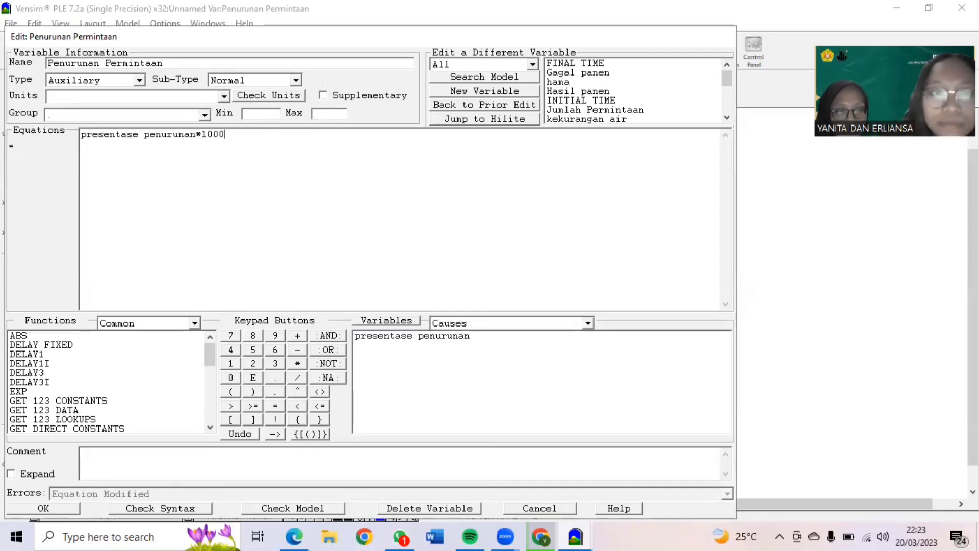
{"action": "left_click", "coordinate": [63, 504]}
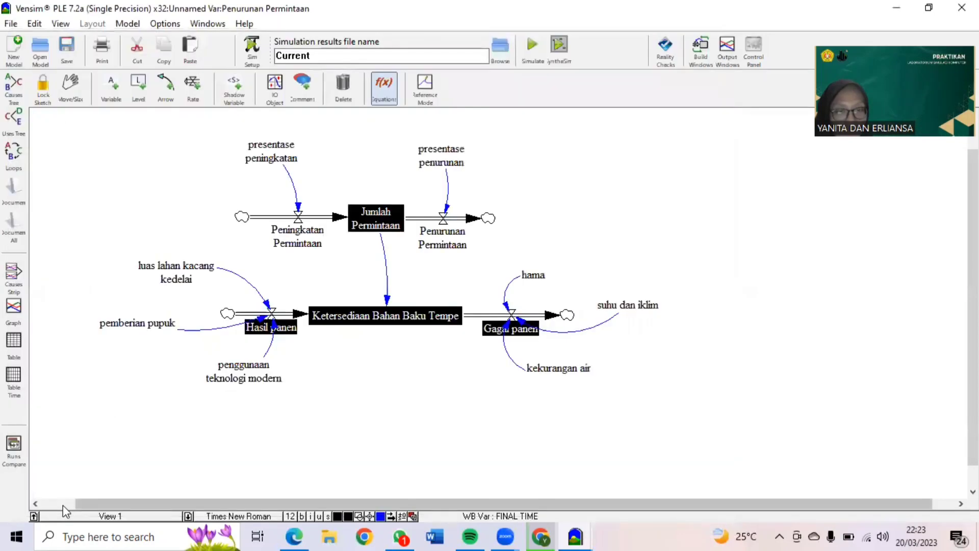
Define the Hasil panen rate as the sum luas lahan kacang kedelai+pemberian pupuk+penggunaan teknologi modern.
{"action": "left_click", "coordinate": [285, 330]}
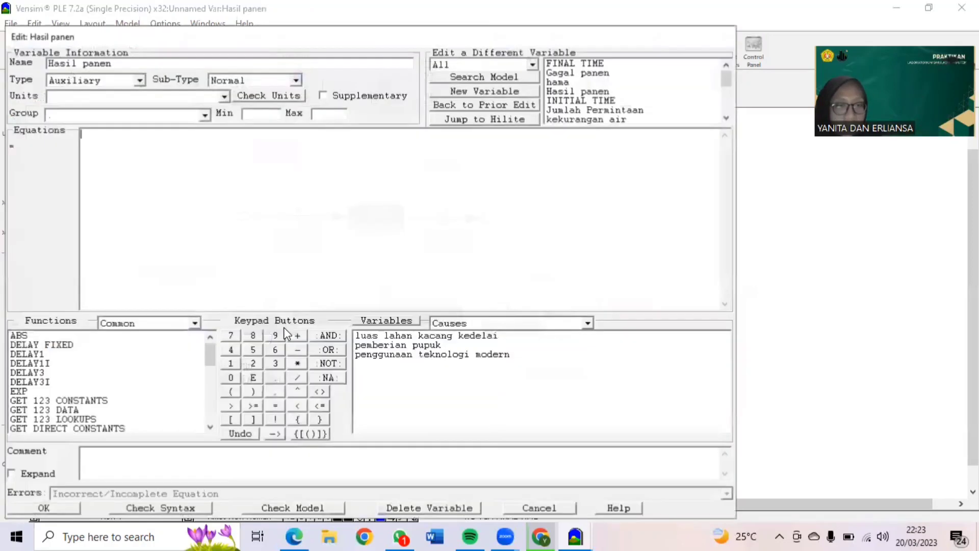
{"action": "left_click", "coordinate": [389, 336]}
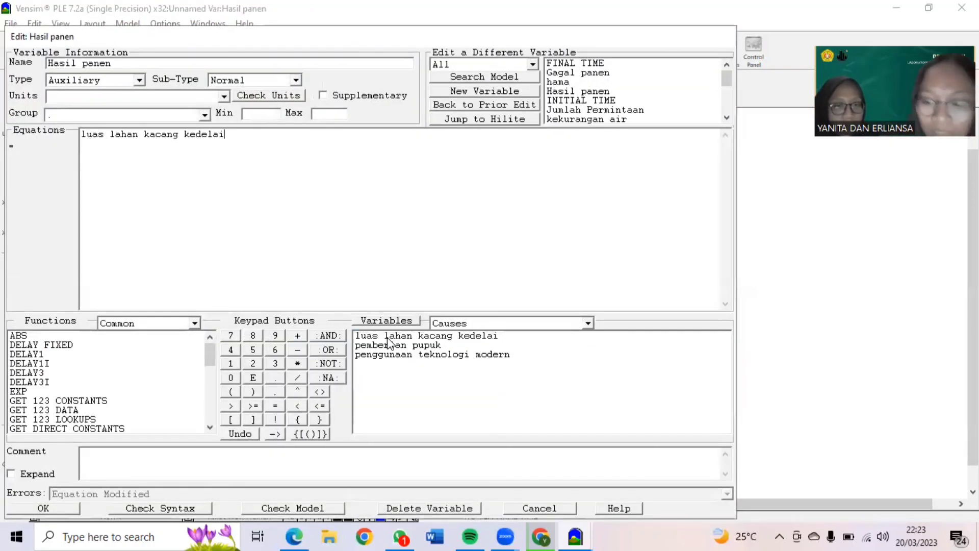
{"action": "type", "text": "+"}
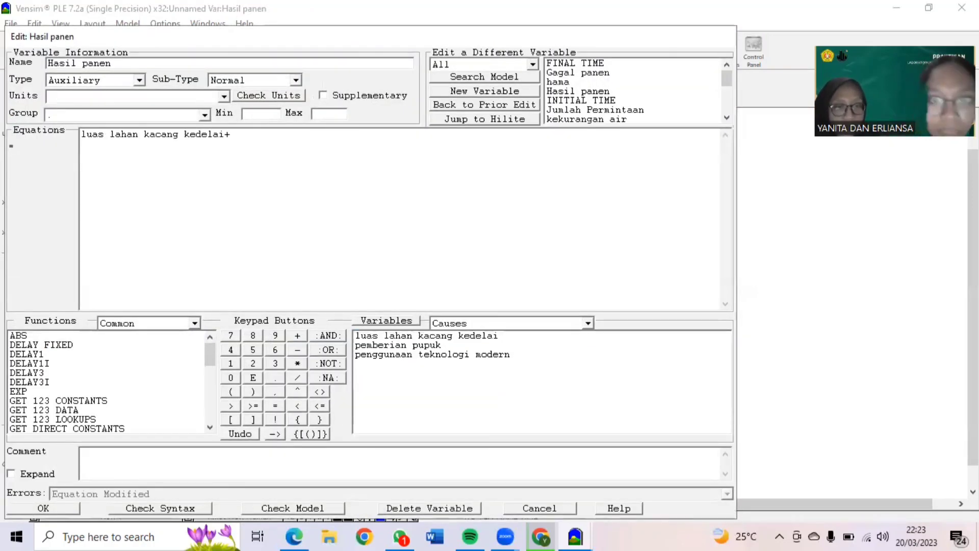
{"action": "left_click", "coordinate": [390, 347]}
{"action": "type", "text": "+"}
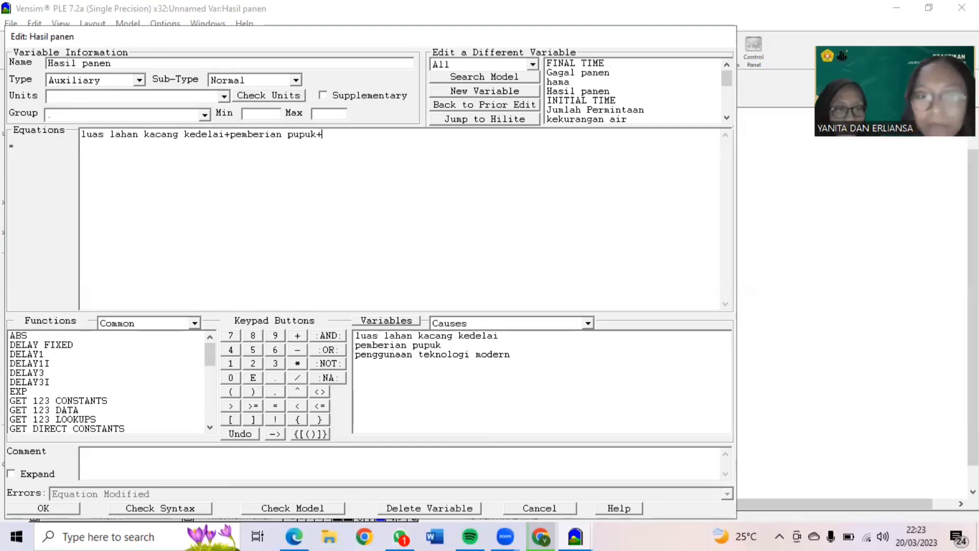
{"action": "left_click", "coordinate": [395, 355]}
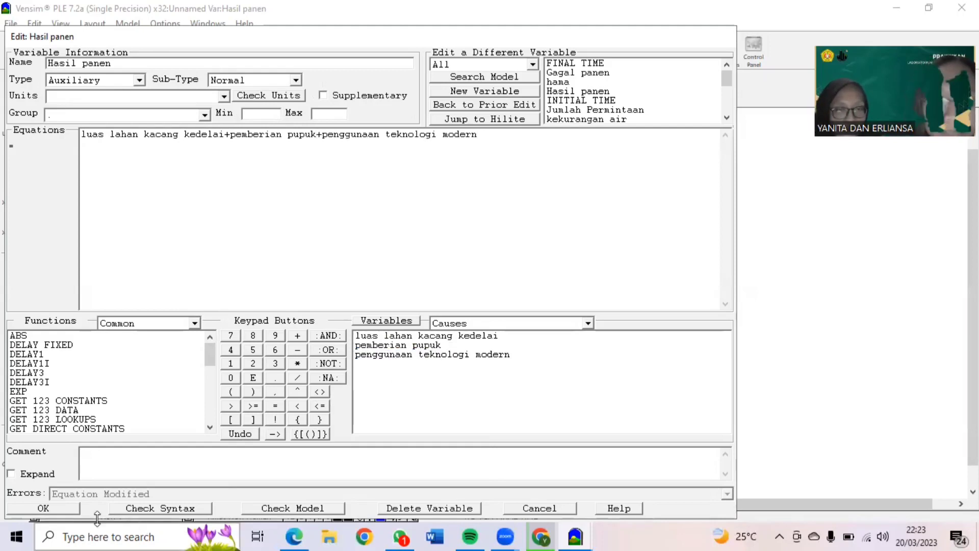
{"action": "left_click", "coordinate": [60, 508]}
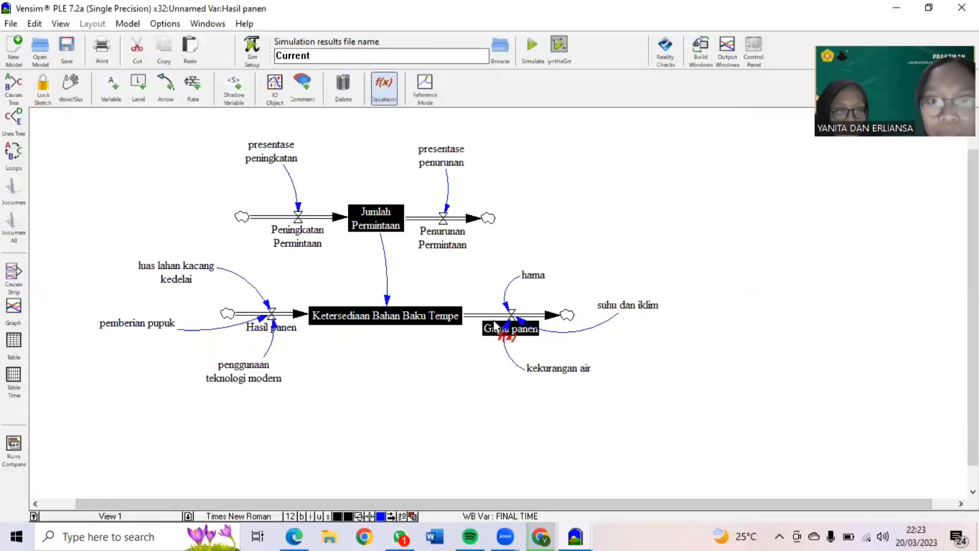
Define the Gagal panen rate as the sum hama+kekurangan air+suhu dan iklim.
{"action": "left_click", "coordinate": [505, 328]}
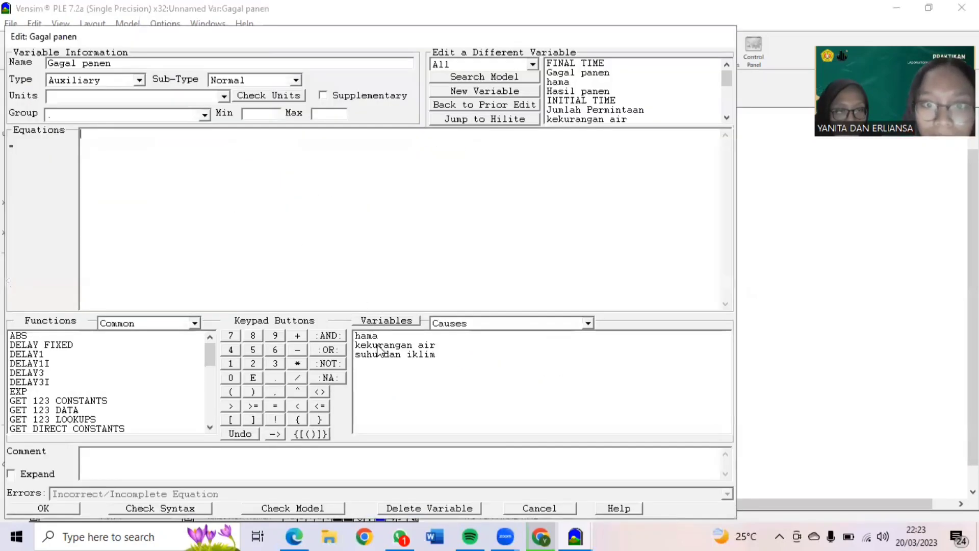
{"action": "left_click", "coordinate": [371, 339]}
{"action": "left_click", "coordinate": [298, 336]}
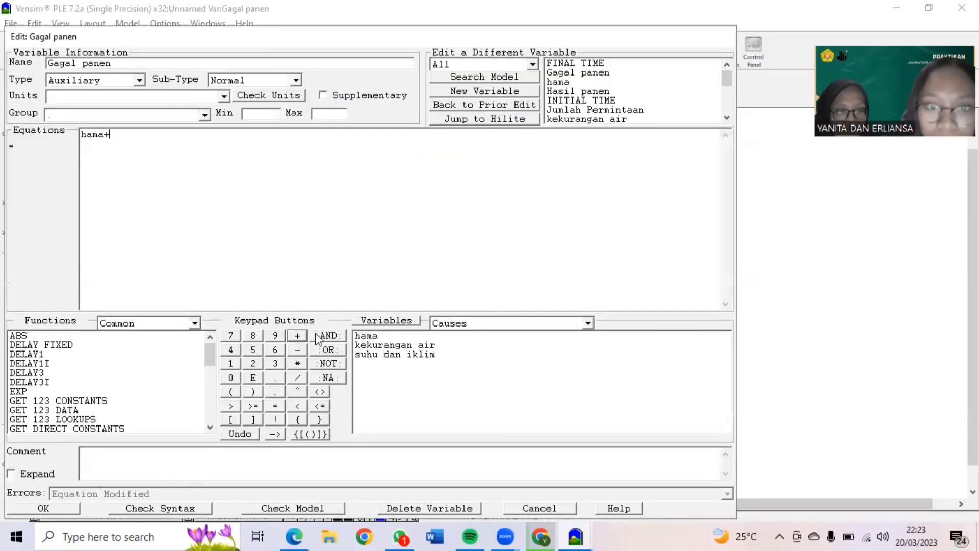
{"action": "left_click", "coordinate": [367, 347]}
{"action": "left_click", "coordinate": [296, 335]}
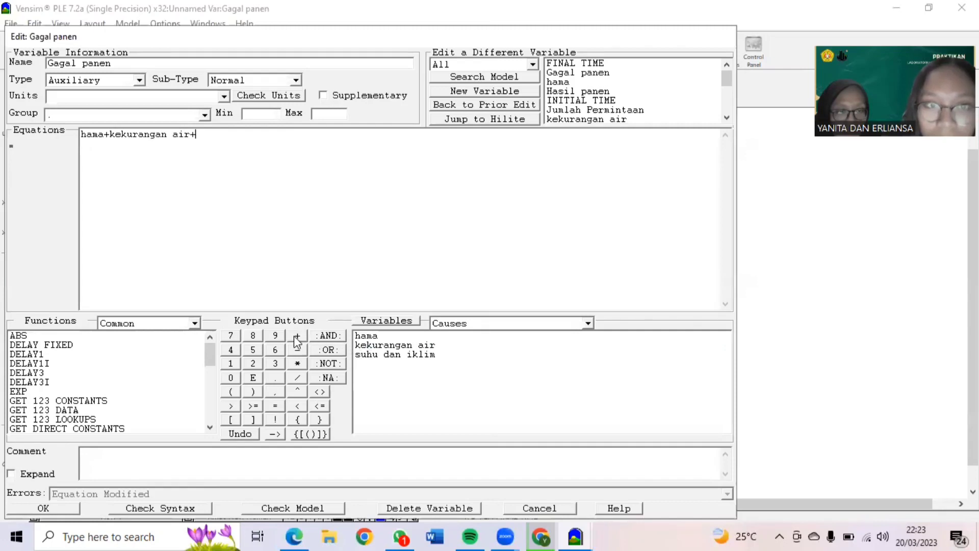
{"action": "left_click", "coordinate": [409, 355]}
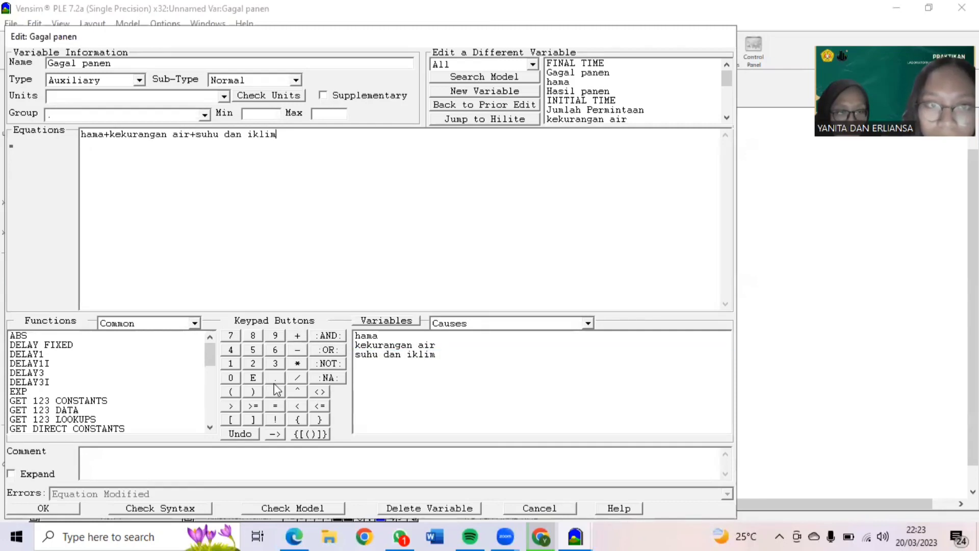
{"action": "left_click", "coordinate": [59, 508]}
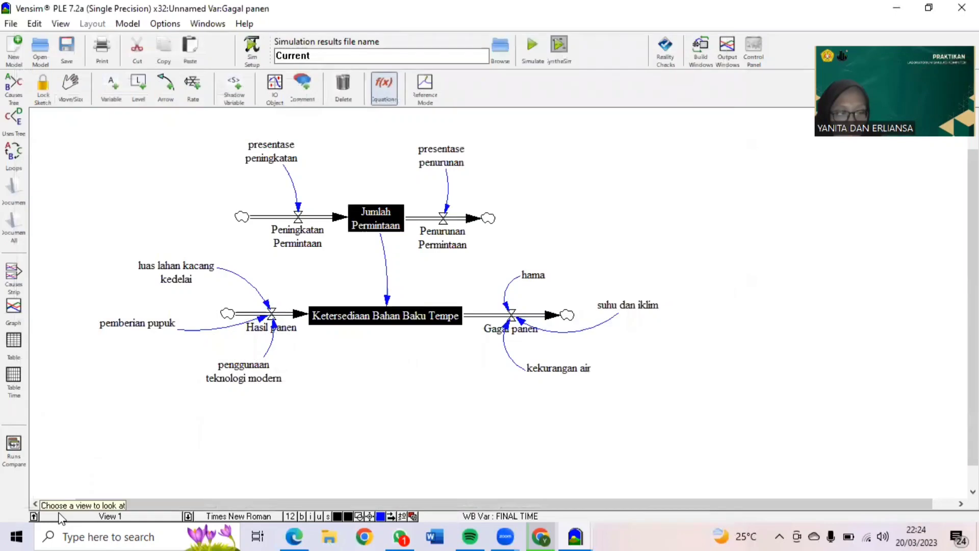
Set the initial value of the Jumlah Permintaan level to 3000, keeping its existing integral equation.
{"action": "left_click", "coordinate": [373, 226]}
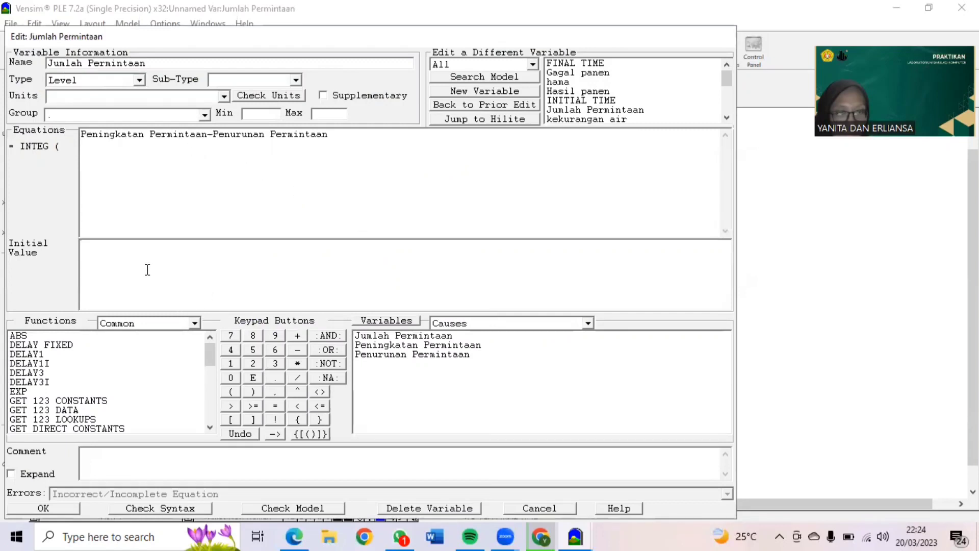
{"action": "type", "text": "3000"}
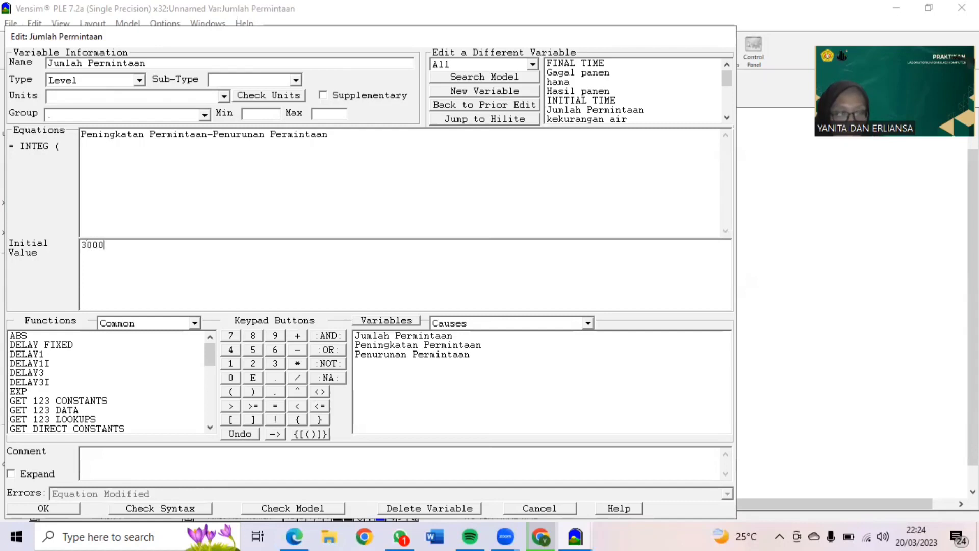
{"action": "left_click", "coordinate": [53, 513]}
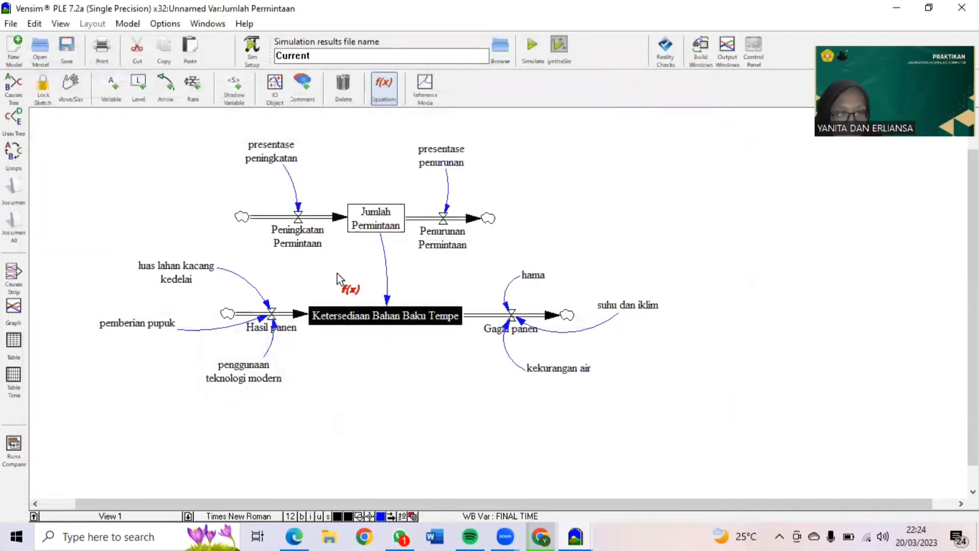
Define the Ketersediaan Bahan Baku Tempe level as Hasil panen-Gagal panen-Jumlah Permintaan with an initial value of 3000.
{"action": "left_click", "coordinate": [351, 313]}
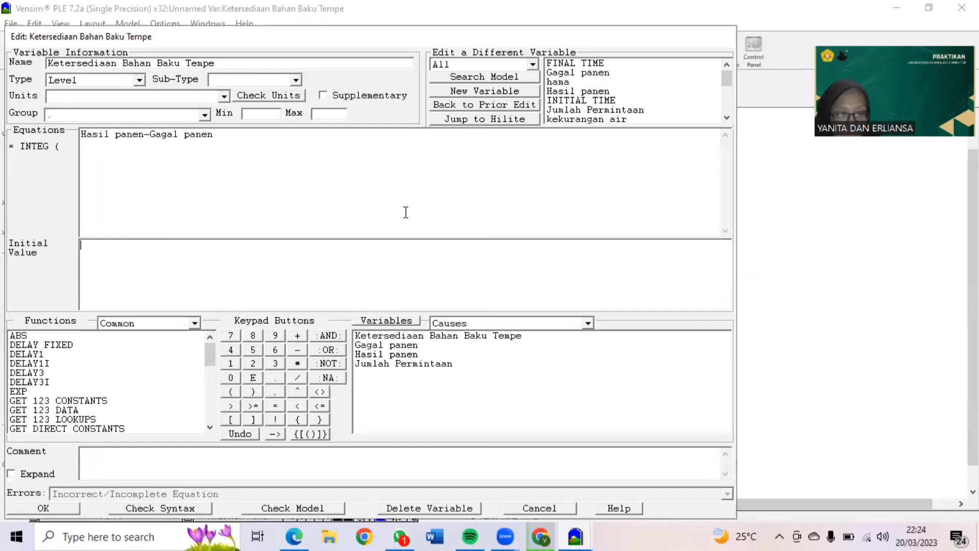
{"action": "left_click", "coordinate": [296, 350]}
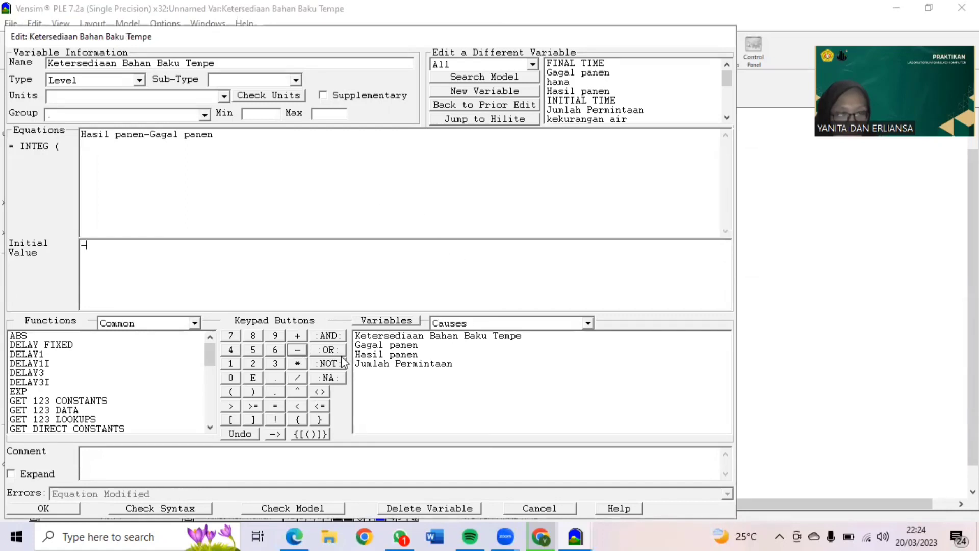
{"action": "key", "text": "BackSpace"}
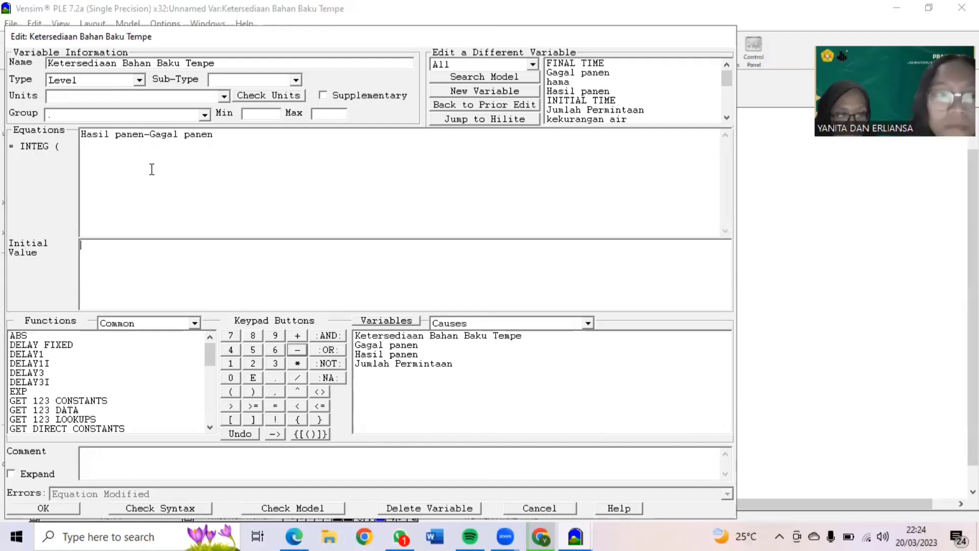
{"action": "left_click", "coordinate": [229, 136]}
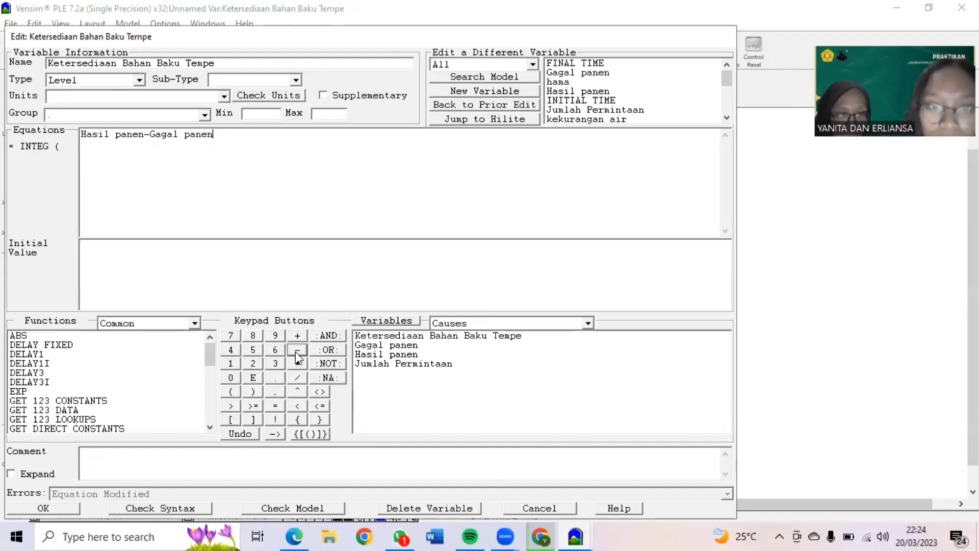
{"action": "left_click", "coordinate": [418, 365]}
{"action": "left_click", "coordinate": [140, 257]}
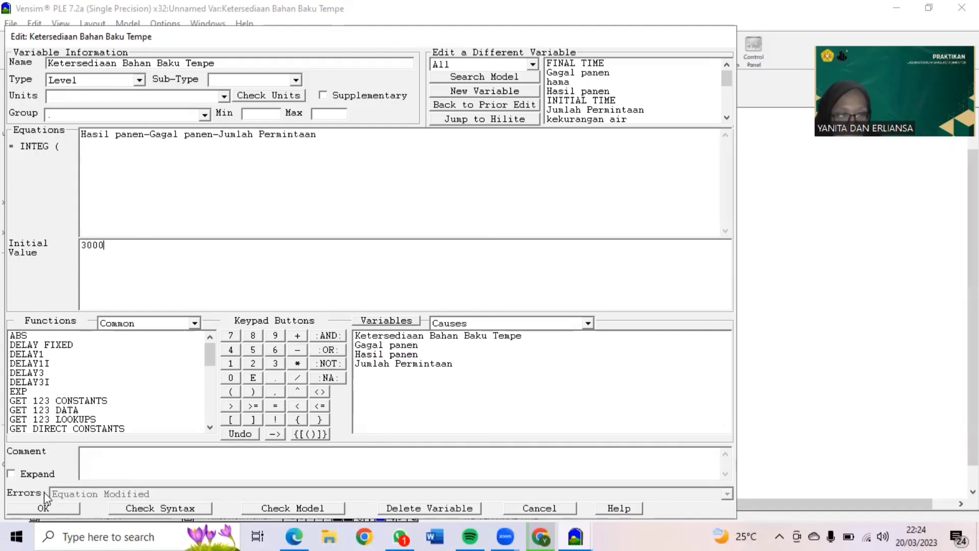
{"action": "left_click", "coordinate": [44, 508]}
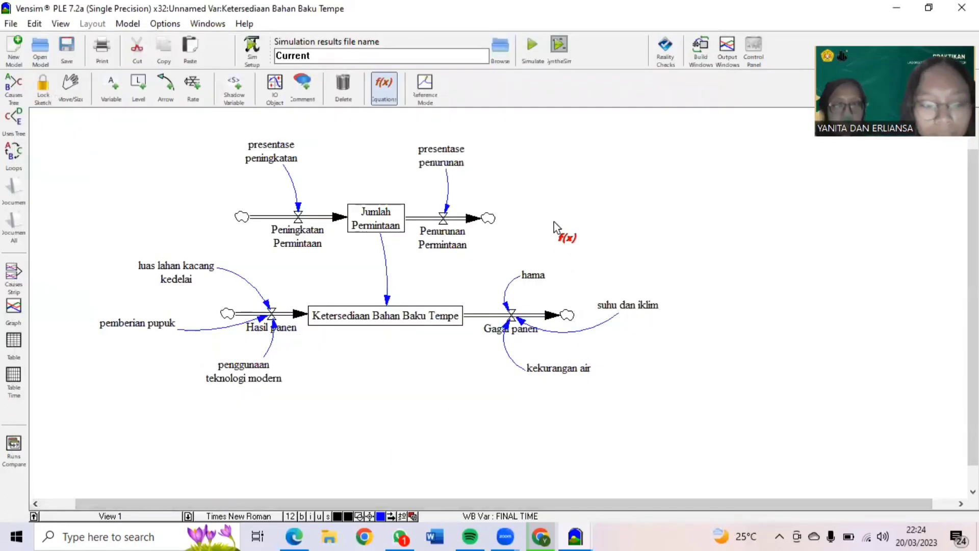
Simulate the model, agreeing to save the sketch for automated backup and overwriting the existing Current dataset.
{"action": "key", "text": "ctrl+a"}
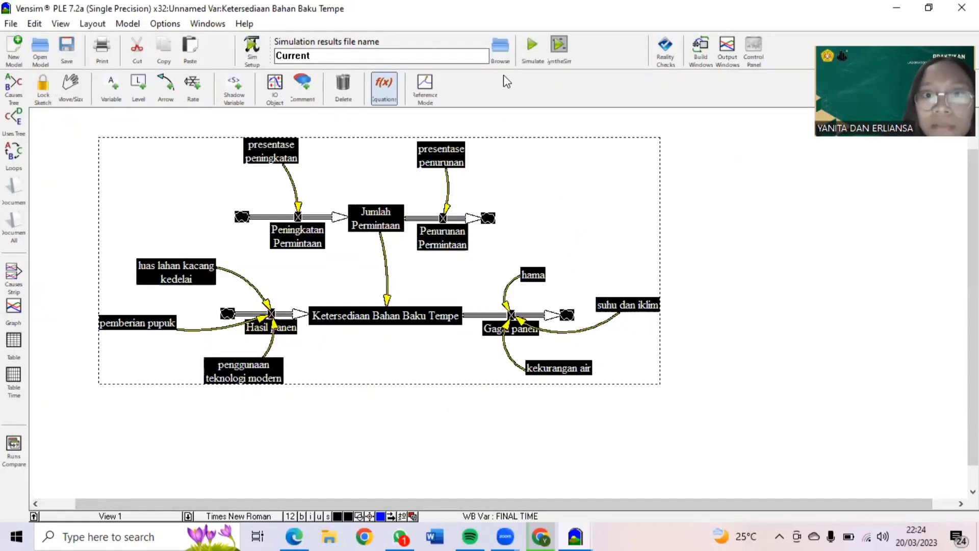
{"action": "key", "text": "alt"}
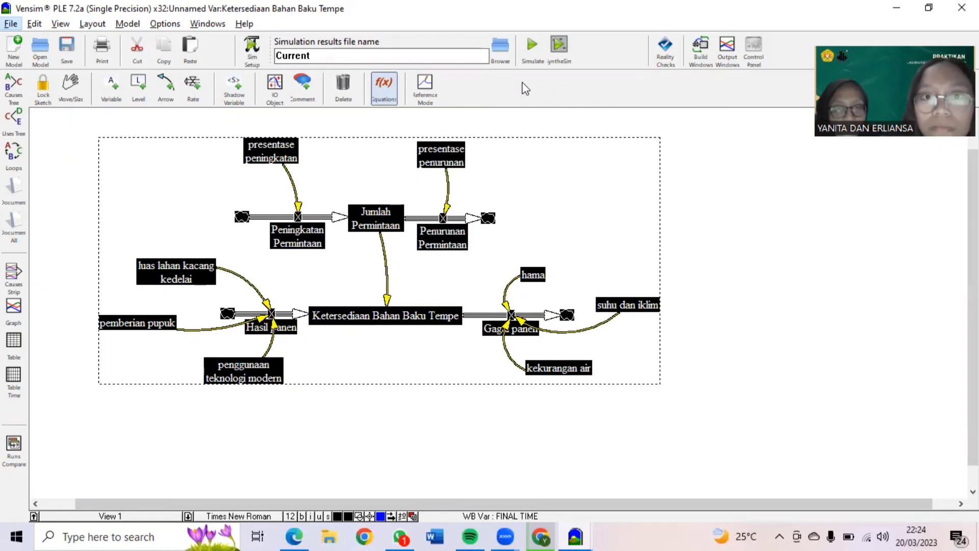
{"action": "key", "text": "alt+Tab"}
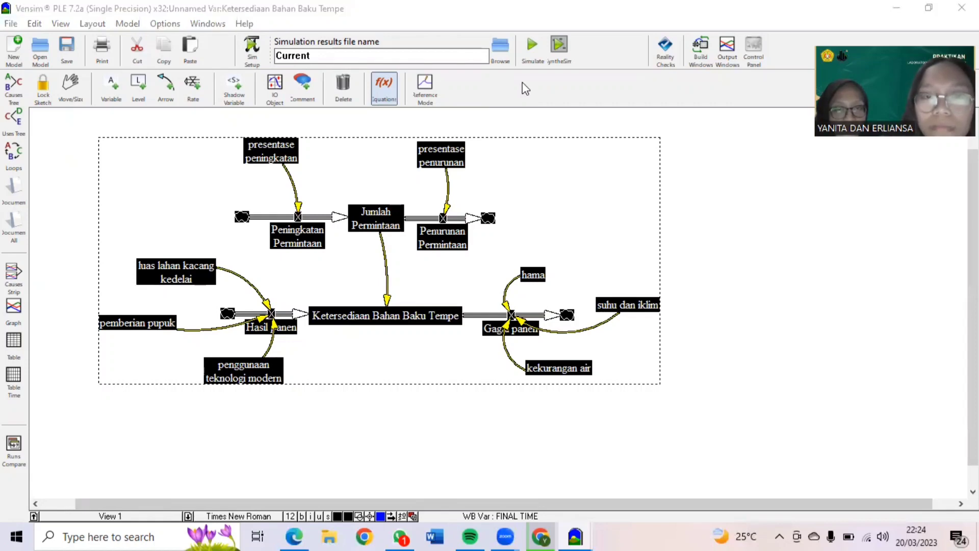
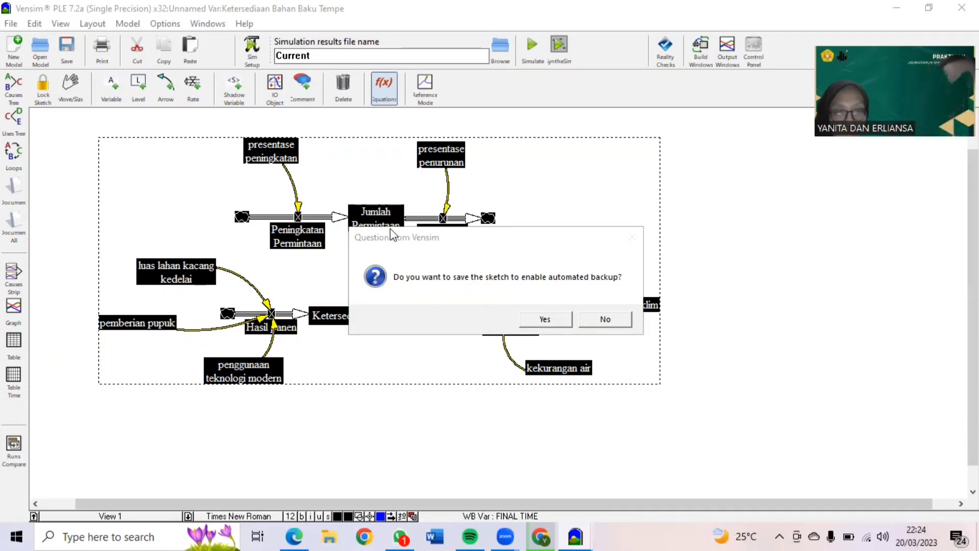
{"action": "left_click", "coordinate": [538, 322]}
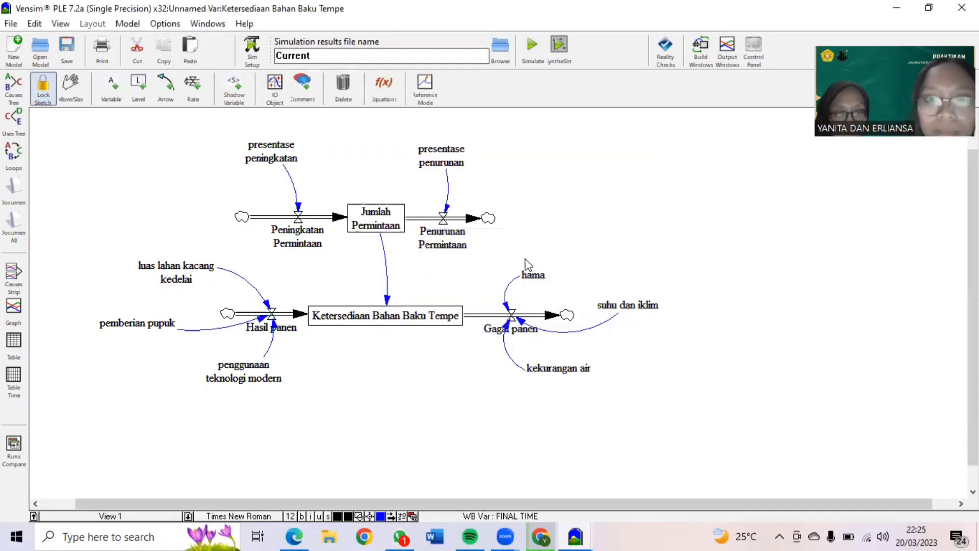
{"action": "key", "text": "ctrl+a"}
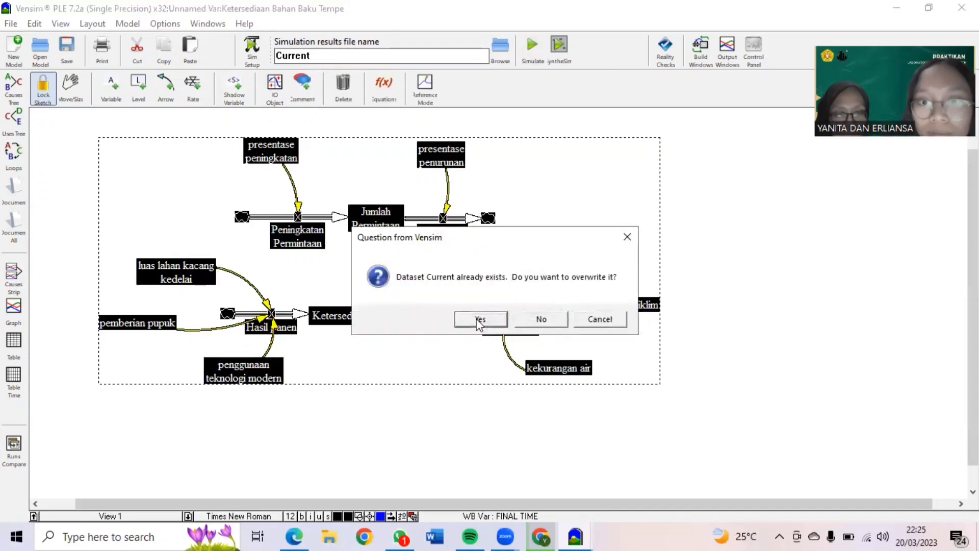
{"action": "left_click", "coordinate": [476, 320]}
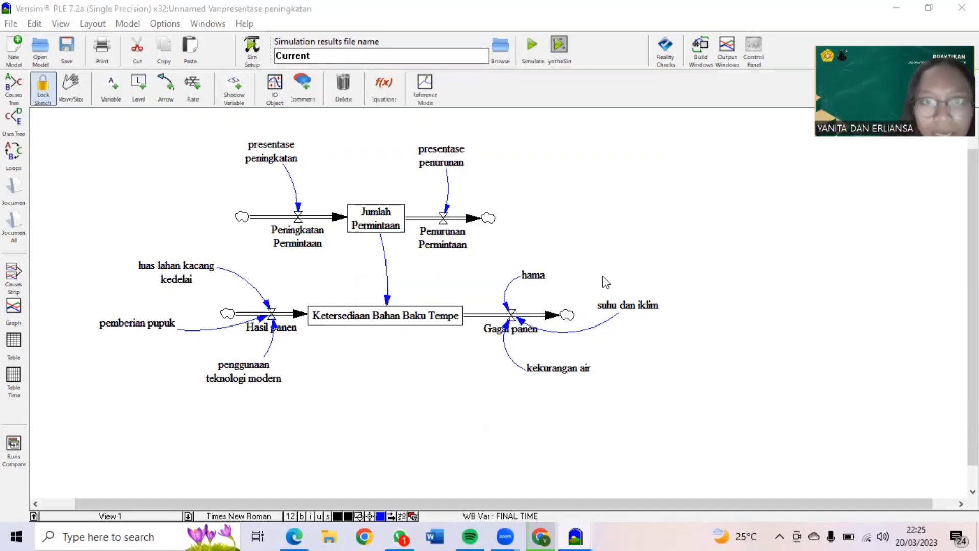
{"action": "left_click", "coordinate": [606, 229]}
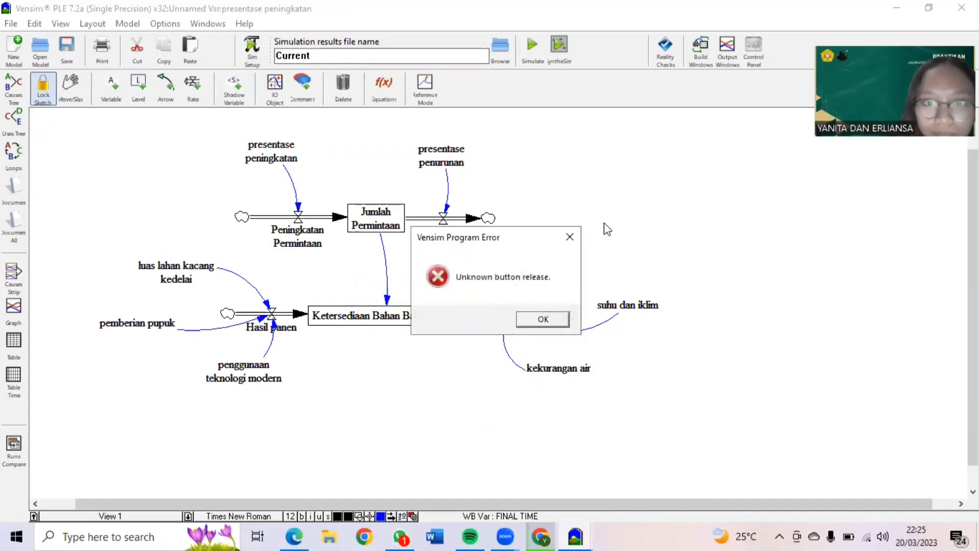
{"action": "left_click", "coordinate": [543, 320]}
Select all model variables and examine their simulation results as a graph and as a table.
{"action": "key", "text": "ctrl+a"}
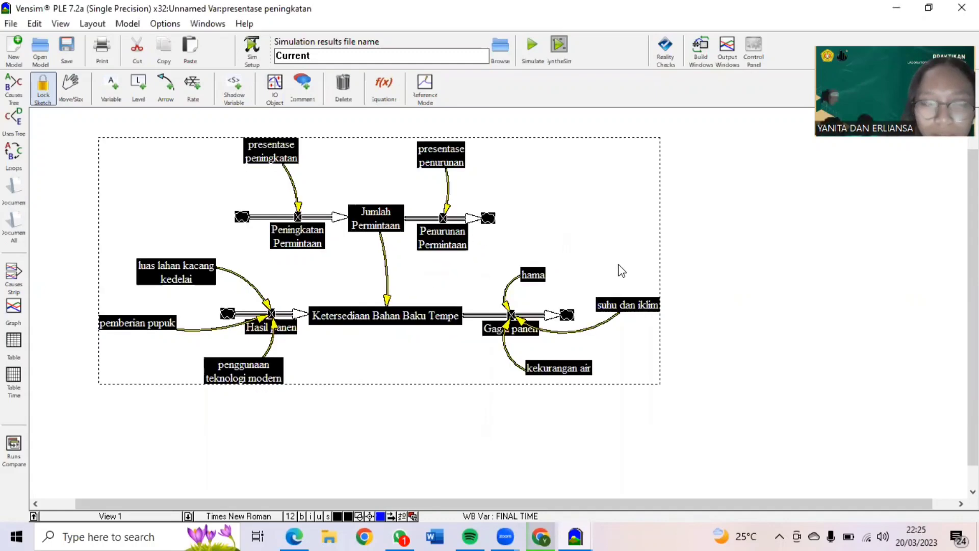
{"action": "left_click", "coordinate": [20, 306]}
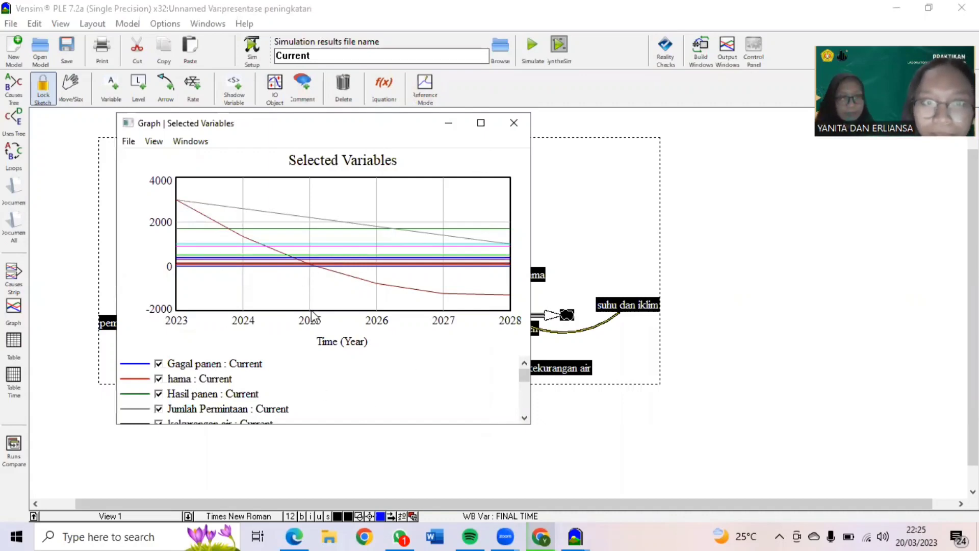
{"action": "left_click", "coordinate": [511, 124]}
{"action": "left_click", "coordinate": [14, 340]}
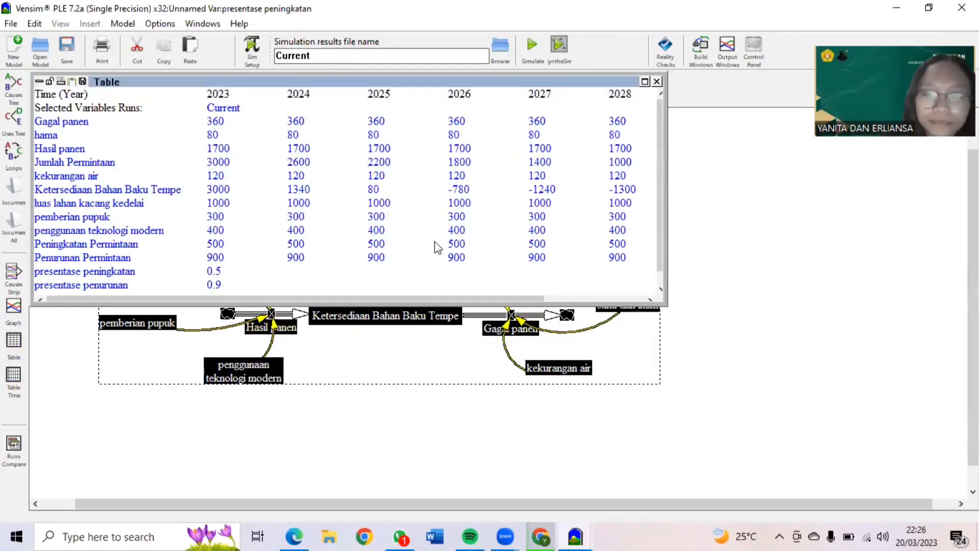
{"action": "left_click", "coordinate": [661, 80]}
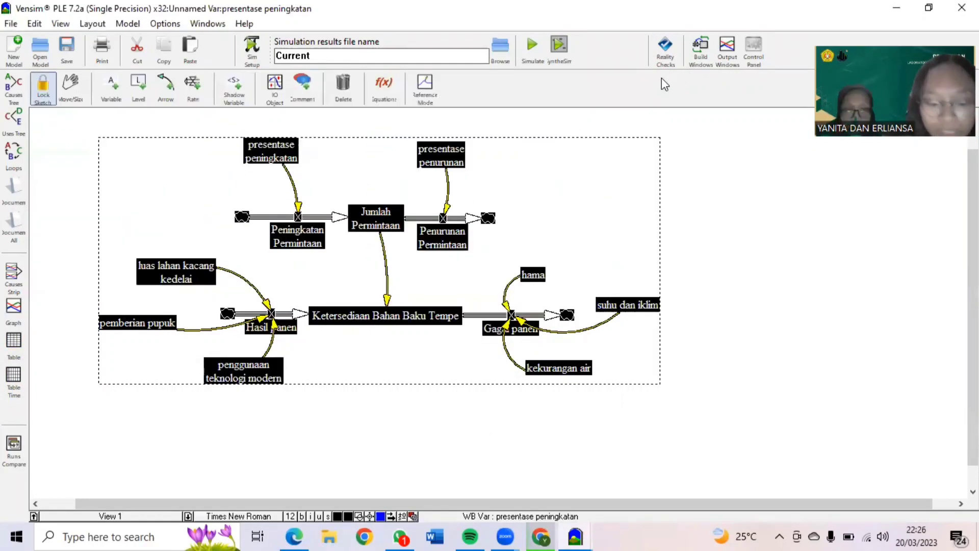
Set the presentase penurunan constant to 1.1.
{"action": "left_click", "coordinate": [389, 82]}
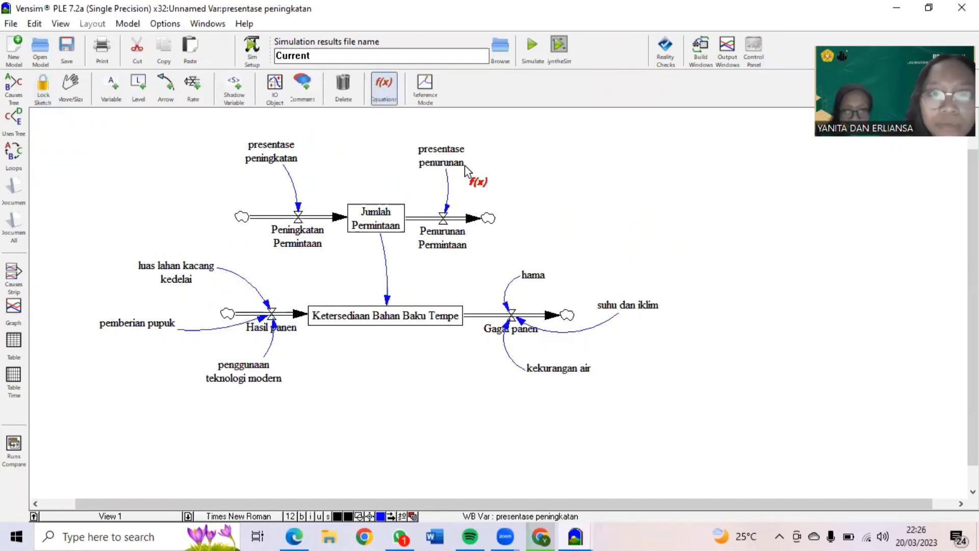
{"action": "left_click", "coordinate": [443, 155]}
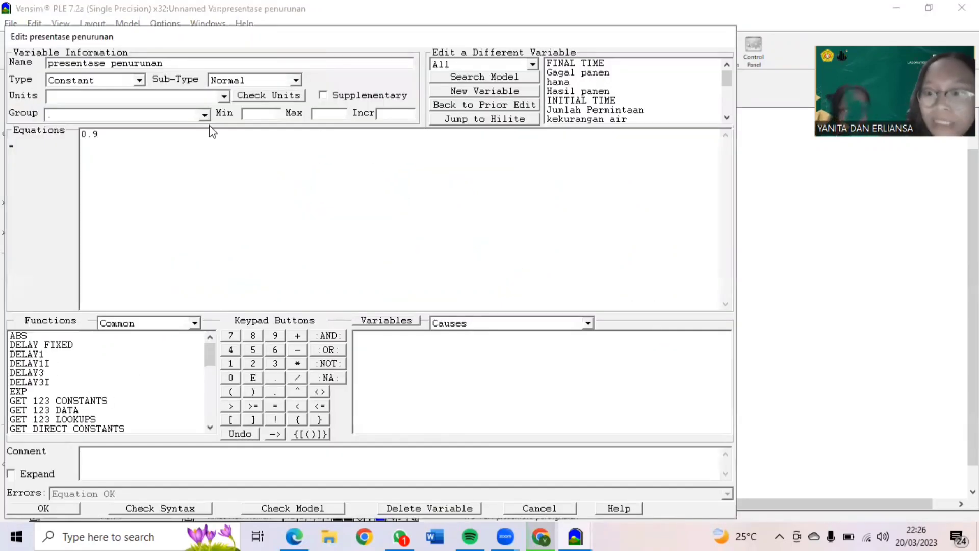
{"action": "key", "text": "BackSpace"}
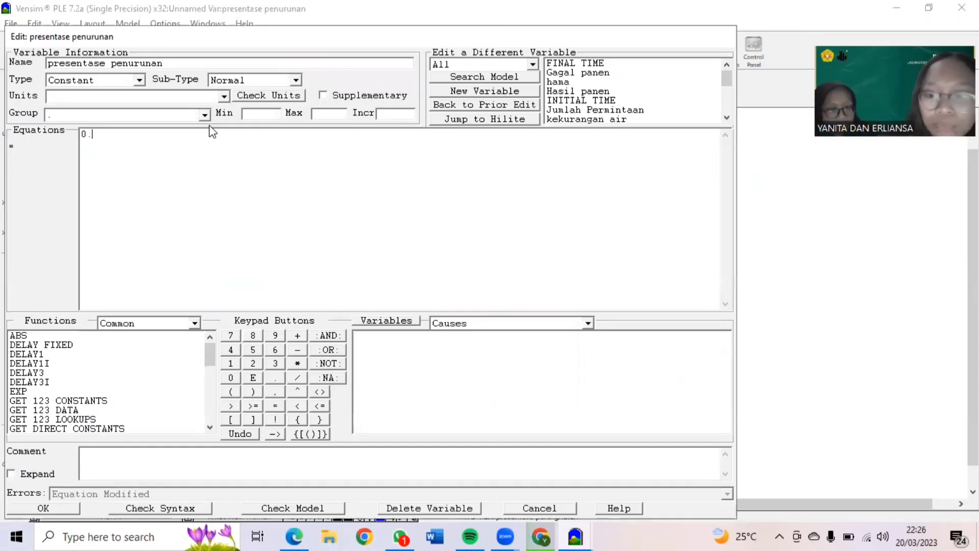
{"action": "key", "text": "BackSpace"}
{"action": "key", "text": "BackSpace"}
{"action": "type", "text": "1.1"}
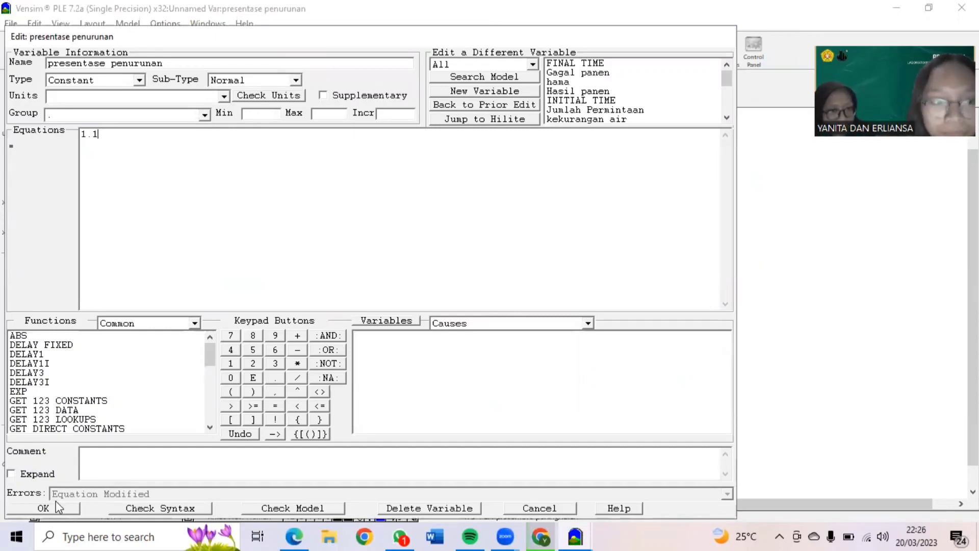
{"action": "left_click", "coordinate": [43, 508]}
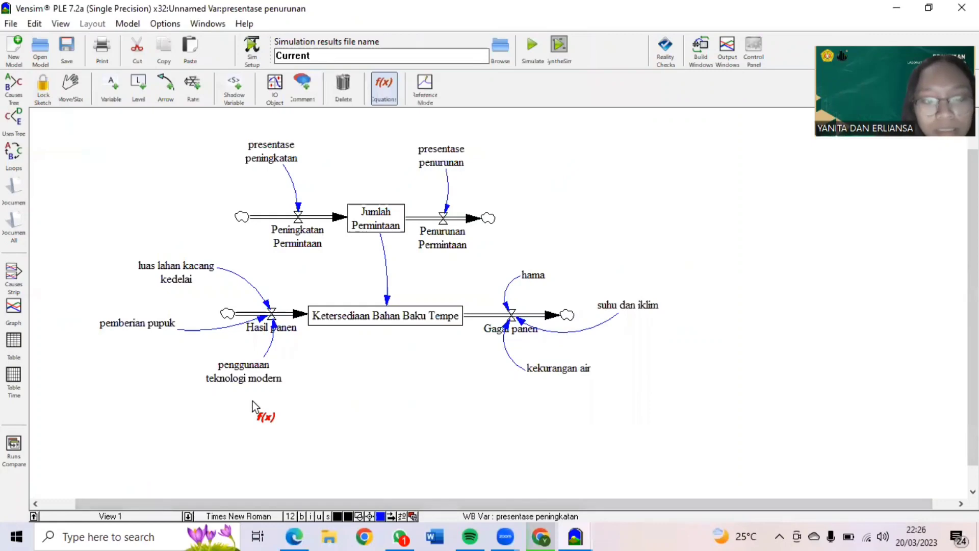
Rerun the simulation with the changed presentase penurunan, accepting the sketch backup and overwriting the Current dataset.
{"action": "left_click", "coordinate": [539, 62]}
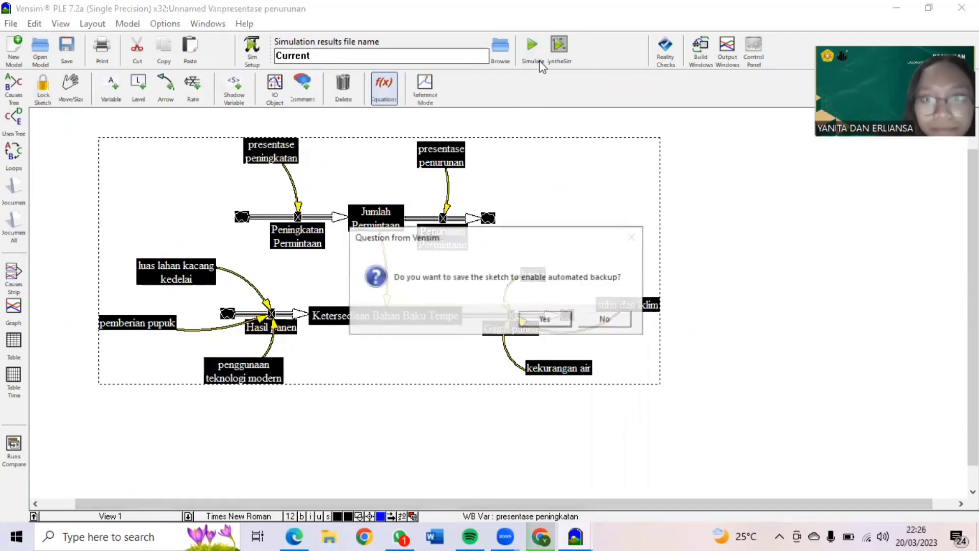
{"action": "left_click", "coordinate": [544, 320]}
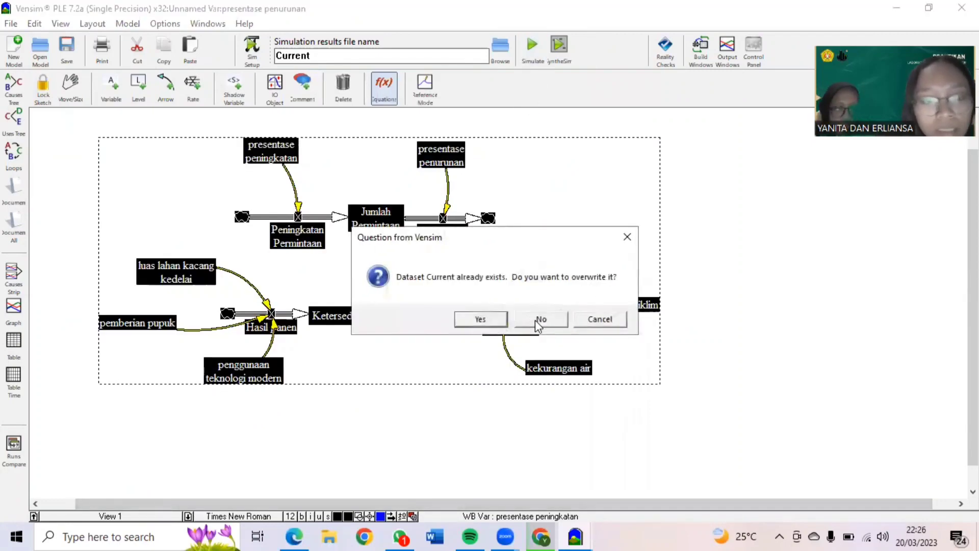
{"action": "left_click", "coordinate": [495, 320]}
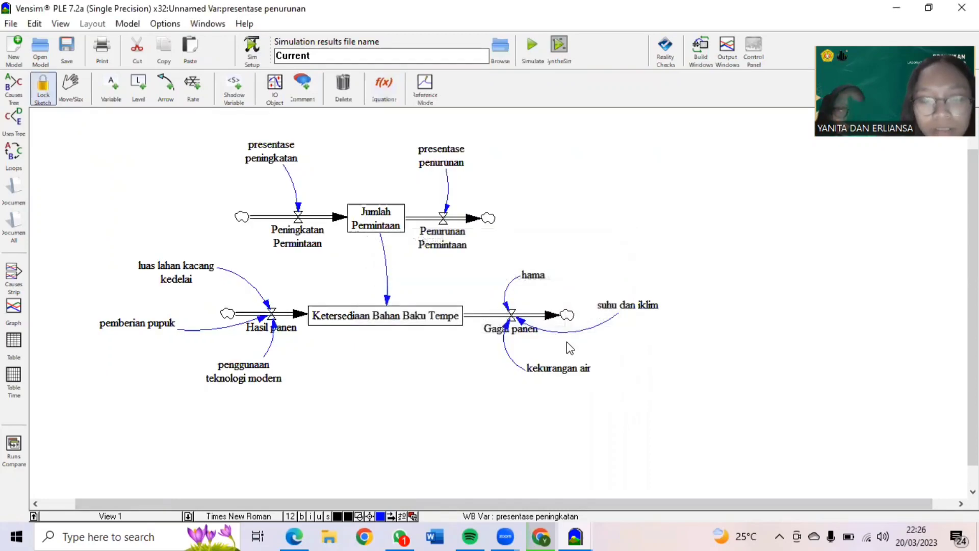
Review the graph and the table of all variables for the rerun simulation.
{"action": "left_click", "coordinate": [12, 322]}
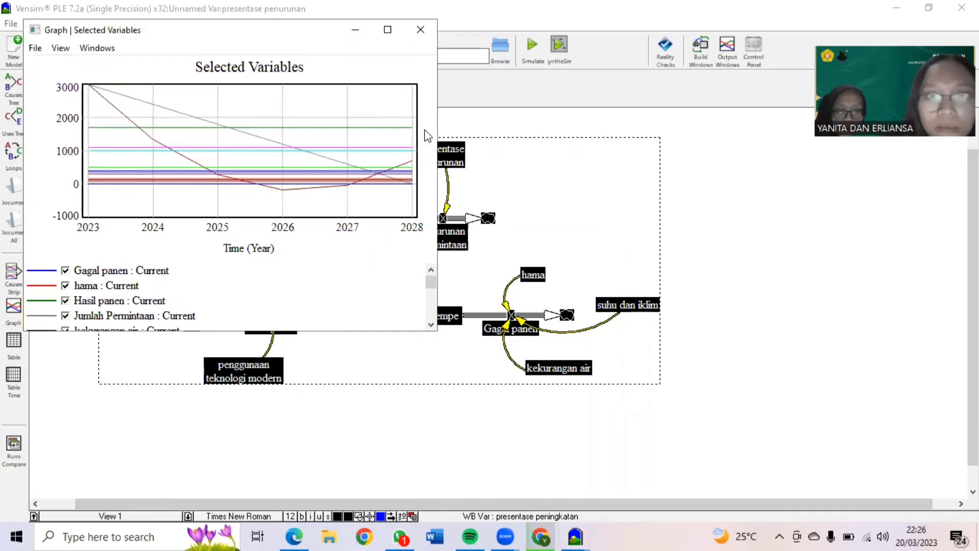
{"action": "left_click", "coordinate": [129, 408]}
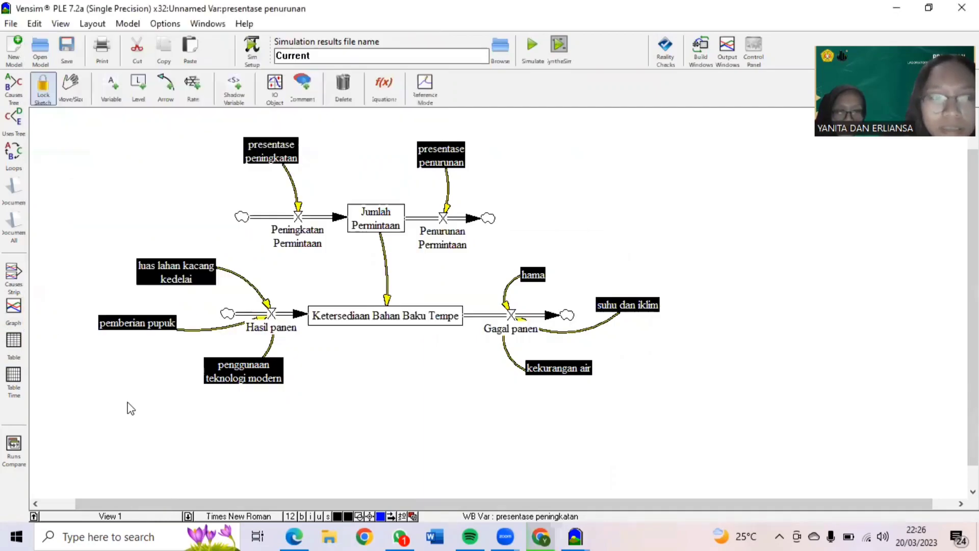
{"action": "key", "text": "ctrl+a"}
{"action": "left_click", "coordinate": [14, 351]}
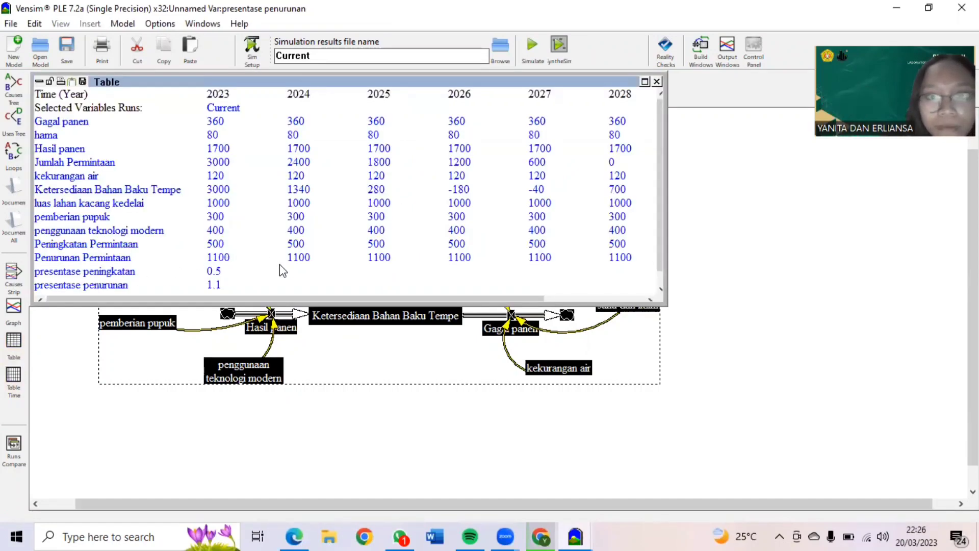
{"action": "left_click", "coordinate": [657, 82]}
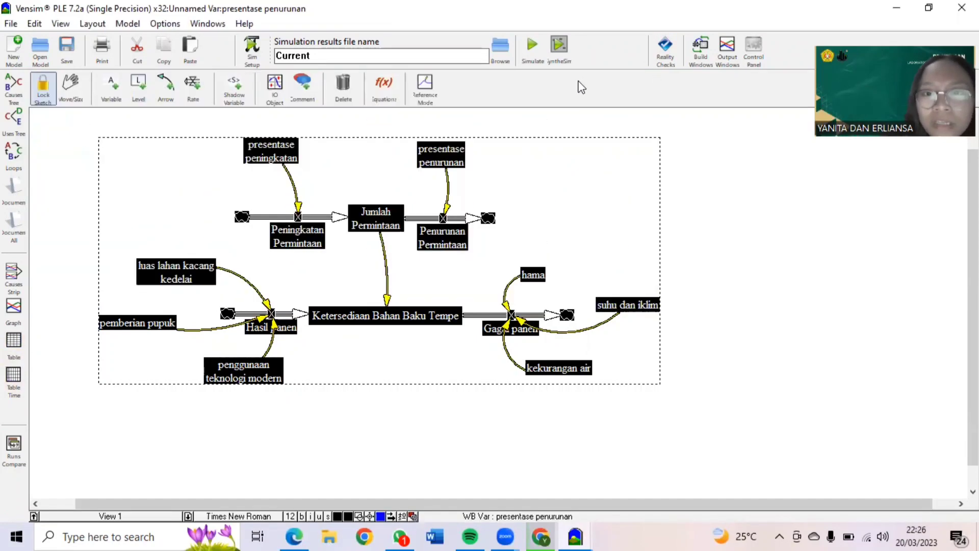
Set the presentase penurunan constant back to 0.9.
{"action": "left_click", "coordinate": [379, 83]}
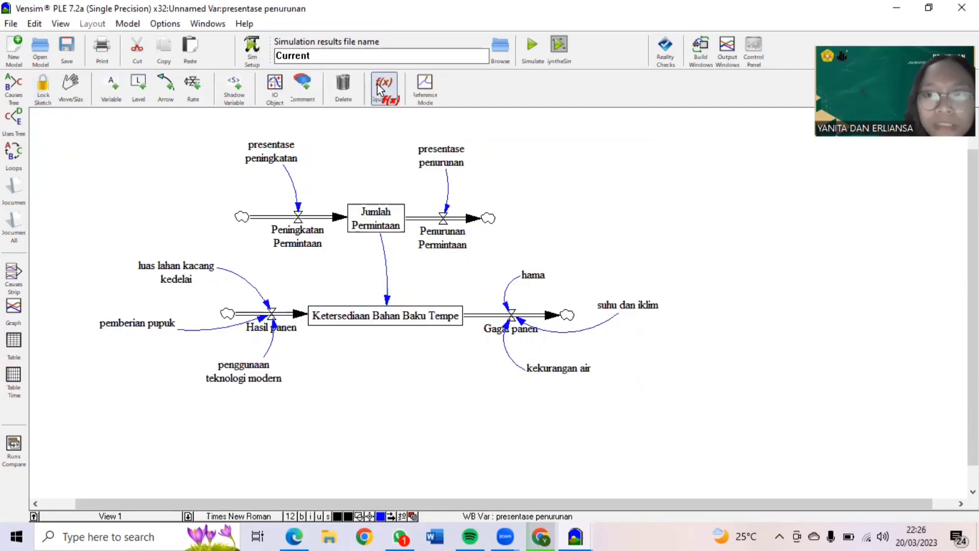
{"action": "left_click", "coordinate": [449, 152]}
{"action": "type", "text": "1"}
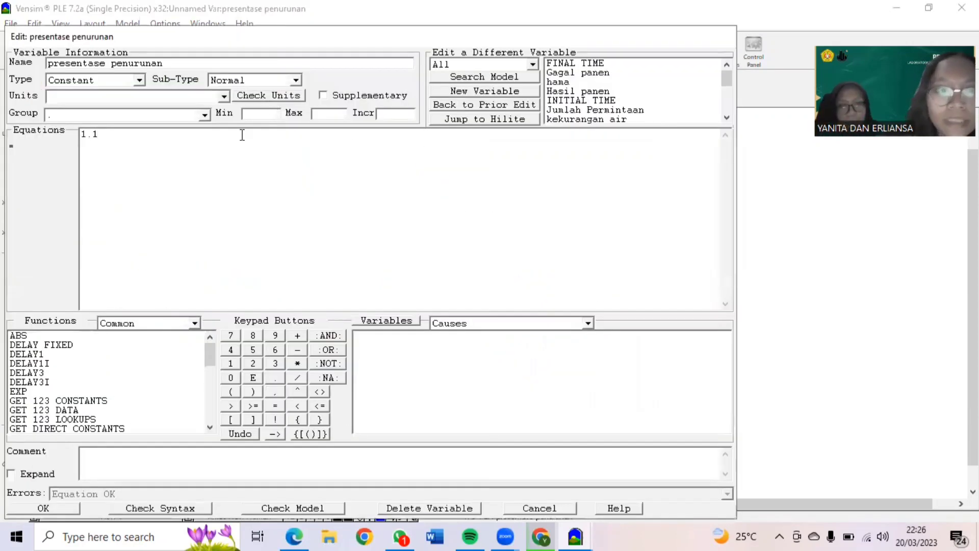
{"action": "key", "text": "BackSpace"}
{"action": "type", "text": "0.9"}
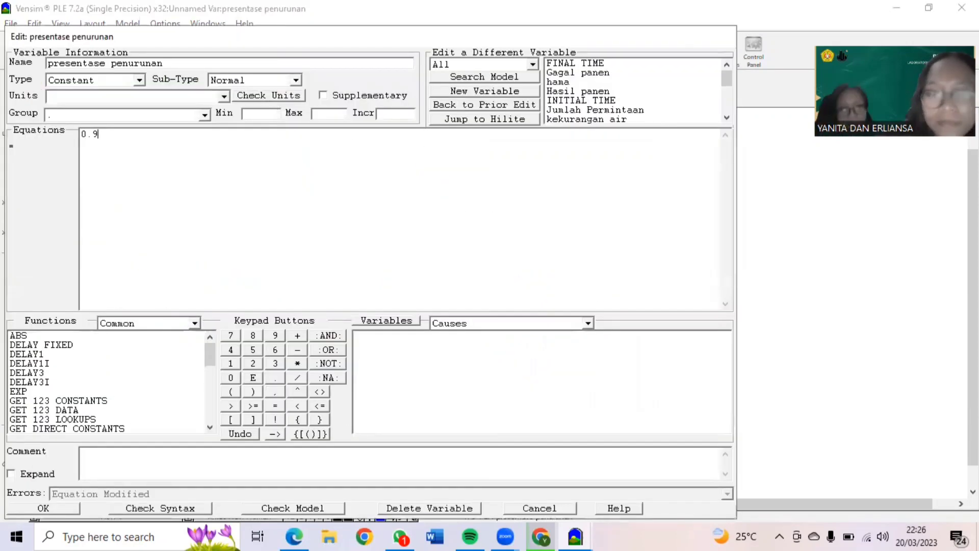
{"action": "left_click", "coordinate": [31, 508]}
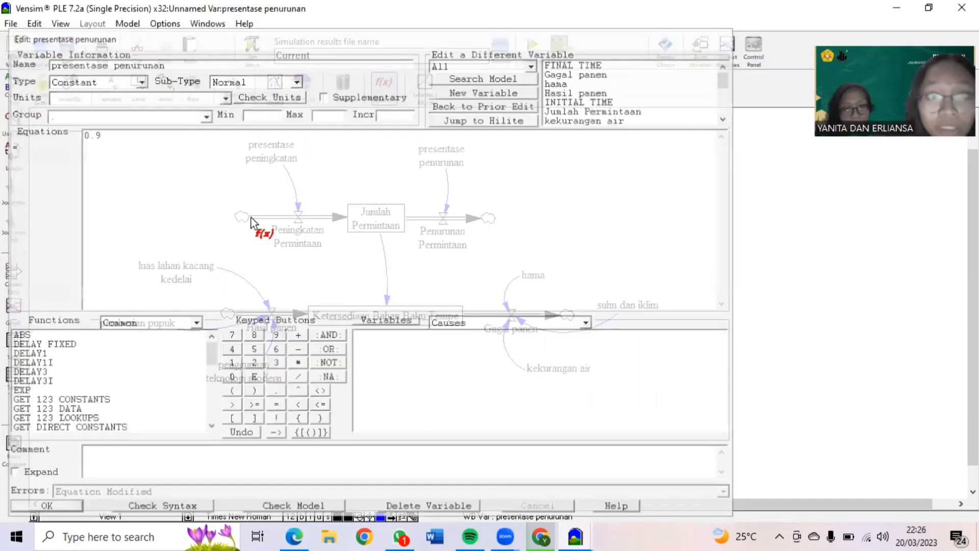
Set the presentase peningkatan constant to 0.8.
{"action": "left_click", "coordinate": [273, 160]}
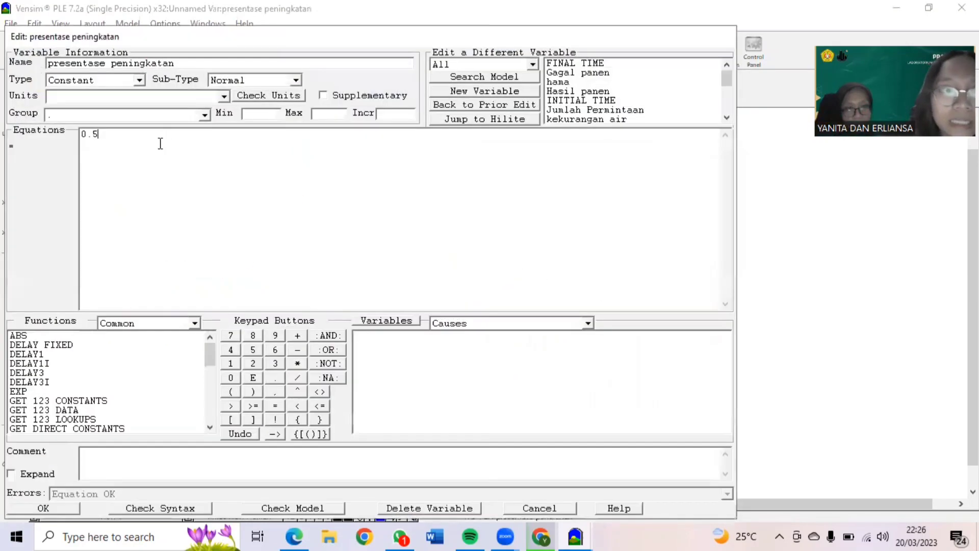
{"action": "key", "text": "BackSpace"}
{"action": "type", "text": "8"}
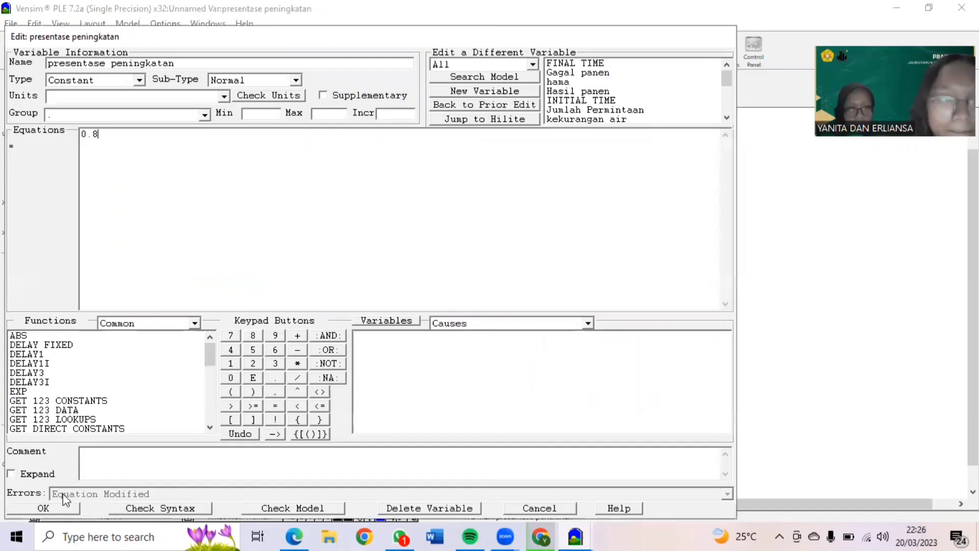
{"action": "left_click", "coordinate": [59, 506]}
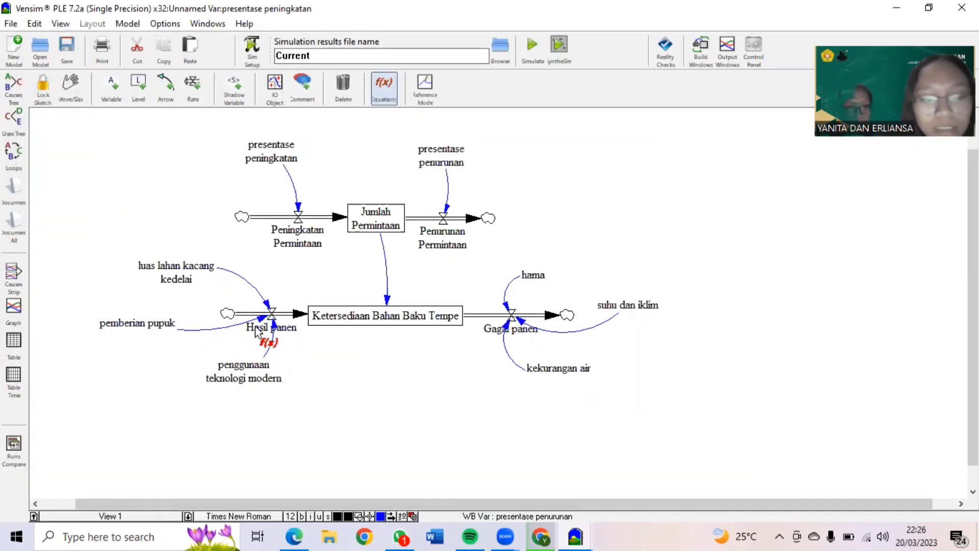
Select the whole sketch and rerun the simulation with the changed presentase peningkatan, accepting the sketch backup and overwriting the Current dataset.
{"action": "key", "text": "ctrl+a"}
{"action": "left_click", "coordinate": [535, 57]}
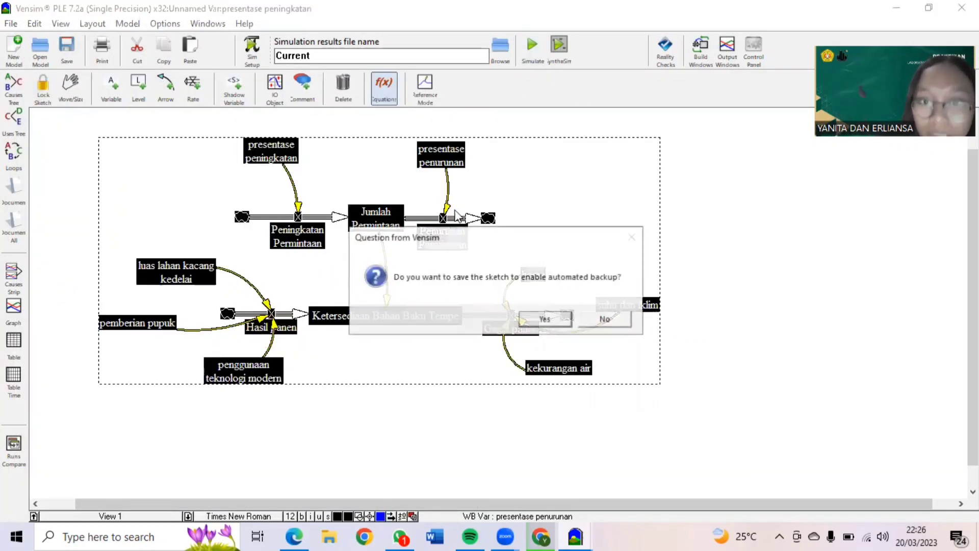
{"action": "left_click", "coordinate": [530, 317]}
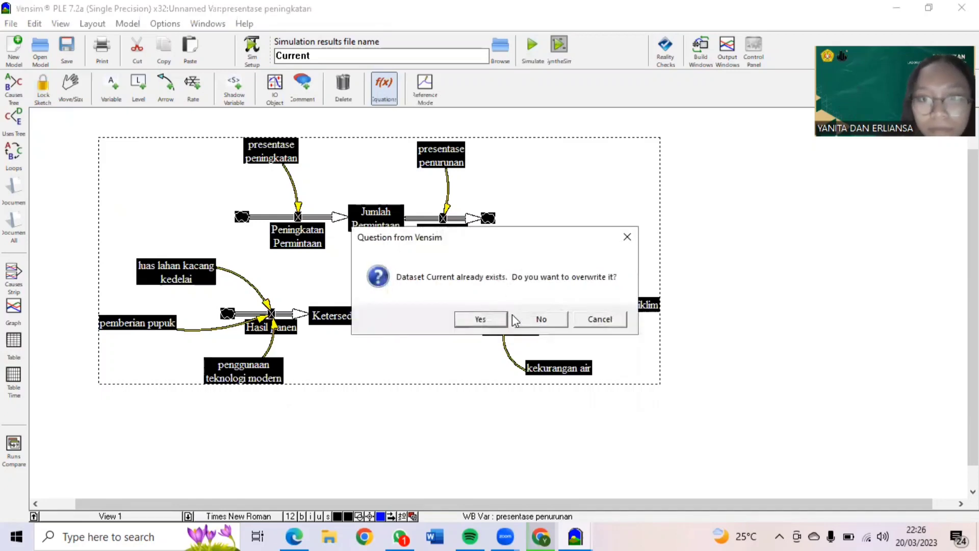
{"action": "left_click", "coordinate": [498, 317]}
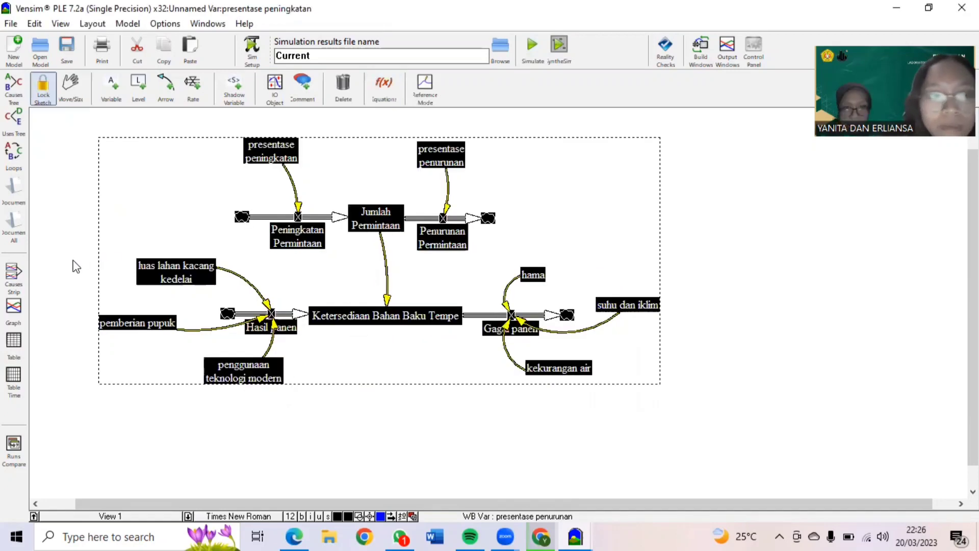
Examine the graph and the table of all variables for the run with the higher presentase peningkatan.
{"action": "left_click", "coordinate": [20, 309]}
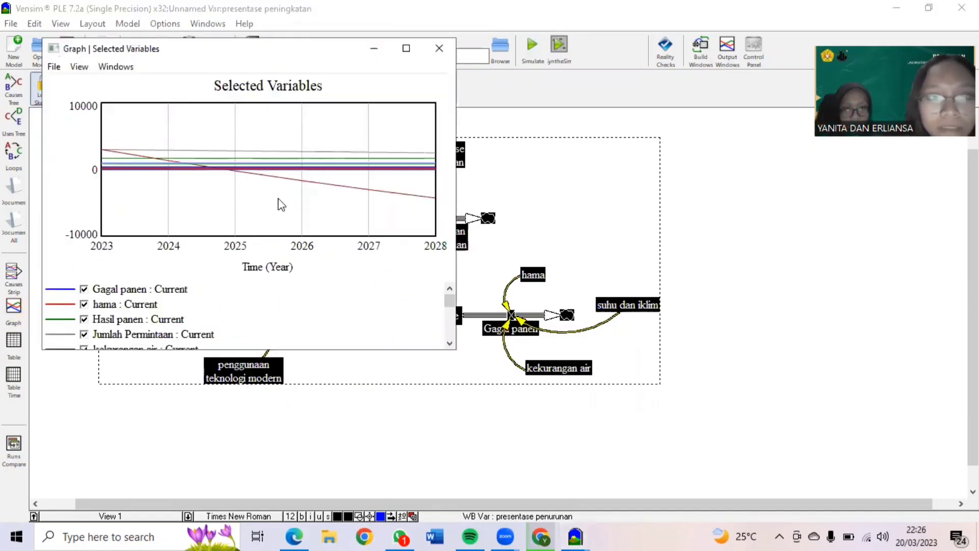
{"action": "left_click", "coordinate": [464, 339]}
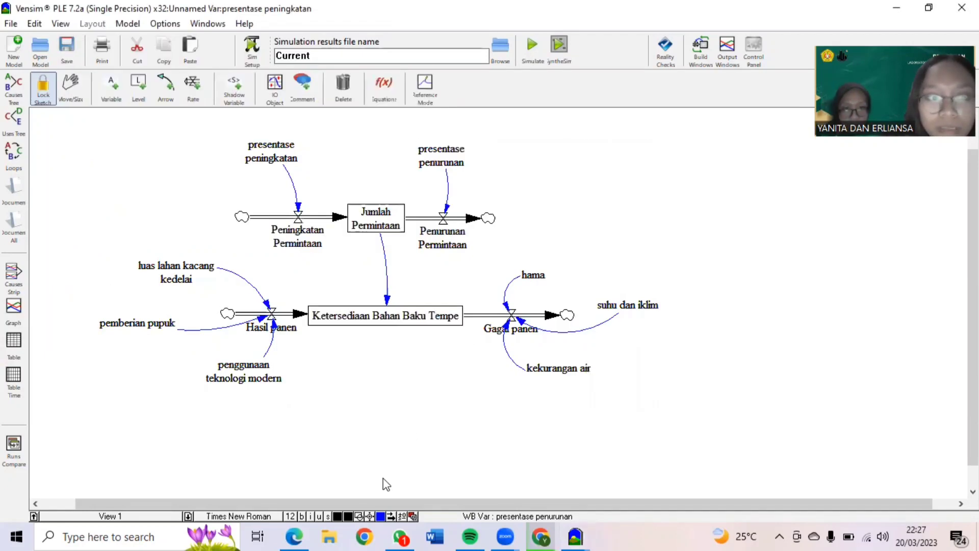
{"action": "left_click", "coordinate": [20, 347]}
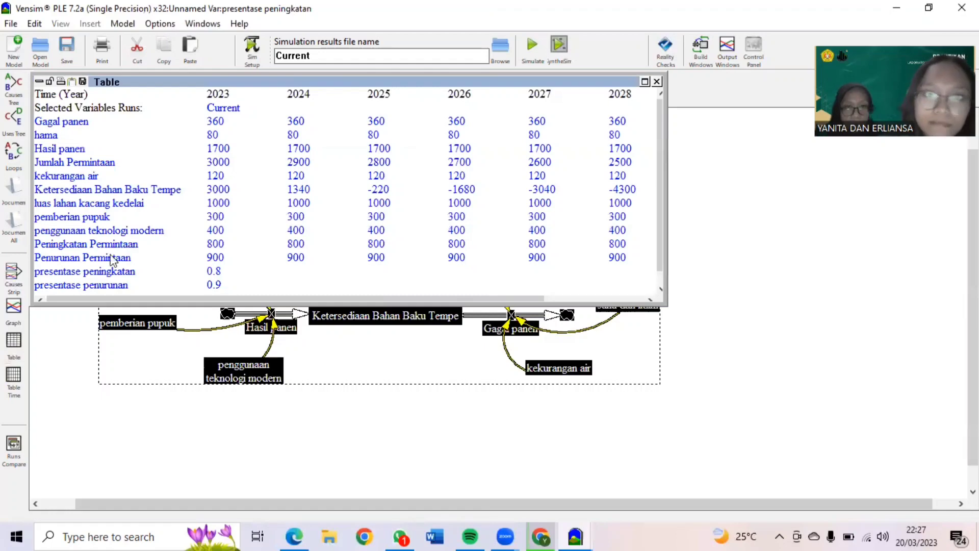
{"action": "left_click", "coordinate": [658, 82]}
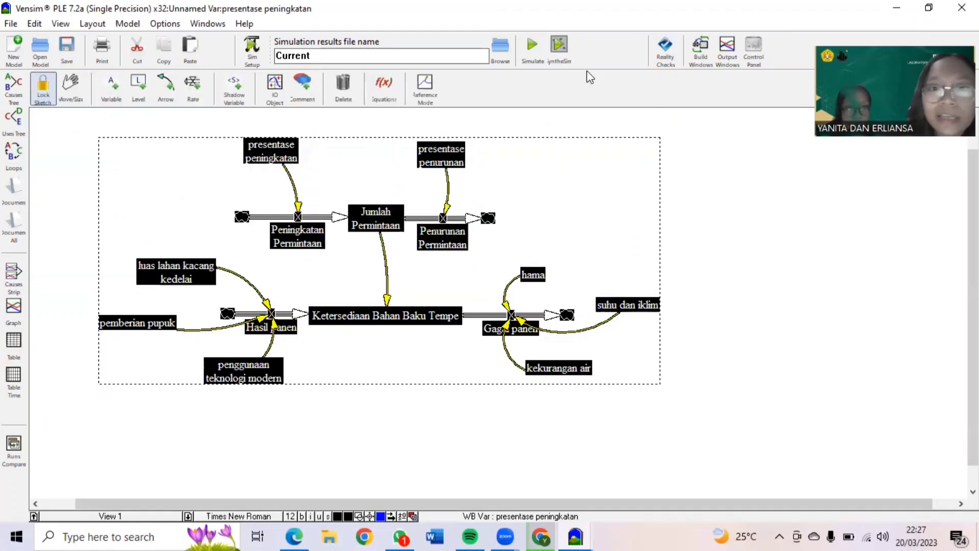
Set the presentase peningkatan constant back to 0.5.
{"action": "left_click", "coordinate": [388, 117]}
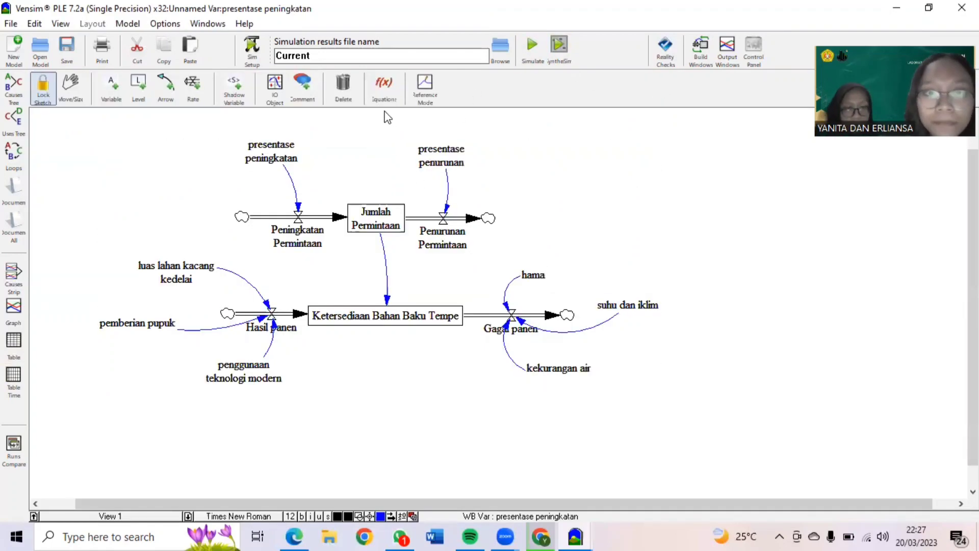
{"action": "left_click", "coordinate": [384, 84]}
{"action": "left_click", "coordinate": [266, 152]}
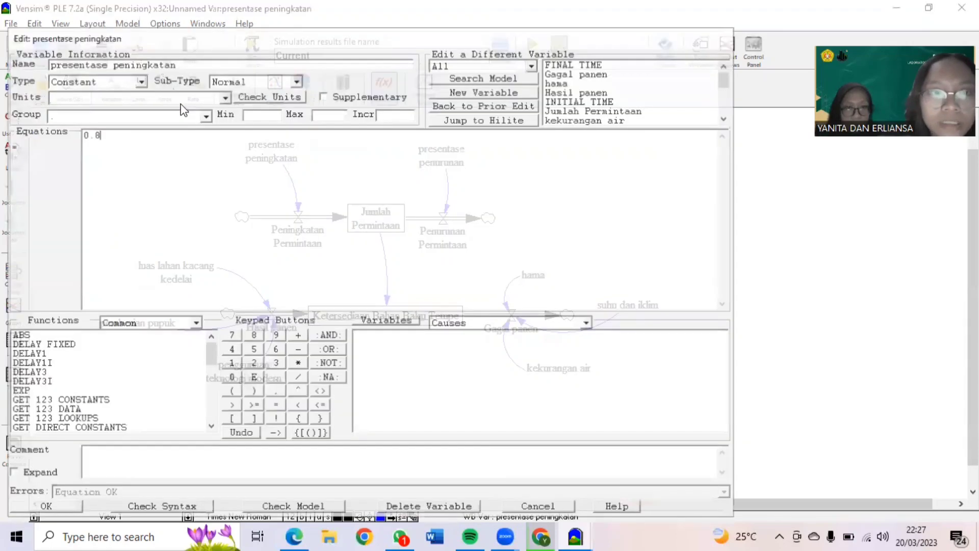
{"action": "key", "text": "BackSpace"}
{"action": "type", "text": "5"}
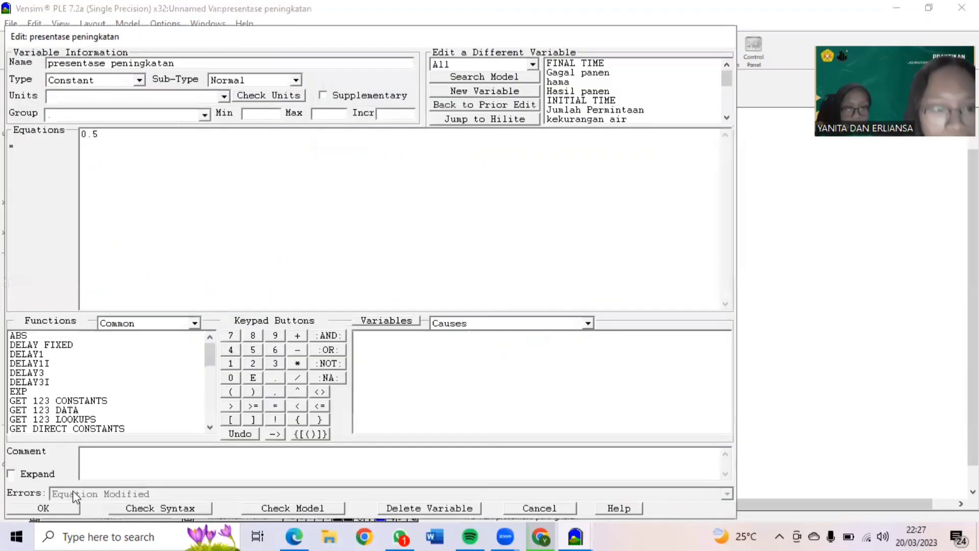
{"action": "left_click", "coordinate": [72, 507]}
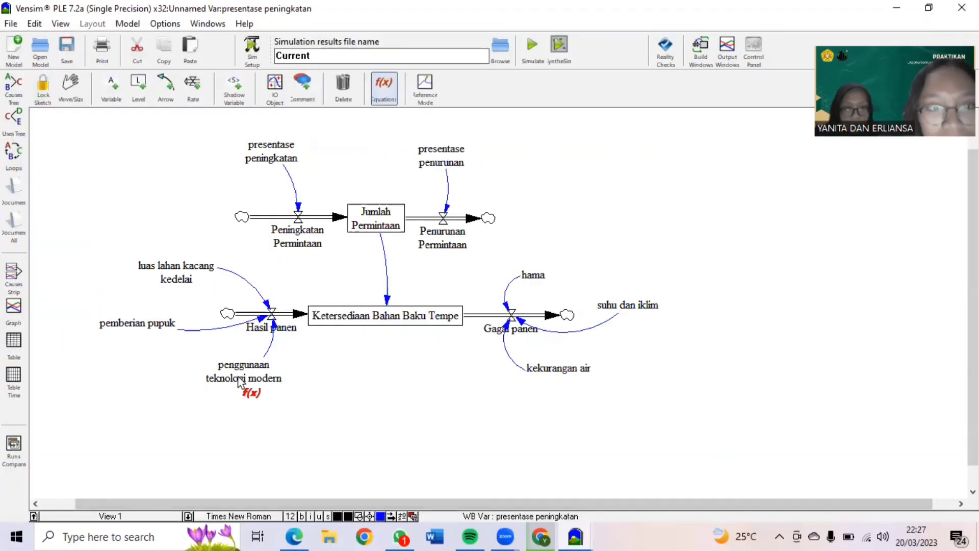
Change the penggunaan teknologi modern equation to 0.2*4000.
{"action": "left_click", "coordinate": [241, 379]}
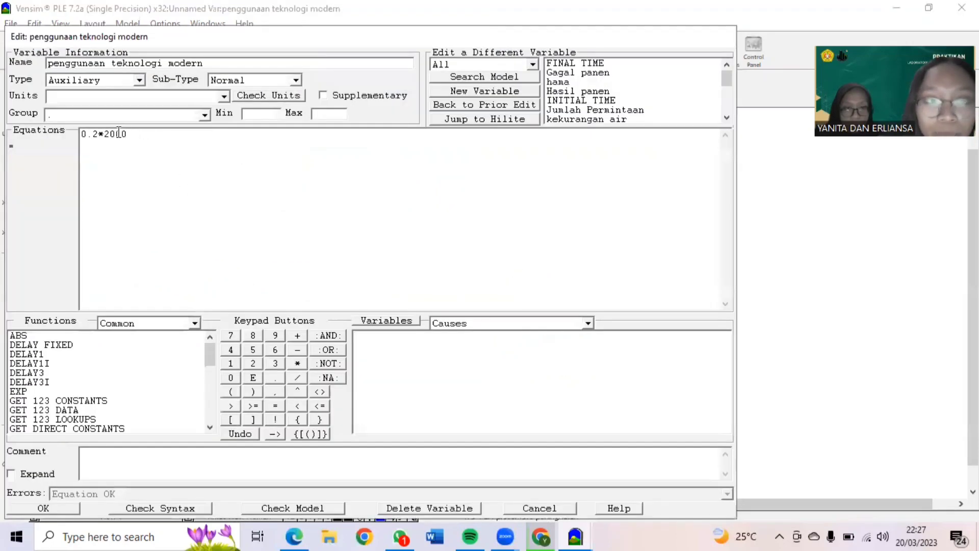
{"action": "key", "text": "BackSpace"}
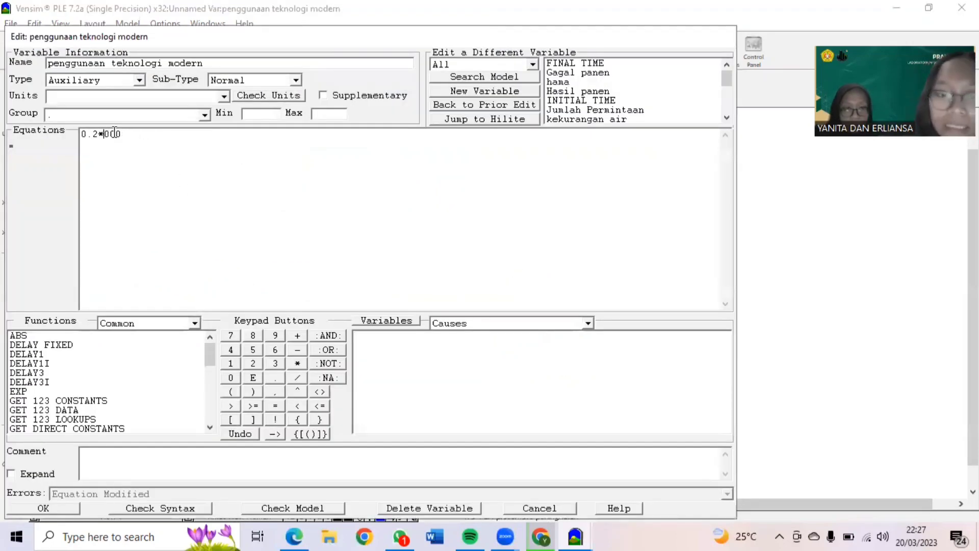
{"action": "type", "text": "4"}
{"action": "left_click", "coordinate": [69, 507]}
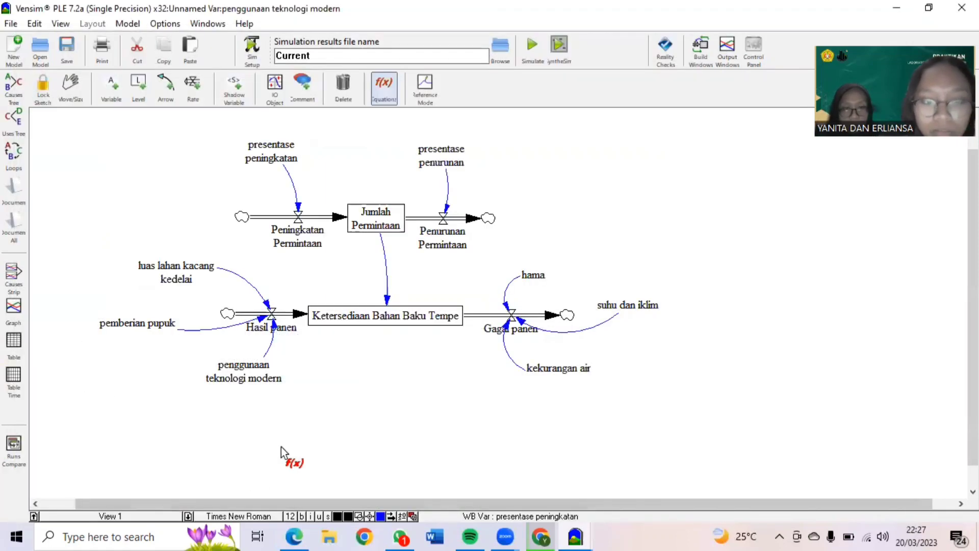
Select the whole sketch and rerun the simulation with the changed penggunaan teknologi modern, accepting the sketch backup and overwriting the Current dataset.
{"action": "key", "text": "ctrl+a"}
{"action": "left_click", "coordinate": [526, 59]}
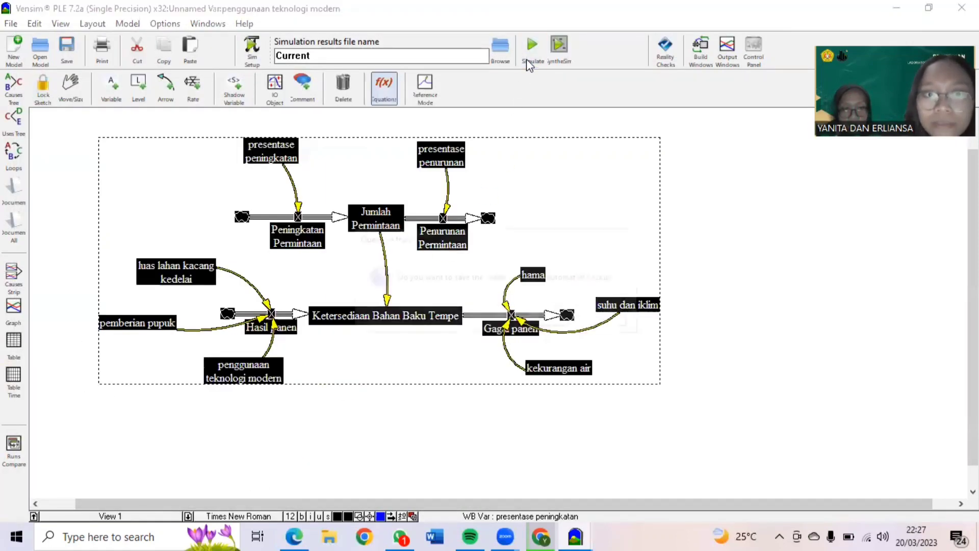
{"action": "left_click", "coordinate": [549, 319]}
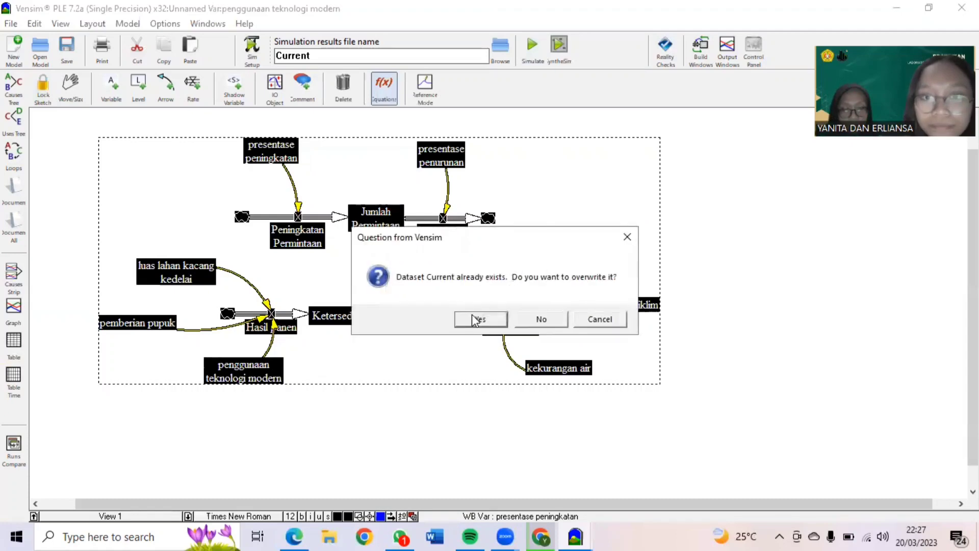
{"action": "left_click", "coordinate": [481, 317]}
Examine the graph and the table of all variables for the run with the changed penggunaan teknologi modern.
{"action": "key", "text": "ctrl+a"}
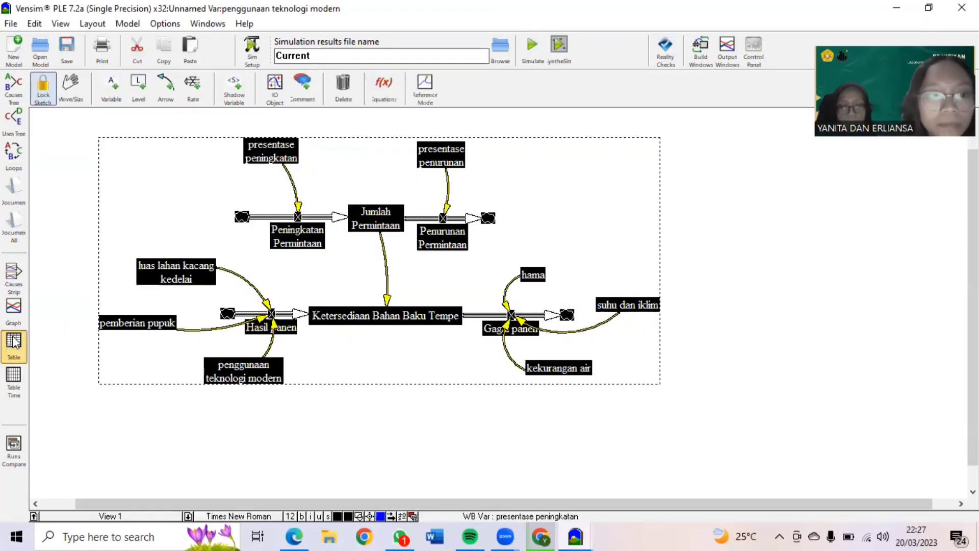
{"action": "left_click", "coordinate": [14, 310]}
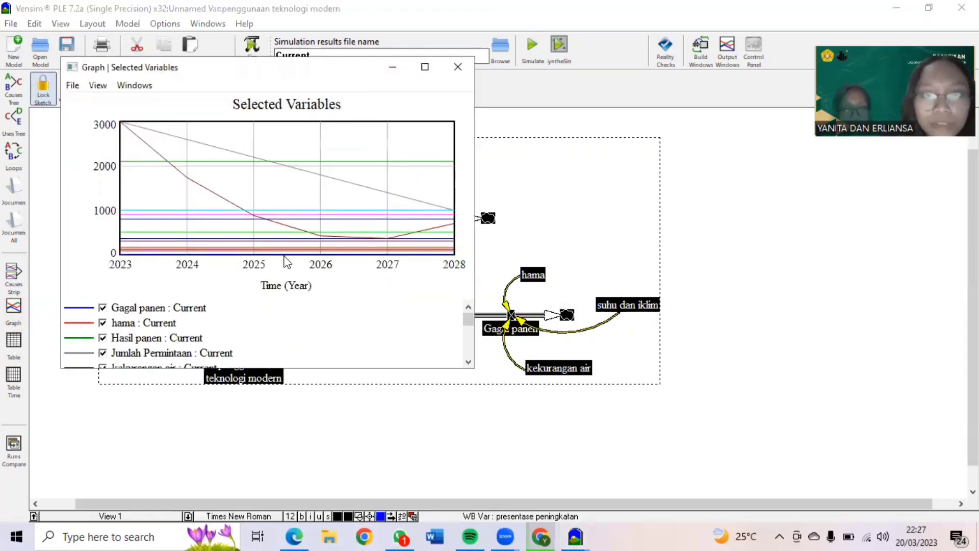
{"action": "left_click", "coordinate": [458, 67]}
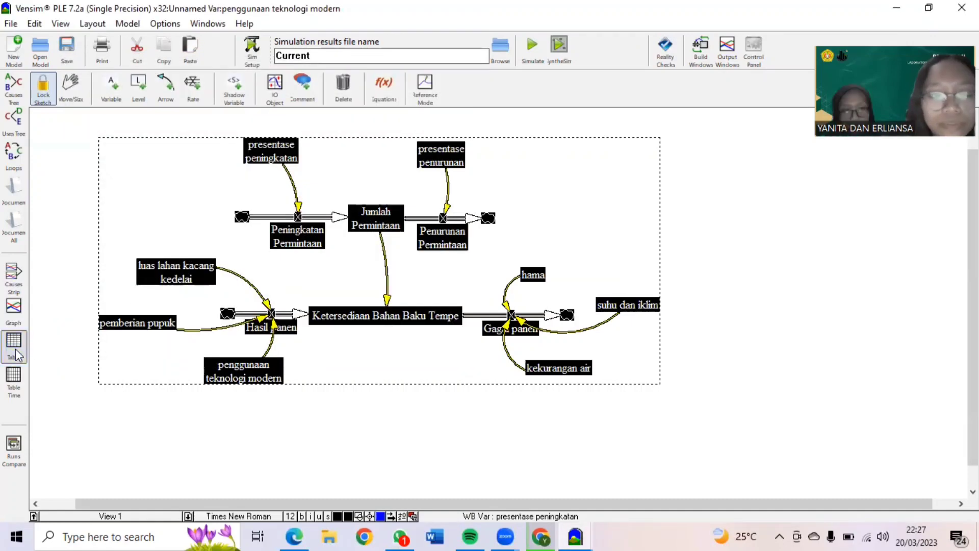
{"action": "left_click", "coordinate": [13, 340]}
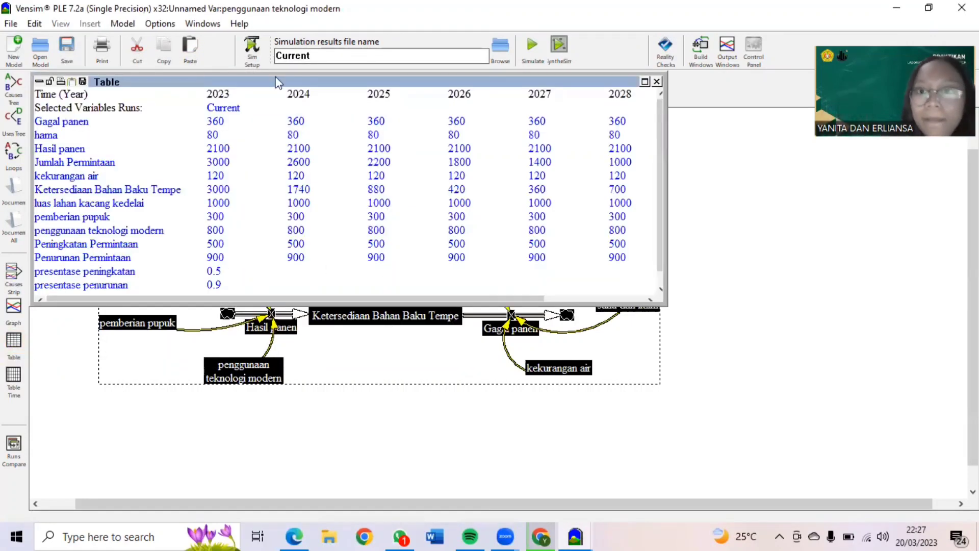
{"action": "left_click", "coordinate": [657, 82]}
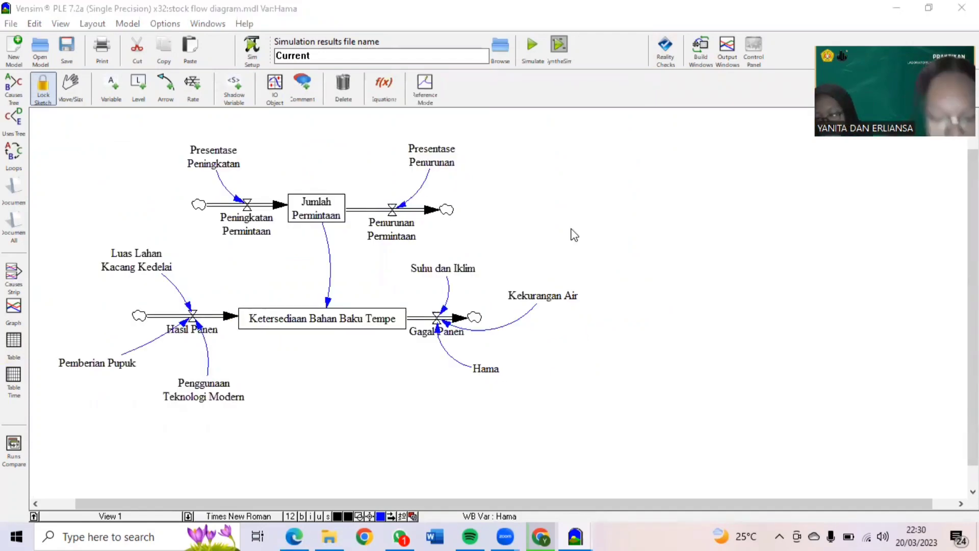
In the stock flow diagram model, remove the multiplier from the Peningkatan Permintaan equation, keeping Presentase Peningkatan.
{"action": "left_click", "coordinate": [380, 93]}
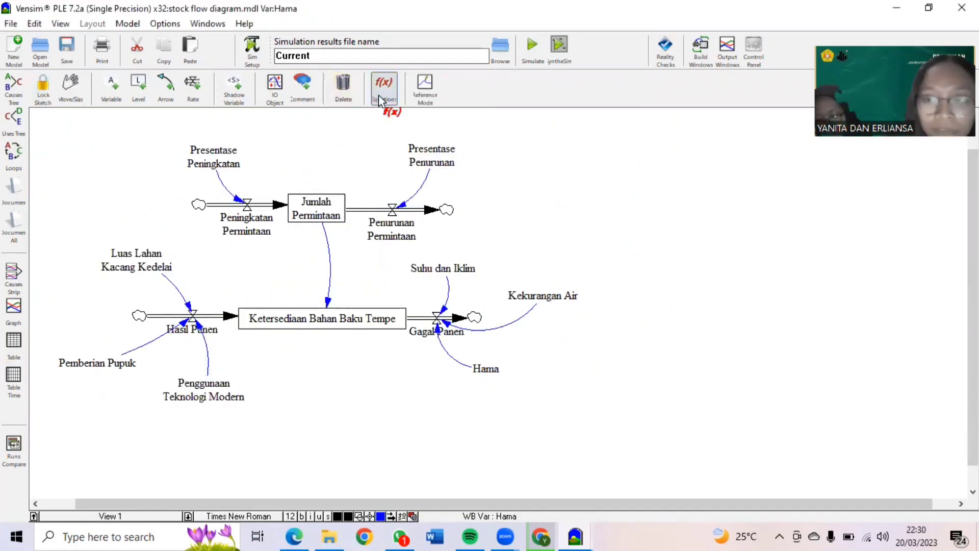
{"action": "left_click", "coordinate": [257, 225]}
{"action": "key", "text": "BackSpace"}
{"action": "key", "text": "BackSpace"}
{"action": "key", "text": "BackSpace"}
{"action": "key", "text": "BackSpace"}
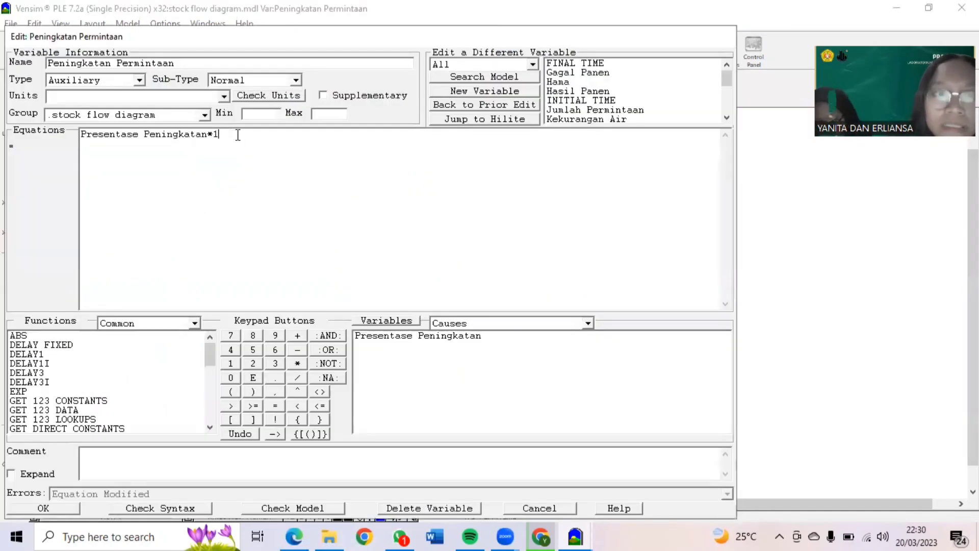
{"action": "left_click", "coordinate": [68, 506]}
Reduce the Penurunan Permintaan equation to Presentase Penurunan alone.
{"action": "left_click", "coordinate": [398, 232]}
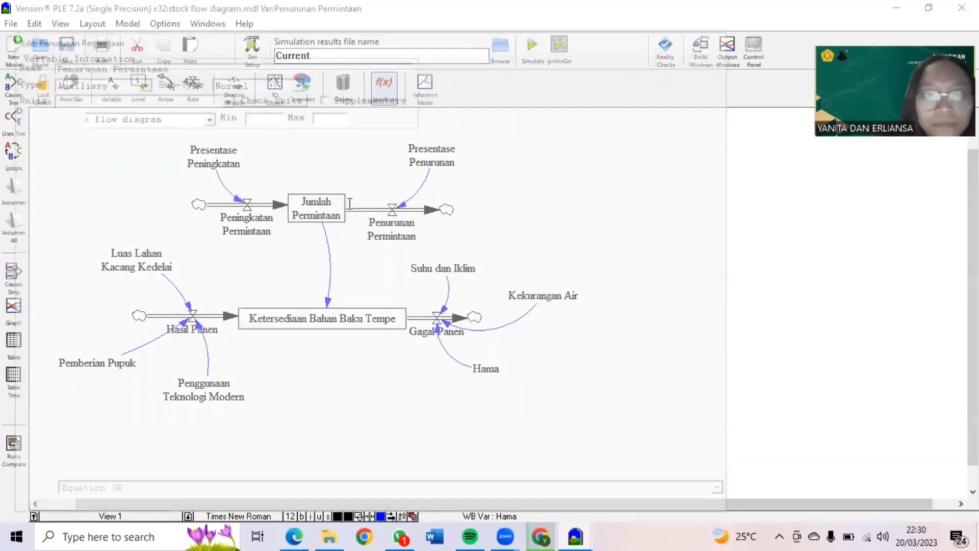
{"action": "key", "text": "BackSpace"}
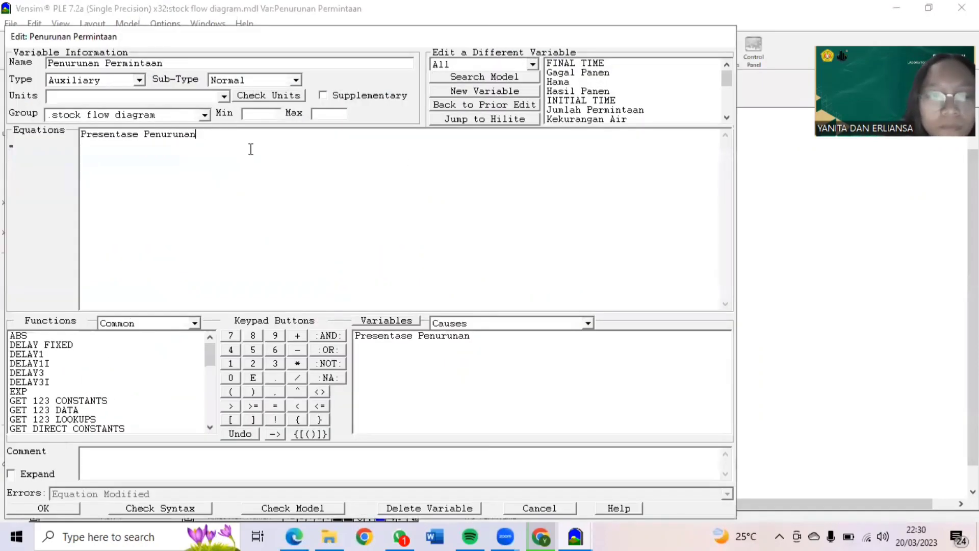
{"action": "left_click", "coordinate": [42, 508]}
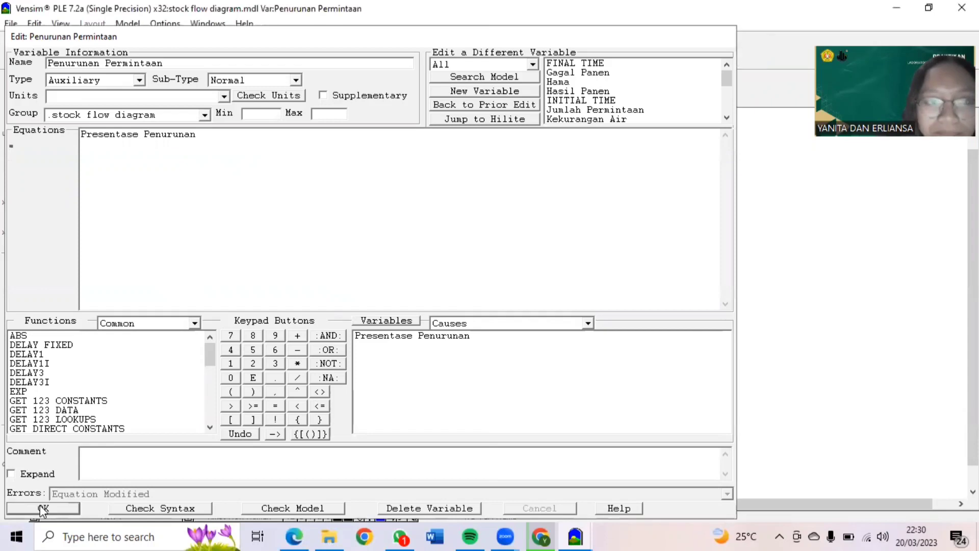
Remove the 0.5 factor from the Luas Lahan Kacang Kedelai equation so it is just 2000.
{"action": "left_click", "coordinate": [148, 269]}
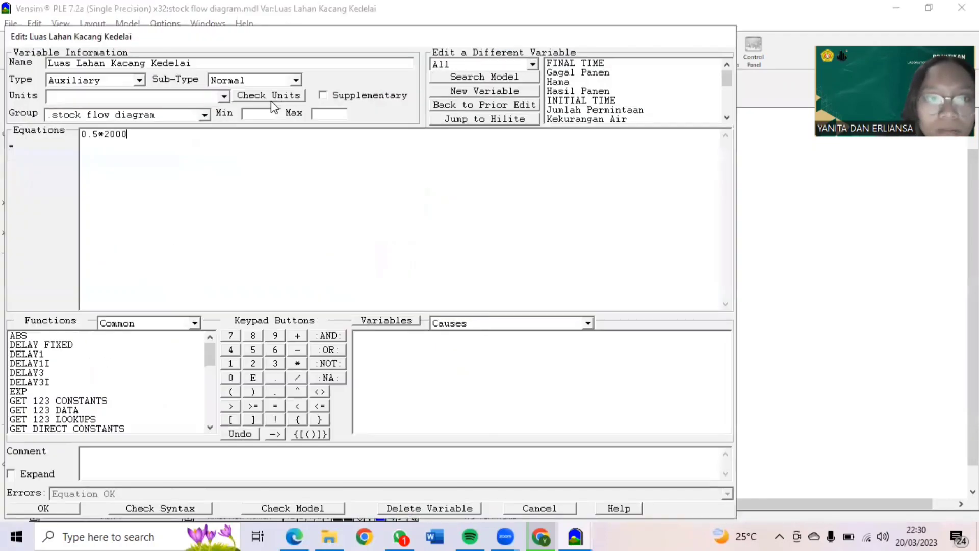
{"action": "key", "text": "Left"}
{"action": "key", "text": "Left"}
{"action": "key", "text": "Left"}
{"action": "key", "text": "Left"}
{"action": "key", "text": "BackSpace"}
{"action": "key", "text": "BackSpace"}
{"action": "key", "text": "BackSpace"}
{"action": "key", "text": "BackSpace"}
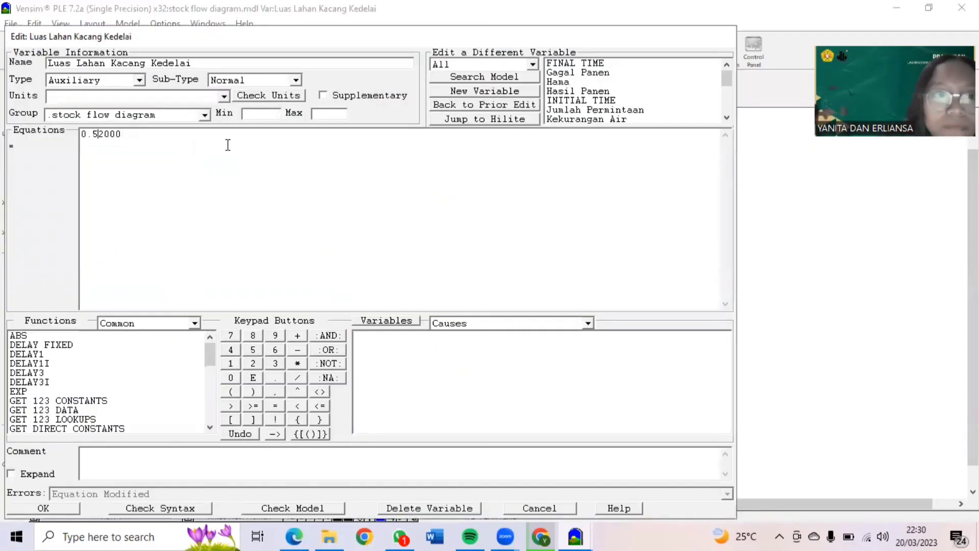
{"action": "left_click", "coordinate": [68, 507]}
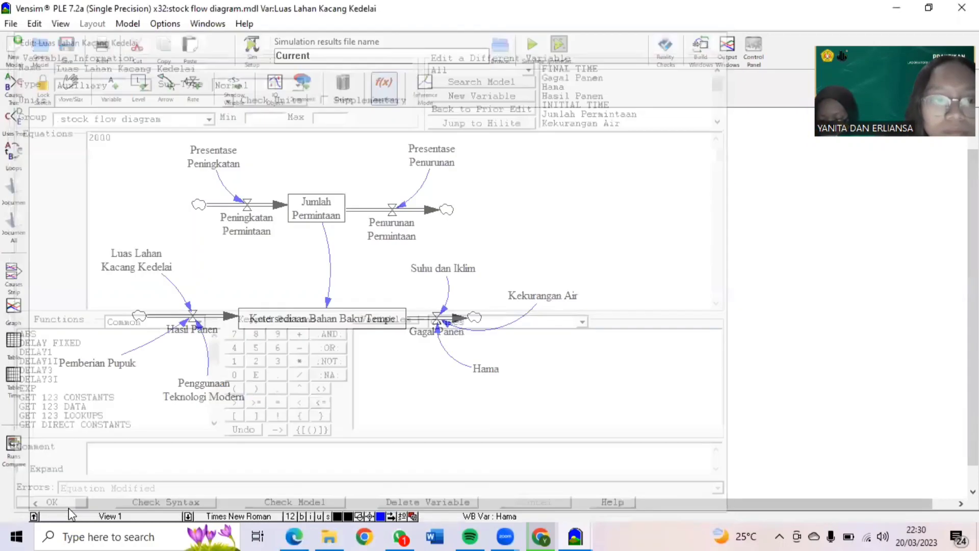
Remove the decimal factor from the Pemberian Pupuk equation so it is just 1000.
{"action": "left_click", "coordinate": [87, 364]}
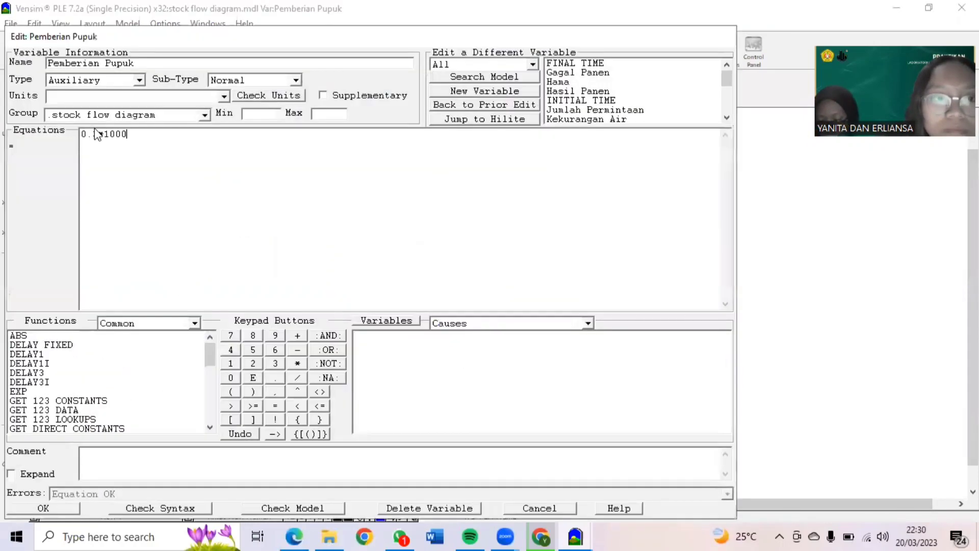
{"action": "left_click", "coordinate": [103, 133]}
{"action": "key", "text": "BackSpace"}
{"action": "key", "text": "BackSpace"}
{"action": "key", "text": "BackSpace"}
{"action": "key", "text": "BackSpace"}
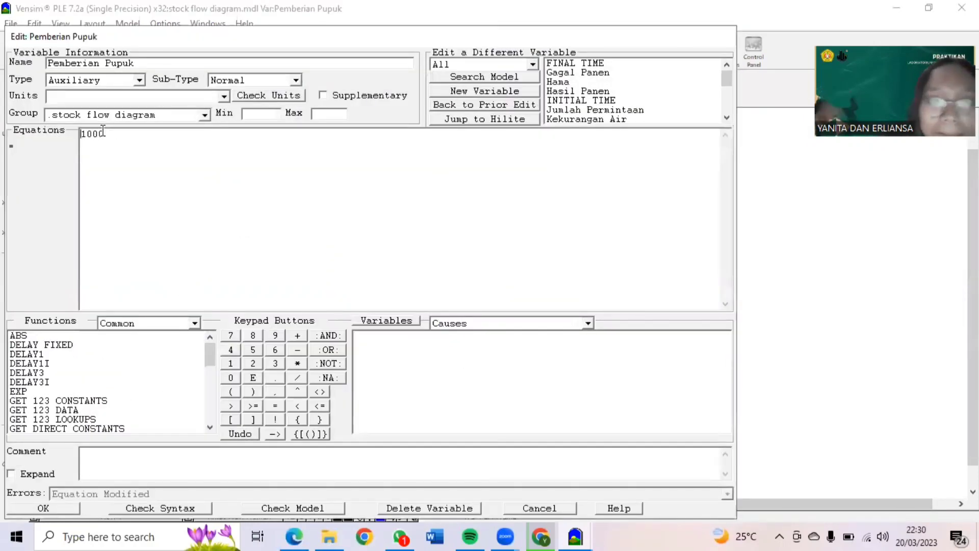
{"action": "left_click", "coordinate": [56, 509]}
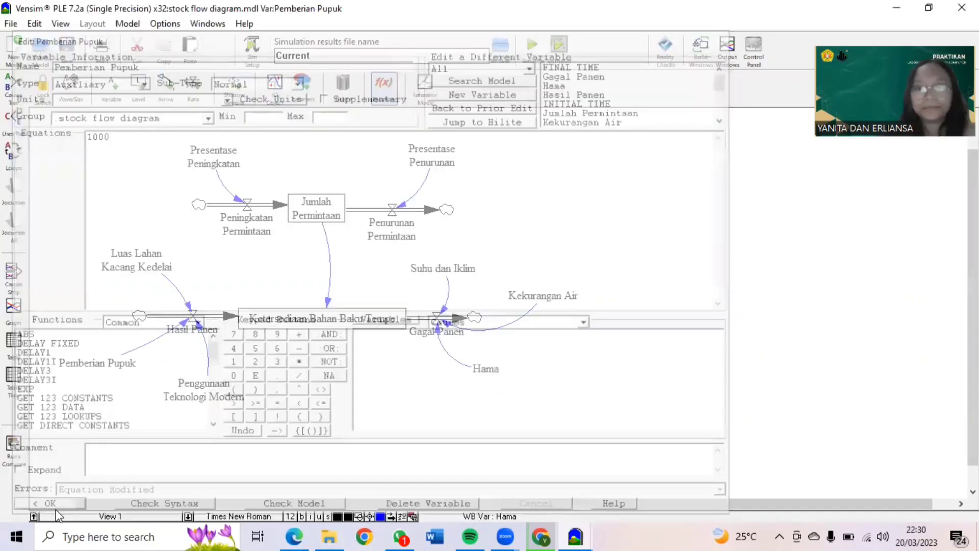
Remove the 0.2 factor from the Penggunaan Teknologi Modern equation so it is just 4000.
{"action": "left_click", "coordinate": [204, 390]}
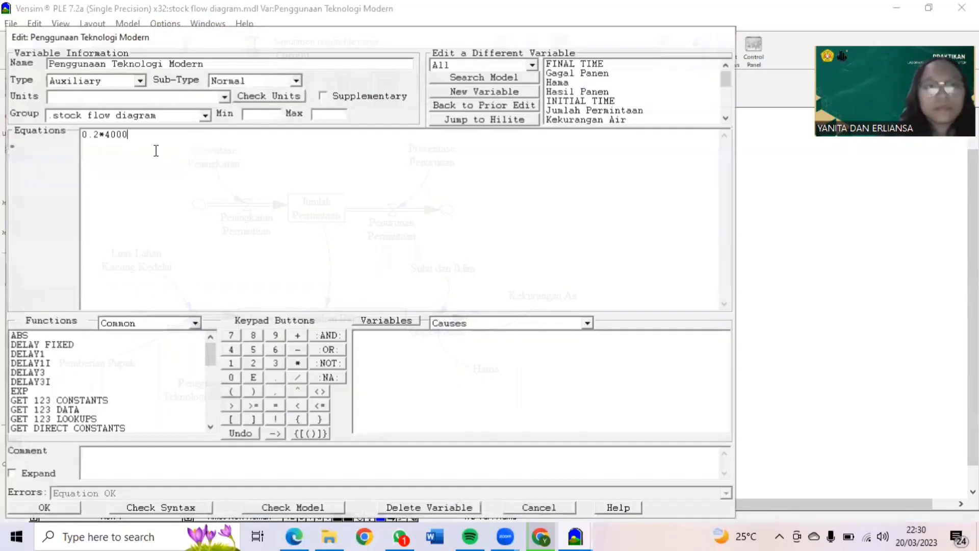
{"action": "left_click", "coordinate": [104, 133]}
{"action": "key", "text": "BackSpace"}
{"action": "key", "text": "BackSpace"}
{"action": "key", "text": "BackSpace"}
{"action": "key", "text": "BackSpace"}
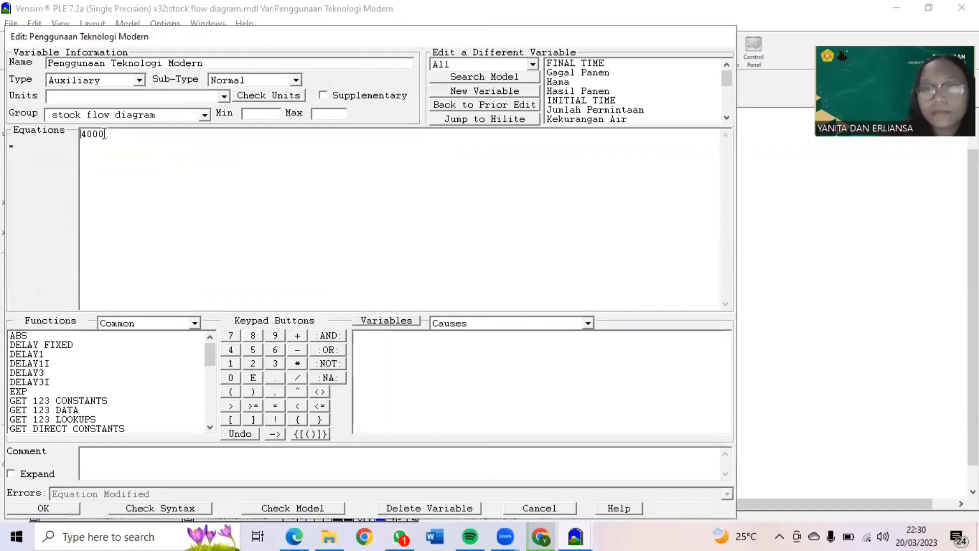
{"action": "left_click", "coordinate": [59, 508]}
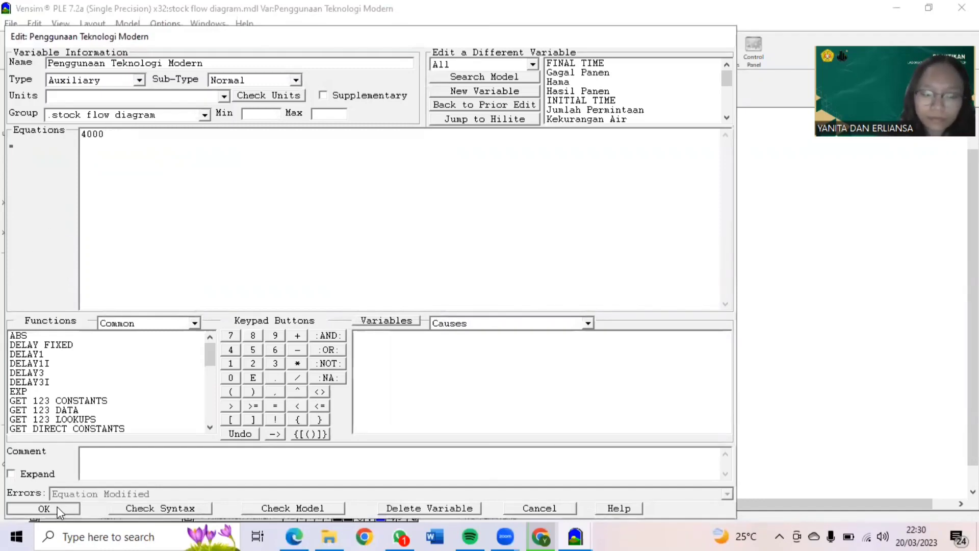
Remove the 0.4 factor from the Hama equation so it is just 200.
{"action": "left_click", "coordinate": [487, 371]}
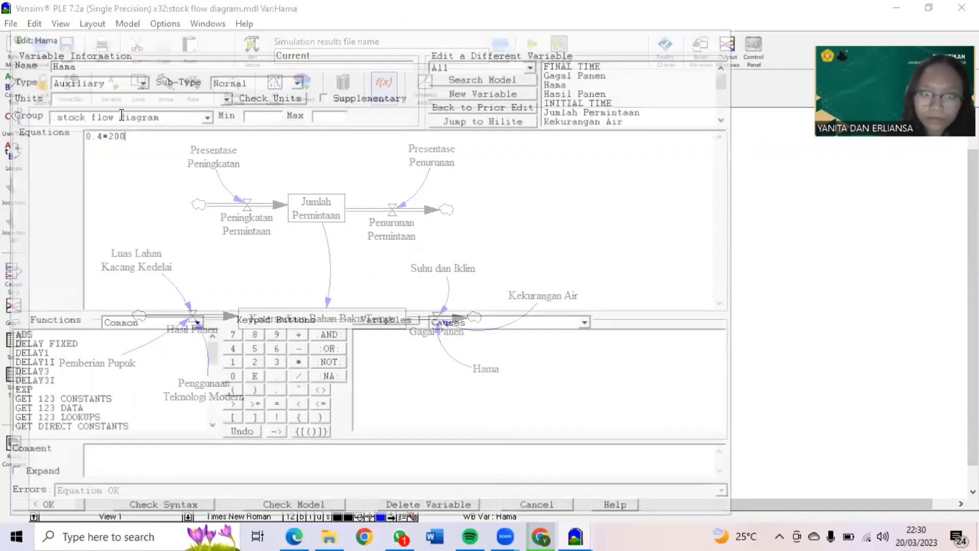
{"action": "left_click", "coordinate": [104, 133]}
{"action": "key", "text": "BackSpace"}
{"action": "key", "text": "BackSpace"}
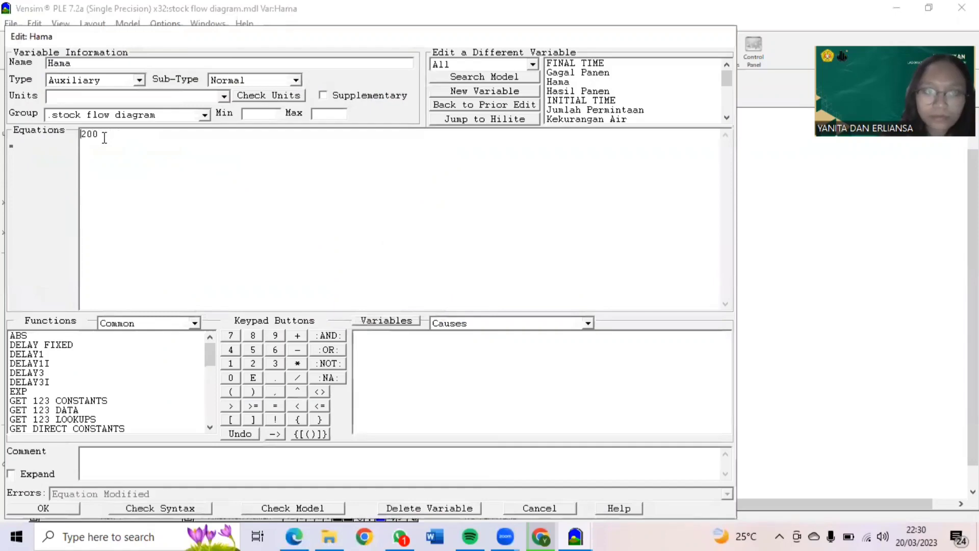
{"action": "left_click", "coordinate": [43, 508]}
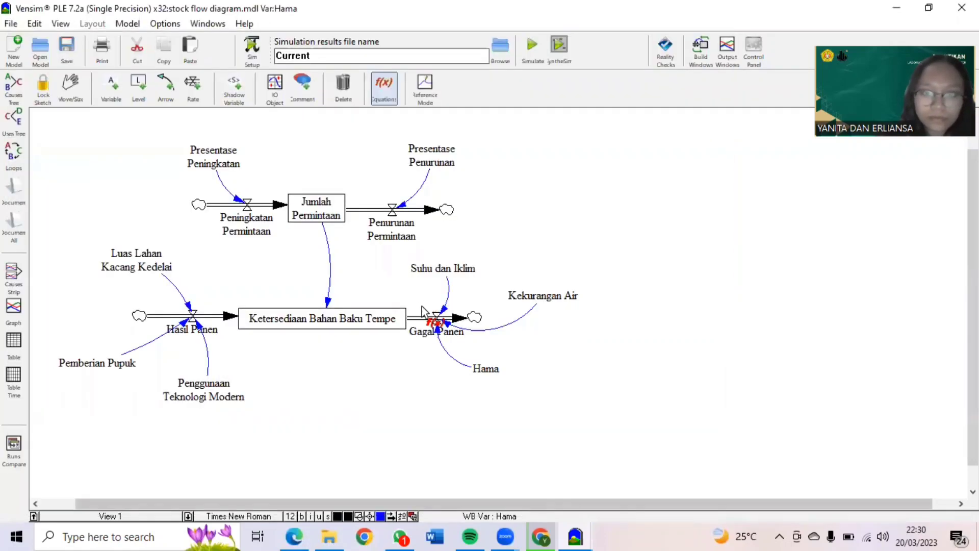
Remove the 0.6 factor from the Kekurangan Air equation so it is just 200.
{"action": "left_click", "coordinate": [530, 296]}
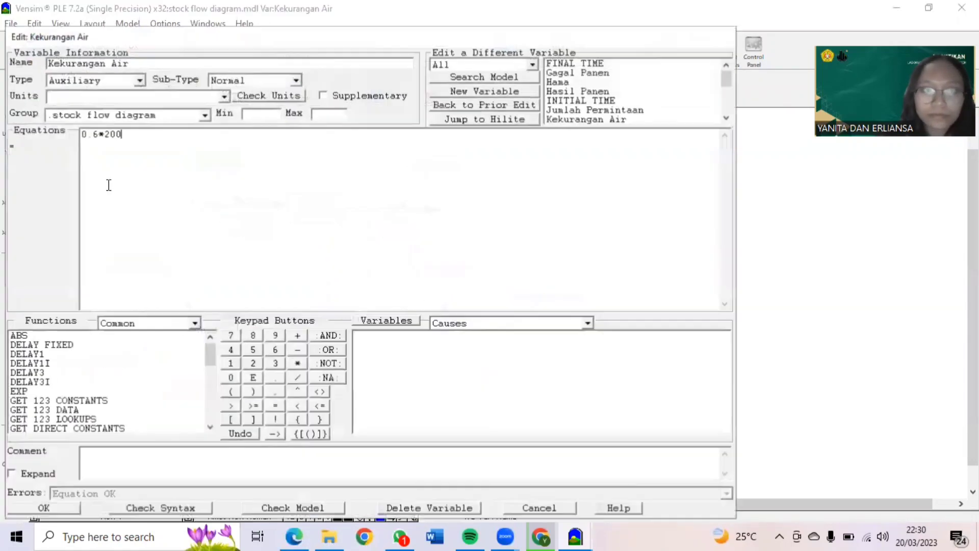
{"action": "left_click", "coordinate": [107, 136]}
{"action": "key", "text": "BackSpace"}
{"action": "key", "text": "BackSpace"}
{"action": "key", "text": "BackSpace"}
{"action": "key", "text": "BackSpace"}
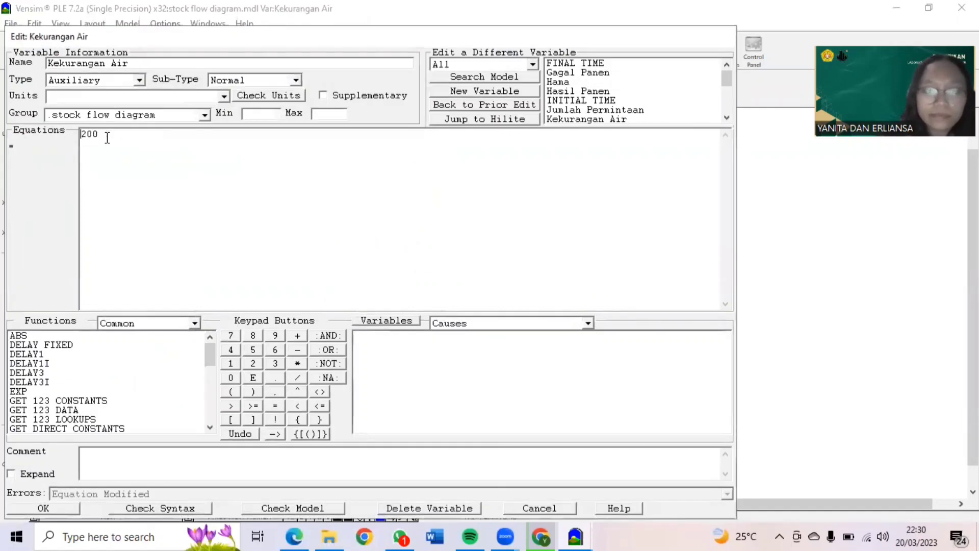
{"action": "left_click", "coordinate": [28, 506]}
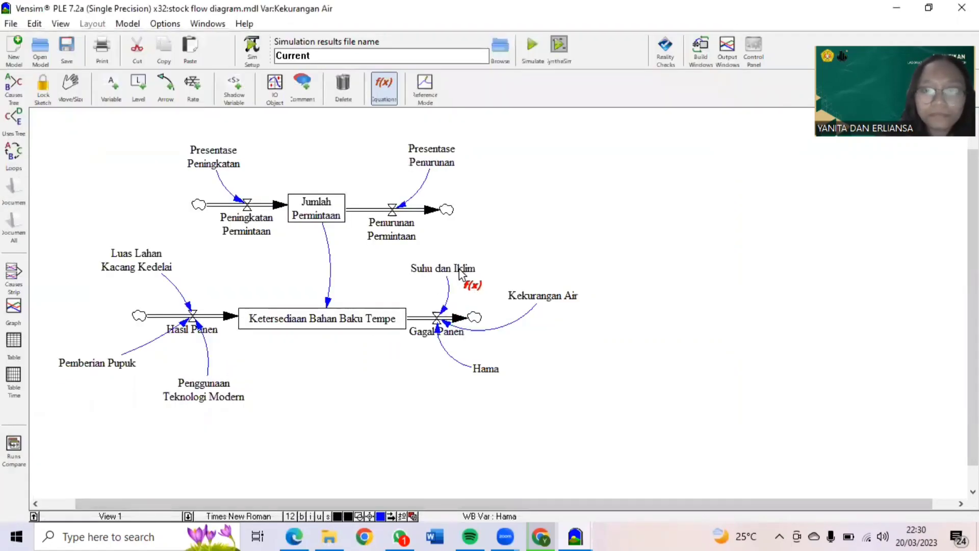
Remove the 0.8 factor from the Suhu dan Iklim equation so it is just 200.
{"action": "left_click", "coordinate": [443, 269]}
{"action": "left_click", "coordinate": [105, 135]}
{"action": "key", "text": "BackSpace"}
{"action": "key", "text": "BackSpace"}
{"action": "key", "text": "BackSpace"}
{"action": "key", "text": "BackSpace"}
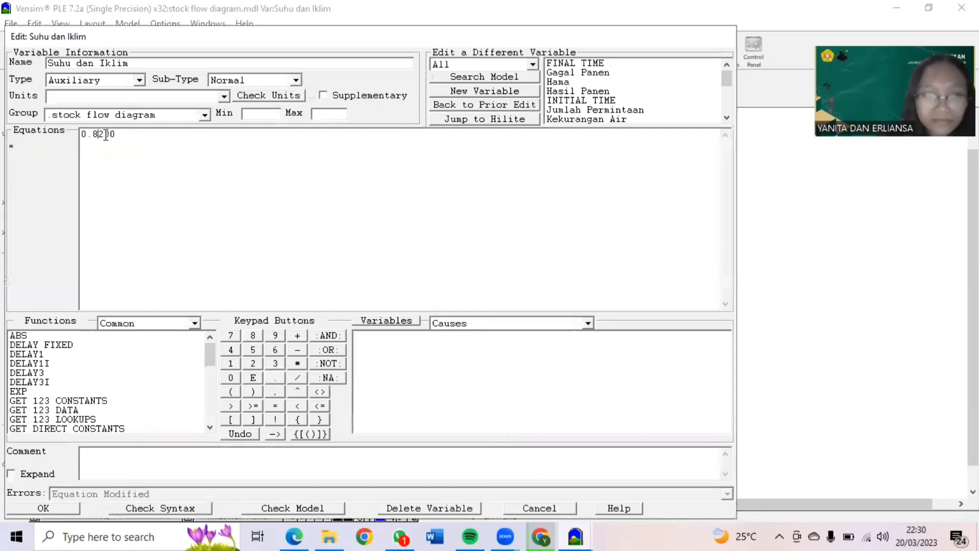
{"action": "left_click", "coordinate": [50, 509]}
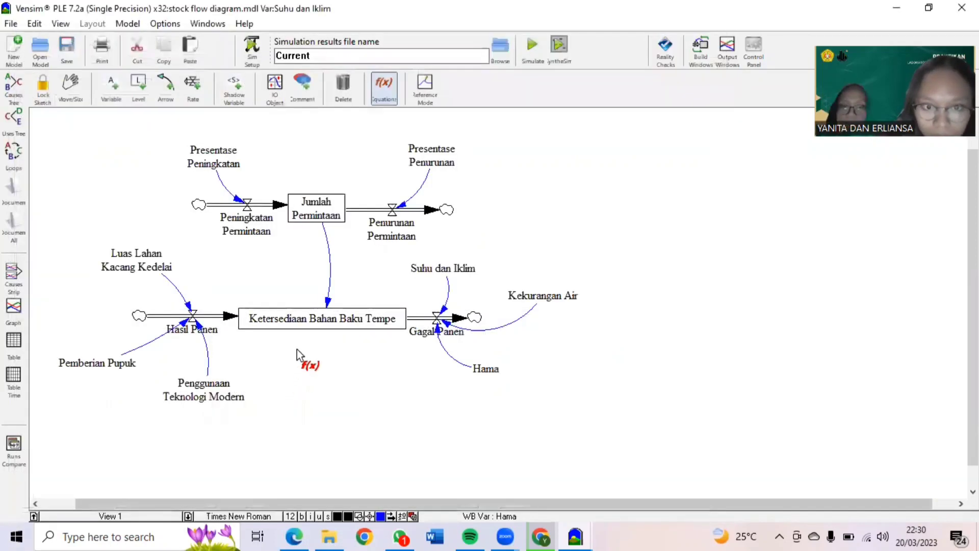
Check the equation of the Penurunan Permintaan flow without changing it.
{"action": "left_click", "coordinate": [378, 227]}
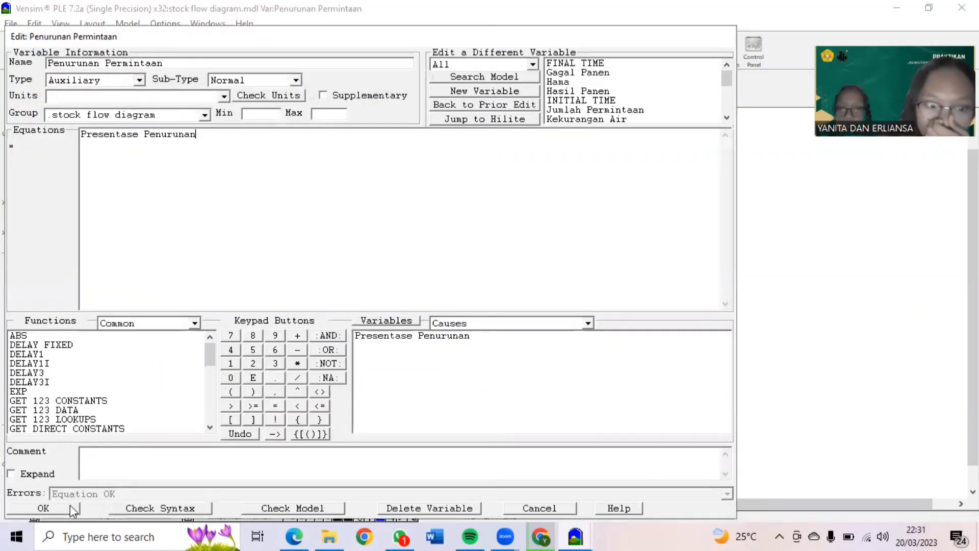
{"action": "left_click", "coordinate": [71, 505]}
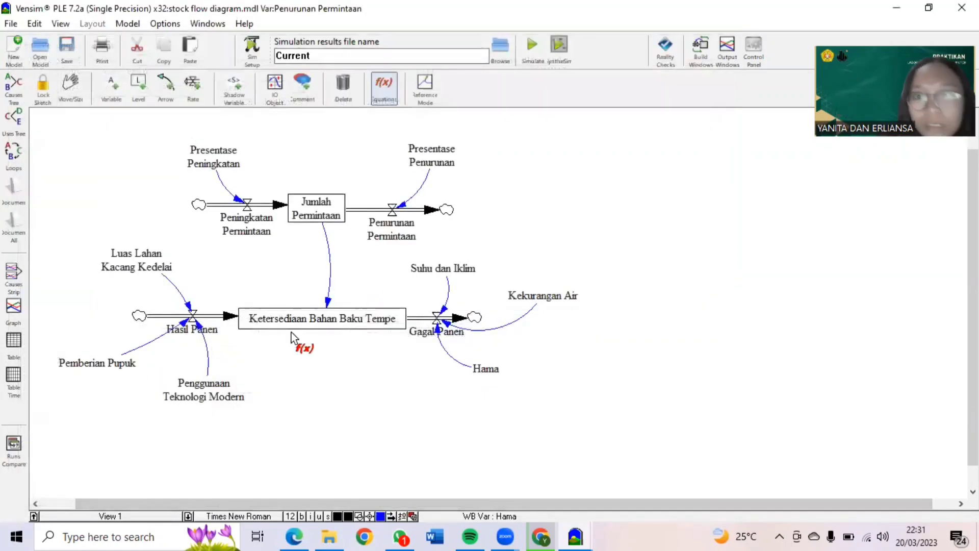
In View 2, place an Output Workbench Tool object that shows a Graph of the level Jumlah Permintaan.
{"action": "key", "text": "0"}
{"action": "left_click", "coordinate": [120, 515]}
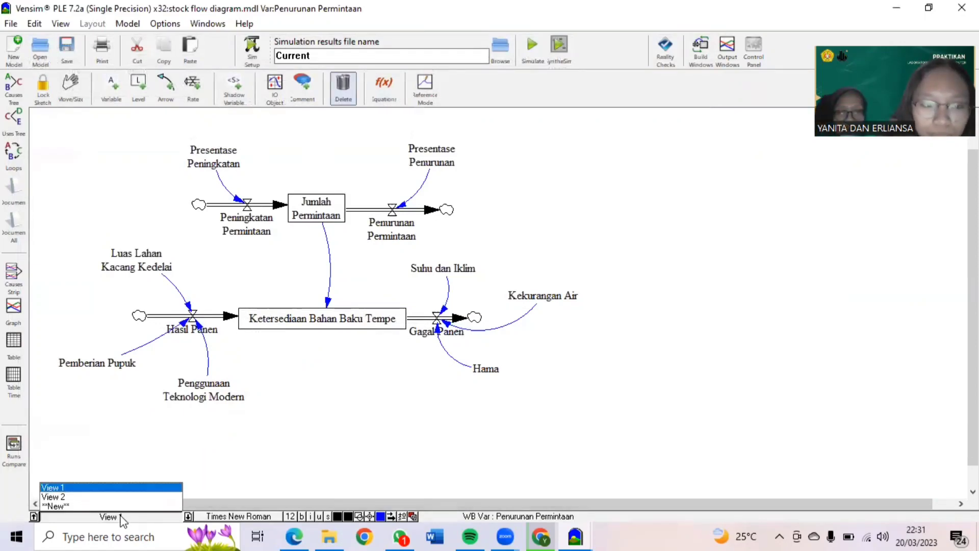
{"action": "left_click", "coordinate": [92, 497]}
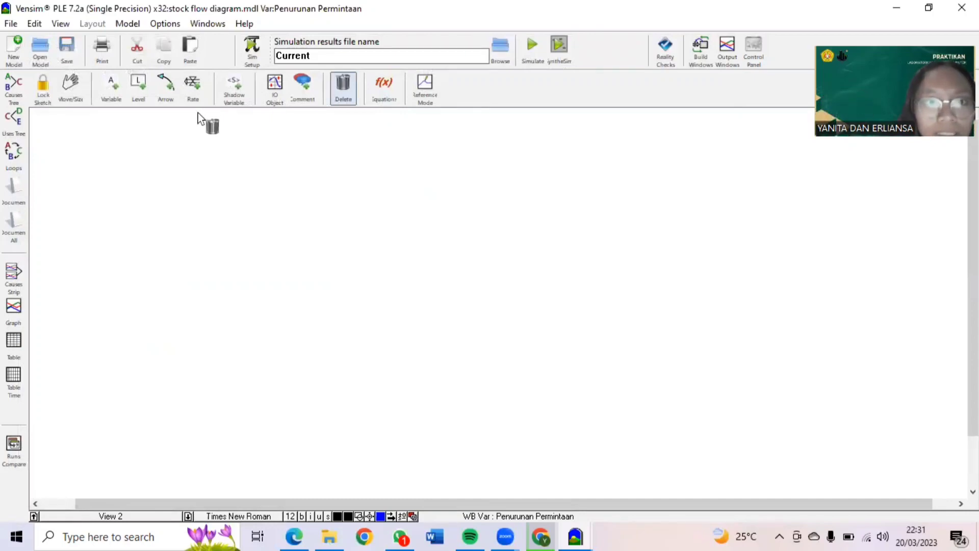
{"action": "left_click", "coordinate": [275, 85]}
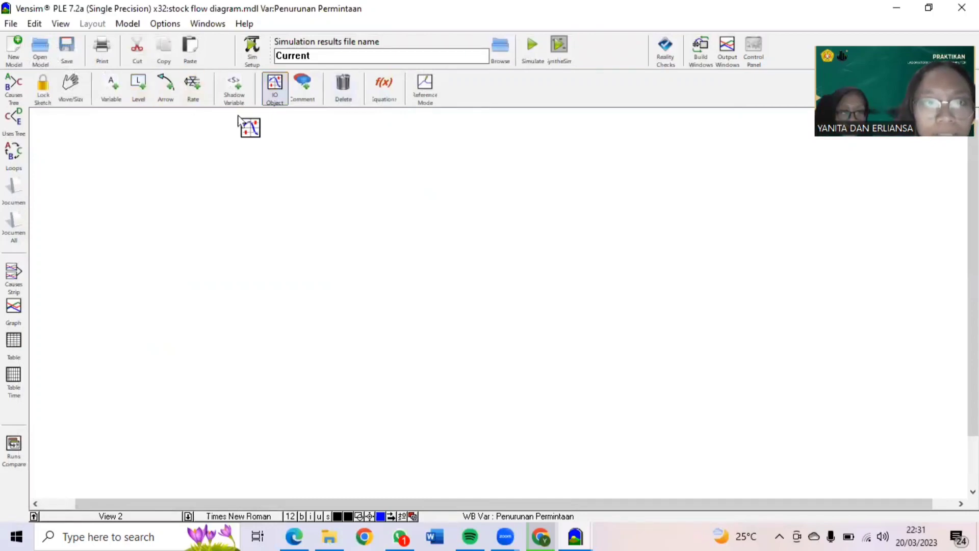
{"action": "left_click", "coordinate": [149, 175]}
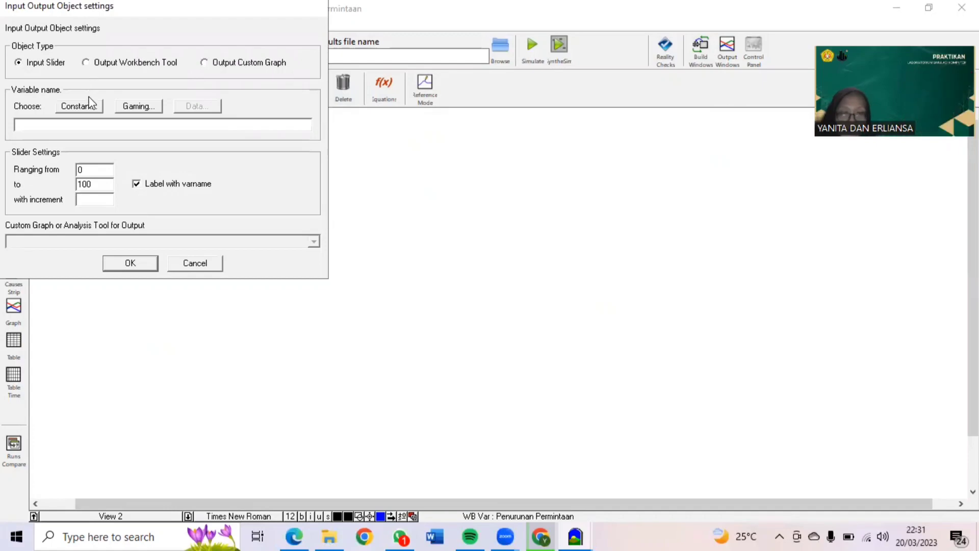
{"action": "left_click", "coordinate": [86, 62]}
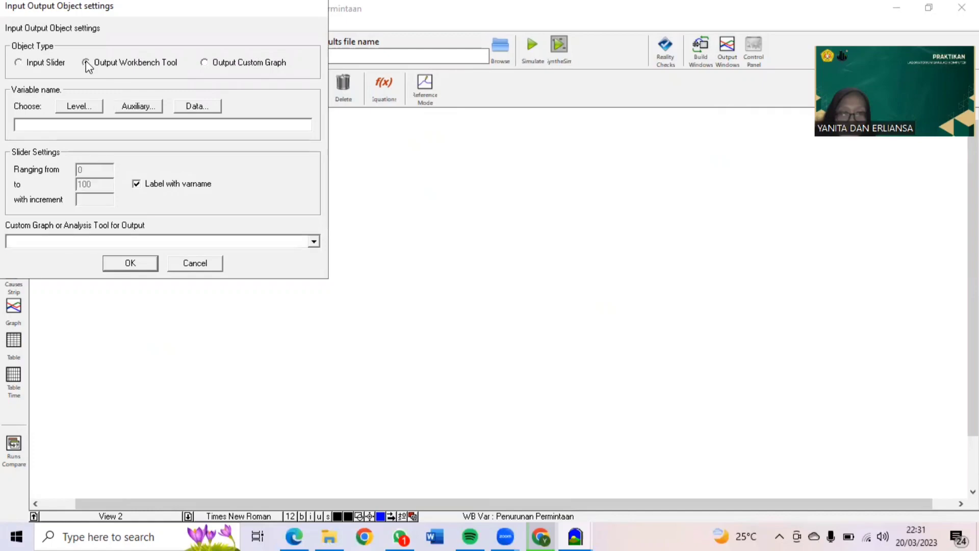
{"action": "left_click", "coordinate": [86, 108]}
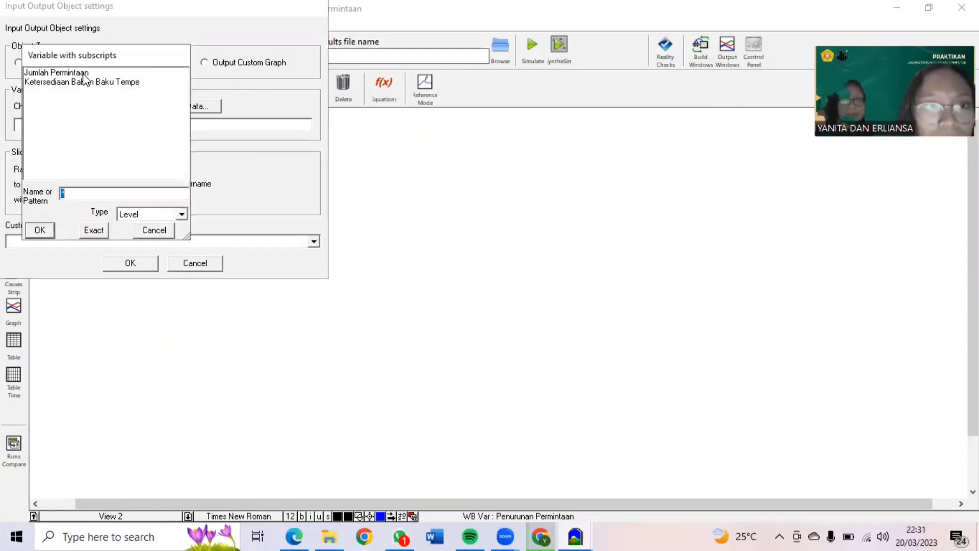
{"action": "left_click", "coordinate": [84, 73]}
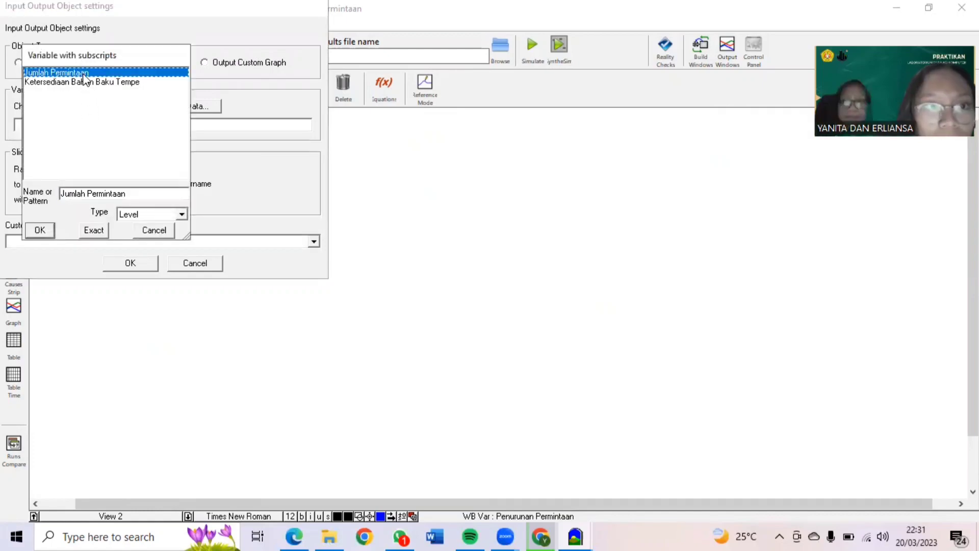
{"action": "left_click", "coordinate": [40, 231]}
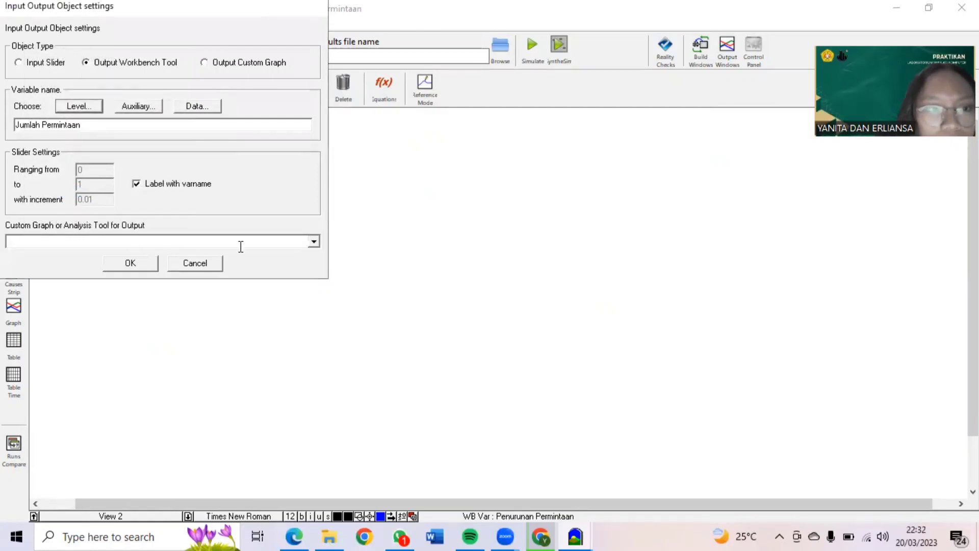
{"action": "left_click", "coordinate": [313, 242]}
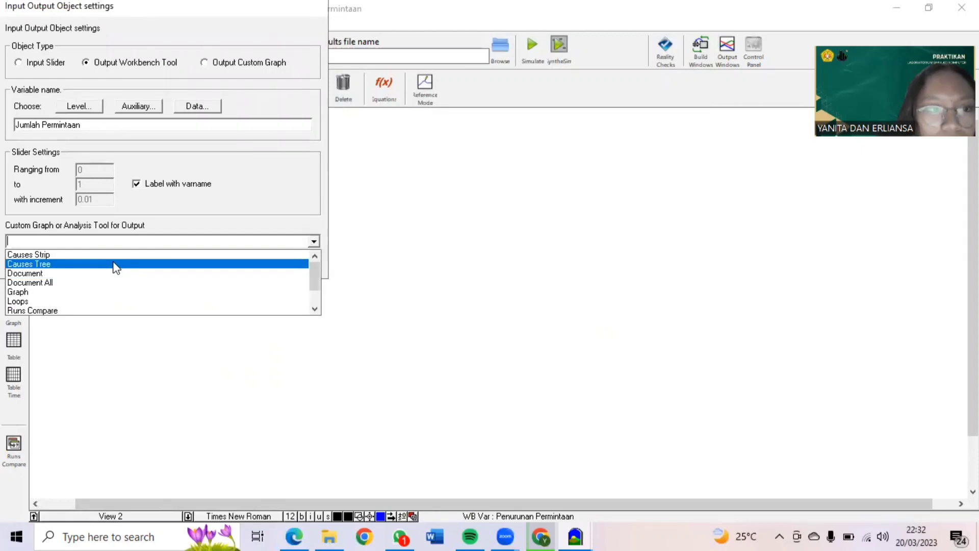
{"action": "left_click", "coordinate": [83, 293]}
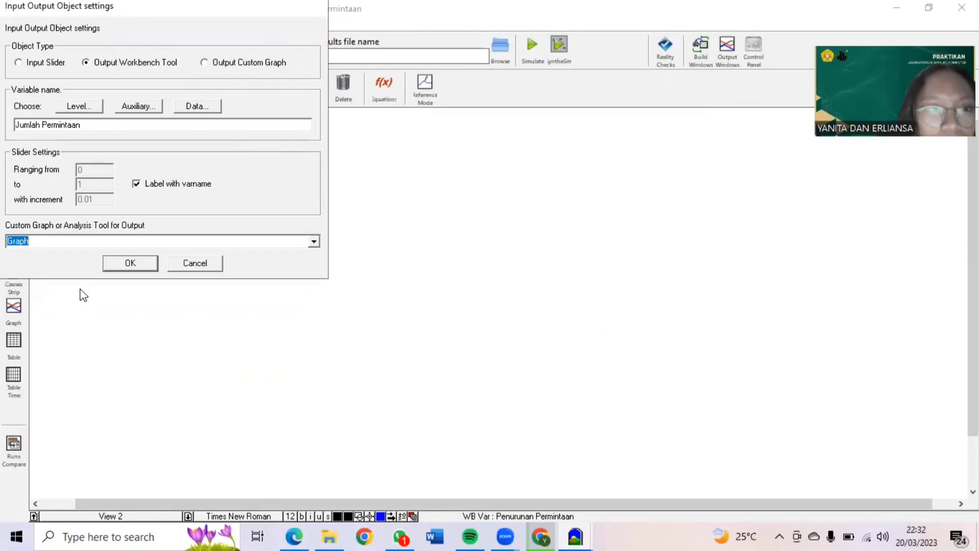
{"action": "left_click", "coordinate": [114, 266]}
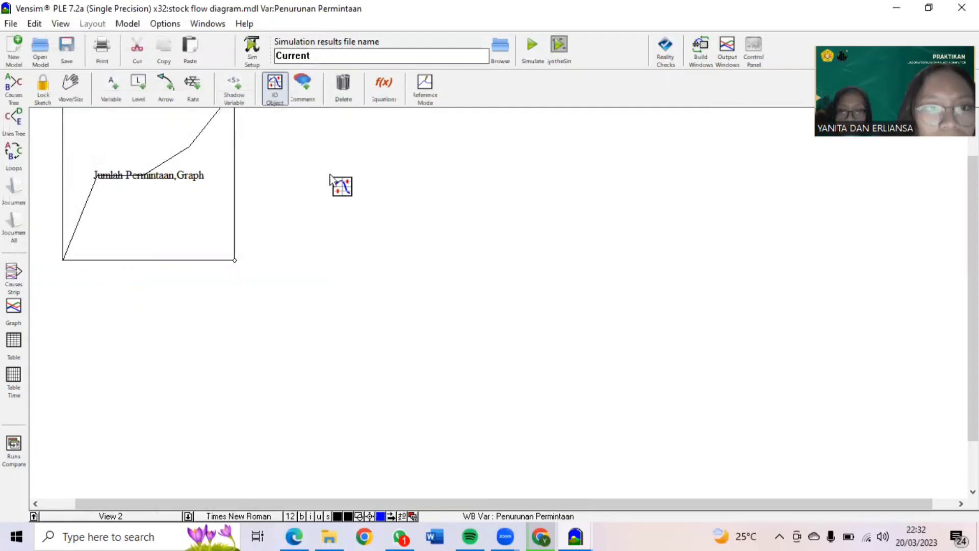
Beside the Jumlah Permintaan graph, place an Output Workbench Tool object showing a Graph of the level Ketersediaan Bahan Baku Tempe.
{"action": "left_click", "coordinate": [365, 174]}
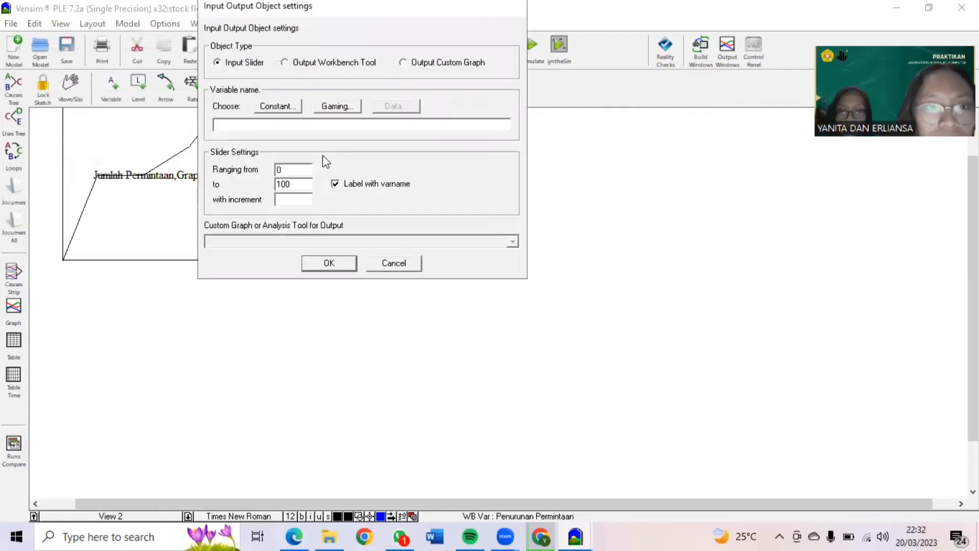
{"action": "left_click", "coordinate": [281, 63]}
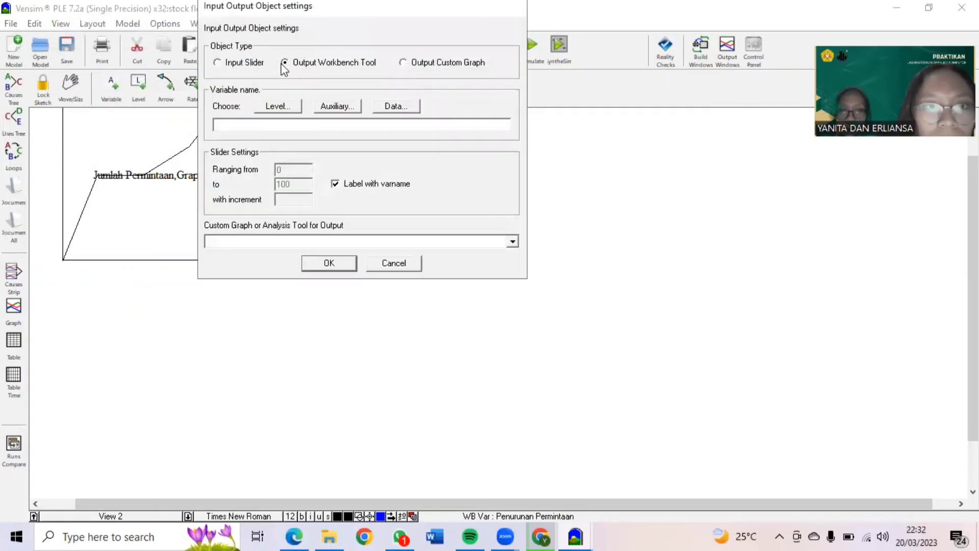
{"action": "left_click", "coordinate": [285, 106]}
{"action": "left_click", "coordinate": [123, 83]}
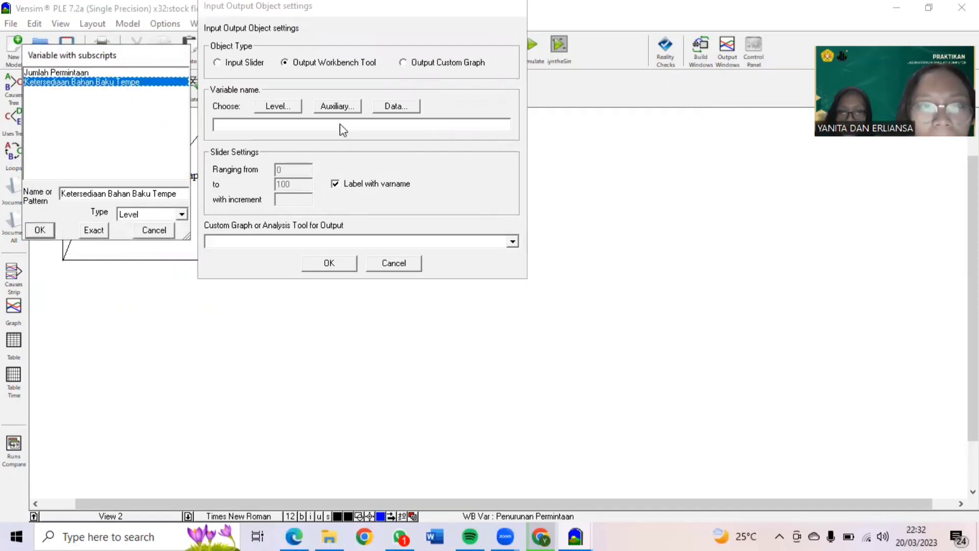
{"action": "left_click", "coordinate": [40, 230]}
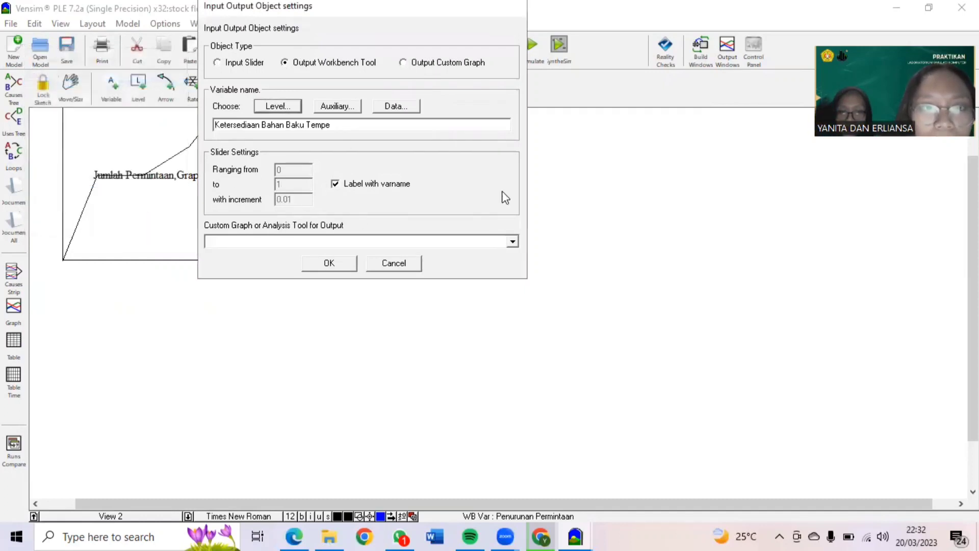
{"action": "left_click", "coordinate": [513, 242]}
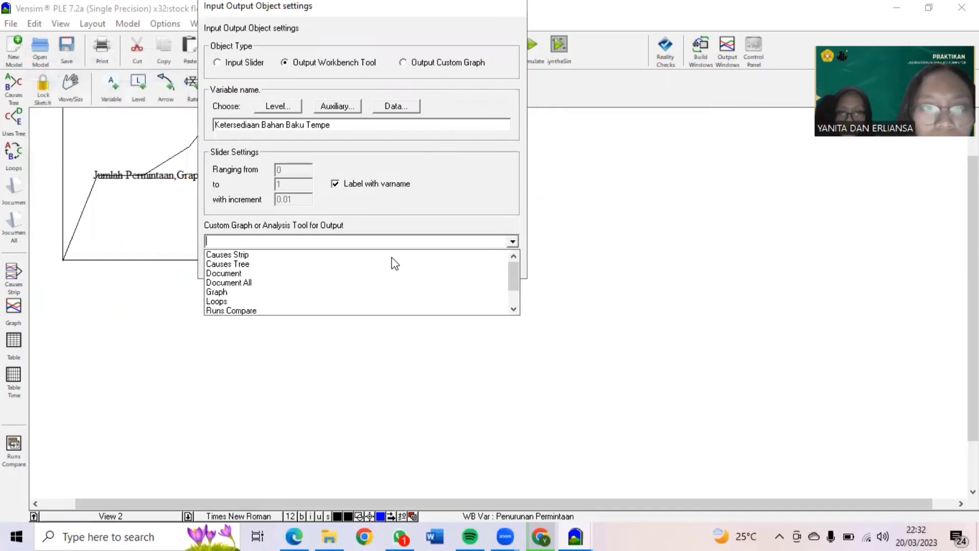
{"action": "left_click", "coordinate": [300, 291]}
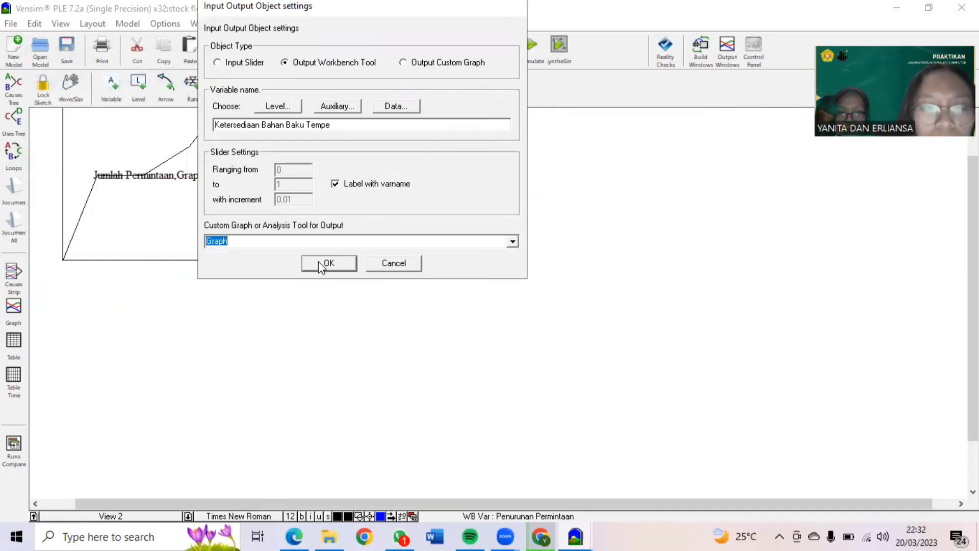
{"action": "left_click", "coordinate": [318, 262]}
{"action": "scroll", "coordinate": [545, 199], "scroll_direction": "up", "scroll_amount": 2}
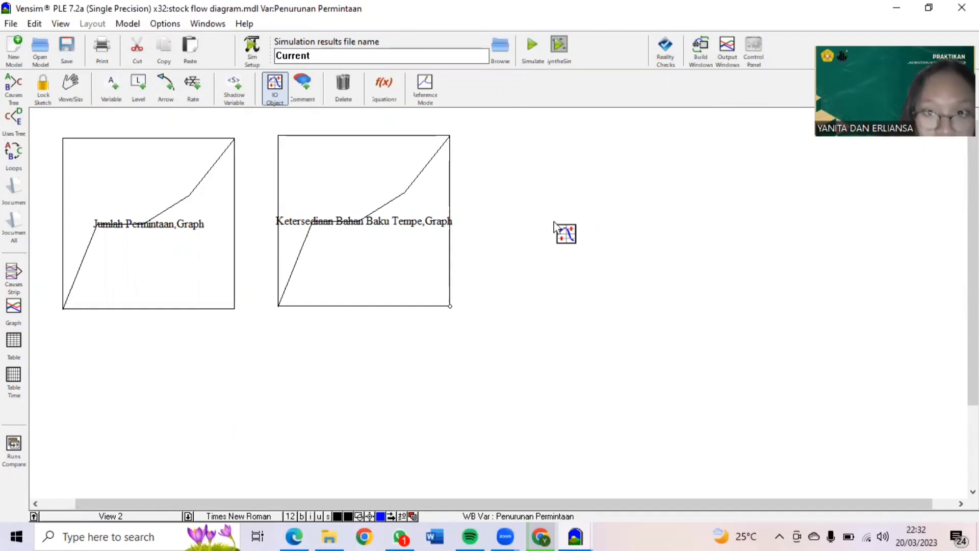
Beside the Ketersediaan Bahan Baku Tempe graph, place an Output Workbench Tool object showing a Graph of the auxiliary Hasil Panen.
{"action": "left_click", "coordinate": [556, 222]}
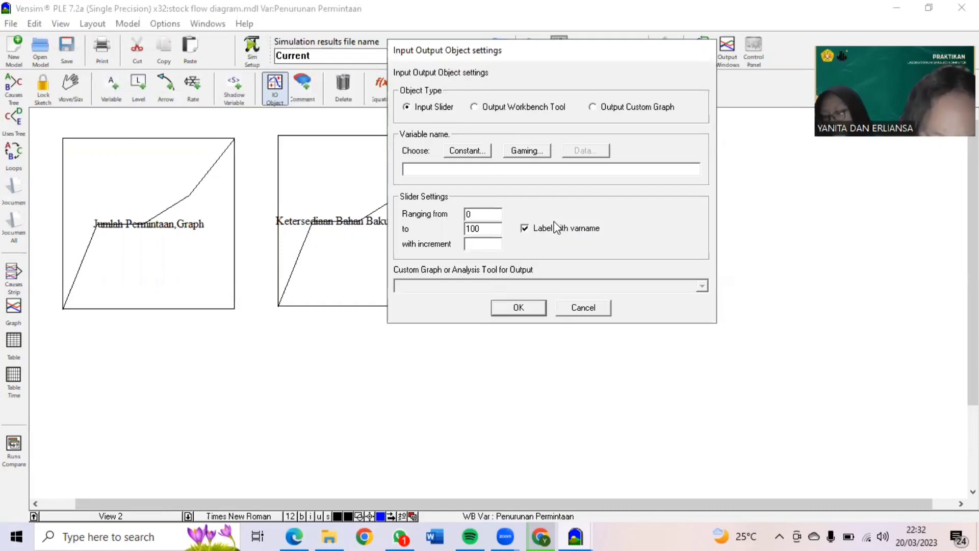
{"action": "left_click", "coordinate": [482, 108]}
{"action": "left_click", "coordinate": [526, 151]}
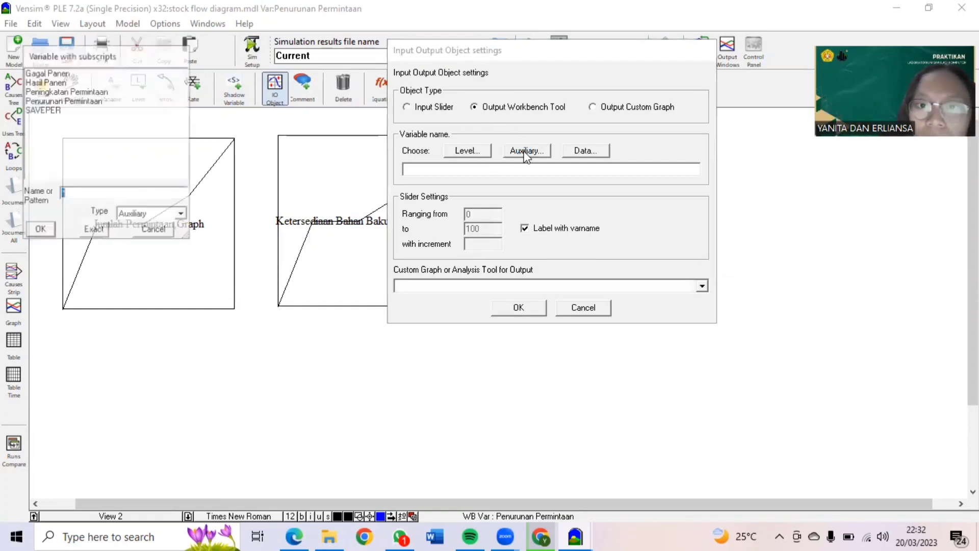
{"action": "left_click", "coordinate": [44, 82]}
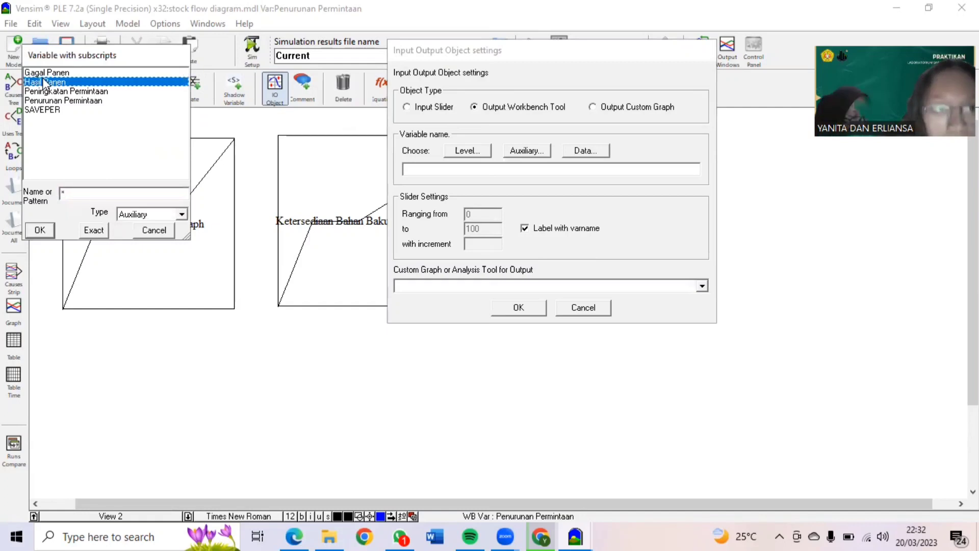
{"action": "left_click", "coordinate": [50, 230]}
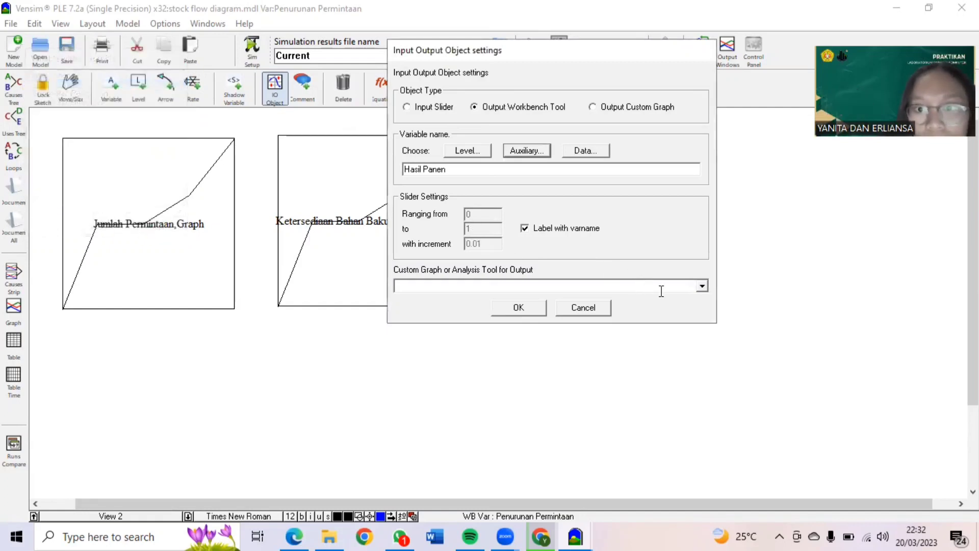
{"action": "left_click", "coordinate": [703, 286]}
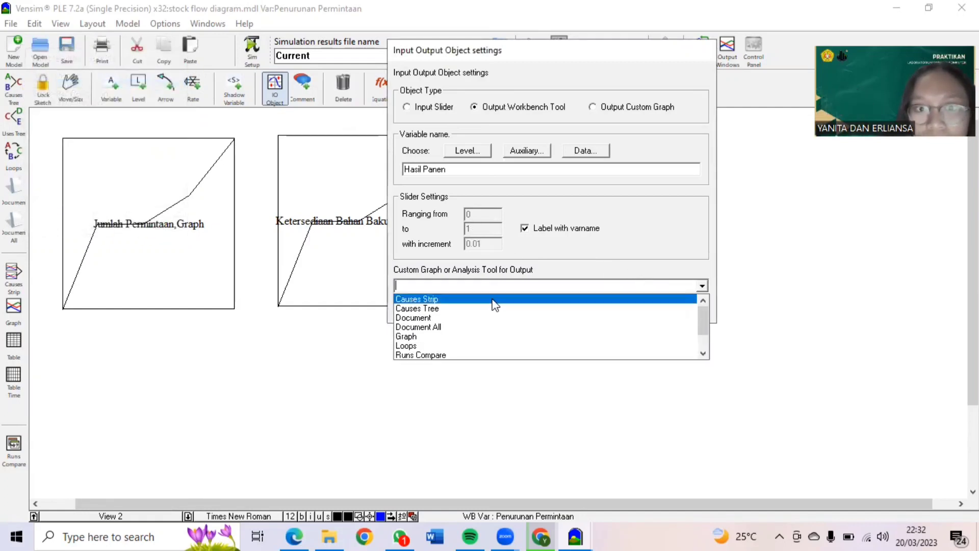
{"action": "left_click", "coordinate": [477, 334]}
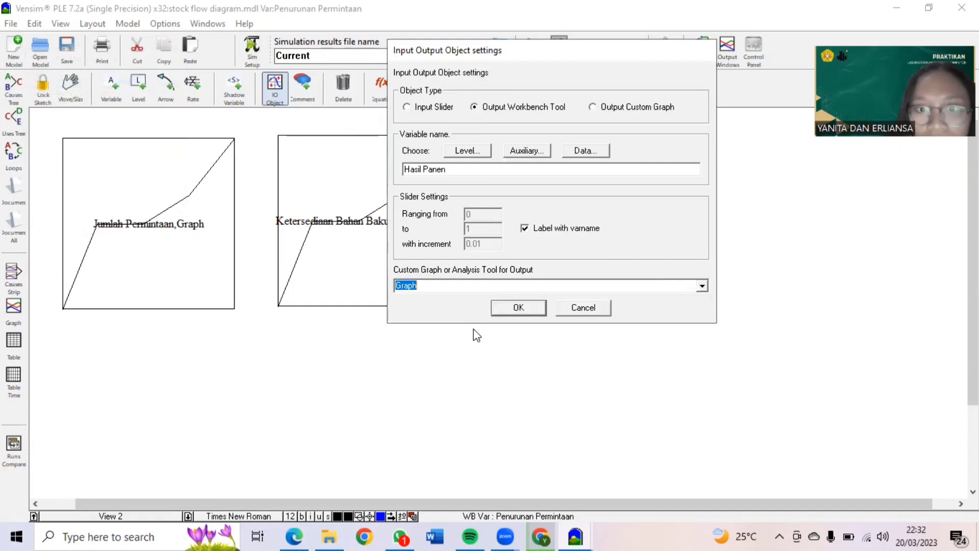
{"action": "left_click", "coordinate": [503, 310]}
Add an Output Workbench Tool Graph of the auxiliary Gagal Panen at the row's end, and space it and the Hasil Panen graph evenly.
{"action": "left_click", "coordinate": [806, 223]}
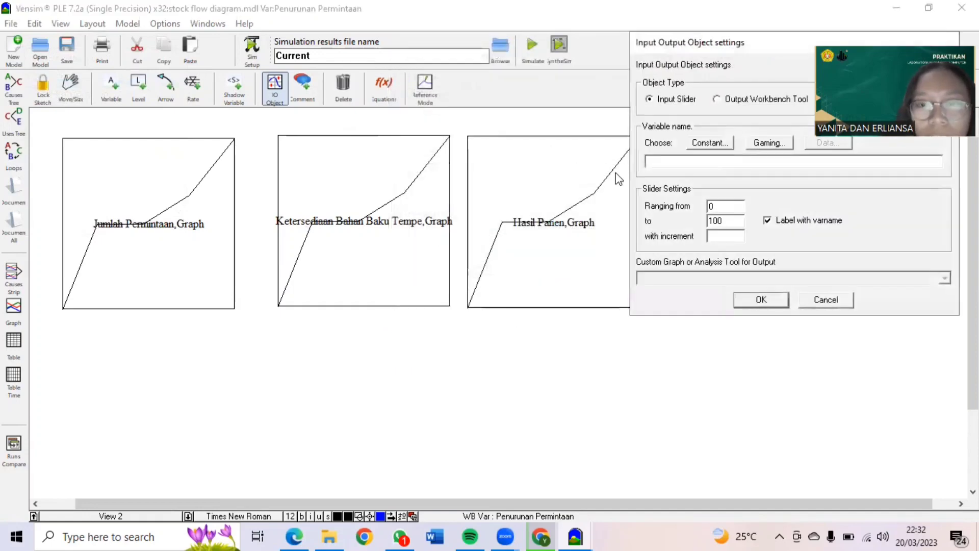
{"action": "left_click", "coordinate": [718, 99]}
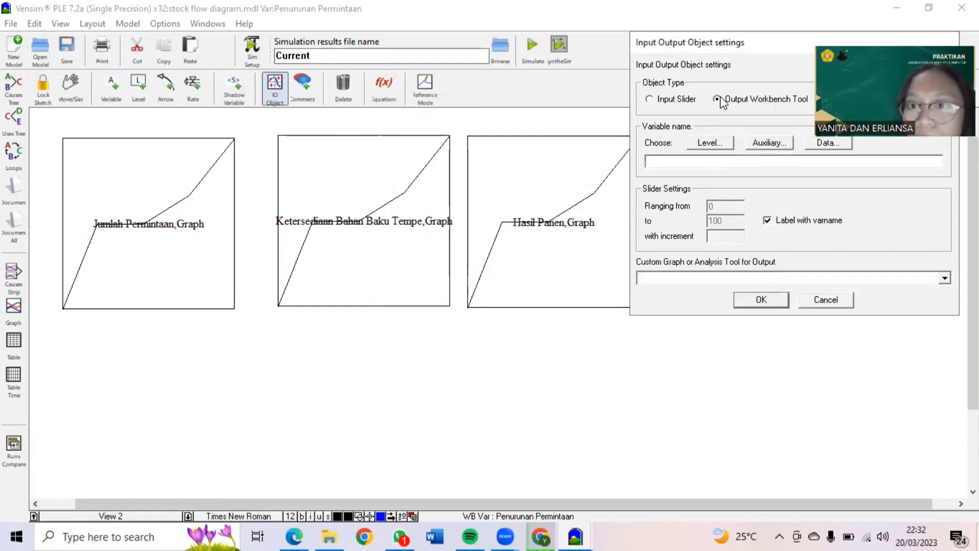
{"action": "left_click", "coordinate": [757, 144]}
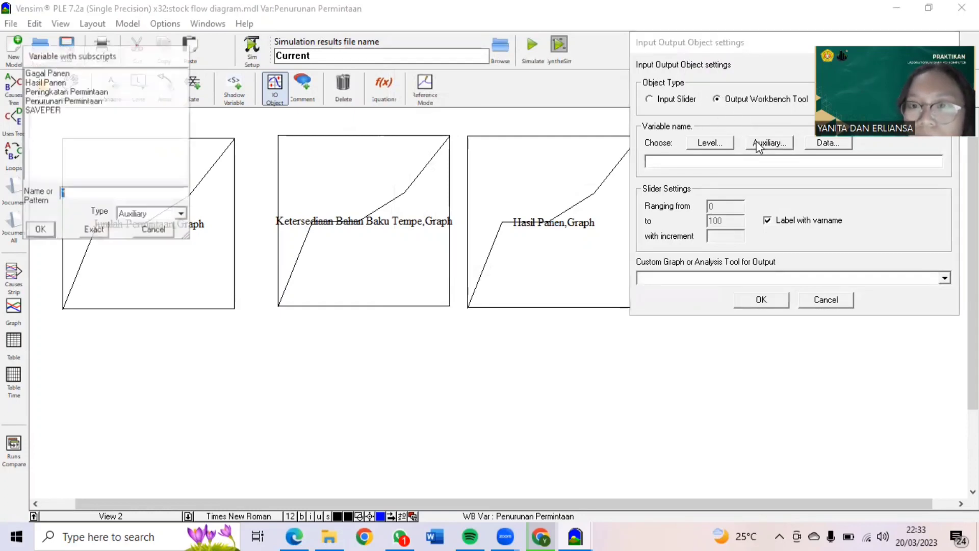
{"action": "left_click", "coordinate": [41, 75]}
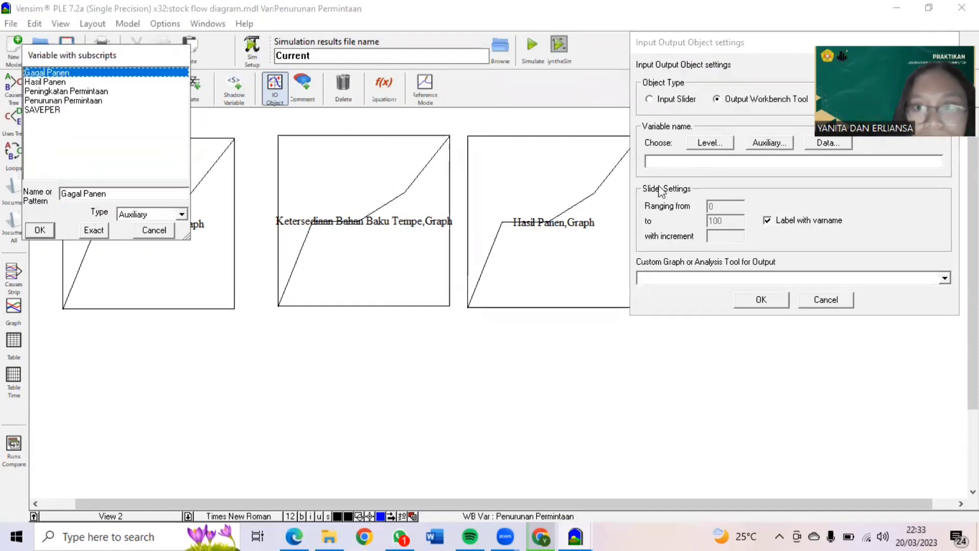
{"action": "left_click", "coordinate": [104, 231]}
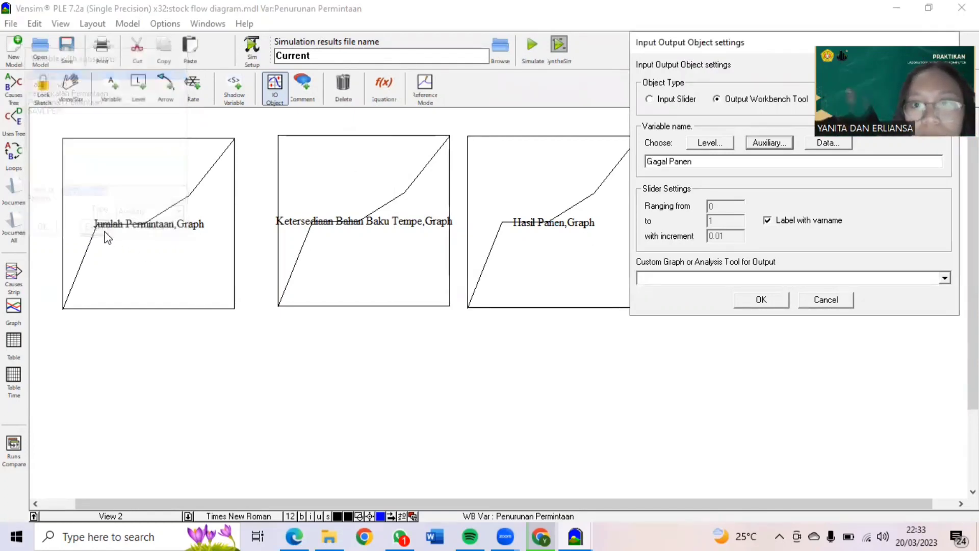
{"action": "left_click", "coordinate": [945, 278]}
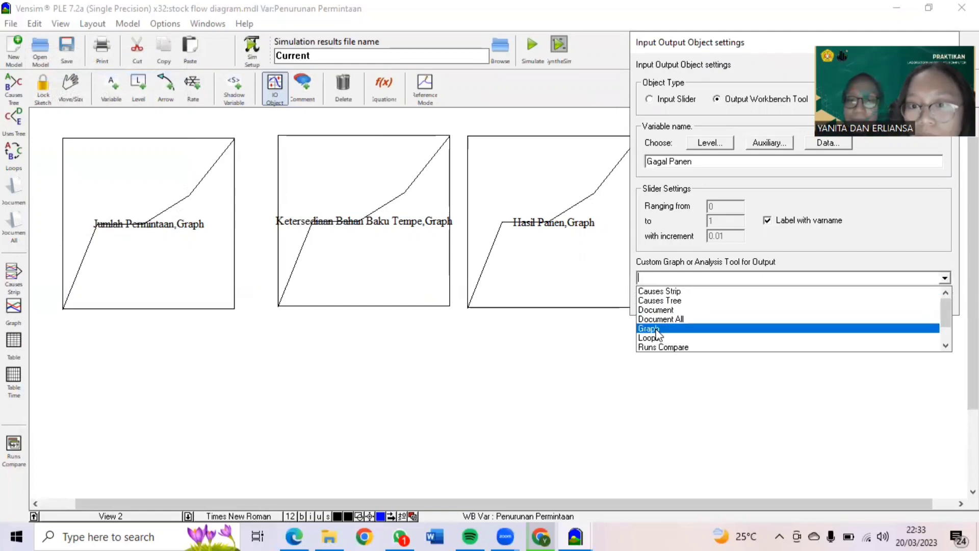
{"action": "left_click", "coordinate": [656, 329]}
{"action": "left_click", "coordinate": [761, 301]}
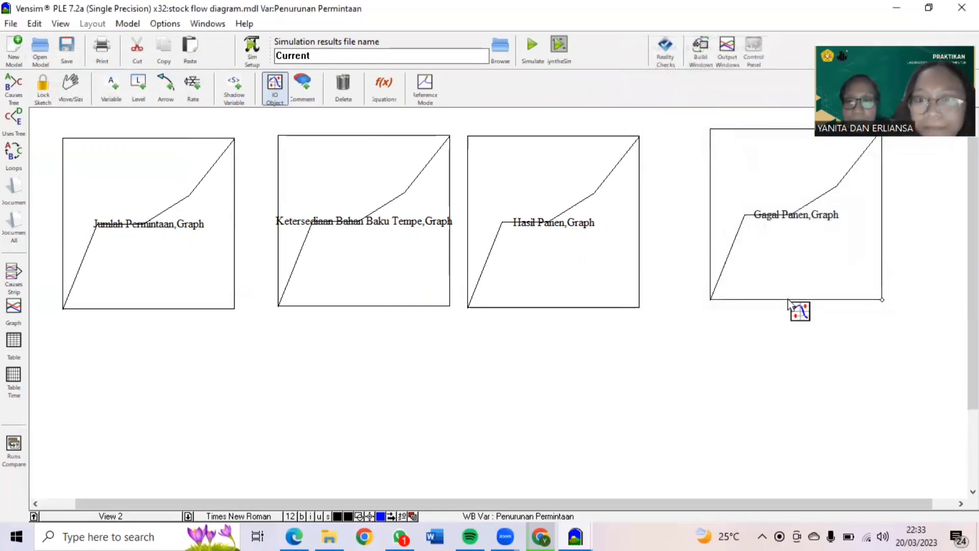
{"action": "left_click_drag", "start_coordinate": [509, 285], "coordinate": [535, 278]}
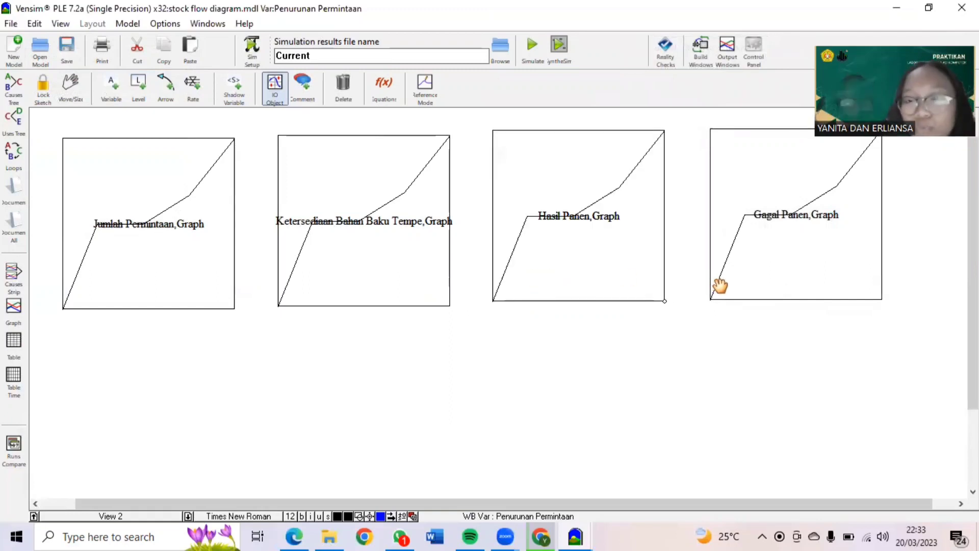
{"action": "left_click_drag", "start_coordinate": [718, 288], "coordinate": [713, 288]}
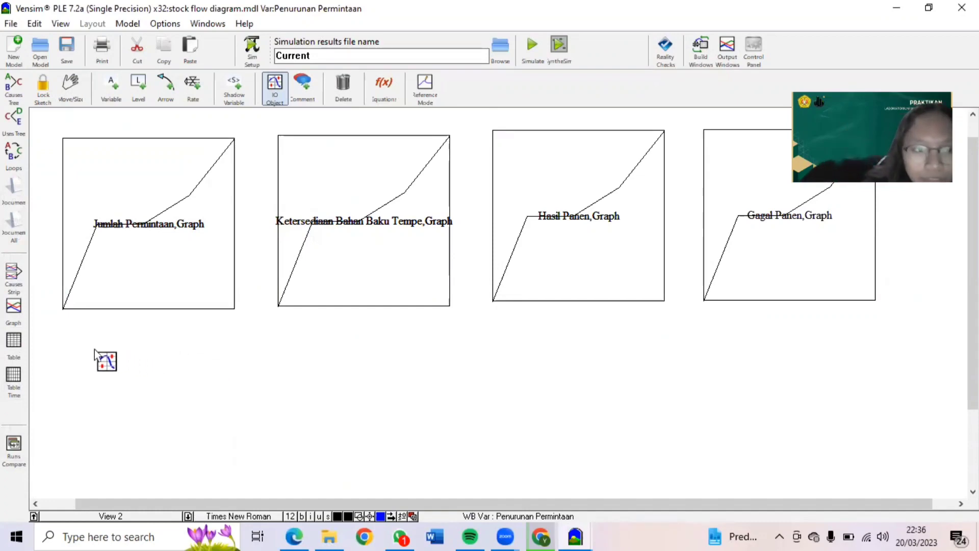
Below the Jumlah Permintaan graph, place an Input Slider for the constant Presentase Peningkatan, ranging from 0 to 100 with increment 1.
{"action": "left_click", "coordinate": [102, 353]}
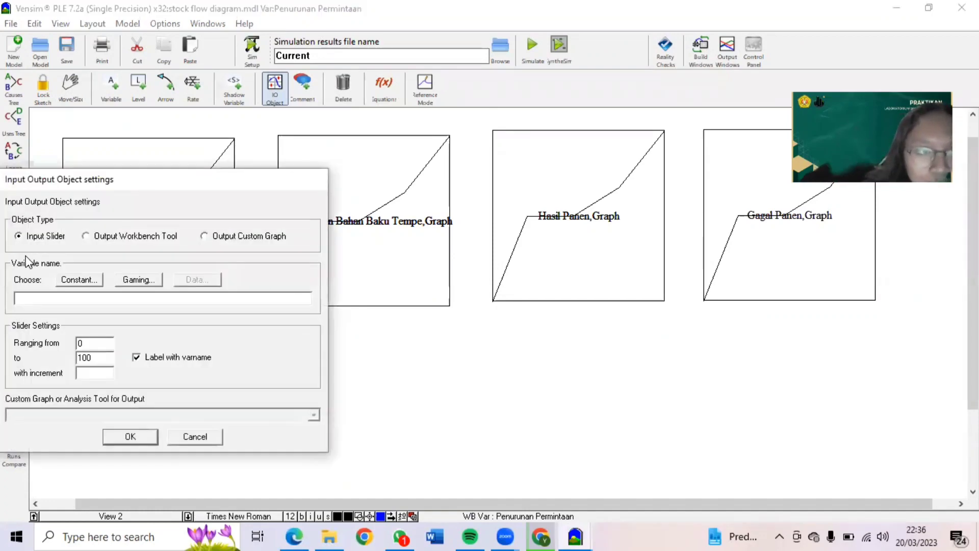
{"action": "left_click", "coordinate": [76, 280]}
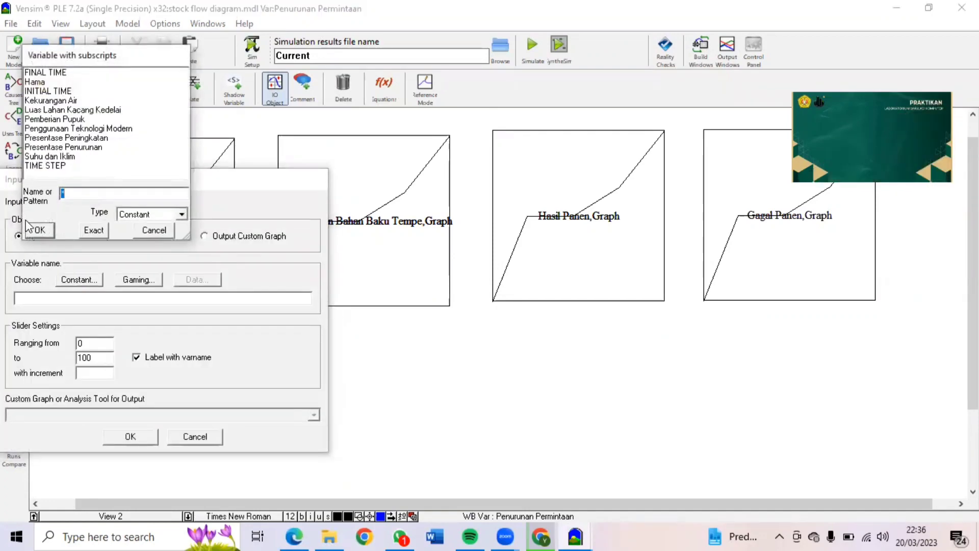
{"action": "left_click", "coordinate": [61, 138]}
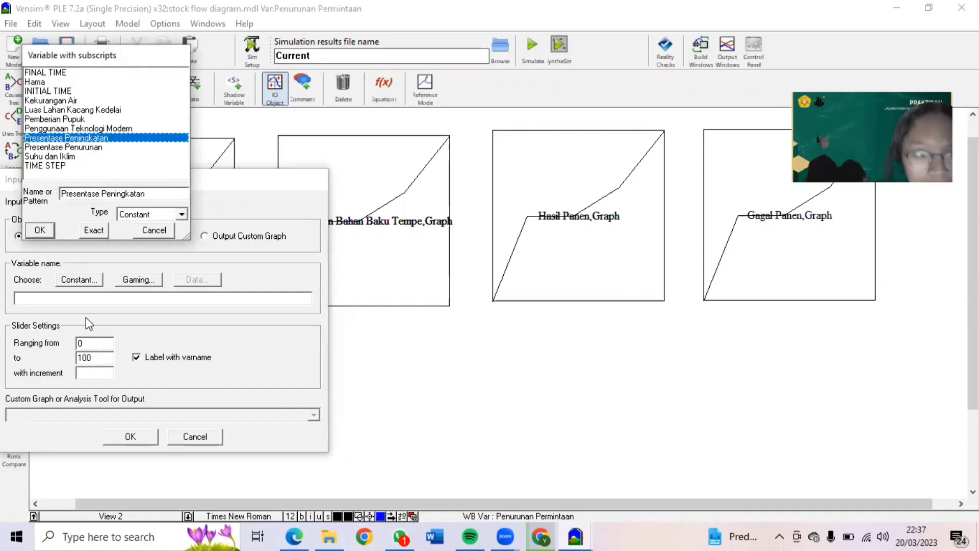
{"action": "left_click", "coordinate": [90, 231]}
{"action": "left_click", "coordinate": [99, 357]}
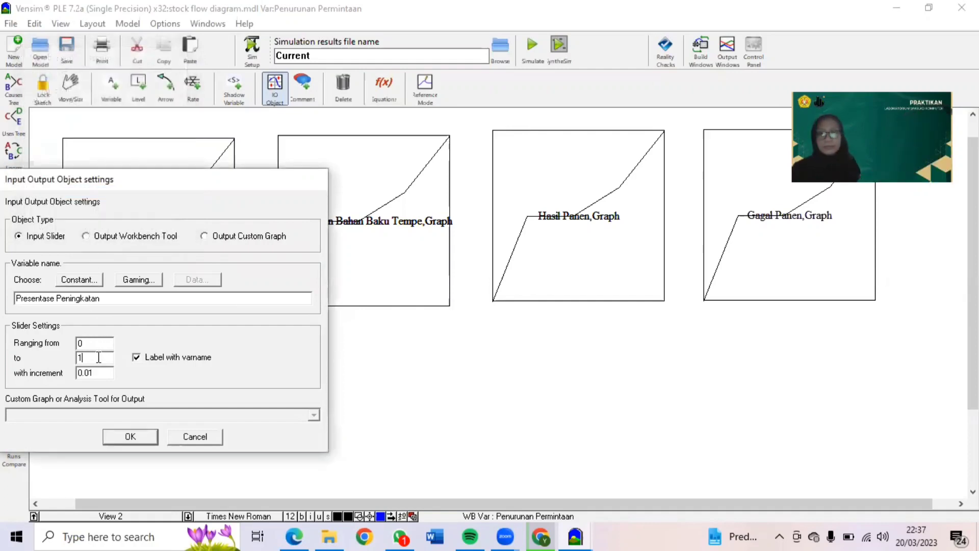
{"action": "type", "text": "00"}
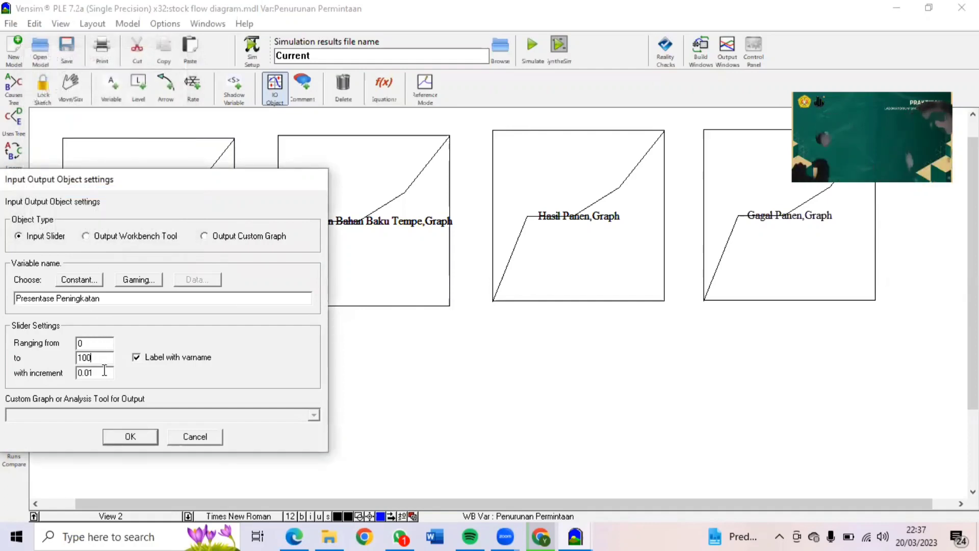
{"action": "key", "text": "Tab"}
{"action": "type", "text": "1"}
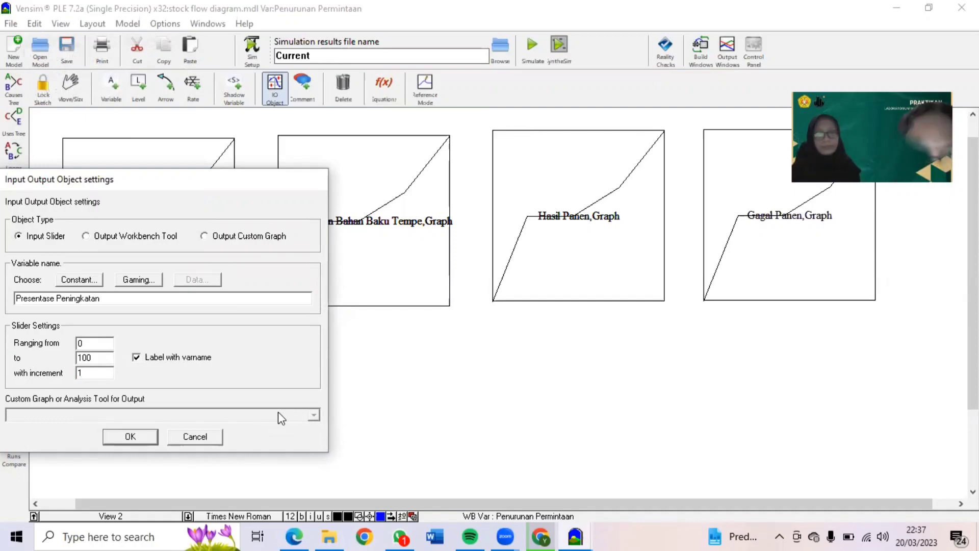
{"action": "left_click", "coordinate": [134, 435]}
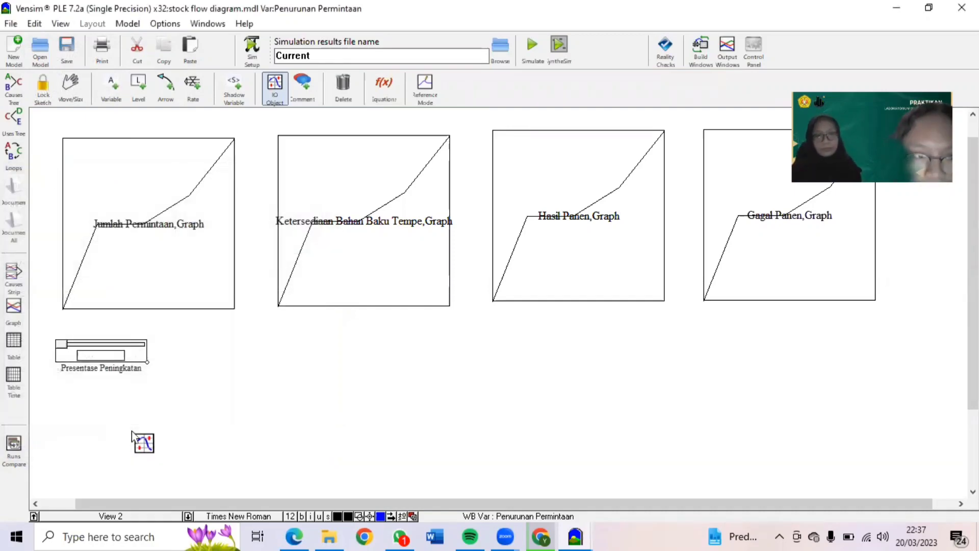
Under the Presentase Peningkatan slider, place an Input Slider for the constant Presentase Penurunan, ranging from 0 to 100 with increment 10.
{"action": "left_click", "coordinate": [93, 403]}
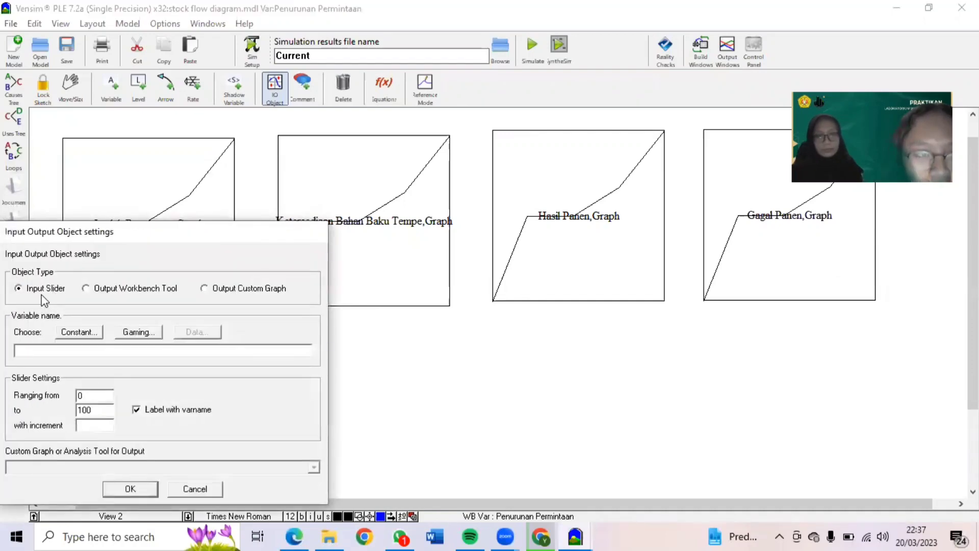
{"action": "left_click", "coordinate": [86, 334]}
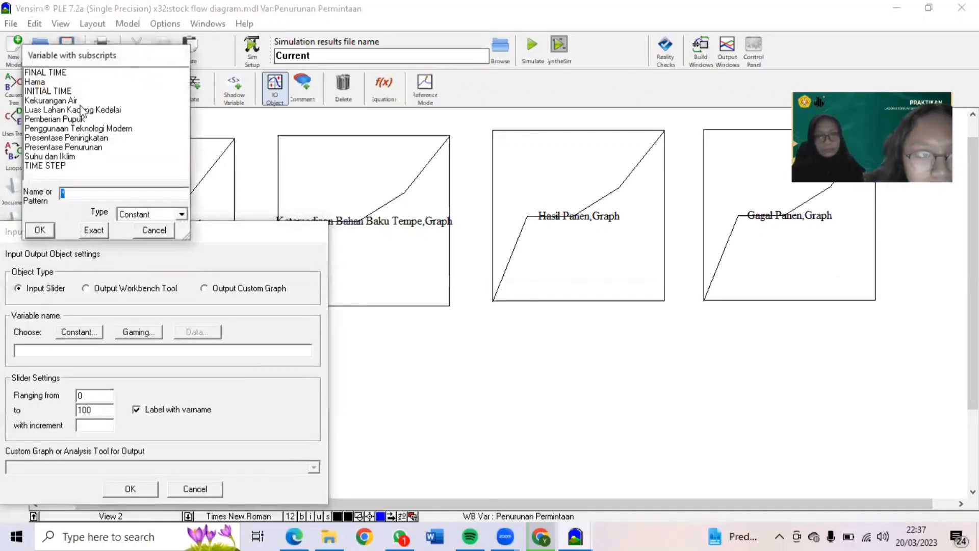
{"action": "left_click", "coordinate": [76, 150]}
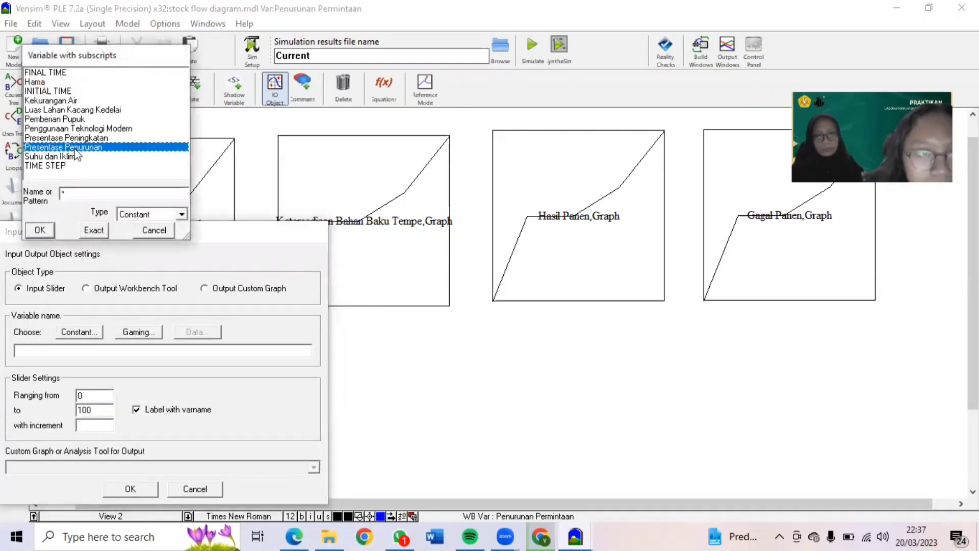
{"action": "left_click", "coordinate": [94, 230]}
{"action": "left_click", "coordinate": [93, 411]}
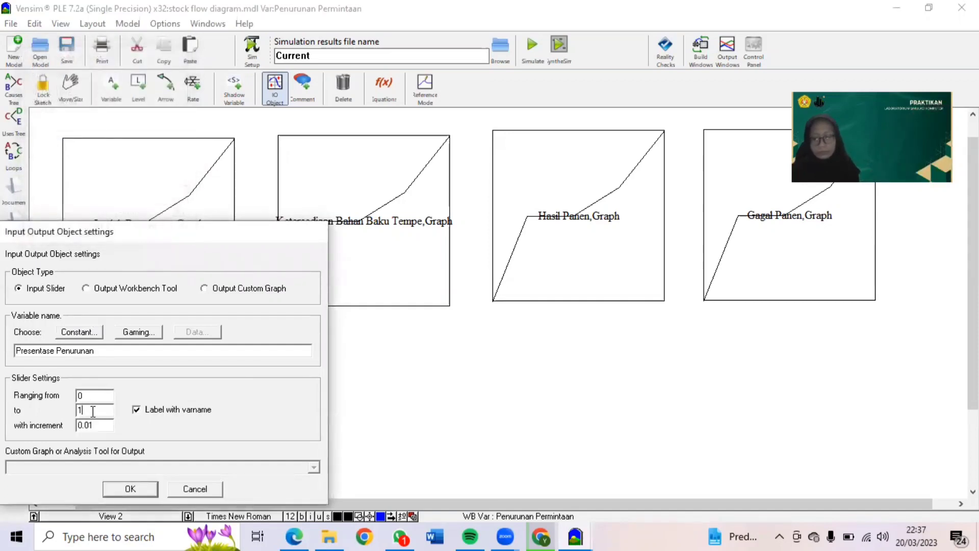
{"action": "type", "text": "00"}
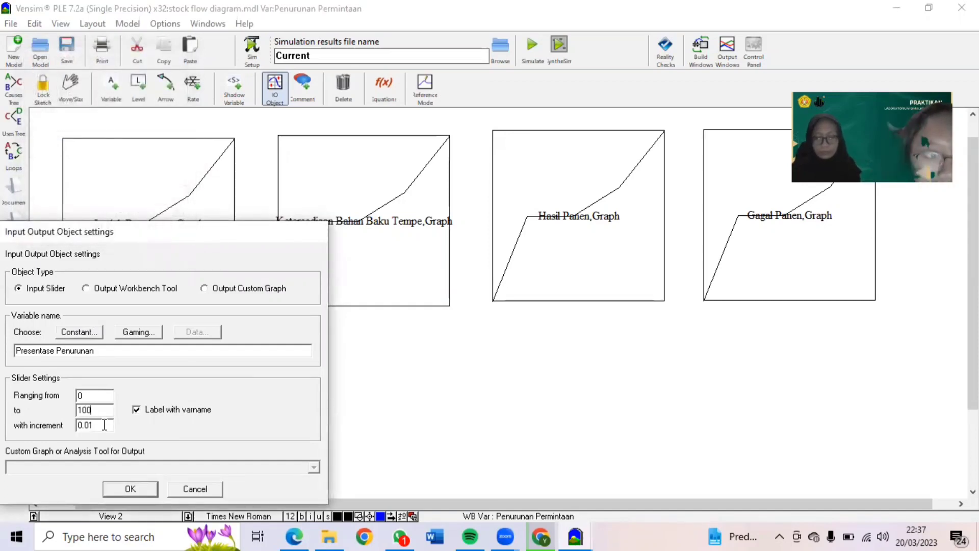
{"action": "left_click_drag", "start_coordinate": [104, 424], "coordinate": [20, 425]}
{"action": "type", "text": "10"}
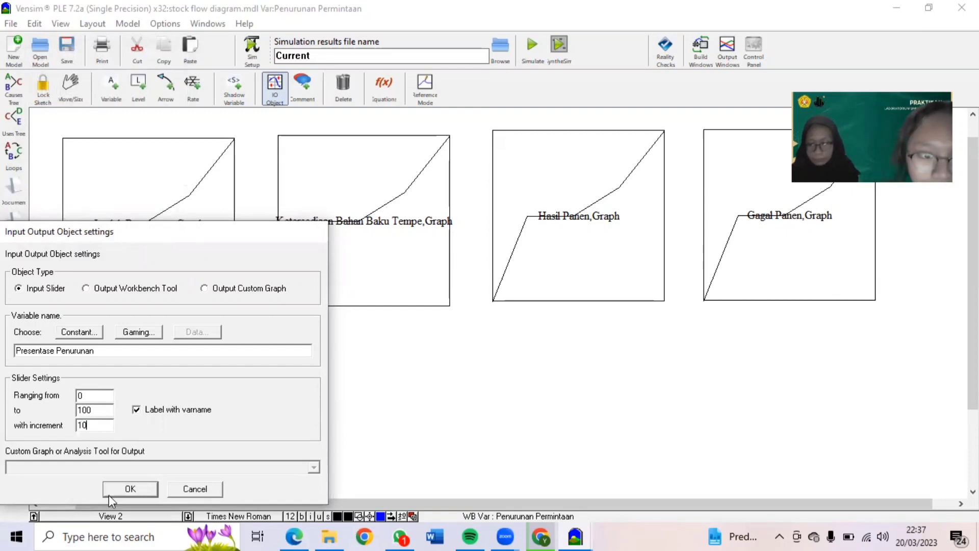
{"action": "left_click", "coordinate": [128, 489]}
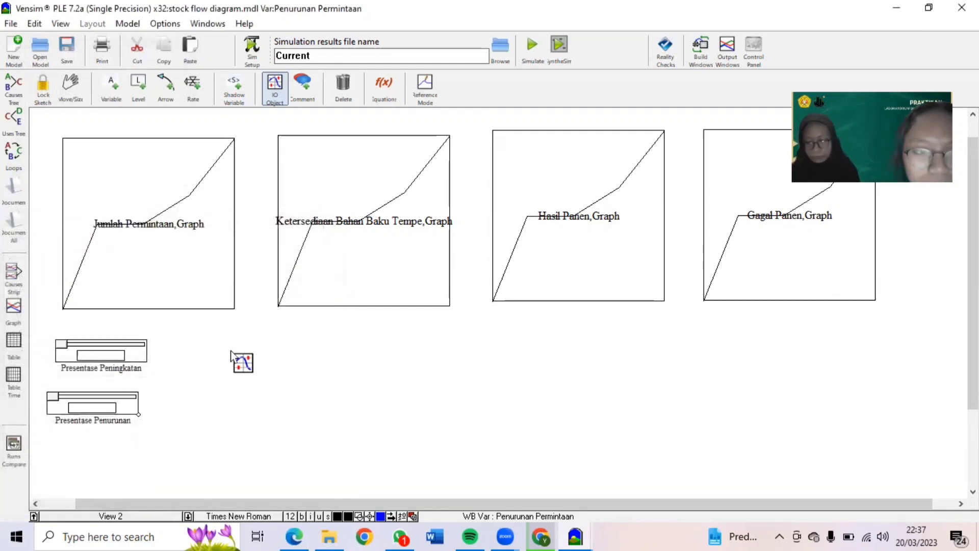
Beside the Presentase Peningkatan slider, place an Input Slider for the constant Luas Lahan Kacang Kedelai, ranging from 0 to 3000 with increment 100.
{"action": "left_click", "coordinate": [232, 348]}
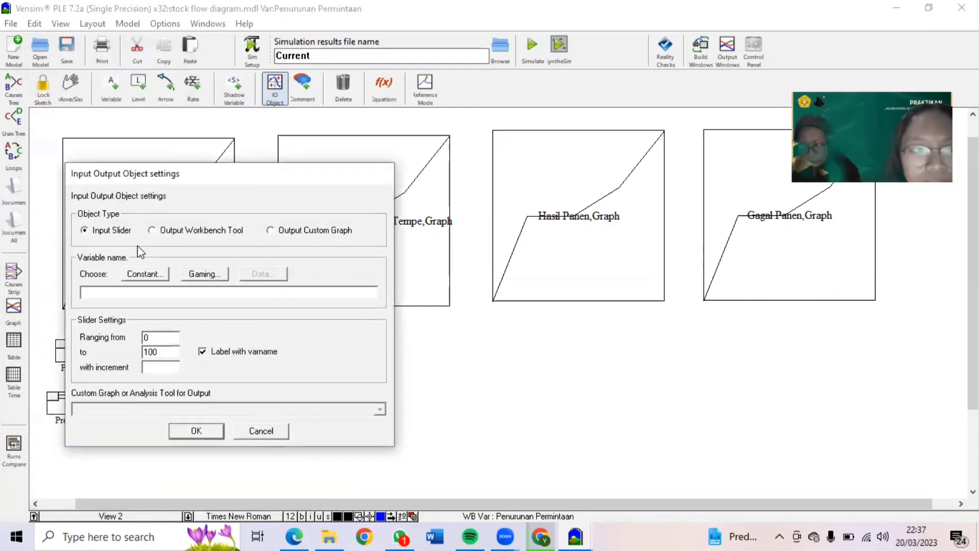
{"action": "left_click", "coordinate": [130, 275]}
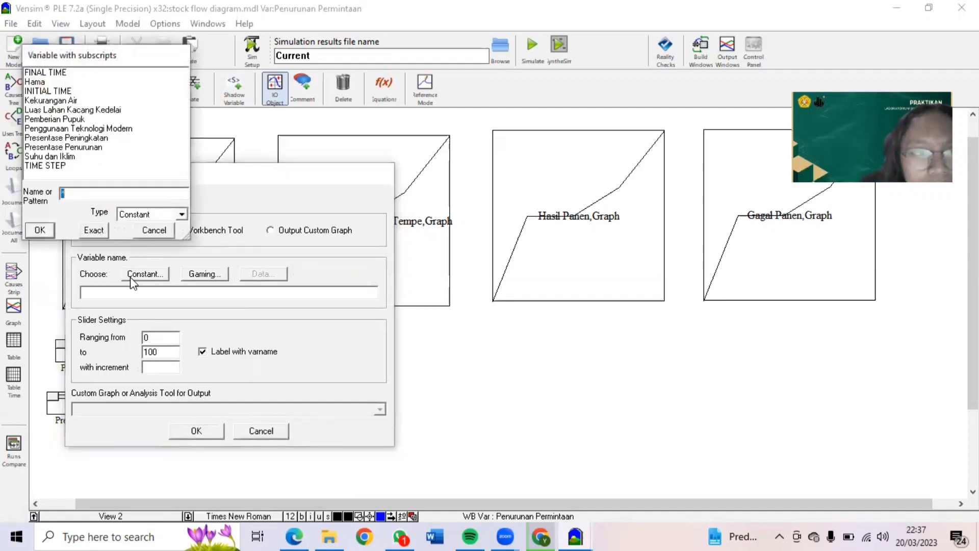
{"action": "left_click", "coordinate": [65, 111]}
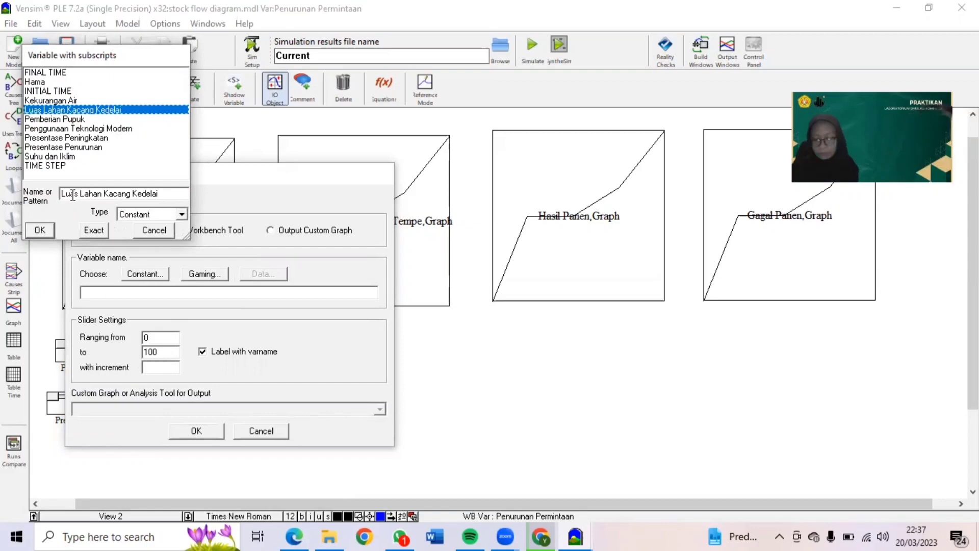
{"action": "left_click", "coordinate": [85, 230]}
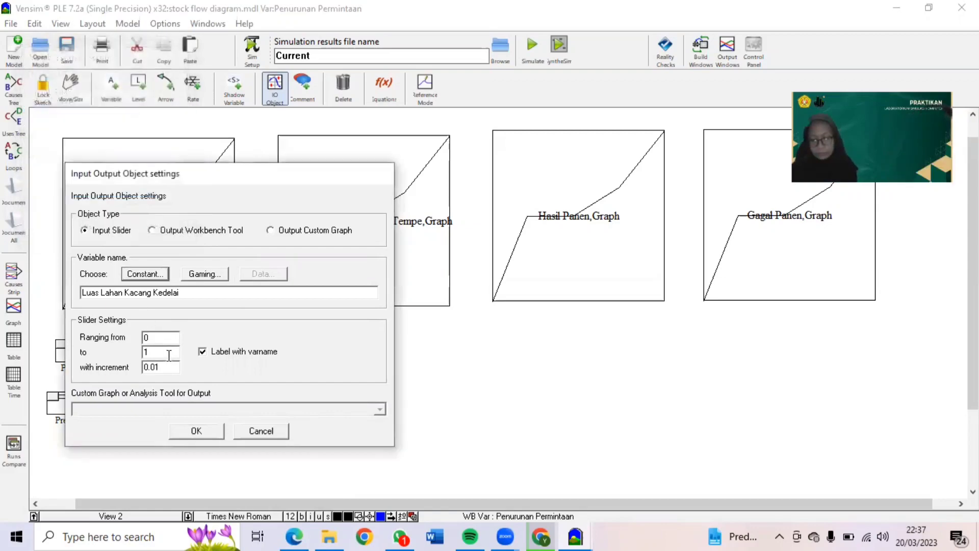
{"action": "type", "text": "3000"}
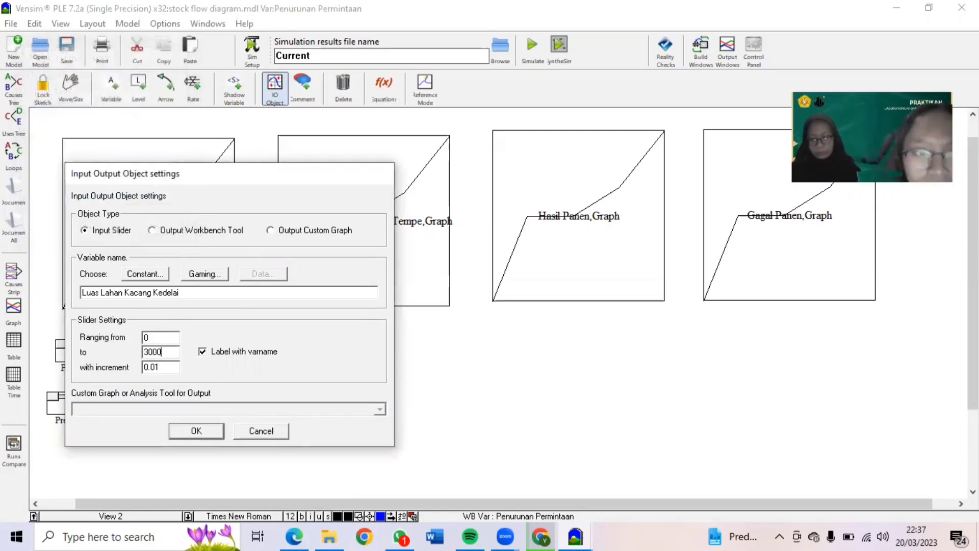
{"action": "left_click_drag", "start_coordinate": [166, 367], "coordinate": [93, 370]}
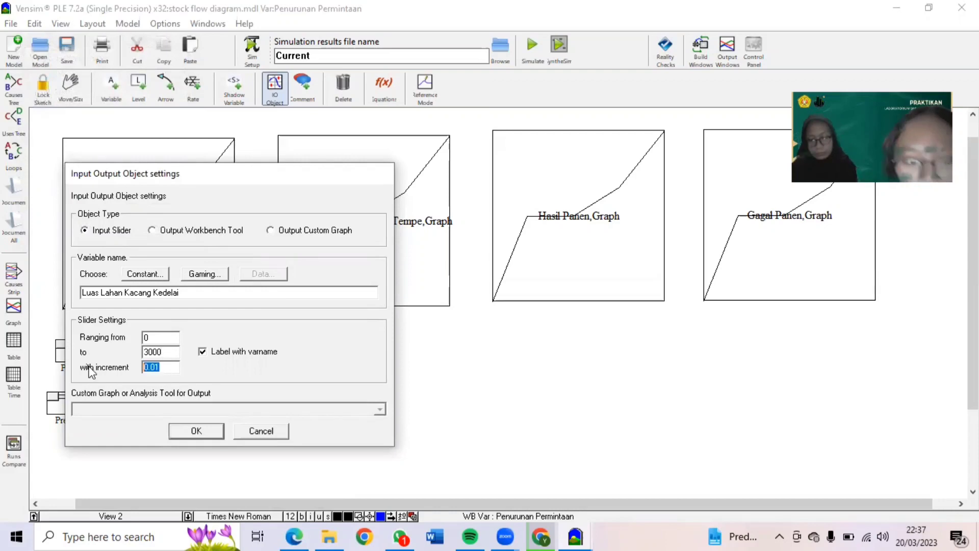
{"action": "type", "text": "10"}
{"action": "left_click", "coordinate": [192, 430]}
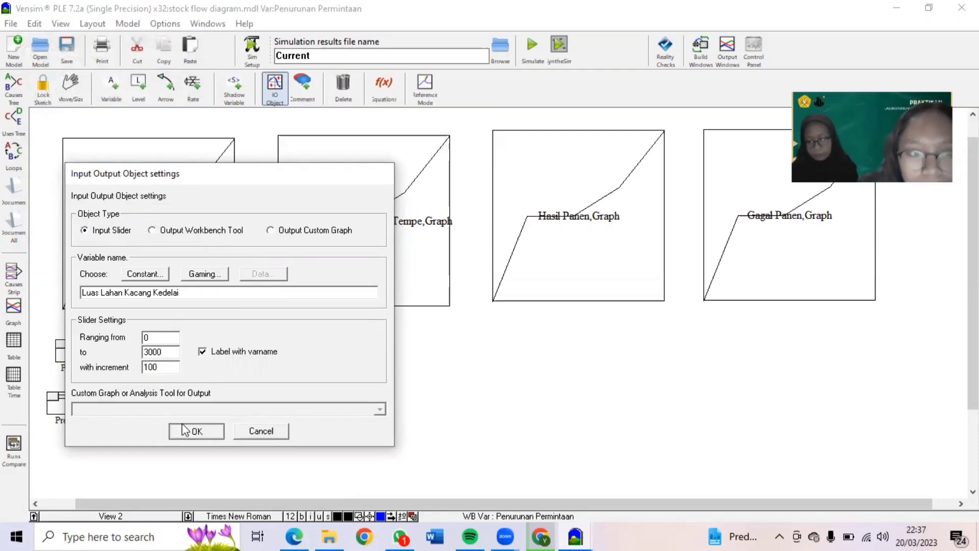
Beside the Luas Lahan Kacang Kedelai slider, place an Input Slider for the constant Pemberian Pupuk, ranging from 0 to 3000 with increment 100.
{"action": "left_click", "coordinate": [344, 352]}
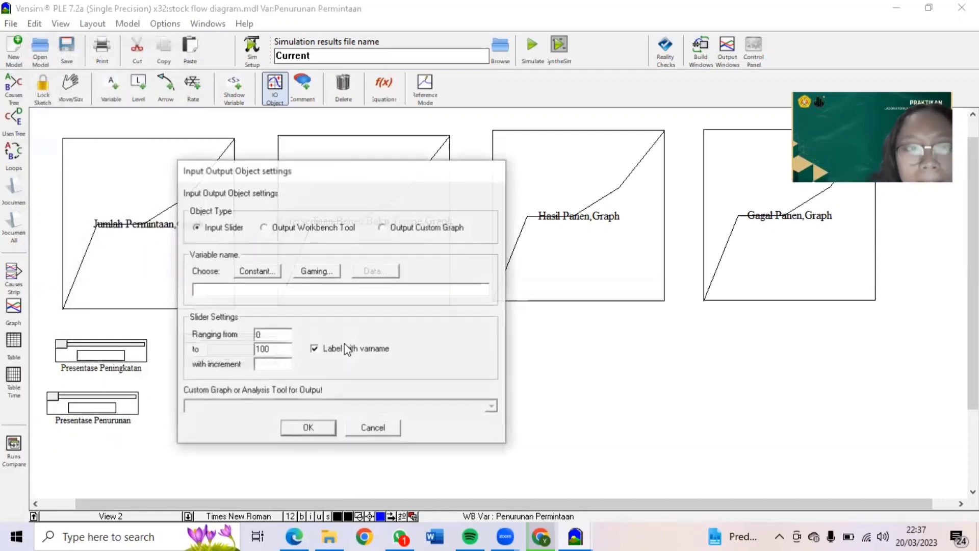
{"action": "left_click", "coordinate": [253, 273]}
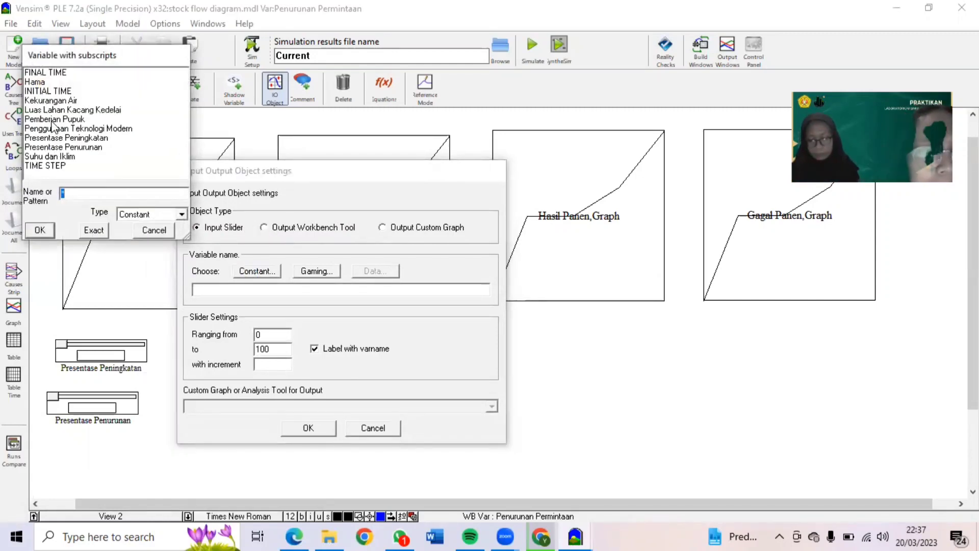
{"action": "left_click", "coordinate": [53, 119]}
{"action": "left_click", "coordinate": [94, 230]}
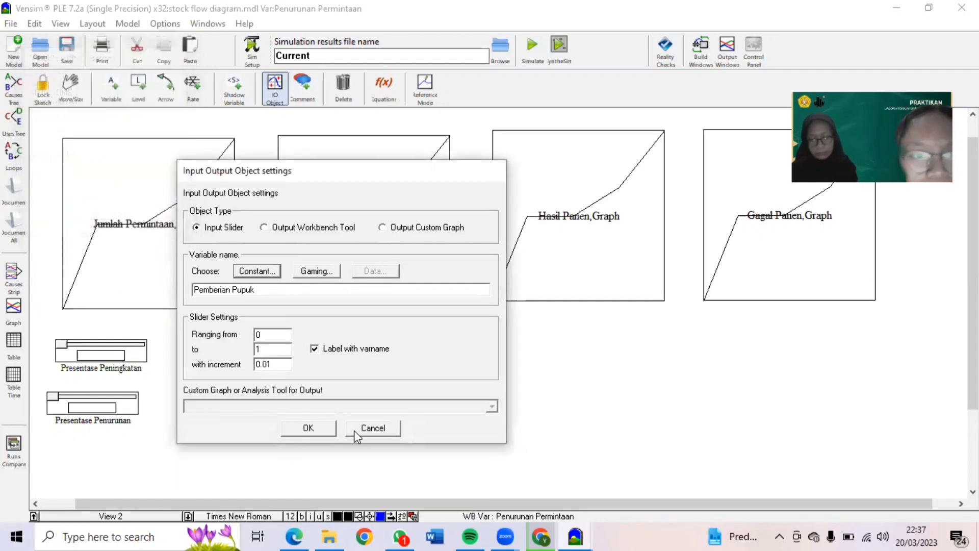
{"action": "double_click", "coordinate": [287, 351]}
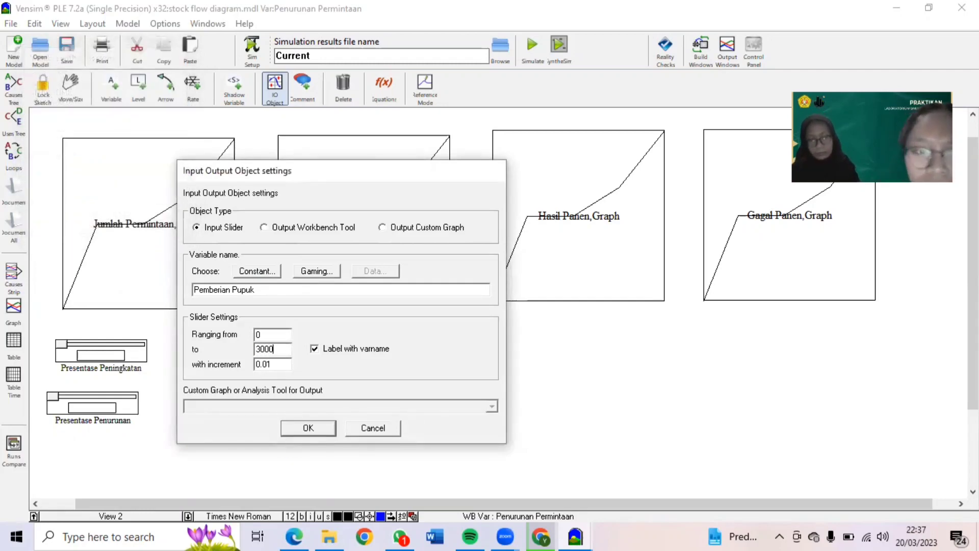
{"action": "left_click_drag", "start_coordinate": [276, 365], "coordinate": [232, 367]}
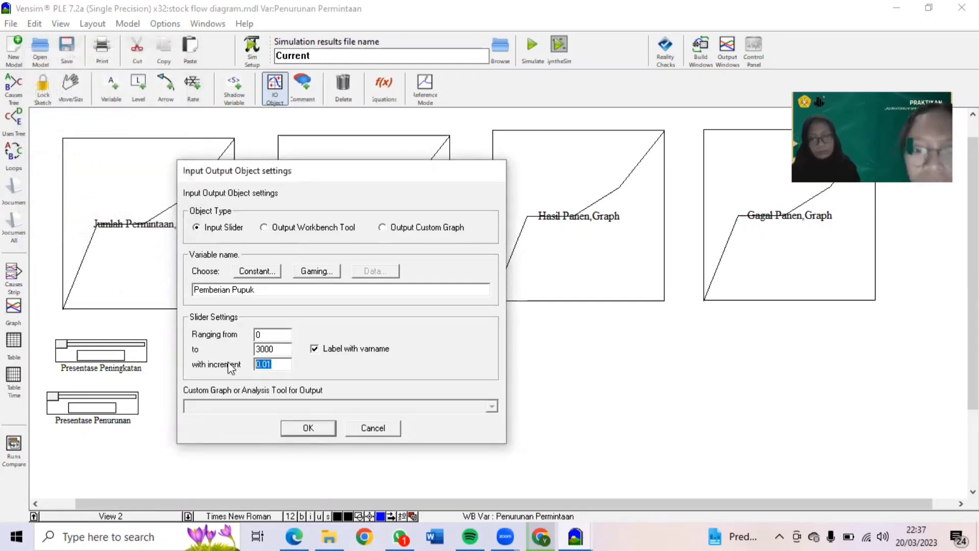
{"action": "type", "text": "1"}
{"action": "left_click", "coordinate": [298, 427]}
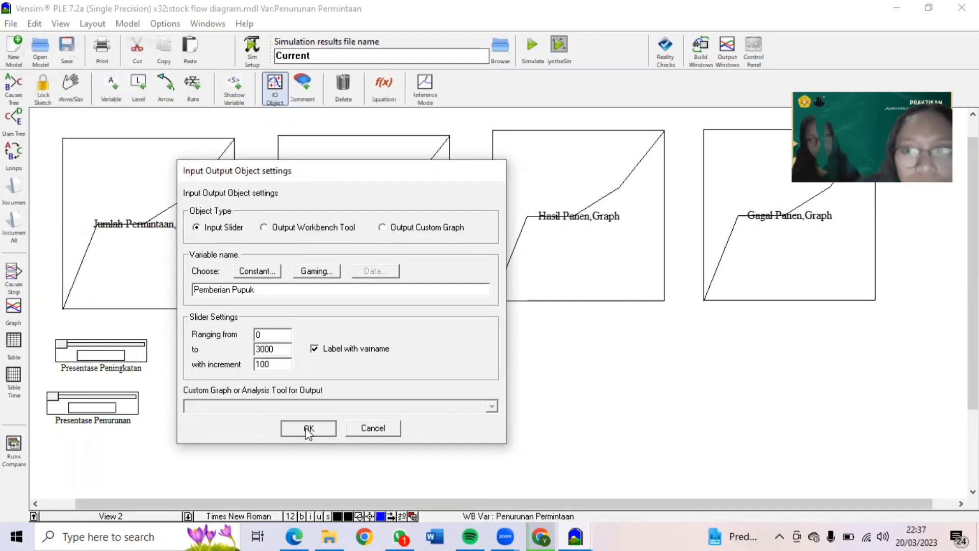
At the end of the upper slider row, place an Input Slider for the constant Penggunaan Teknologi Modern, ranging from 0 to 3000 with increment 100.
{"action": "left_click", "coordinate": [460, 342]}
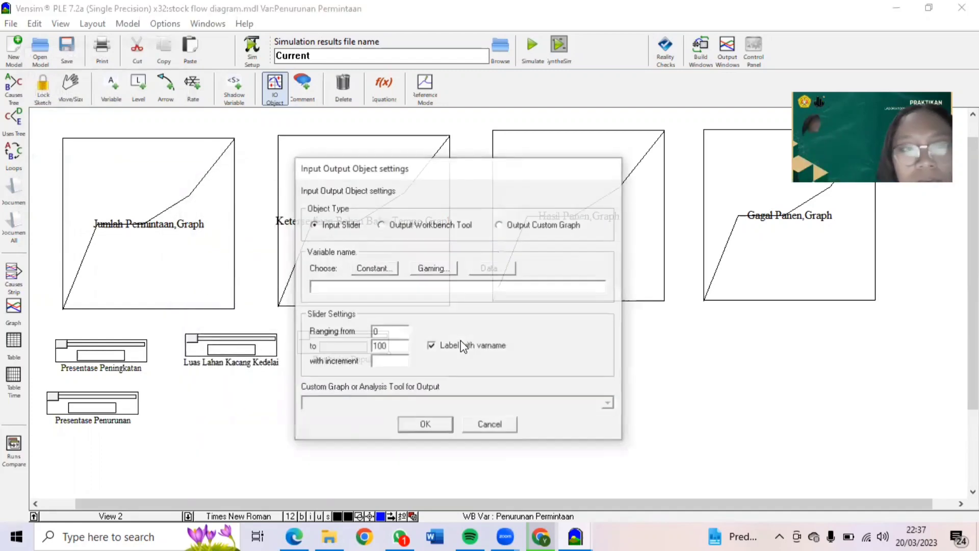
{"action": "left_click", "coordinate": [371, 269]}
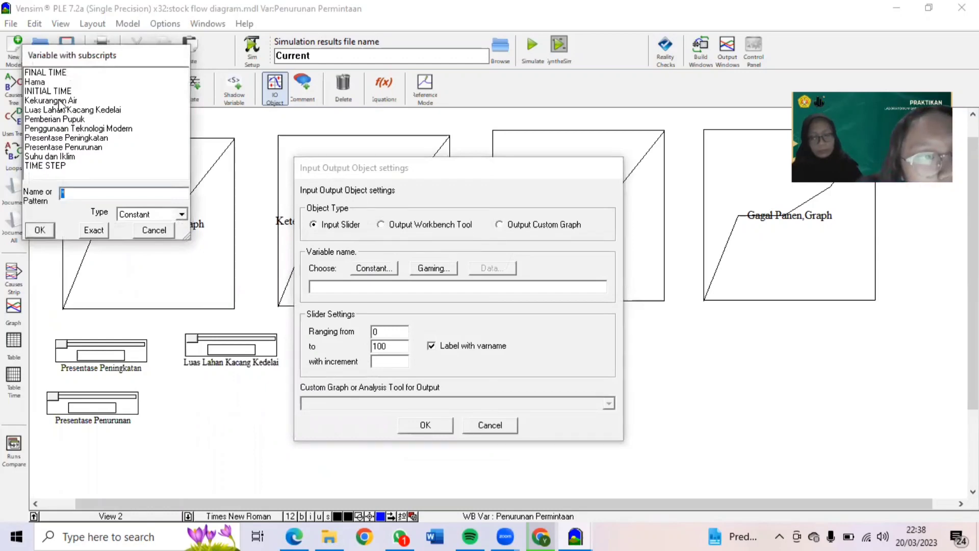
{"action": "left_click", "coordinate": [71, 129]}
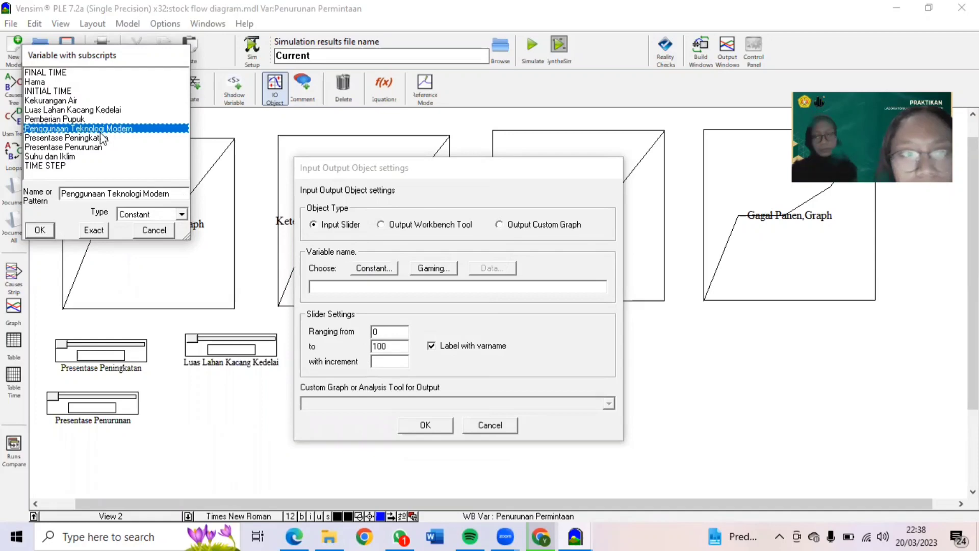
{"action": "left_click", "coordinate": [94, 230]}
{"action": "left_click_drag", "start_coordinate": [396, 346], "coordinate": [342, 351]}
{"action": "type", "text": "3000"}
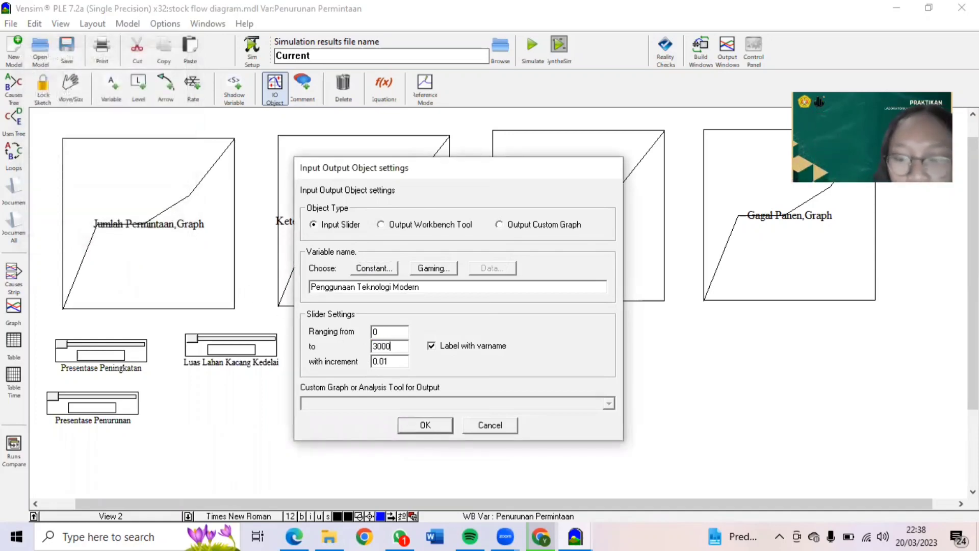
{"action": "left_click_drag", "start_coordinate": [394, 362], "coordinate": [341, 364]}
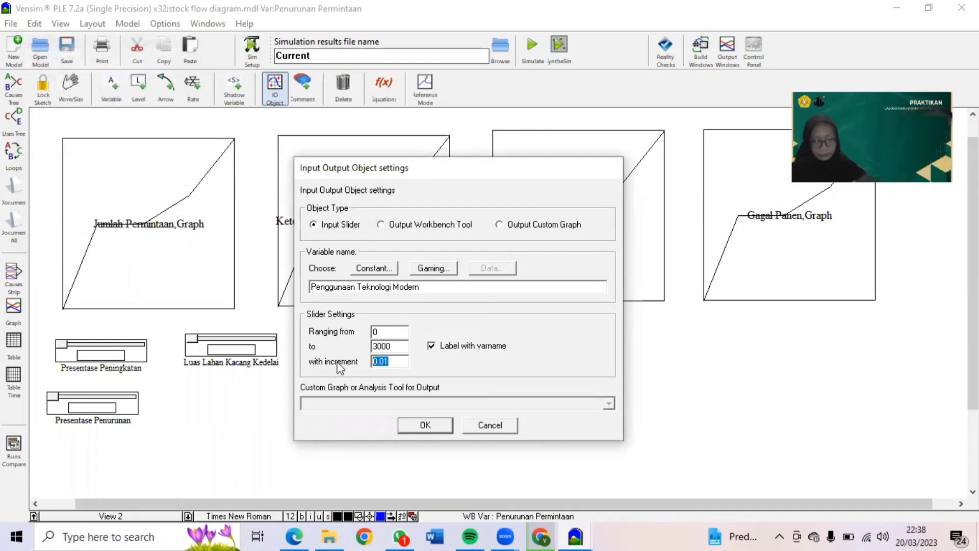
{"action": "type", "text": "10"}
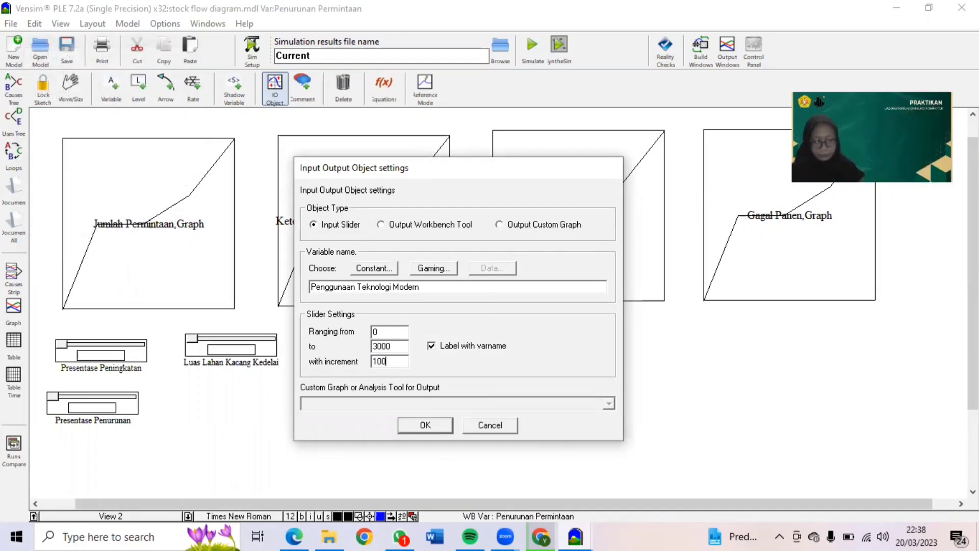
{"action": "left_click", "coordinate": [435, 427]}
Under the Luas Lahan Kacang Kedelai slider, place an Input Slider for the constant Hama, ranging from 0 to 3000 with increment 100.
{"action": "left_click", "coordinate": [230, 405]}
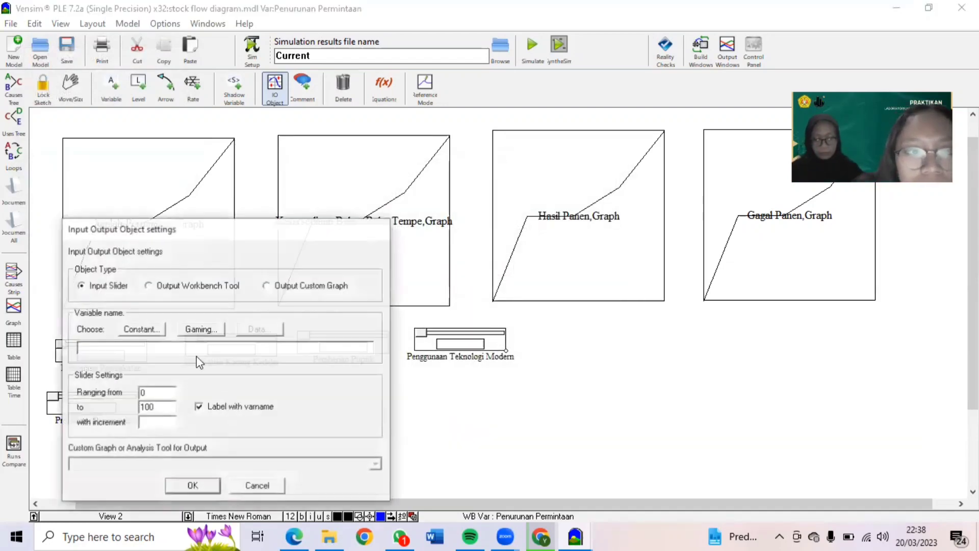
{"action": "left_click", "coordinate": [147, 334]}
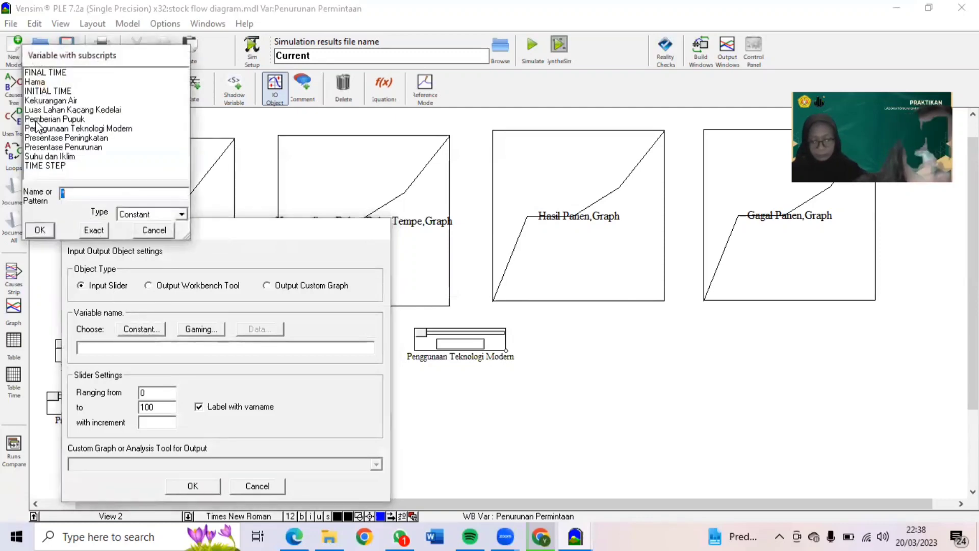
{"action": "left_click", "coordinate": [41, 83]}
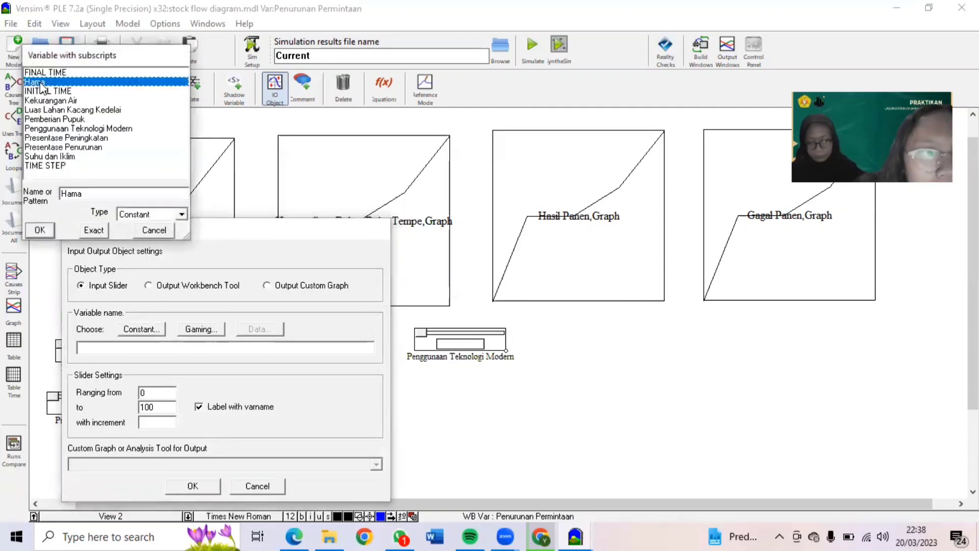
{"action": "left_click", "coordinate": [98, 232]}
{"action": "left_click_drag", "start_coordinate": [162, 408], "coordinate": [76, 413]}
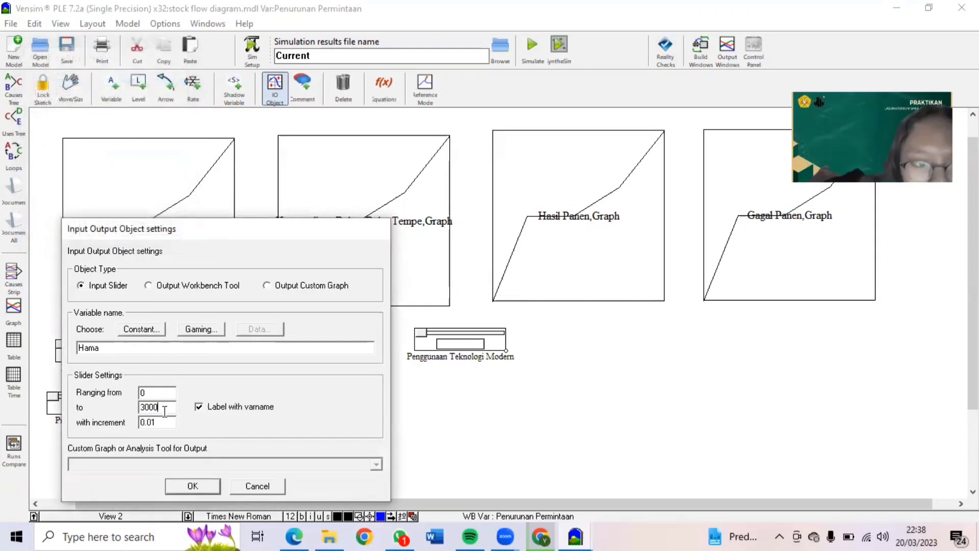
{"action": "key", "text": "Tab"}
{"action": "type", "text": "100"}
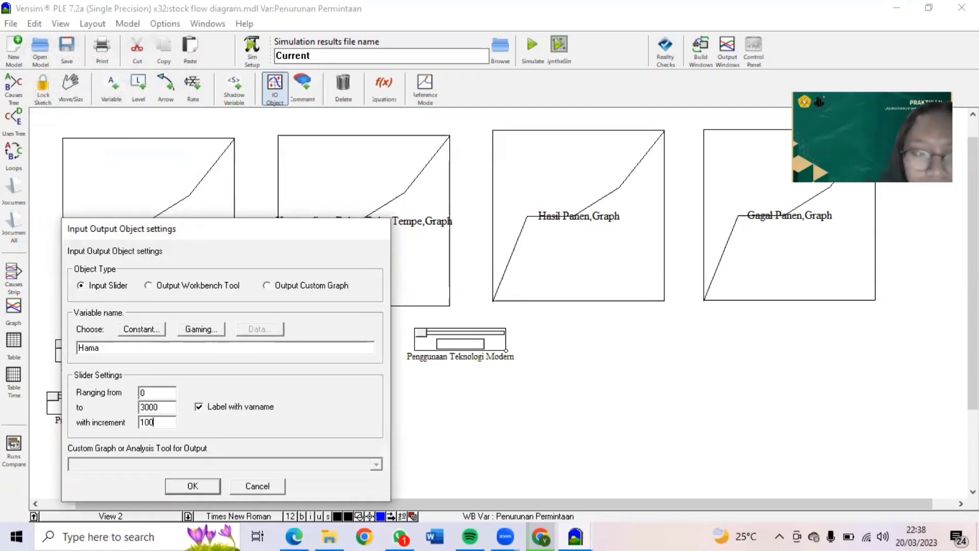
{"action": "left_click", "coordinate": [194, 483]}
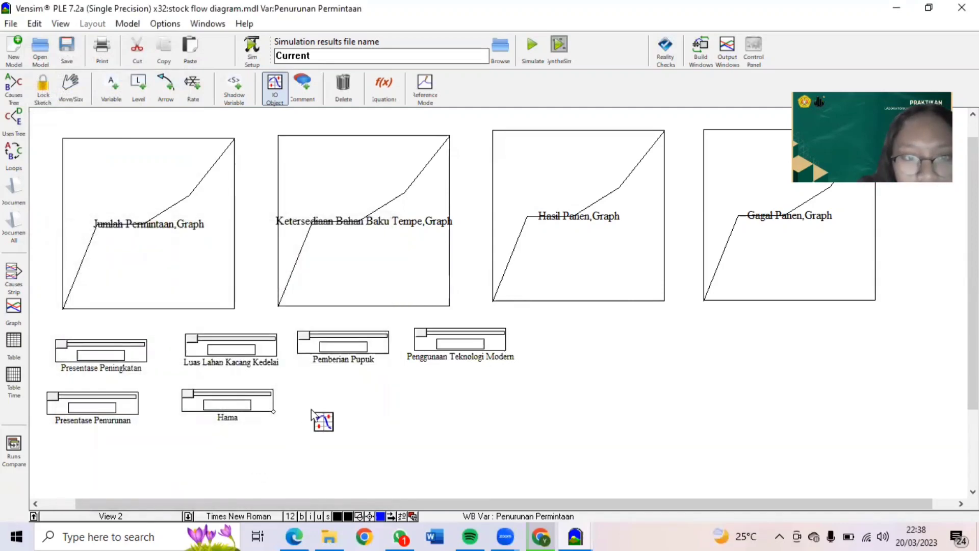
Under the Pemberian Pupuk slider, place an Input Slider for the constant Kekurangan Air, ranging from 0 to 3000 with increment 100.
{"action": "left_click", "coordinate": [347, 401]}
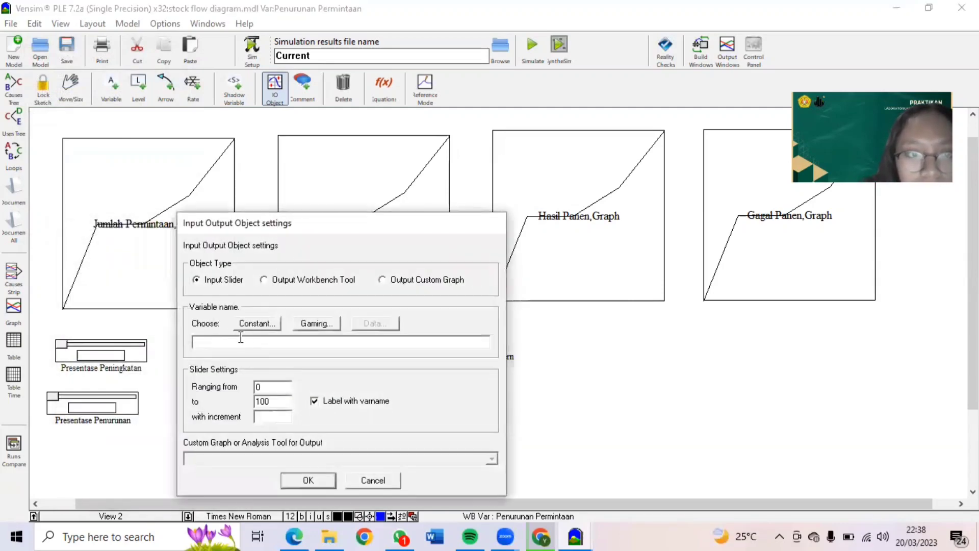
{"action": "left_click", "coordinate": [254, 328]}
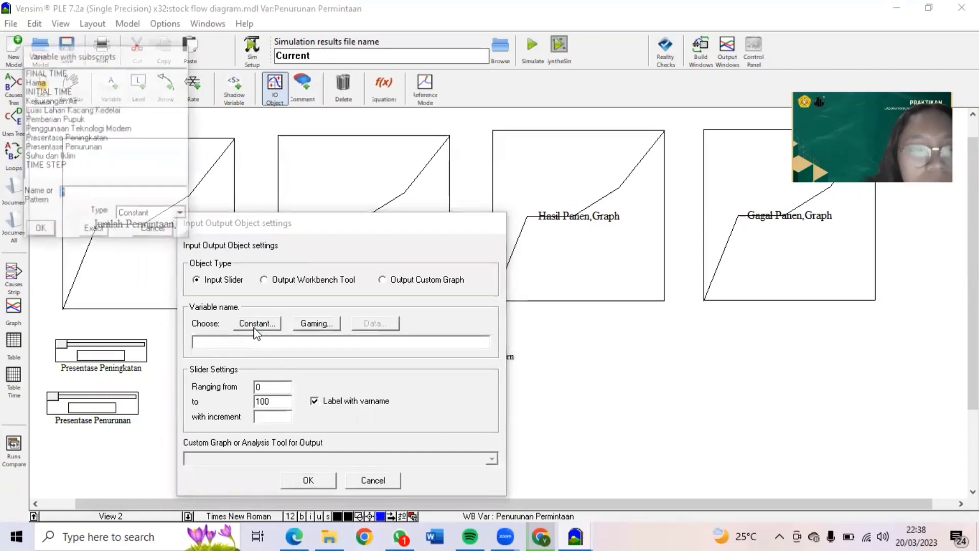
{"action": "left_click", "coordinate": [51, 100]}
{"action": "left_click", "coordinate": [94, 230]}
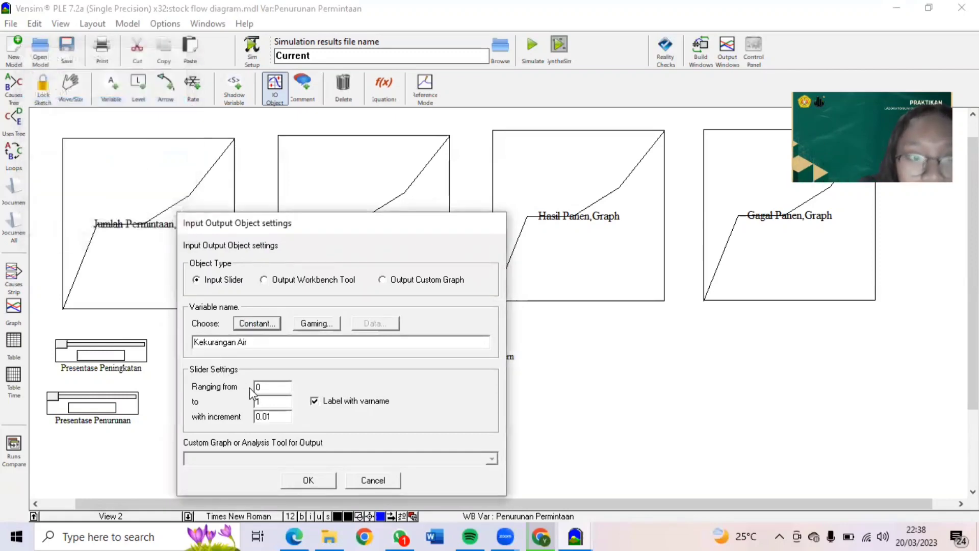
{"action": "left_click", "coordinate": [262, 402]}
{"action": "key", "text": "BackSpace"}
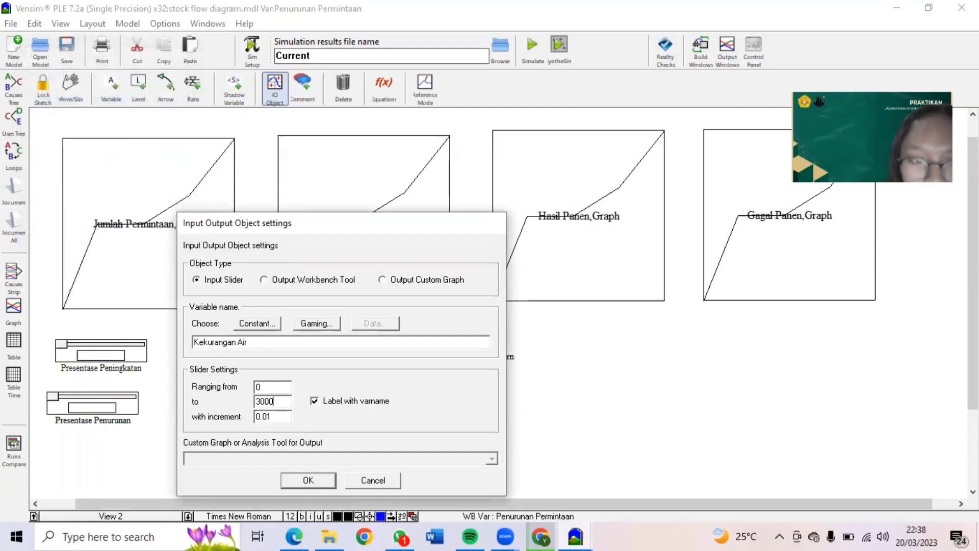
{"action": "key", "text": "Tab"}
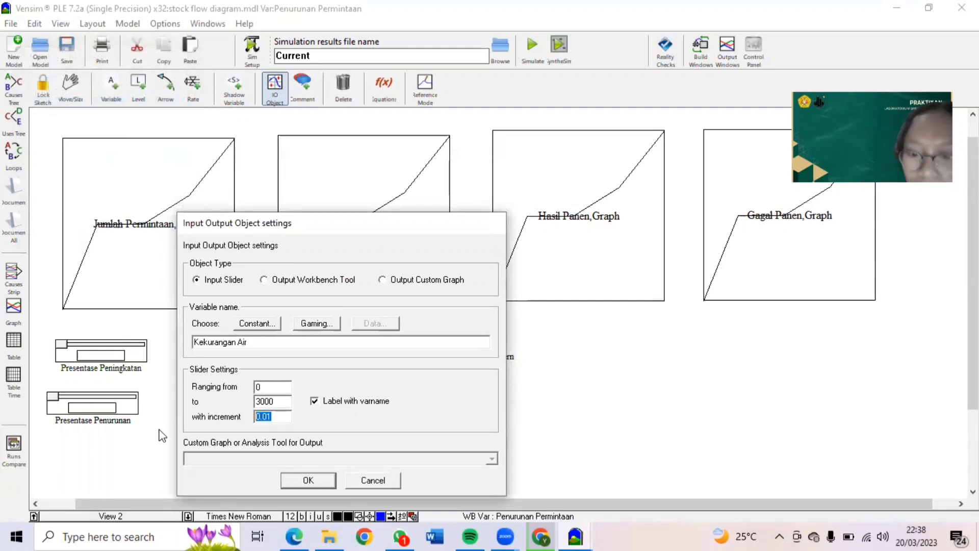
{"action": "type", "text": "100"}
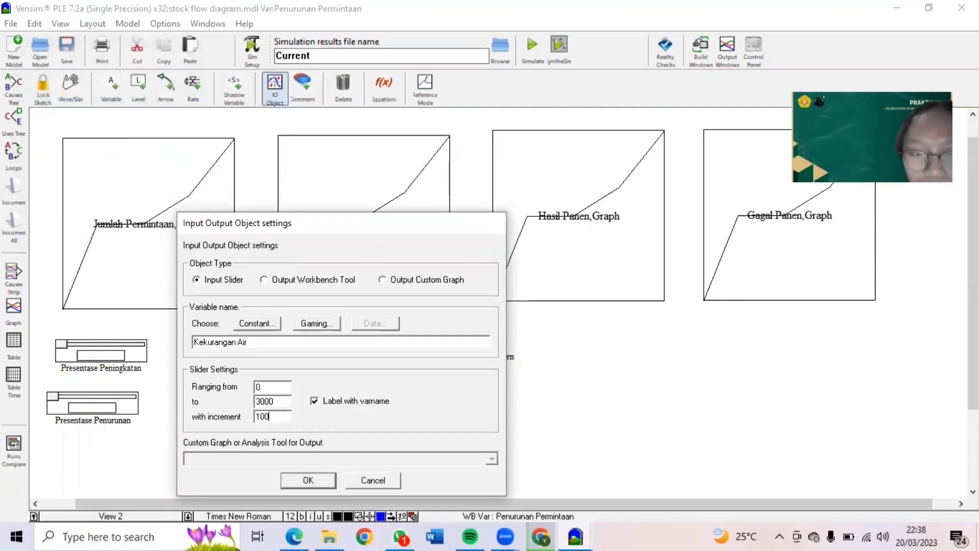
{"action": "left_click", "coordinate": [304, 480]}
Under the Penggunaan Teknologi Modern slider, place an Input Slider for the constant Suhu dan Iklim, ranging from 0 to 3000 with increment 100.
{"action": "left_click", "coordinate": [479, 401]}
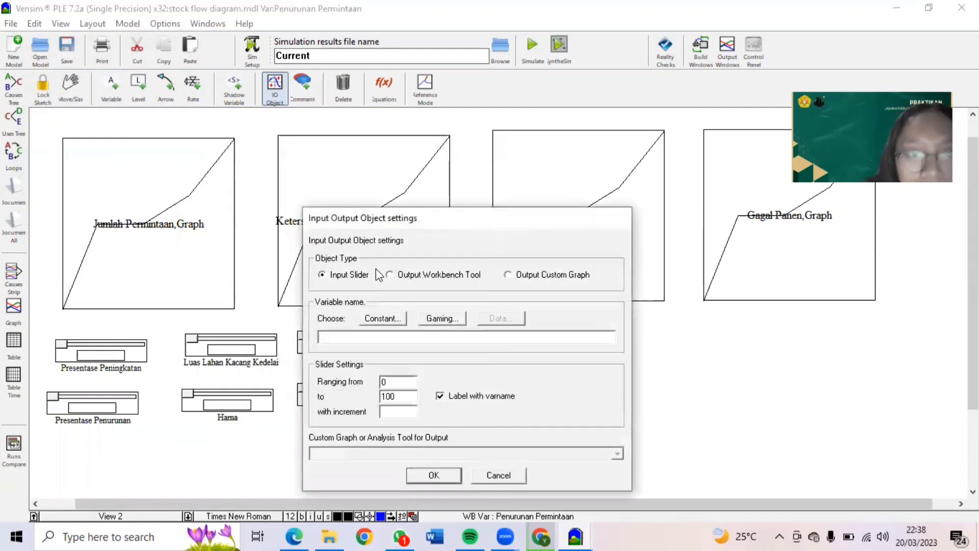
{"action": "left_click", "coordinate": [383, 319]}
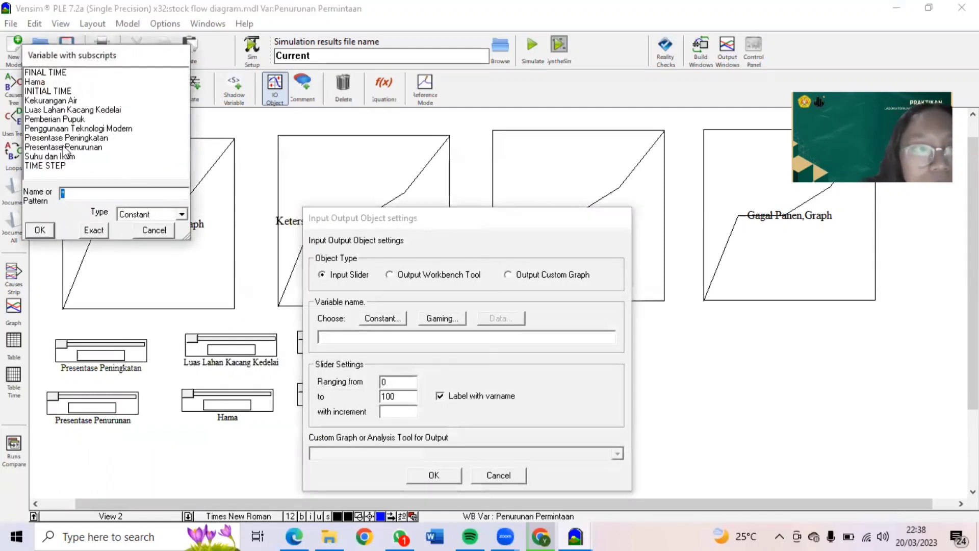
{"action": "left_click", "coordinate": [62, 156]}
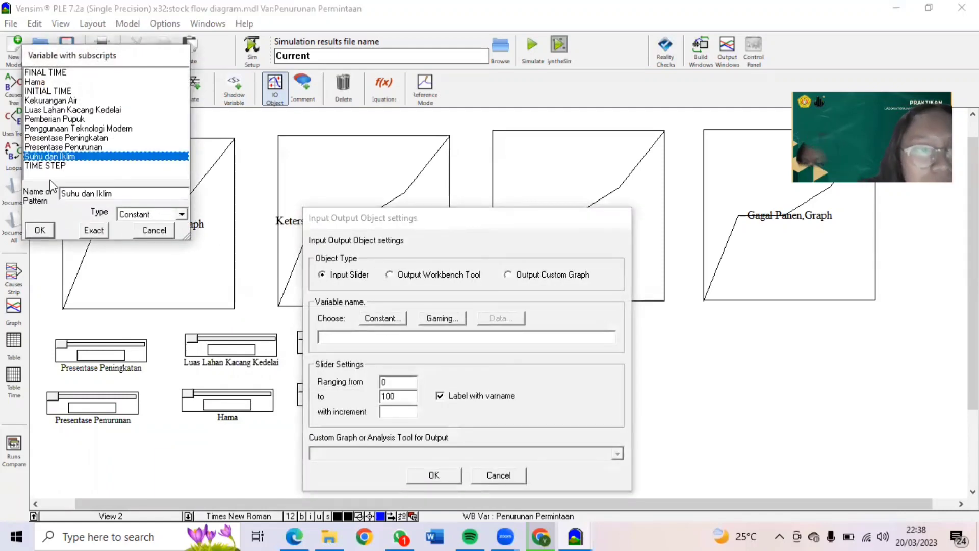
{"action": "left_click", "coordinate": [102, 231]}
{"action": "double_click", "coordinate": [391, 391]}
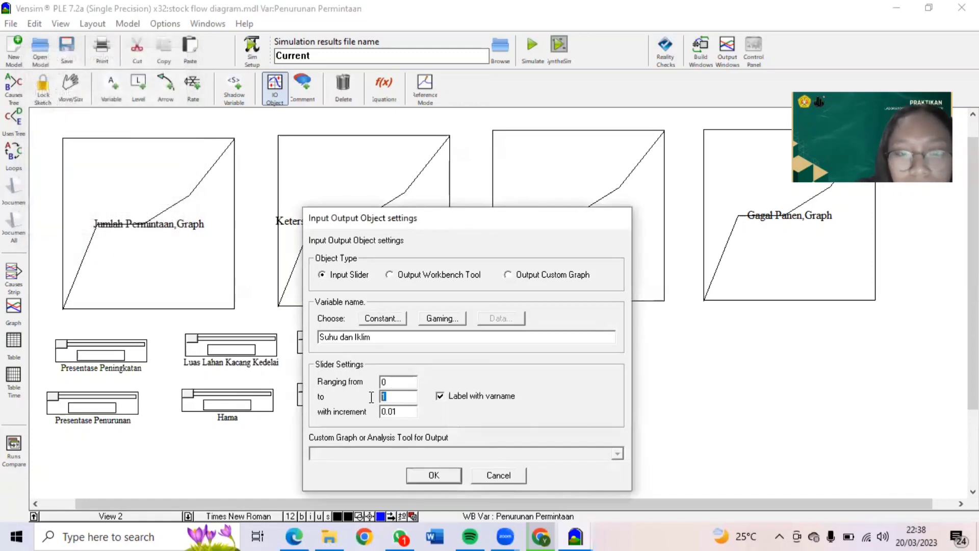
{"action": "type", "text": "3000"}
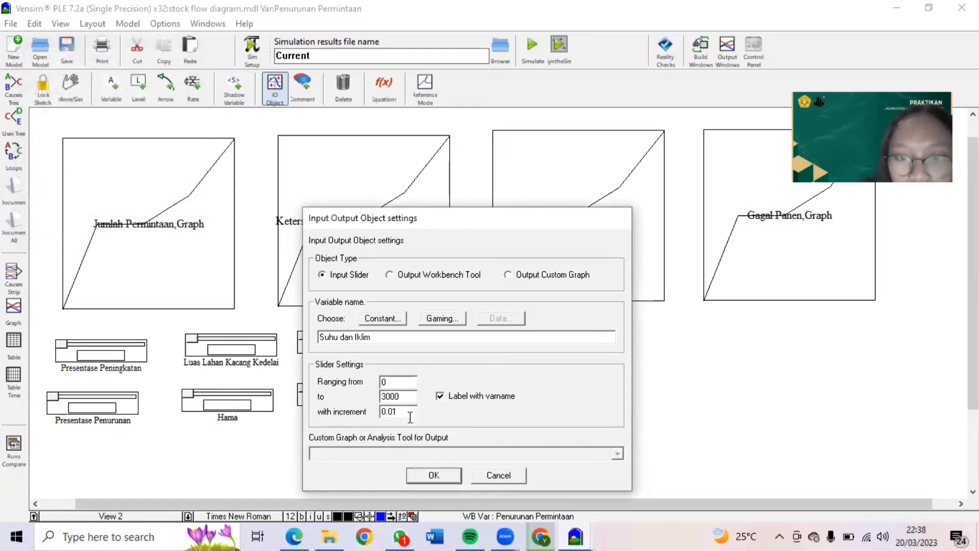
{"action": "double_click", "coordinate": [404, 414]}
{"action": "type", "text": "1"}
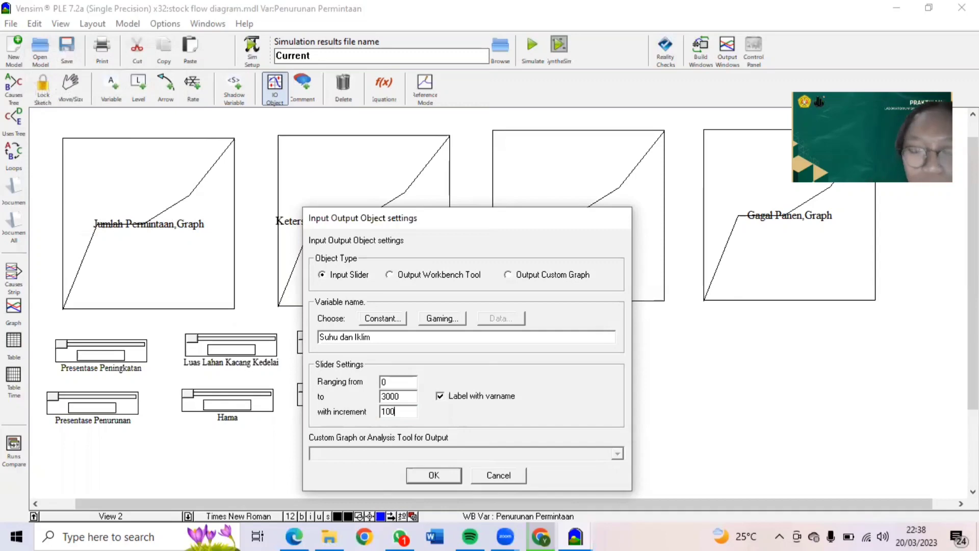
{"action": "left_click", "coordinate": [440, 477]}
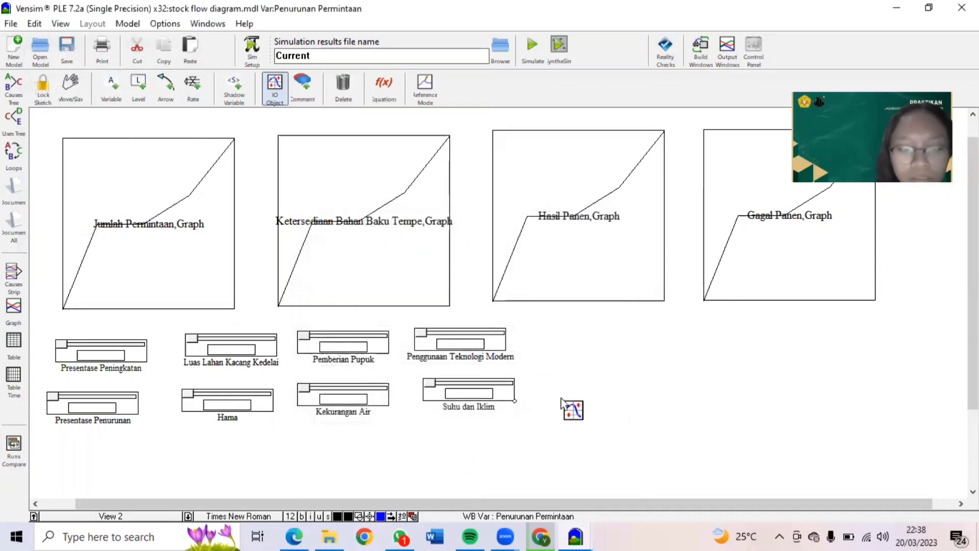
Start a SyntheSim run of the model, overwriting the existing Current dataset.
{"action": "key", "text": "ctrl+a"}
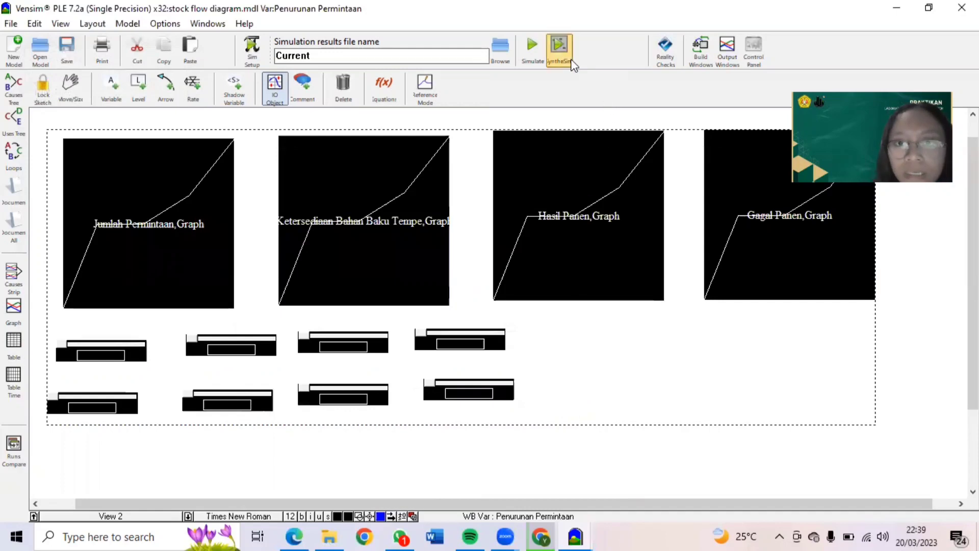
{"action": "left_click", "coordinate": [560, 48]}
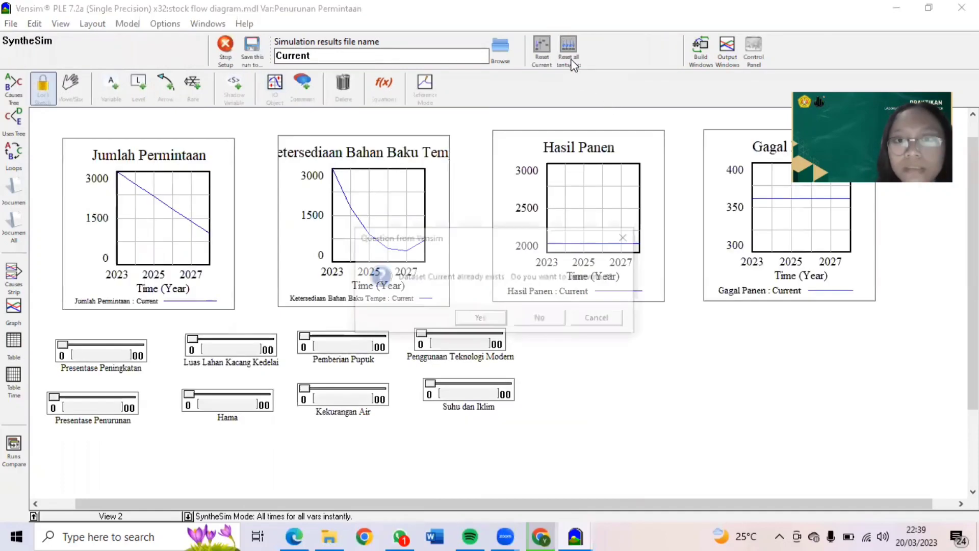
{"action": "left_click", "coordinate": [488, 319]}
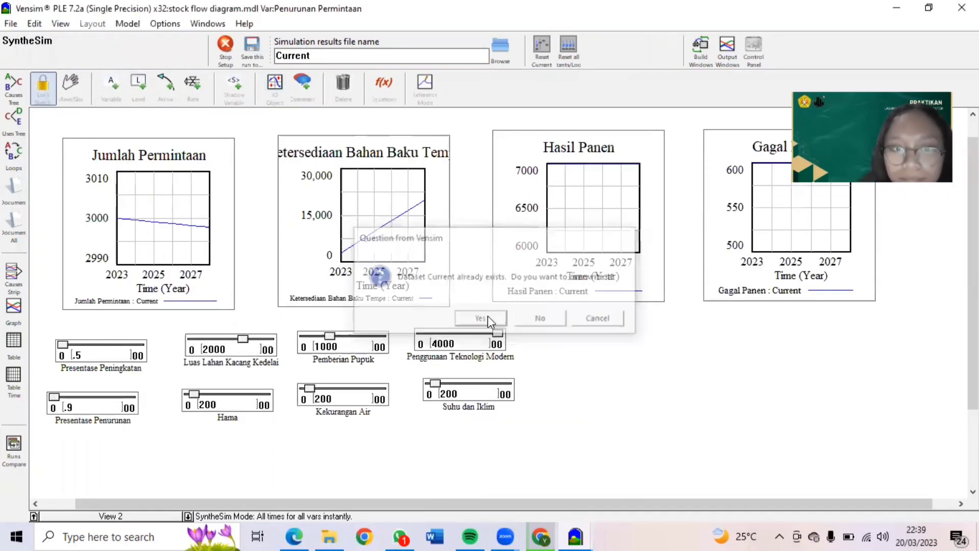
Set the Presentase Peningkatan slider to 45, Luas Lahan Kacang Kedelai to 1100 and Hama to 1600.
{"action": "left_click_drag", "start_coordinate": [63, 345], "coordinate": [98, 349]}
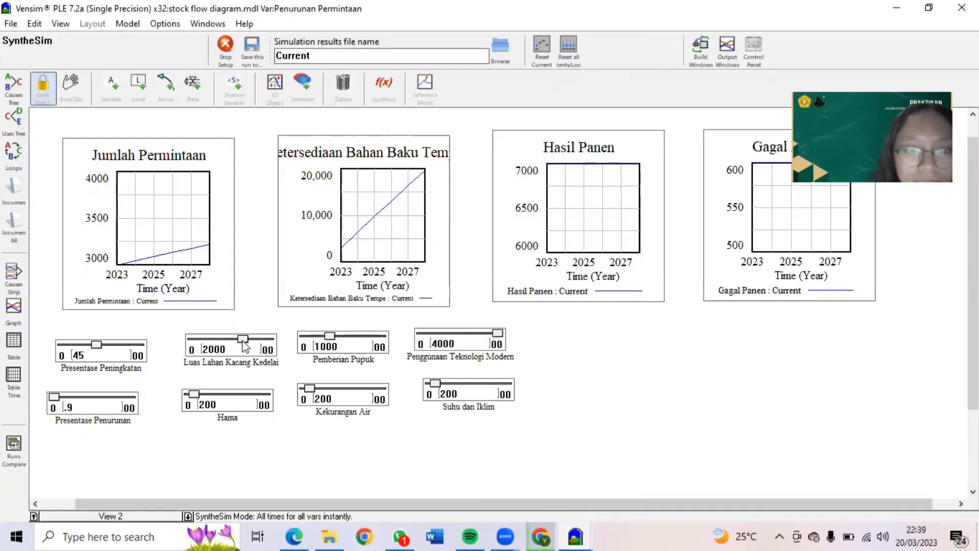
{"action": "left_click_drag", "start_coordinate": [244, 339], "coordinate": [219, 339]}
{"action": "left_click_drag", "start_coordinate": [196, 403], "coordinate": [231, 403]}
Set the Presentase Penurunan slider to 40, Penggunaan Teknologi Modern to 1700 and Suhu dan Iklim to 1200.
{"action": "left_click_drag", "start_coordinate": [54, 402], "coordinate": [84, 405]}
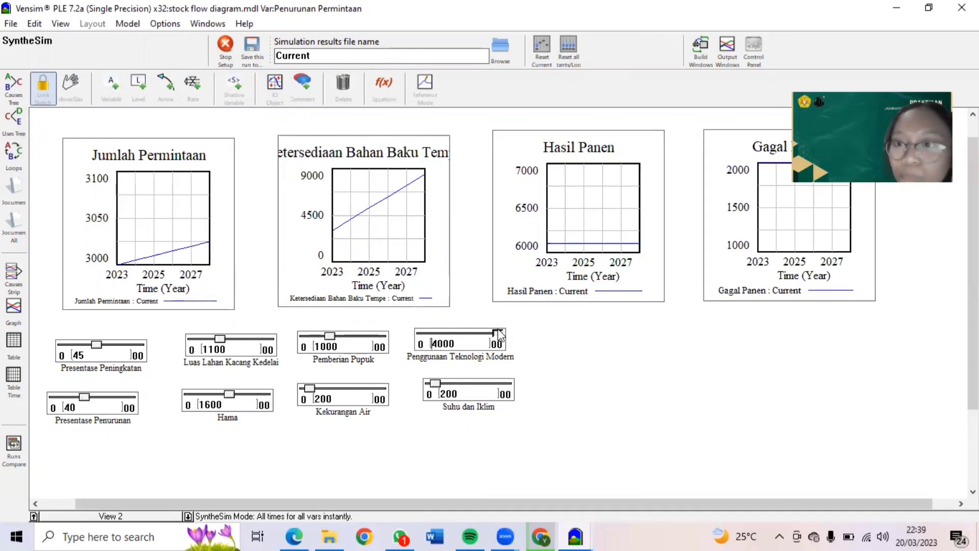
{"action": "left_click_drag", "start_coordinate": [497, 332], "coordinate": [465, 333]}
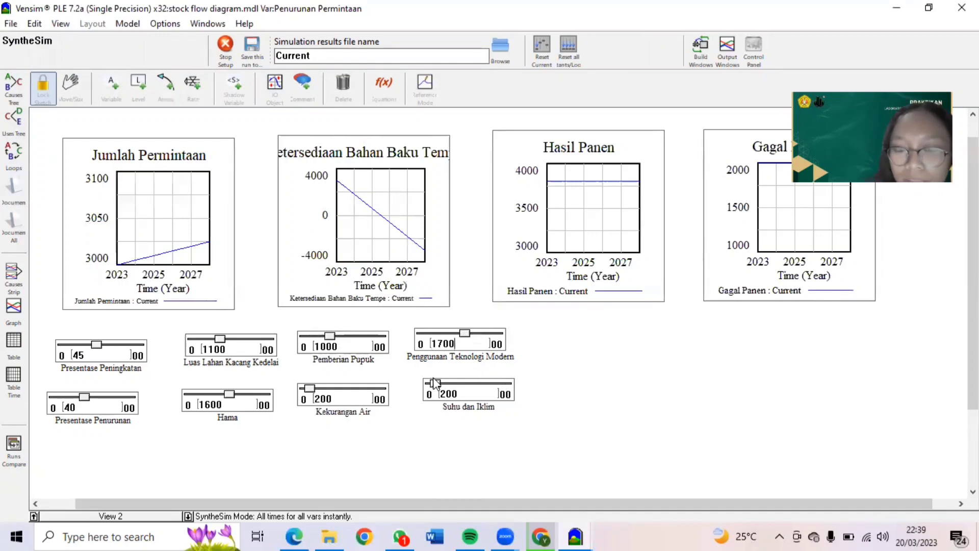
{"action": "left_click_drag", "start_coordinate": [435, 384], "coordinate": [462, 384]}
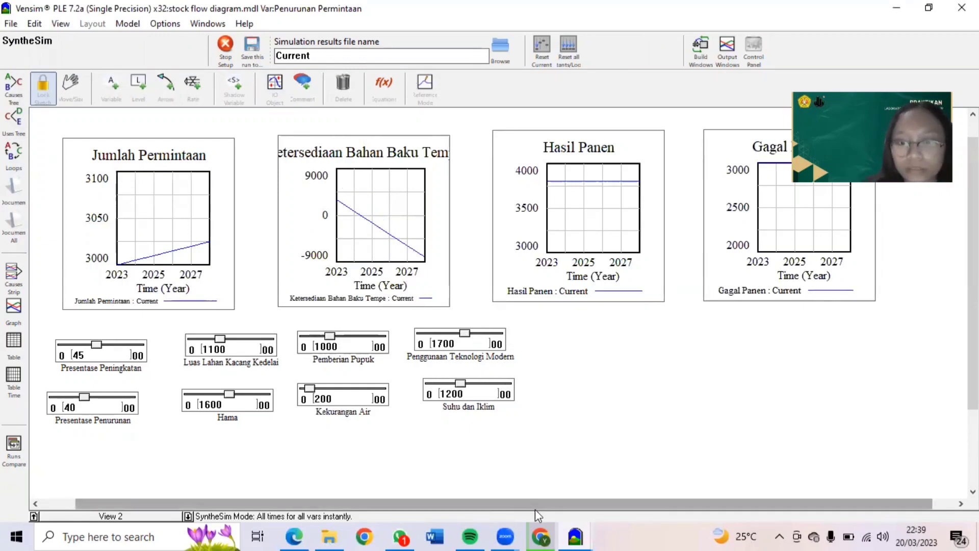
Switch to the Canva presentation in Edge and show slide 9, Validasi Model pada Vensim, in full screen.
{"action": "mouse_move", "coordinate": [295, 535]}
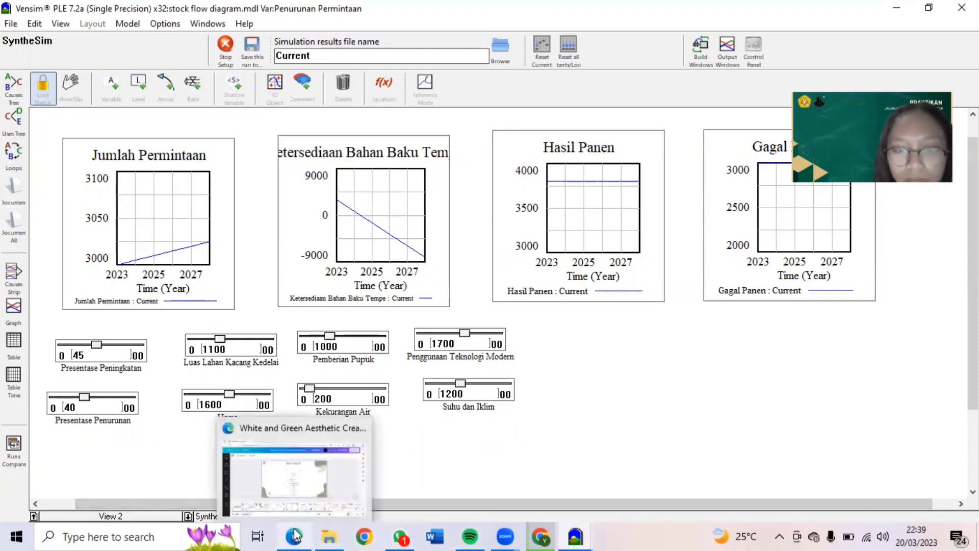
{"action": "left_click", "coordinate": [304, 479]}
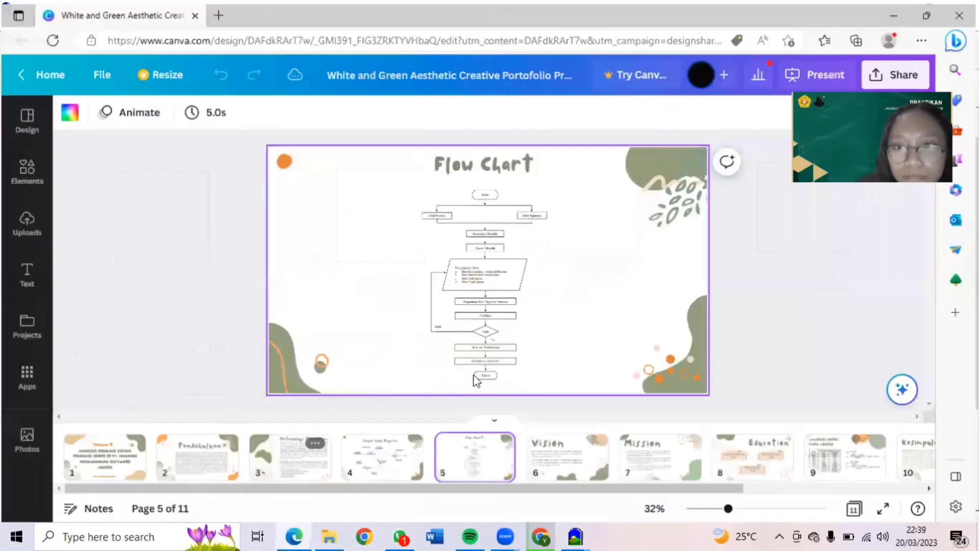
{"action": "left_click", "coordinate": [835, 461]}
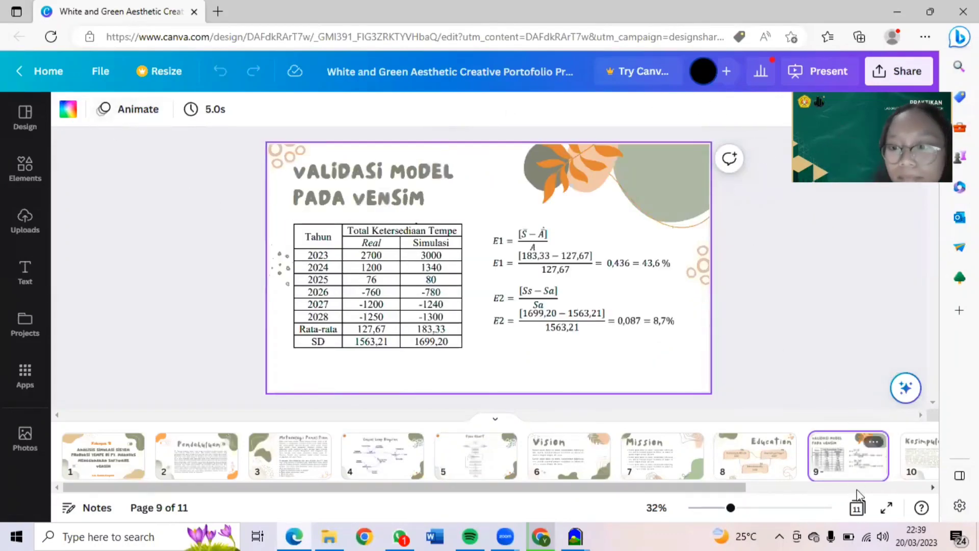
{"action": "left_click", "coordinate": [887, 509]}
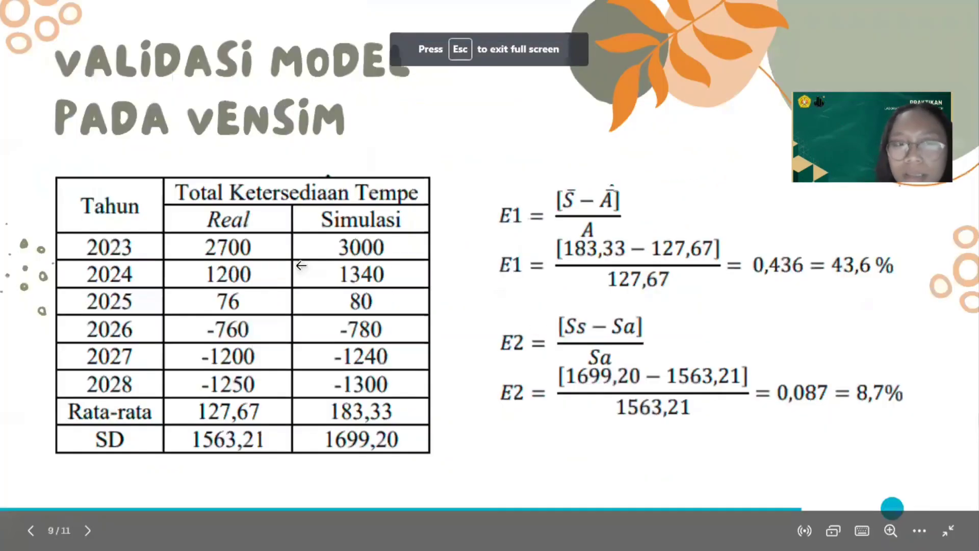